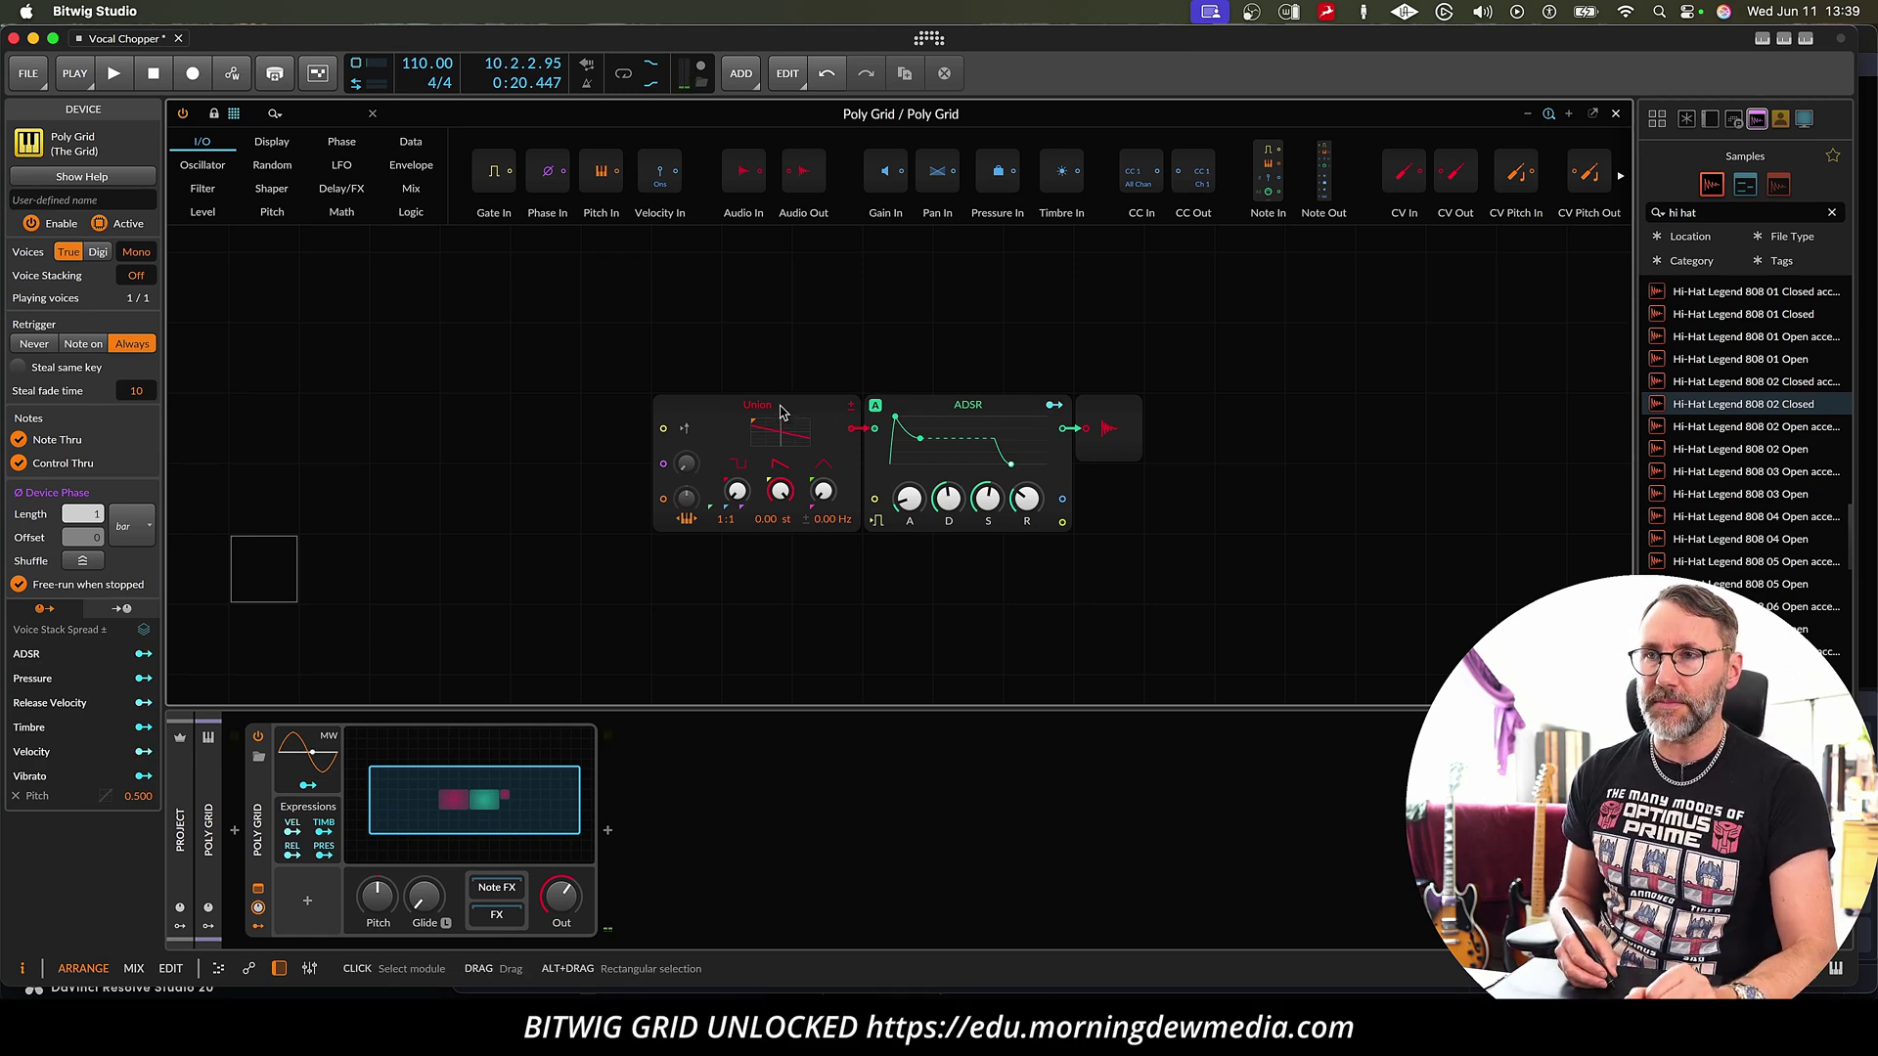
- Replace the Union oscillator with a Sampler module, placed in front of the ADSR
{"action": "left_click", "coordinate": [780, 412]}
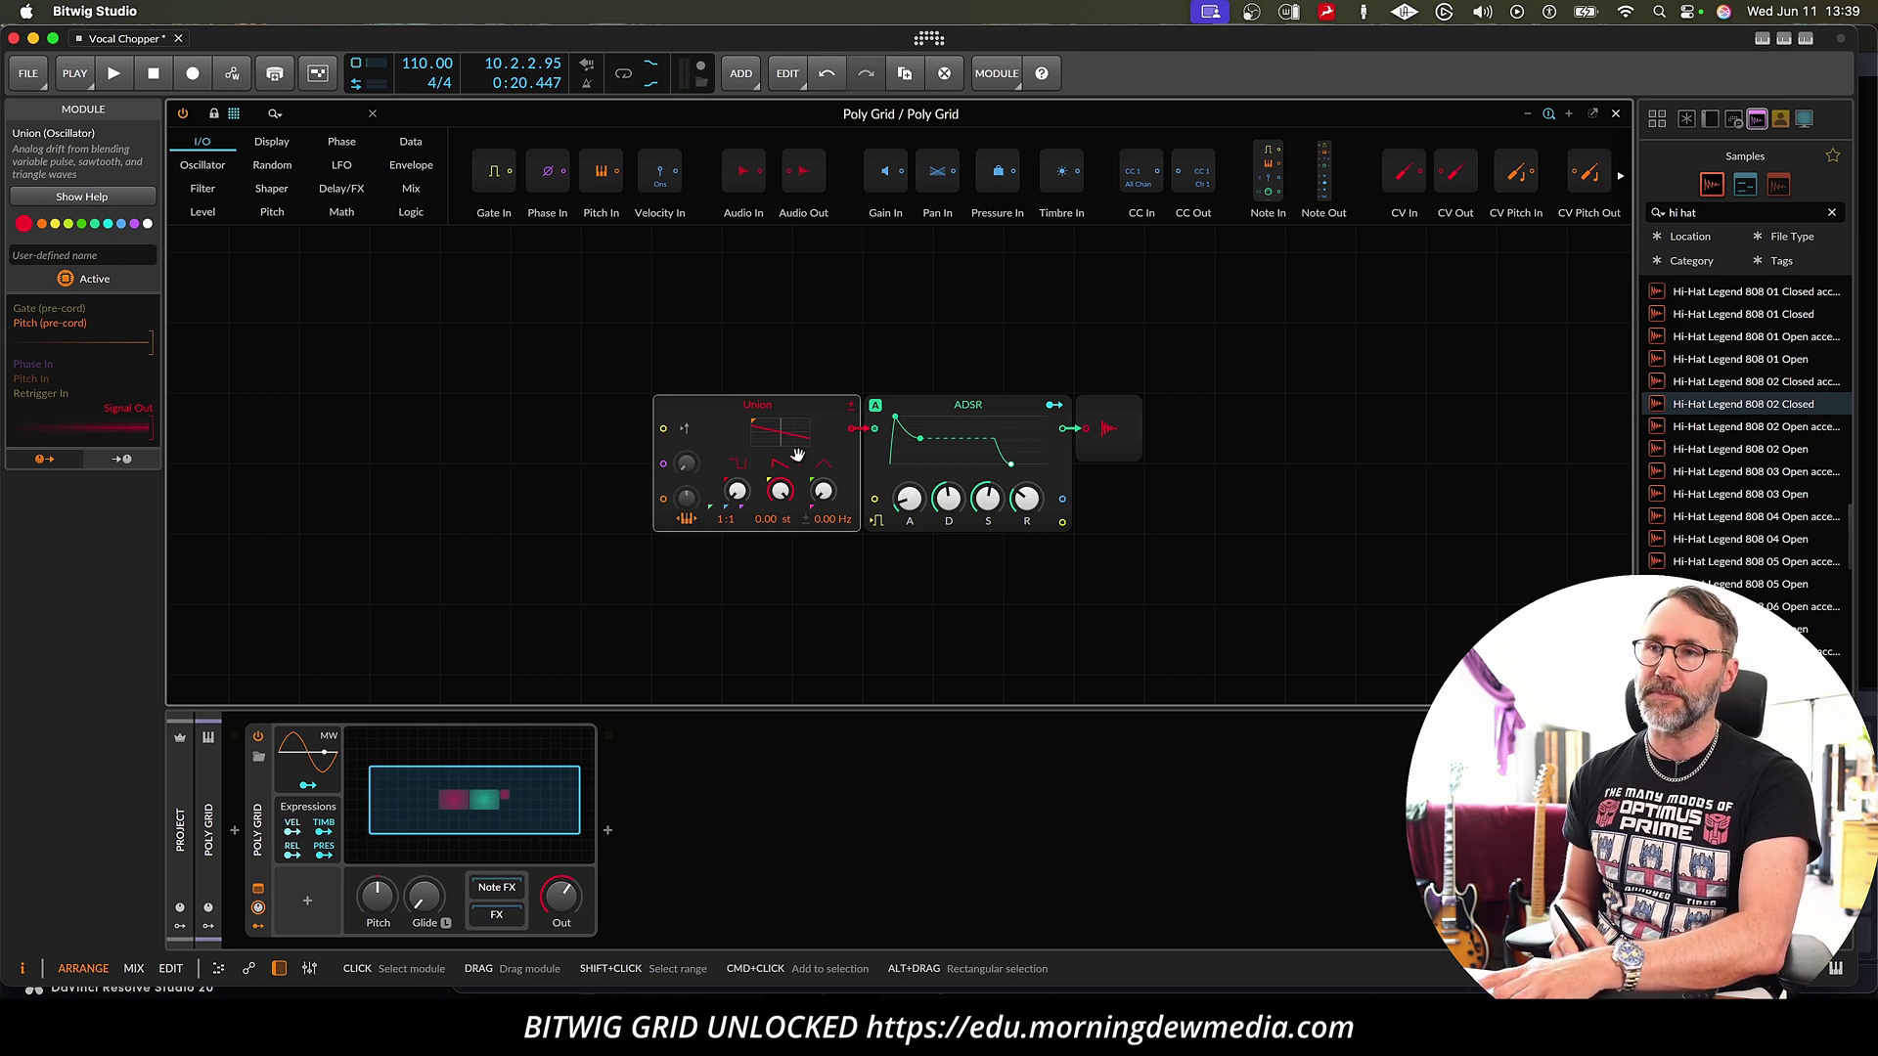
{"action": "key", "text": "BackSpace"}
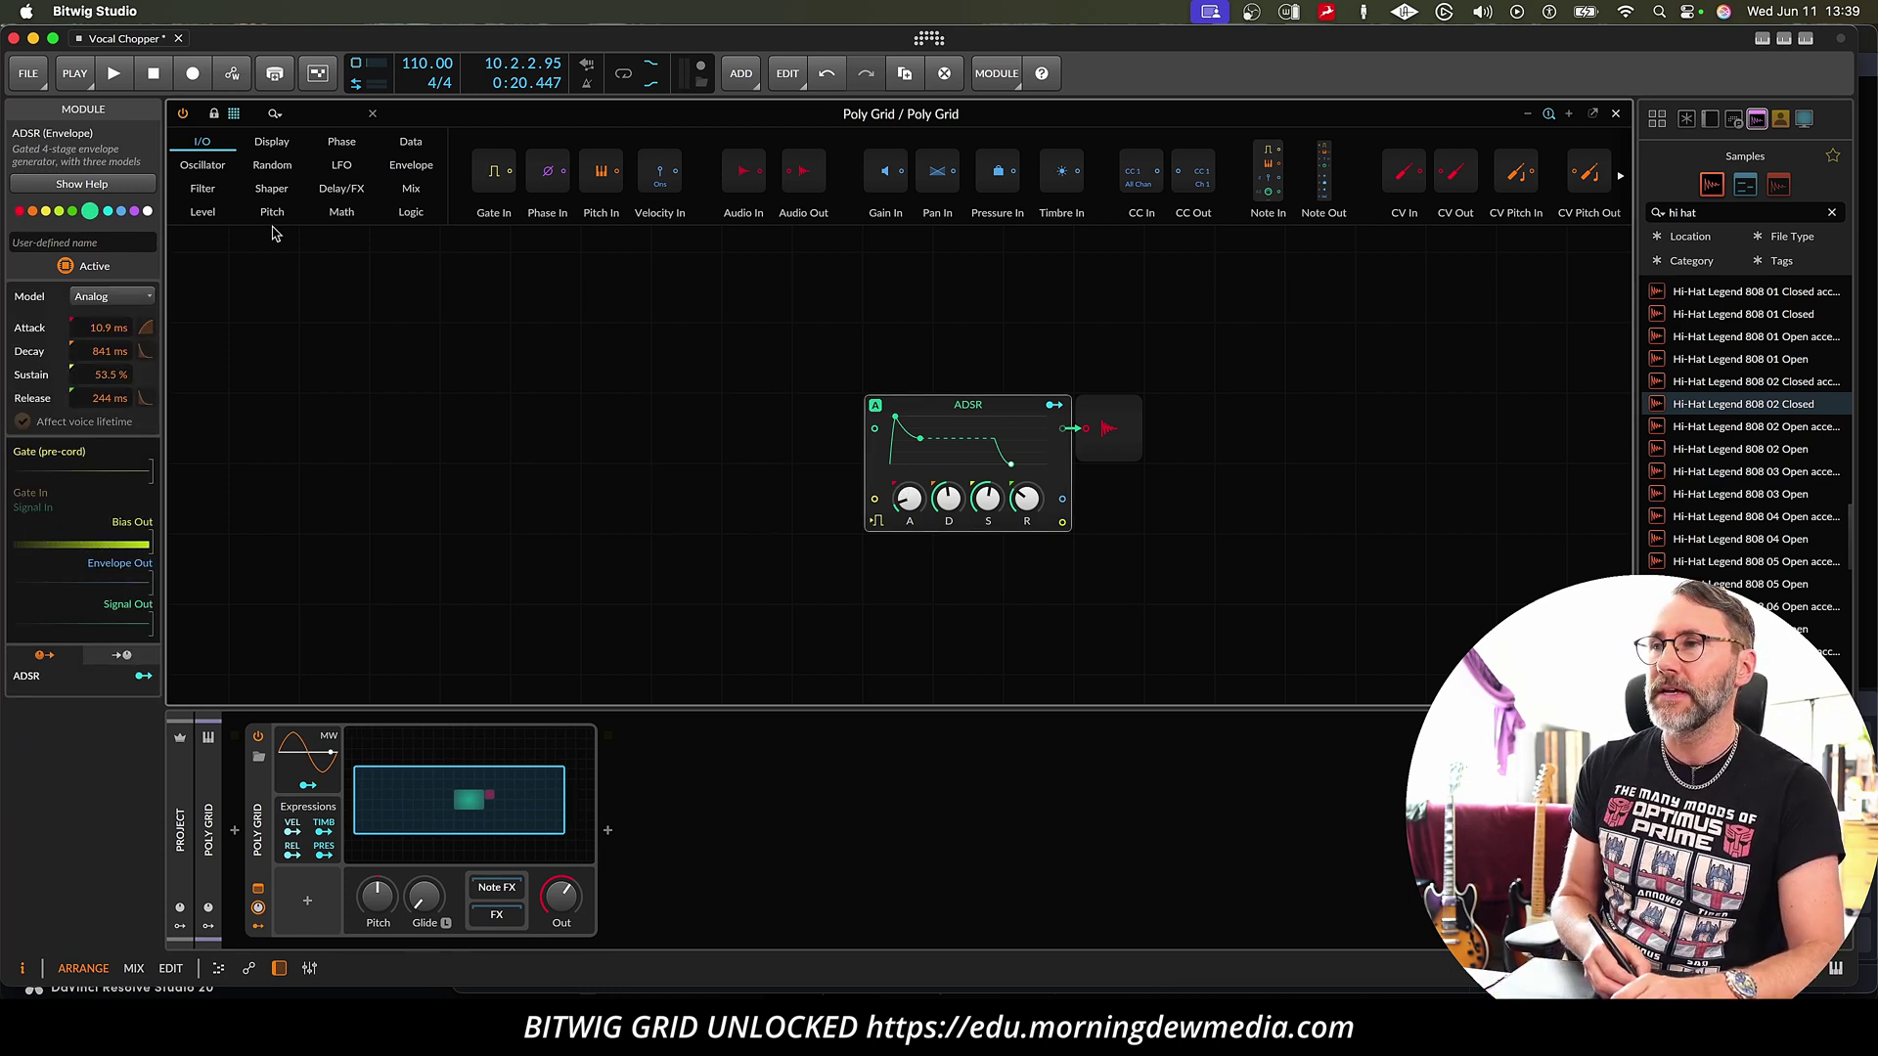
{"action": "left_click", "coordinate": [203, 167]}
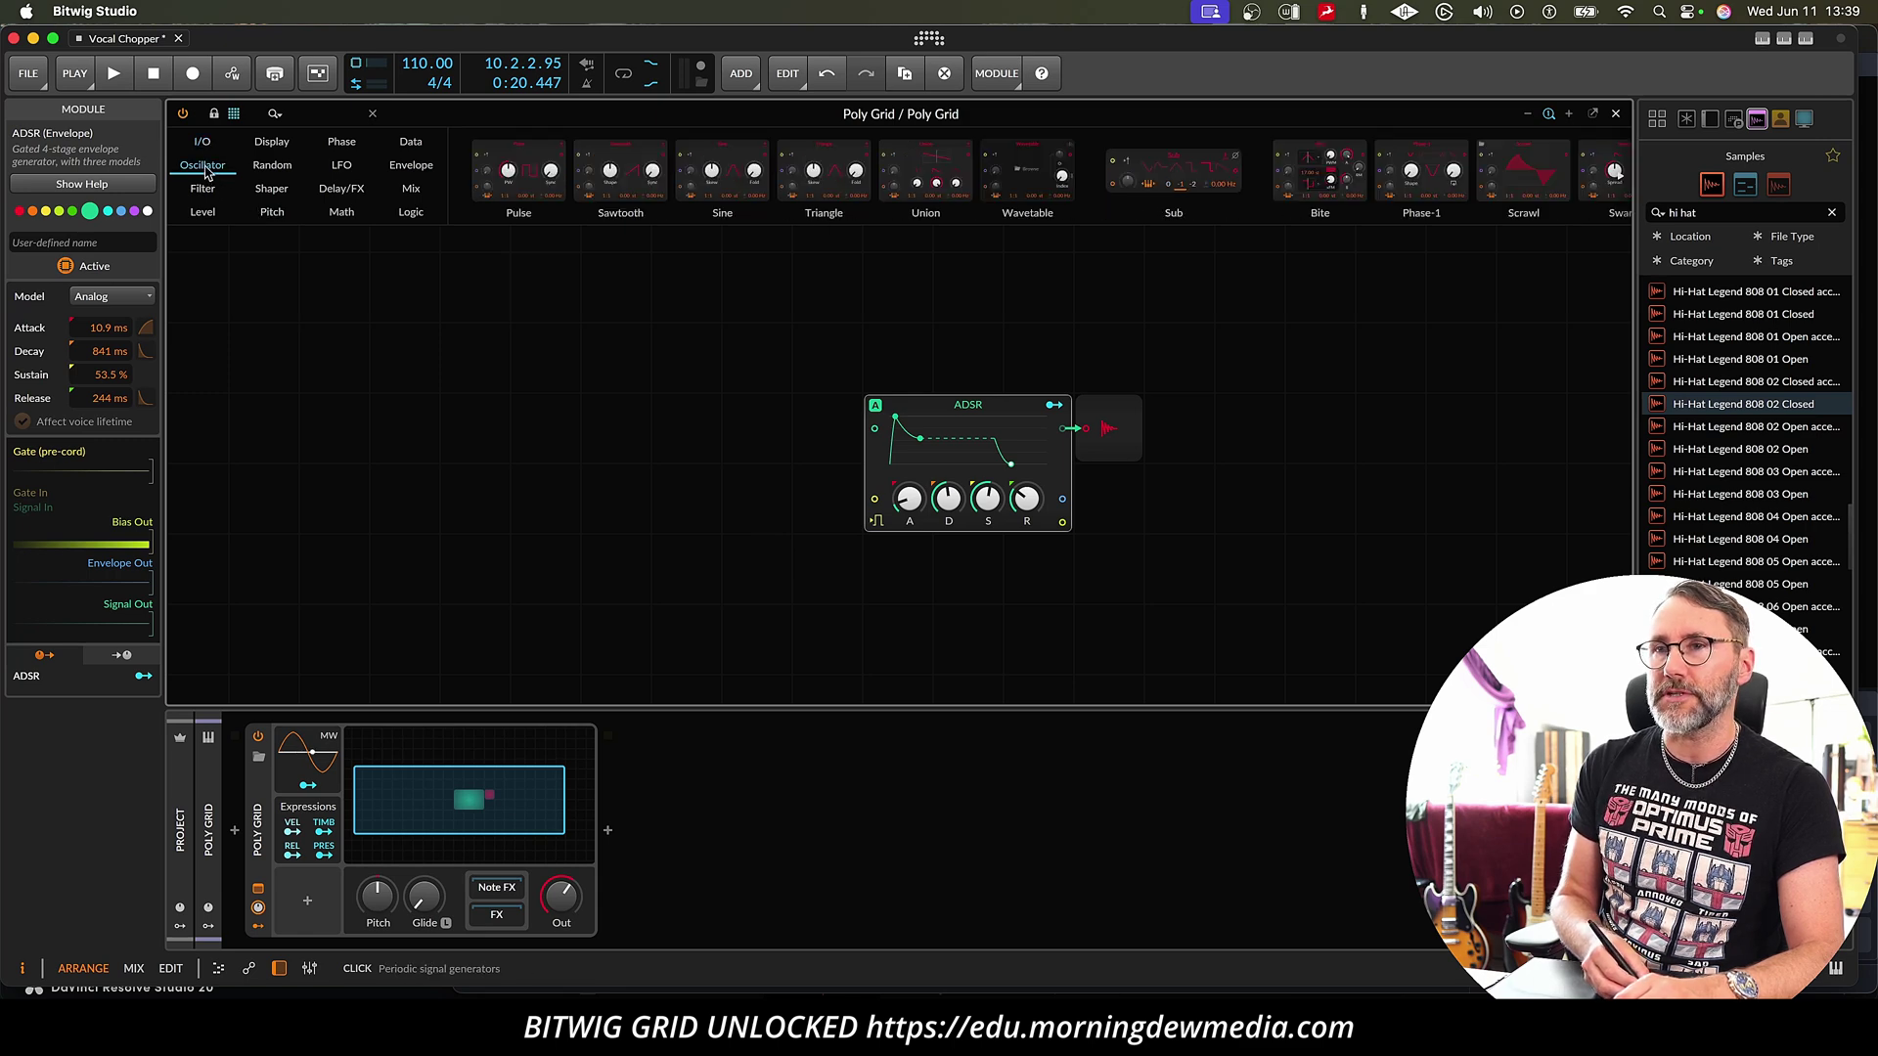
{"action": "left_click", "coordinate": [1619, 179]}
{"action": "left_click", "coordinate": [1620, 179]}
{"action": "left_click_drag", "start_coordinate": [1588, 176], "coordinate": [256, 416]}
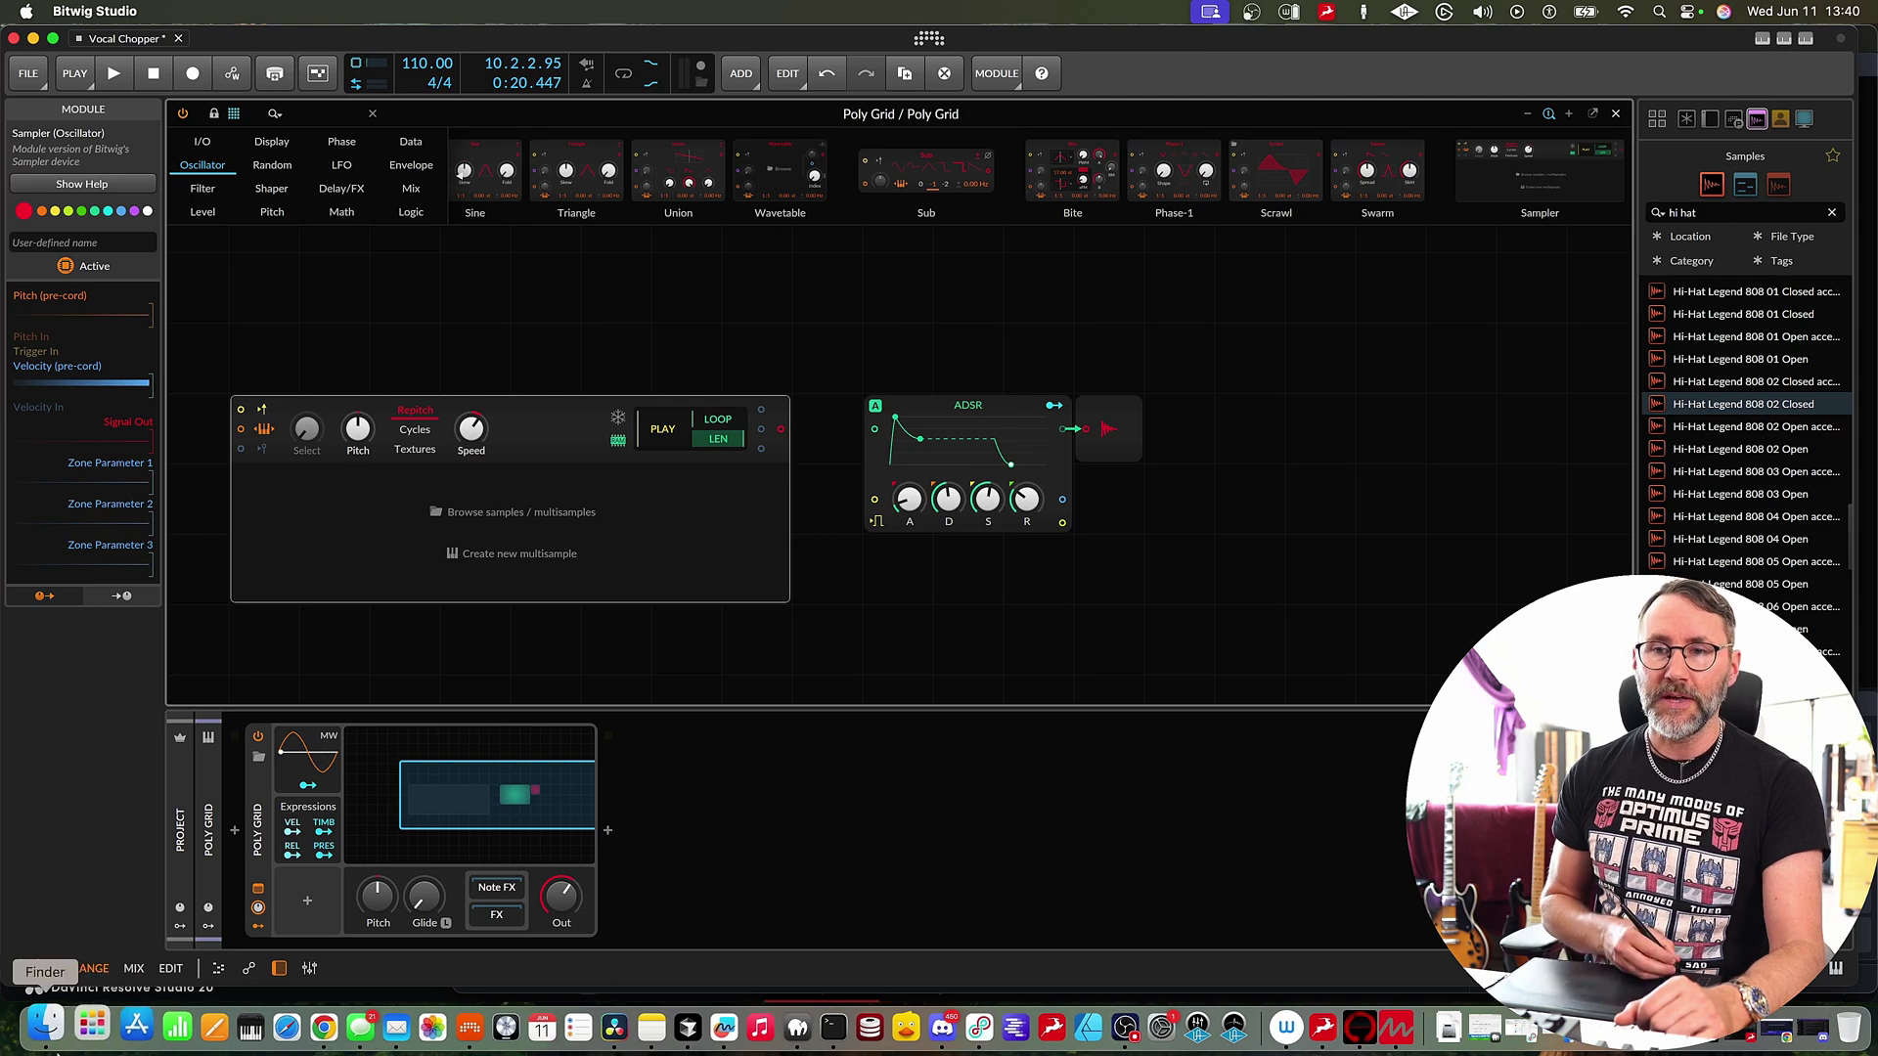
- Load the stillness-ai-vocal-01.mp3 file from the Stems folder in Finder into the Sampler
{"action": "left_click", "coordinate": [47, 1027]}
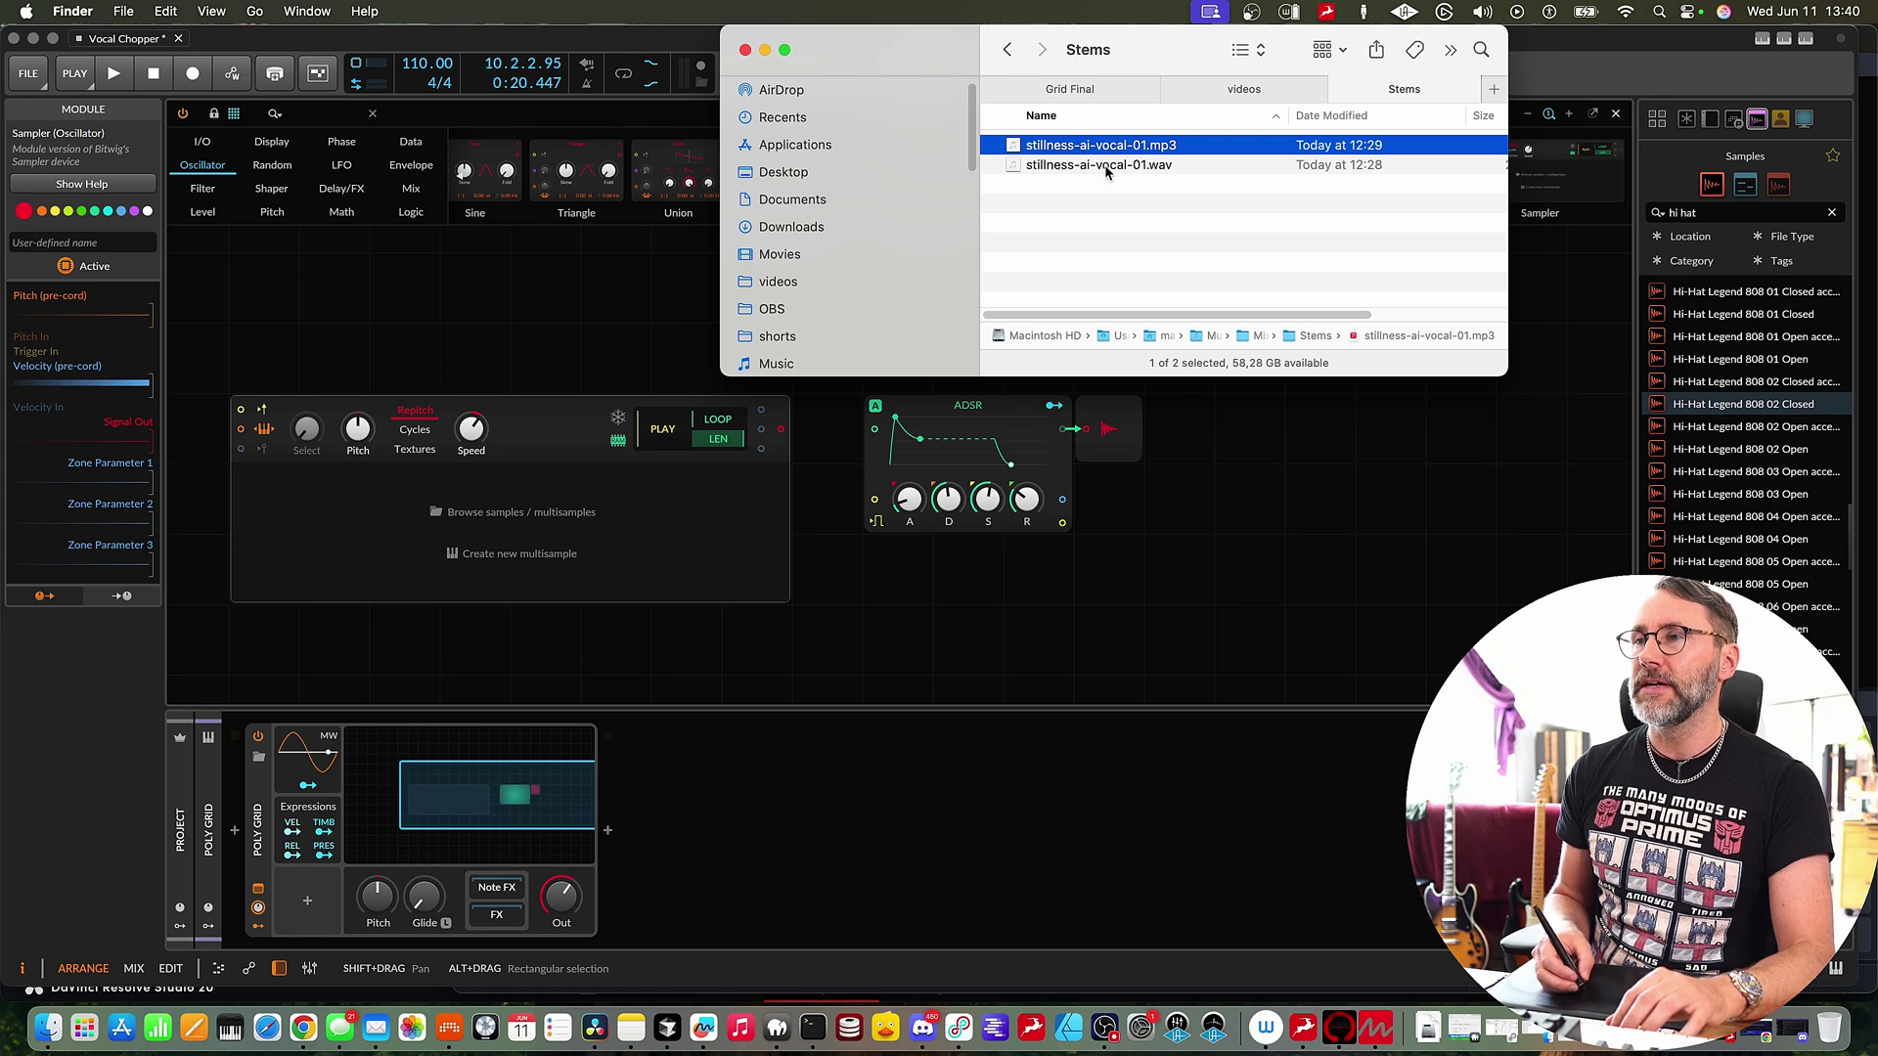
{"action": "left_click_drag", "start_coordinate": [1127, 149], "coordinate": [564, 513]}
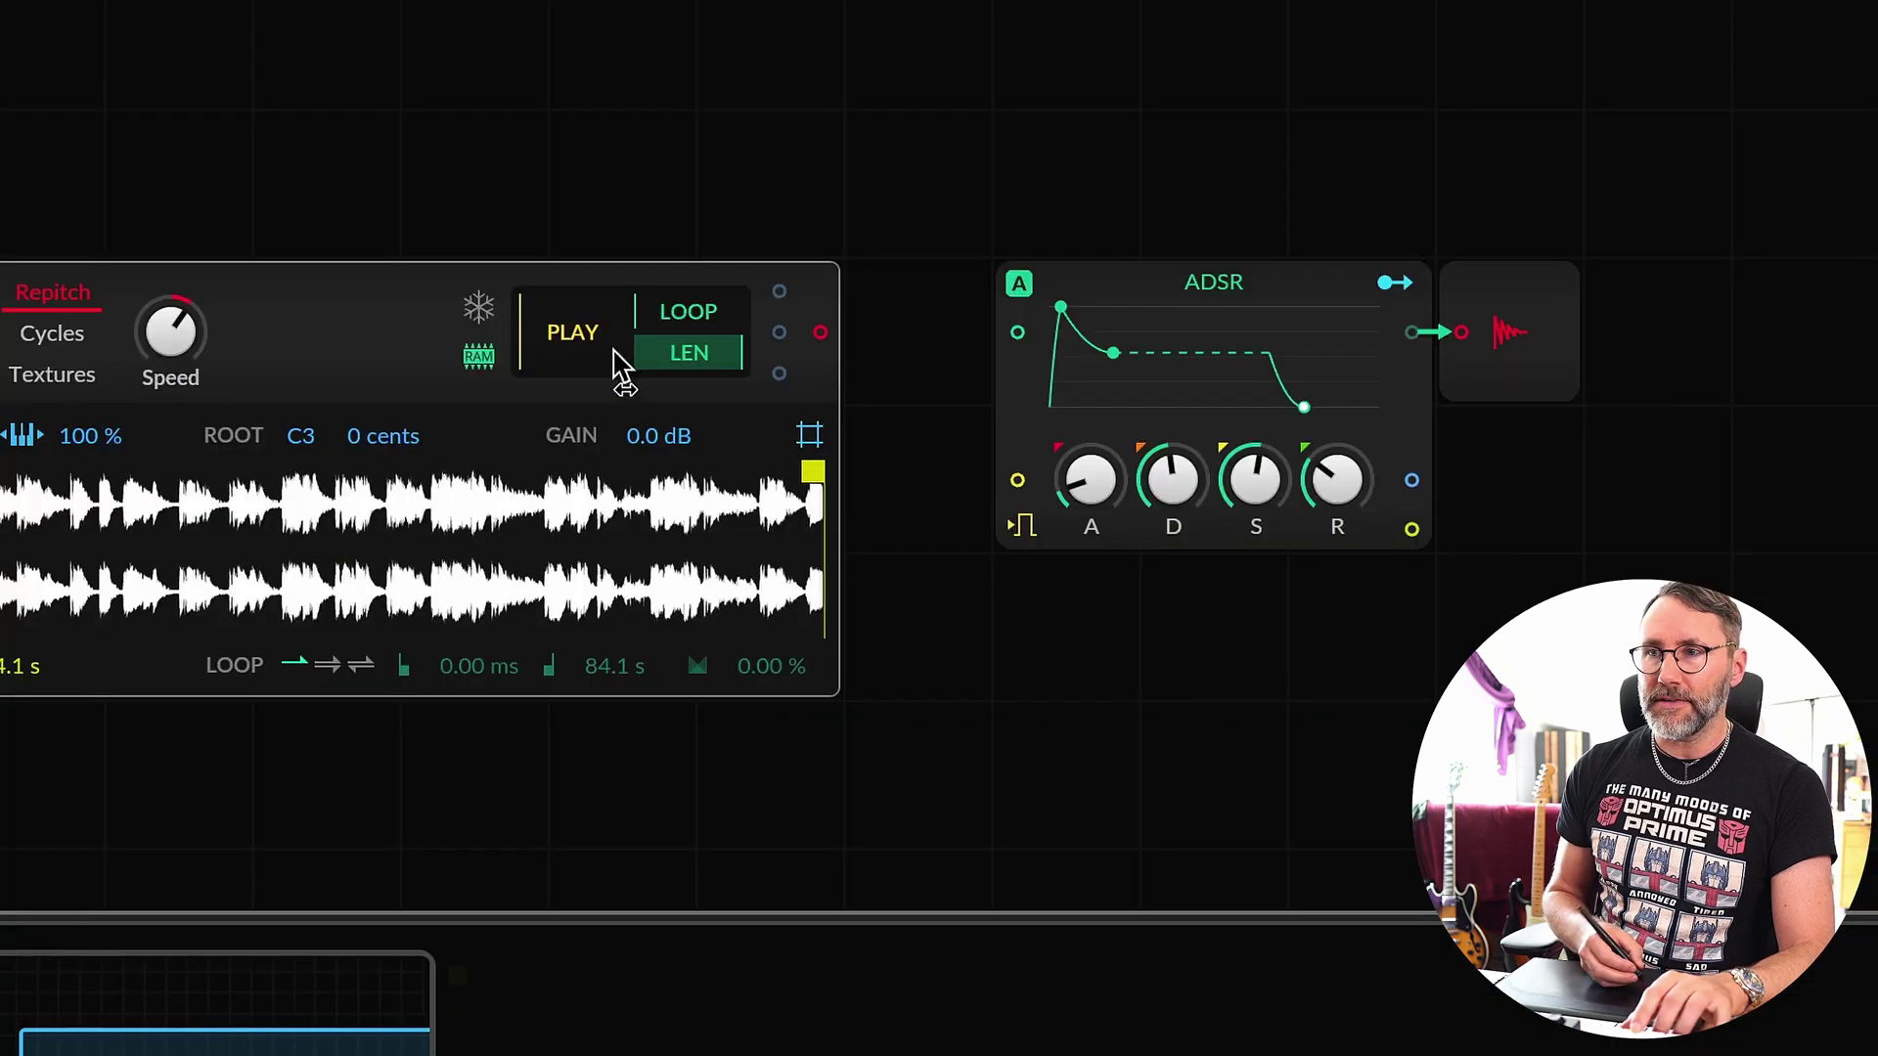
- Connect the Sampler's audio output to the ADSR's signal input and raise the ADSR sustain to maximum
{"action": "left_click_drag", "start_coordinate": [819, 332], "coordinate": [1017, 333]}
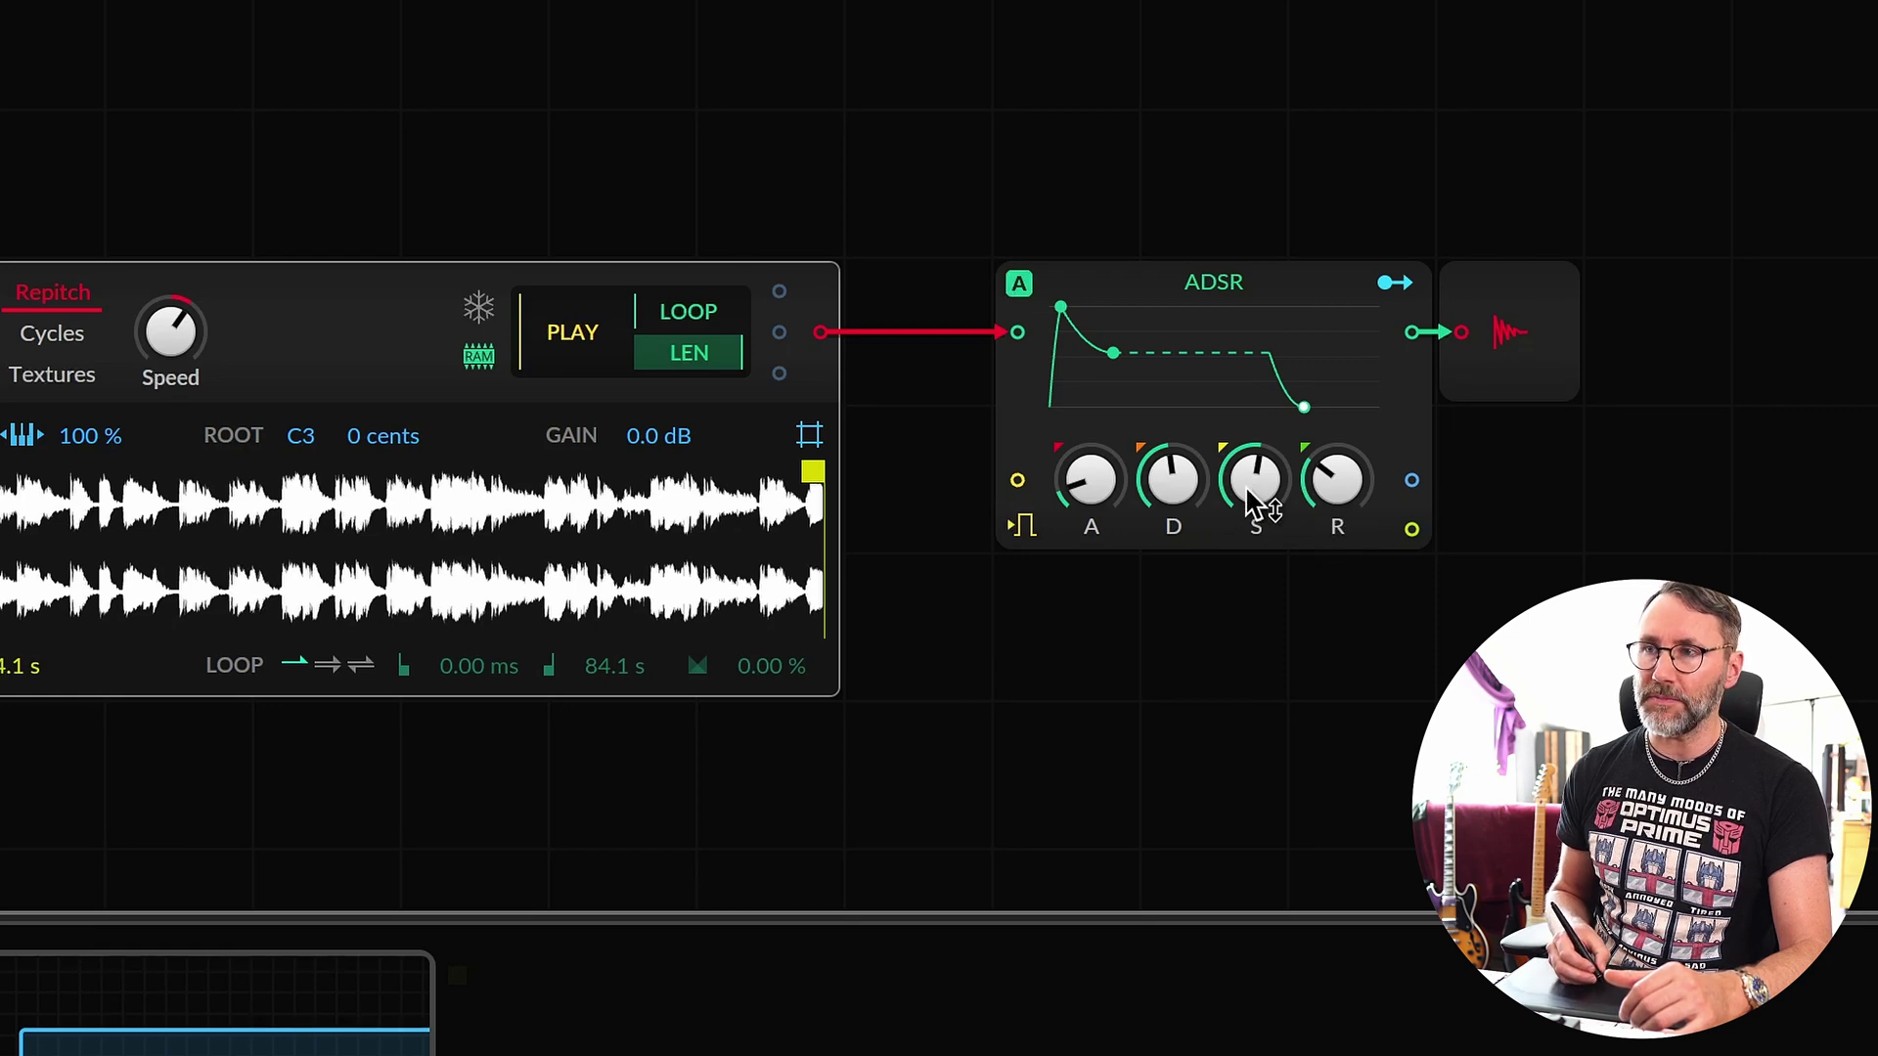
{"action": "left_click_drag", "start_coordinate": [1255, 504], "coordinate": [1284, 241]}
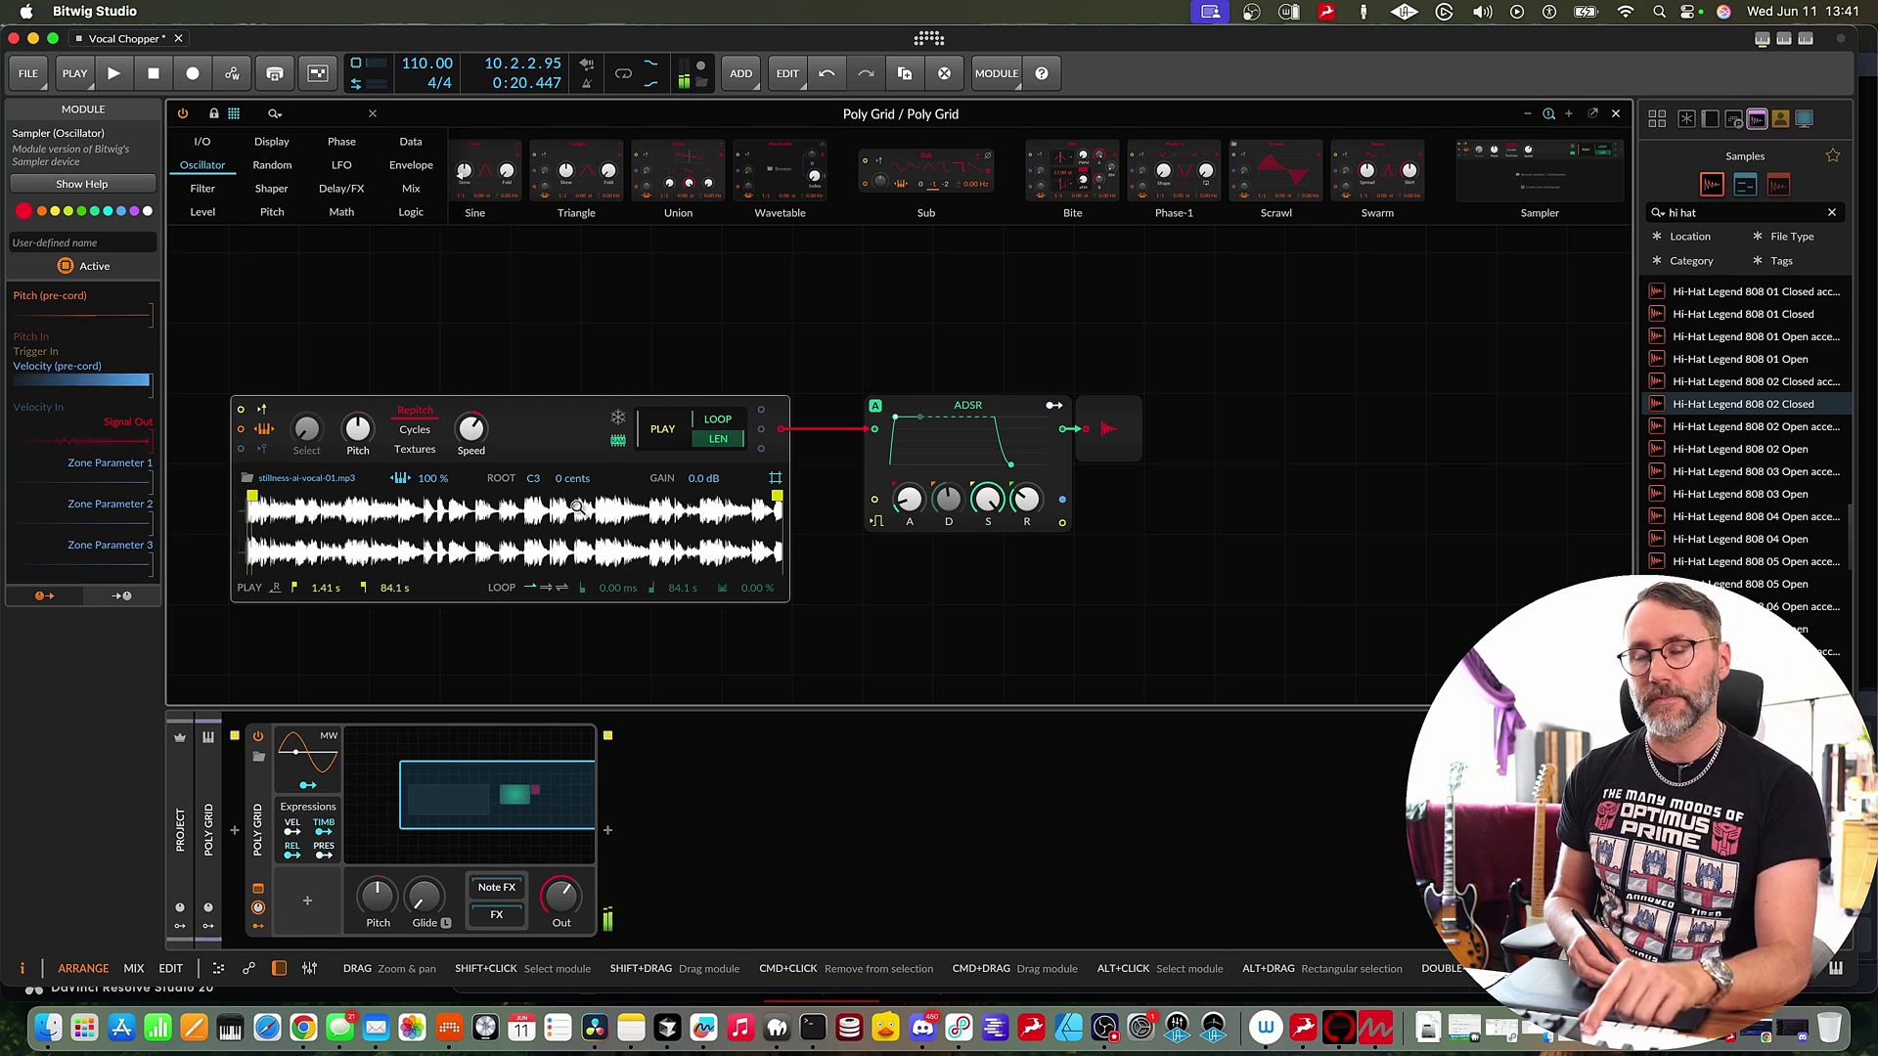
- Try the Sampler's Cycles and Textures playback modes and return it to Repitch
{"action": "left_click_drag", "start_coordinate": [292, 538], "coordinate": [333, 626]}
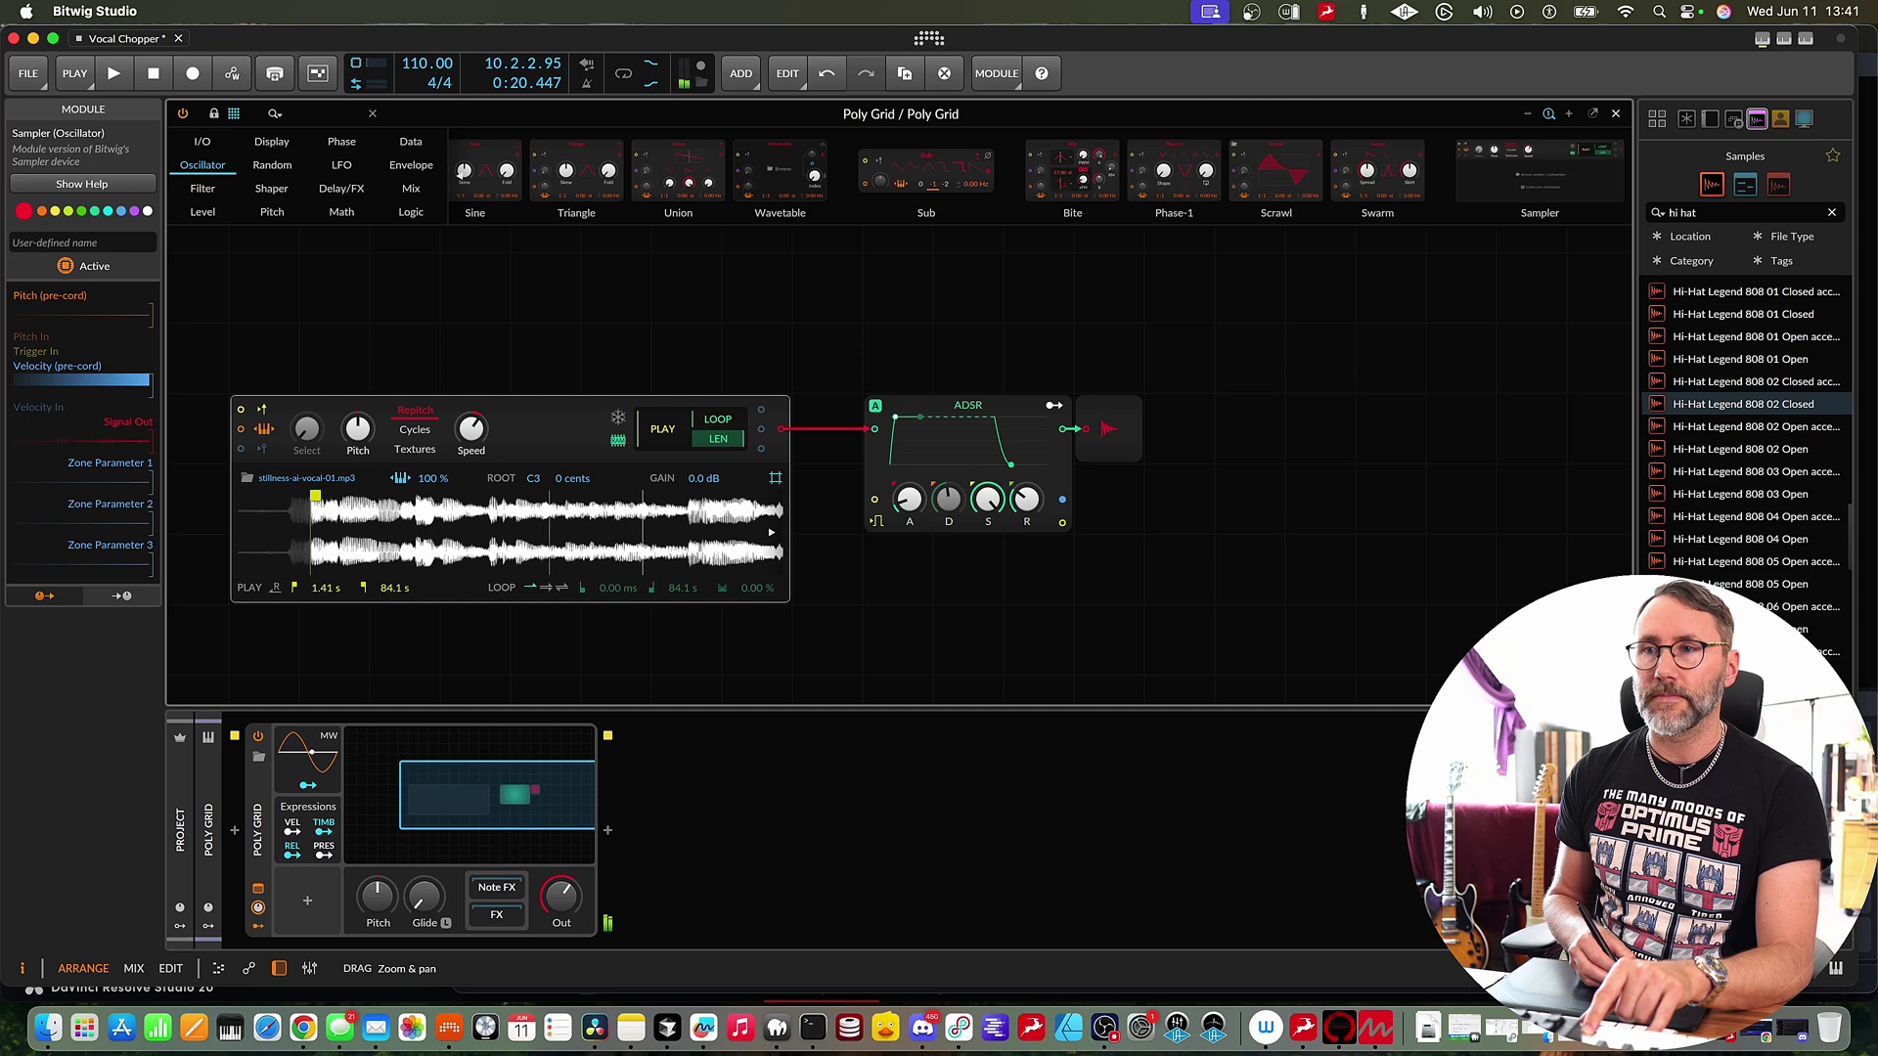
{"action": "left_click_drag", "start_coordinate": [677, 528], "coordinate": [675, 494]}
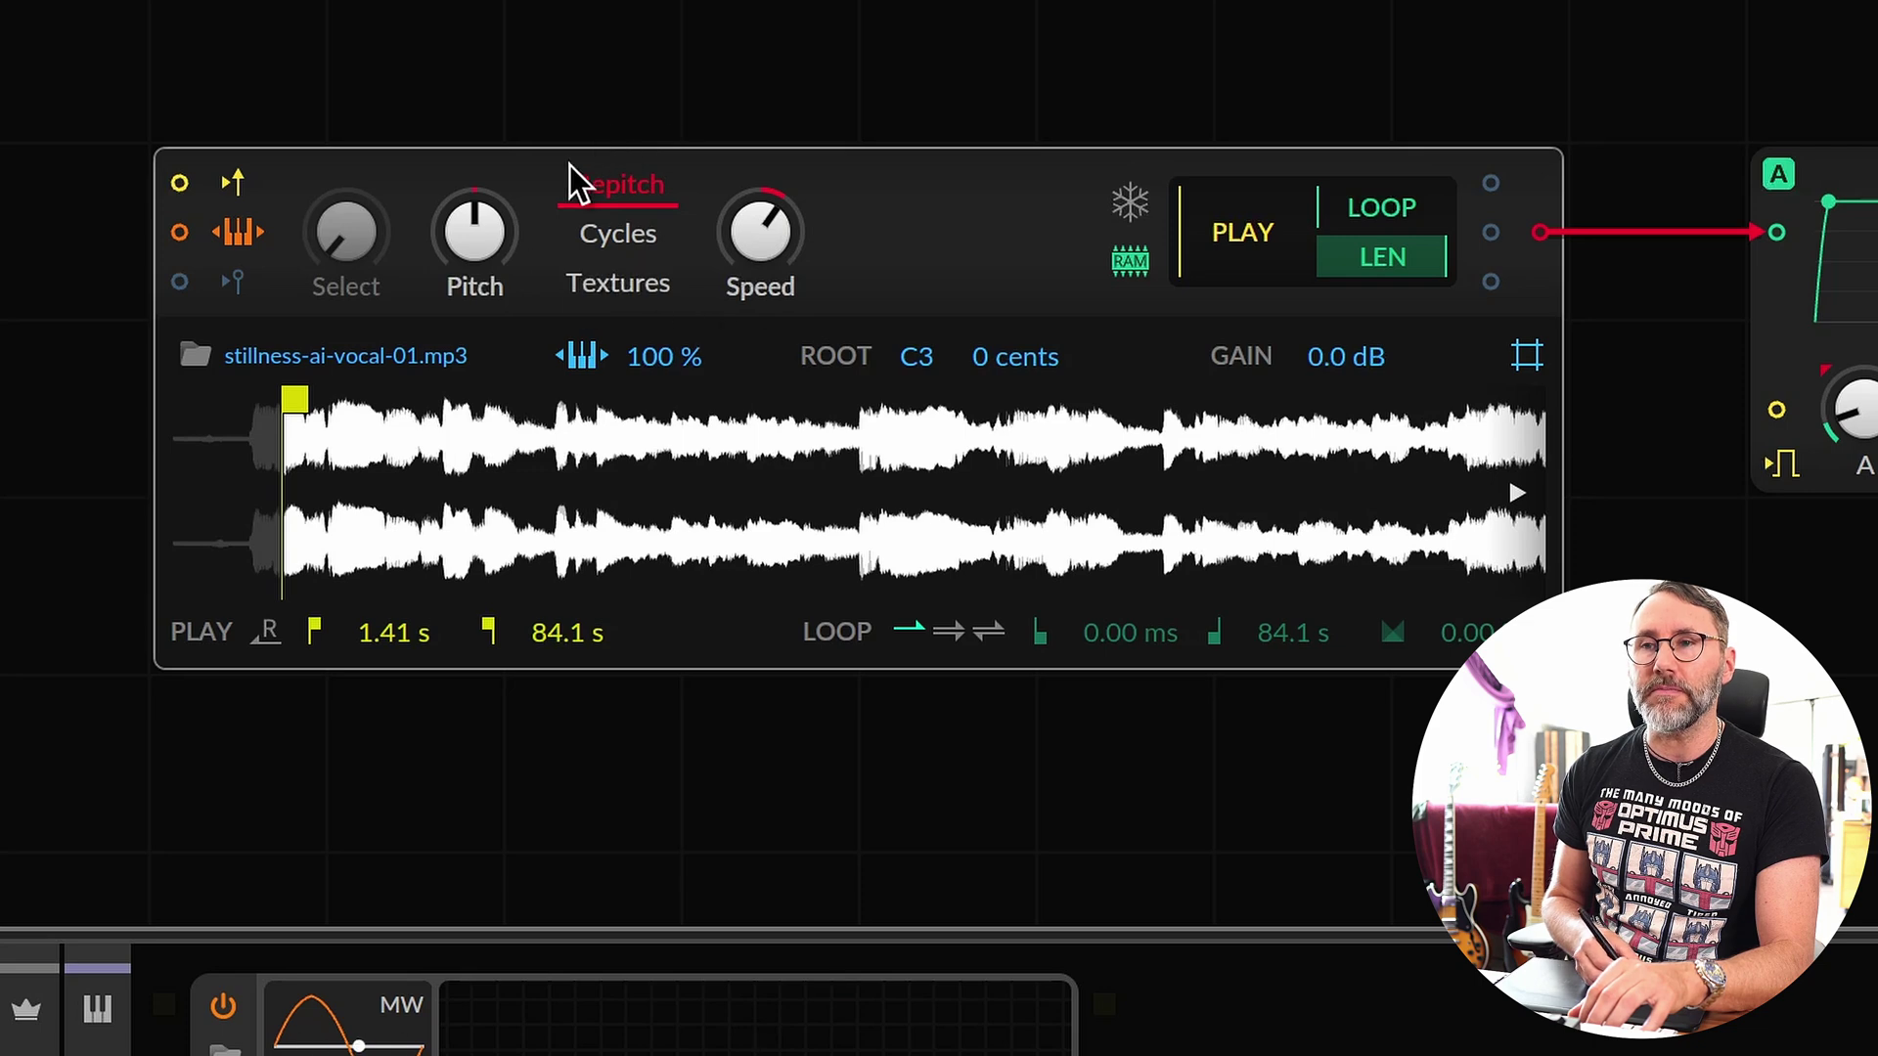
{"action": "left_click", "coordinate": [627, 239]}
{"action": "left_click", "coordinate": [634, 289]}
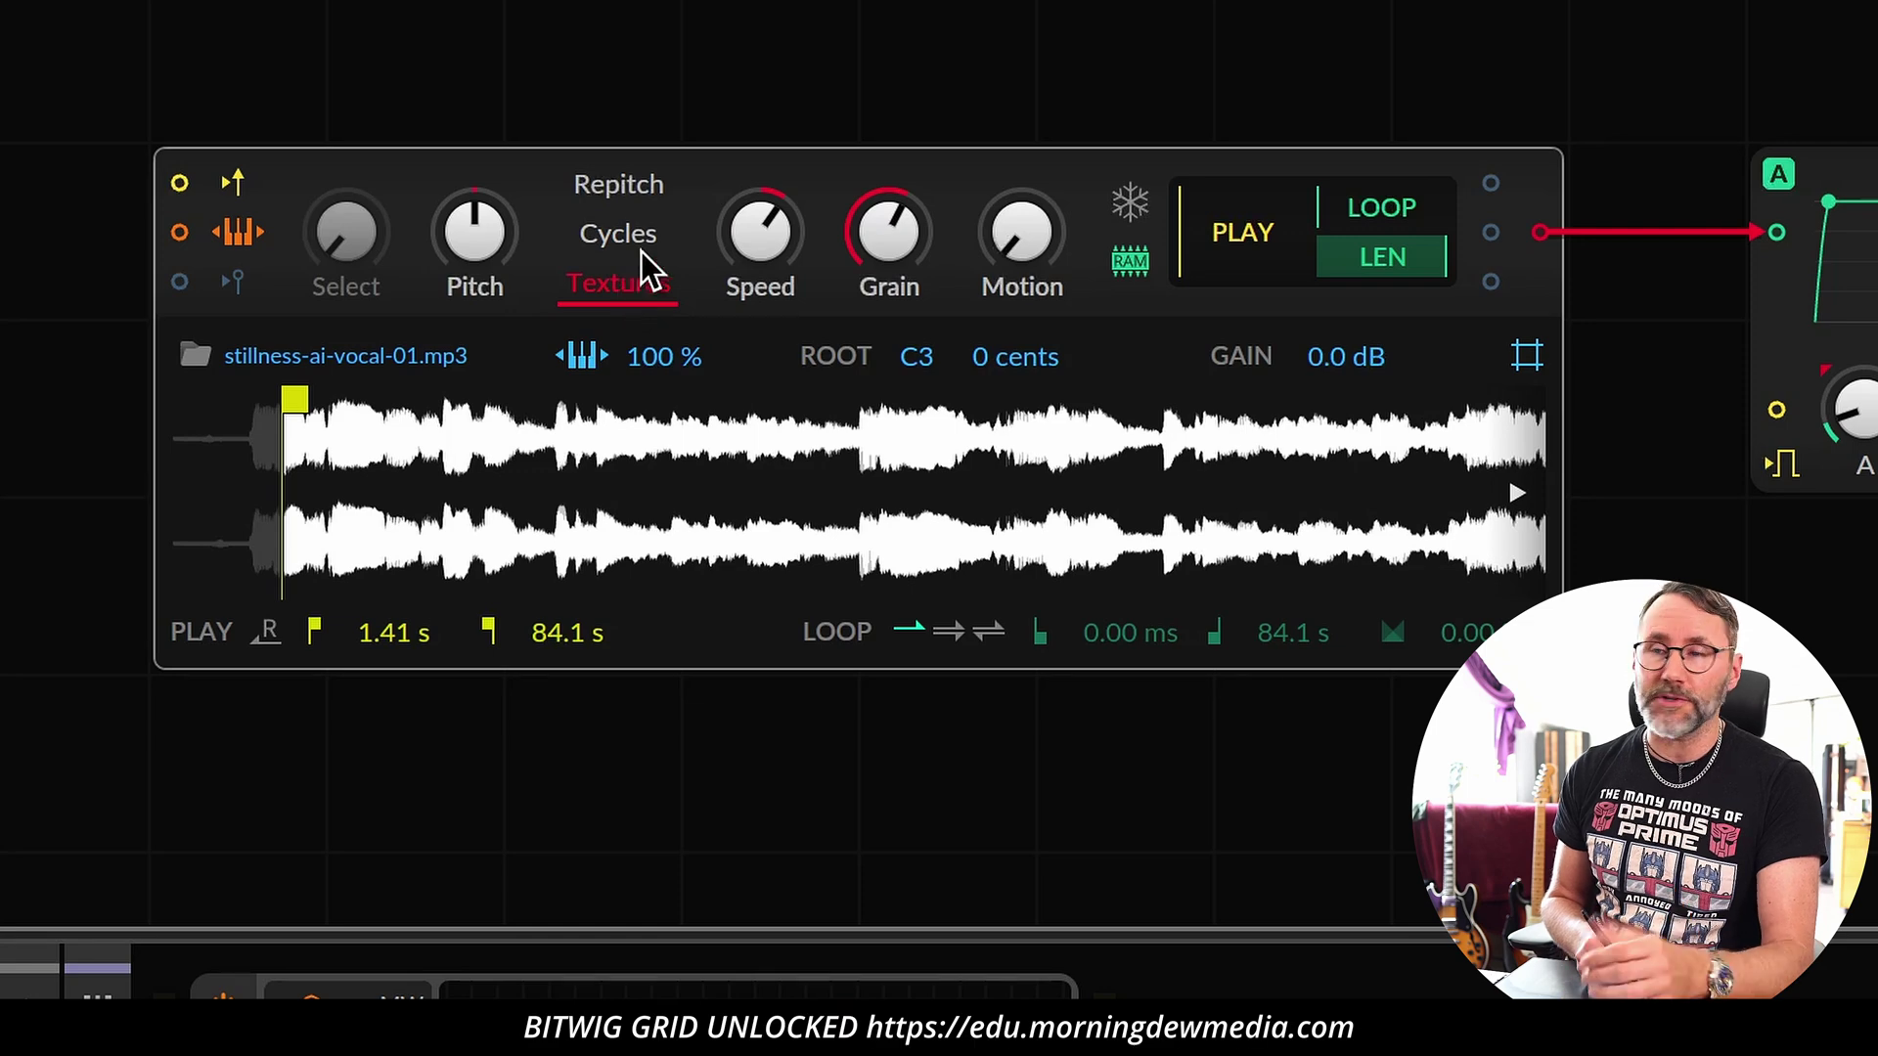
{"action": "left_click", "coordinate": [621, 191]}
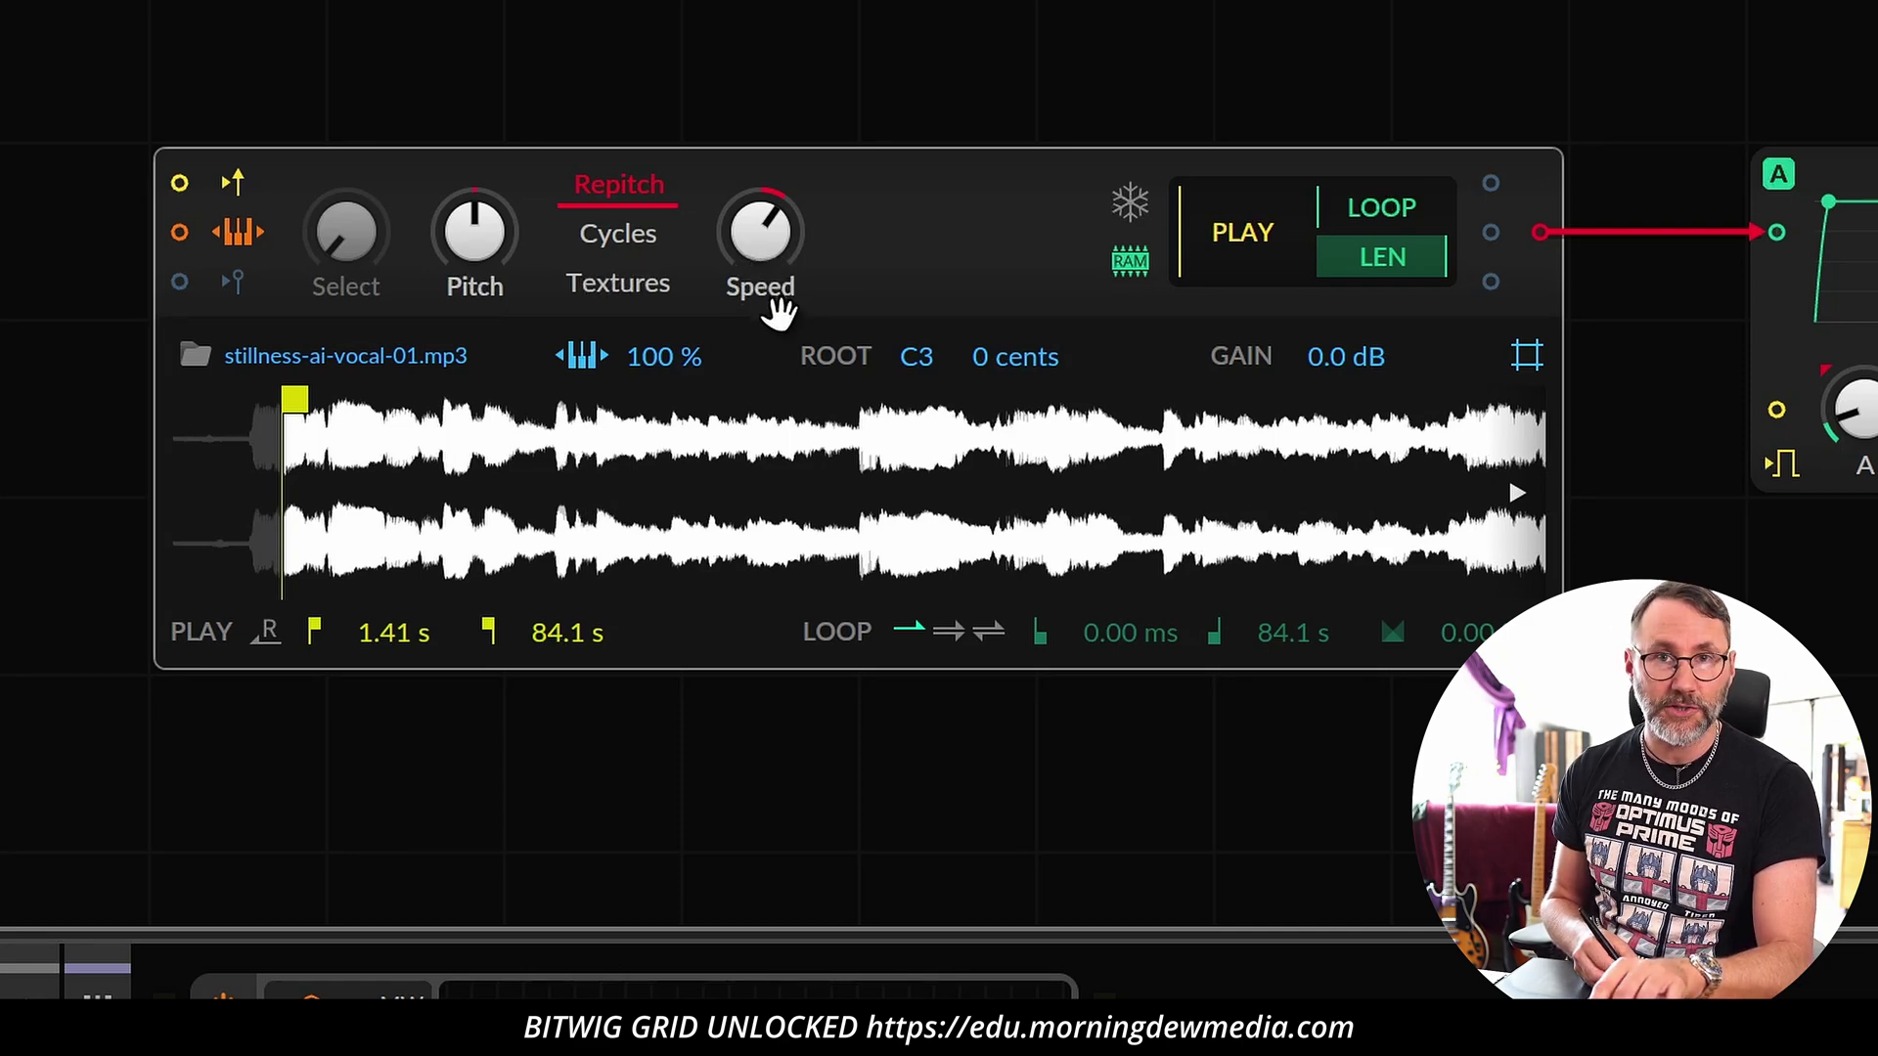
- Try a lower playback speed on the Sampler and restore the original speed
{"action": "left_click", "coordinate": [760, 224]}
{"action": "left_click_drag", "start_coordinate": [760, 225], "coordinate": [761, 264]}
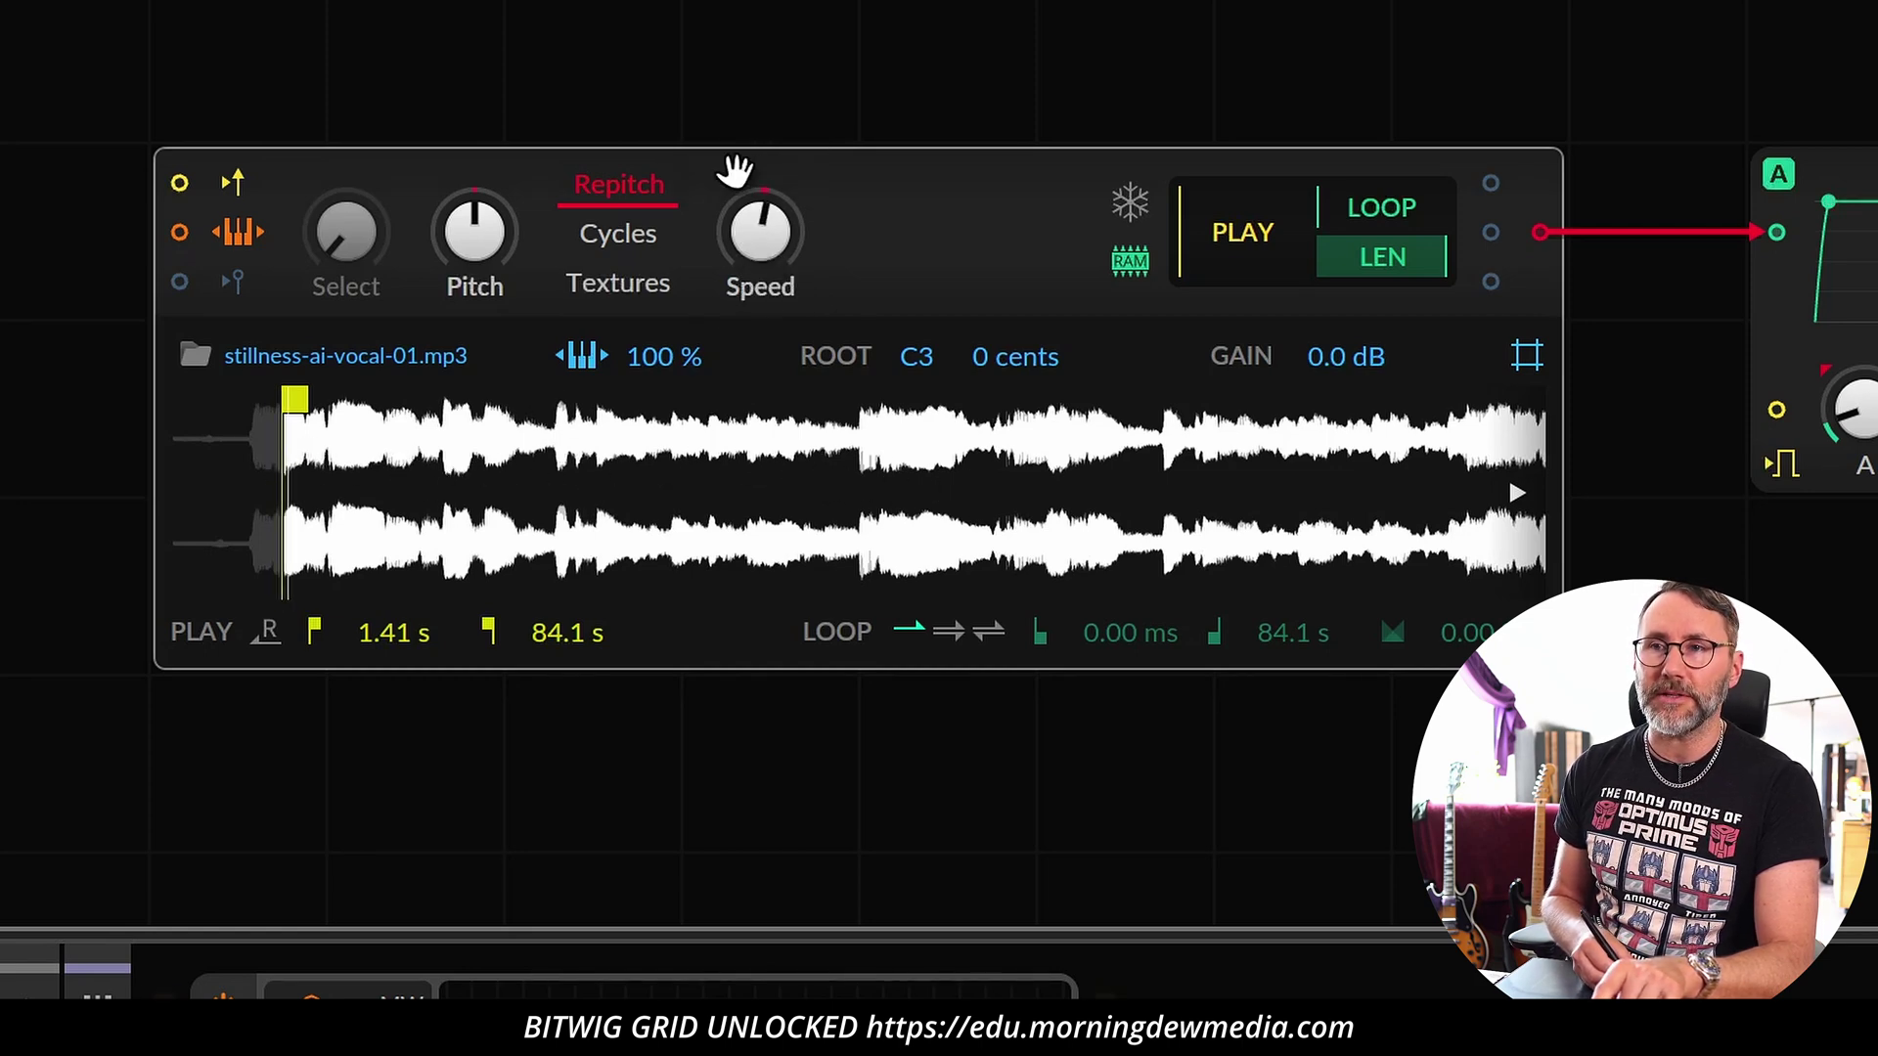
{"action": "left_click_drag", "start_coordinate": [796, 293], "coordinate": [754, 243]}
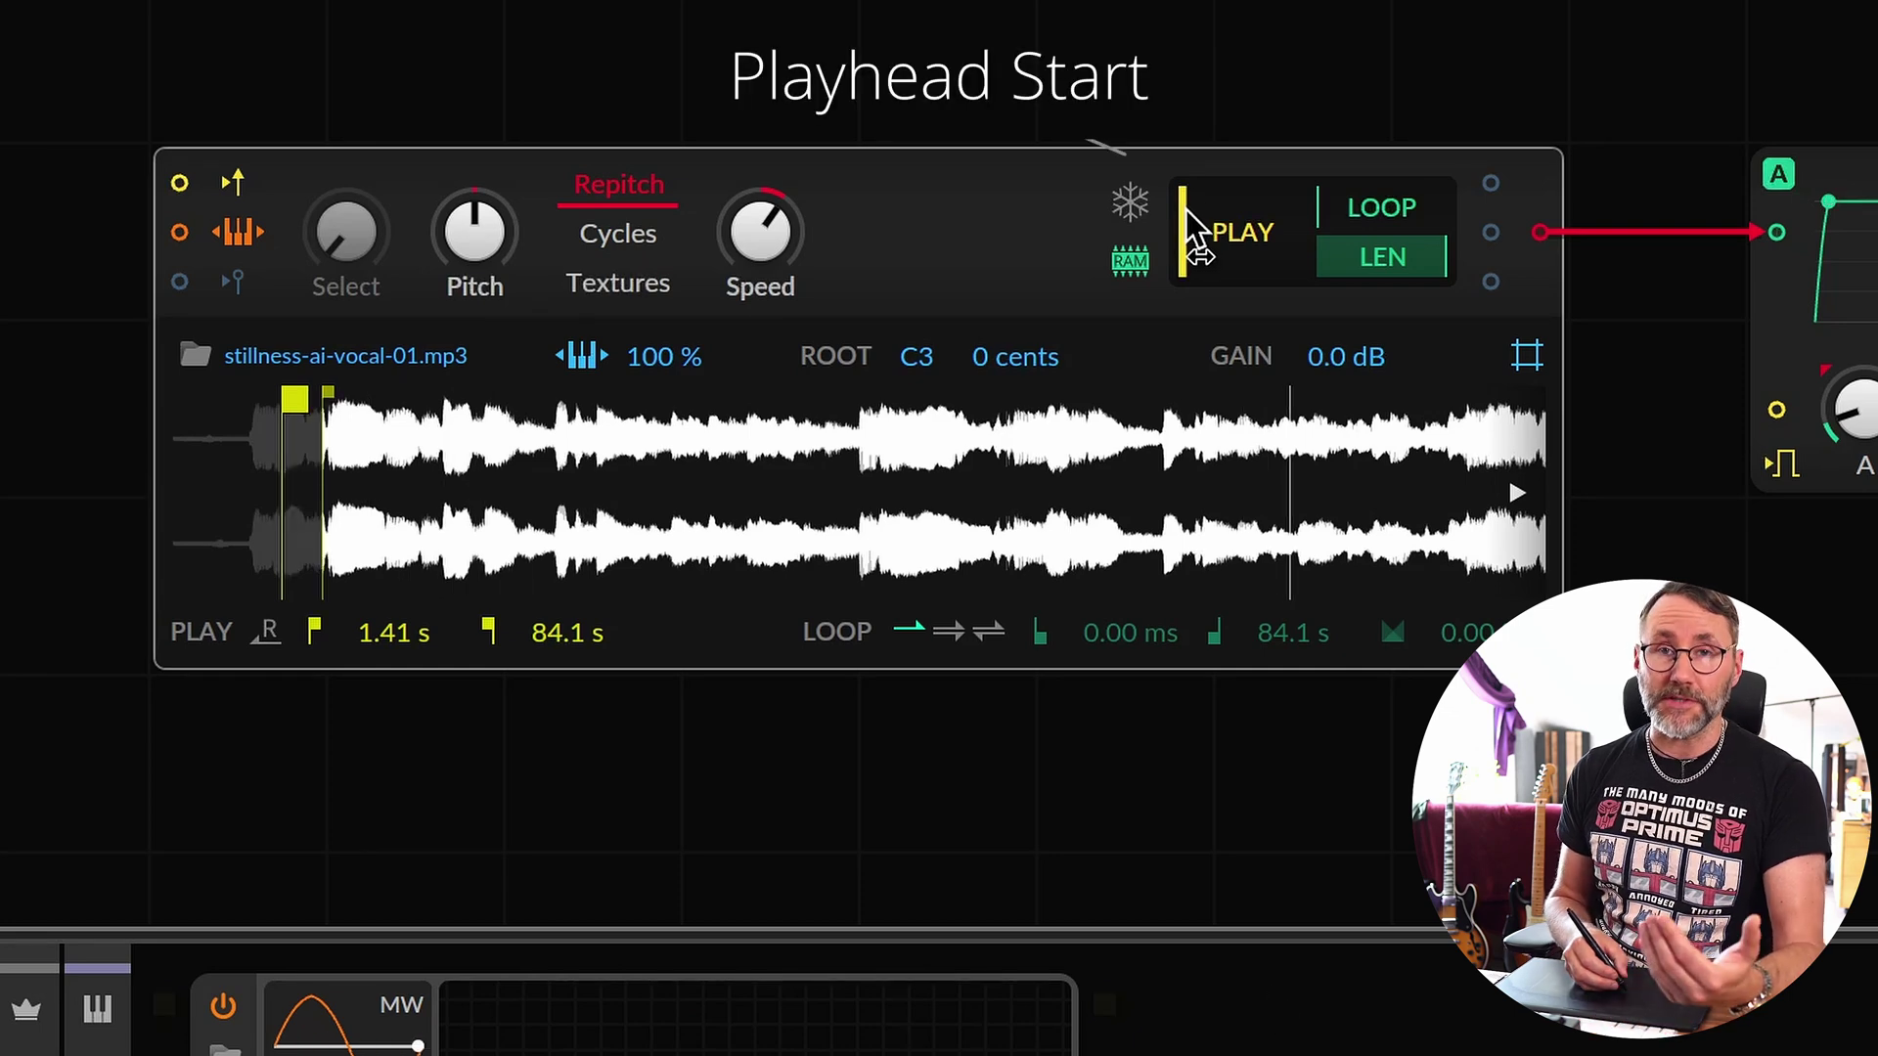
- Shift the Sampler's playhead start further into the vocal sample
{"action": "mouse_move", "coordinate": [1222, 240]}
{"action": "left_mouse_down"}
{"action": "mouse_move", "coordinate": [1222, 176]}
{"action": "mouse_move", "coordinate": [1238, 231]}
{"action": "mouse_move", "coordinate": [1239, 176]}
{"action": "mouse_move", "coordinate": [1238, 265]}
{"action": "left_mouse_up"}
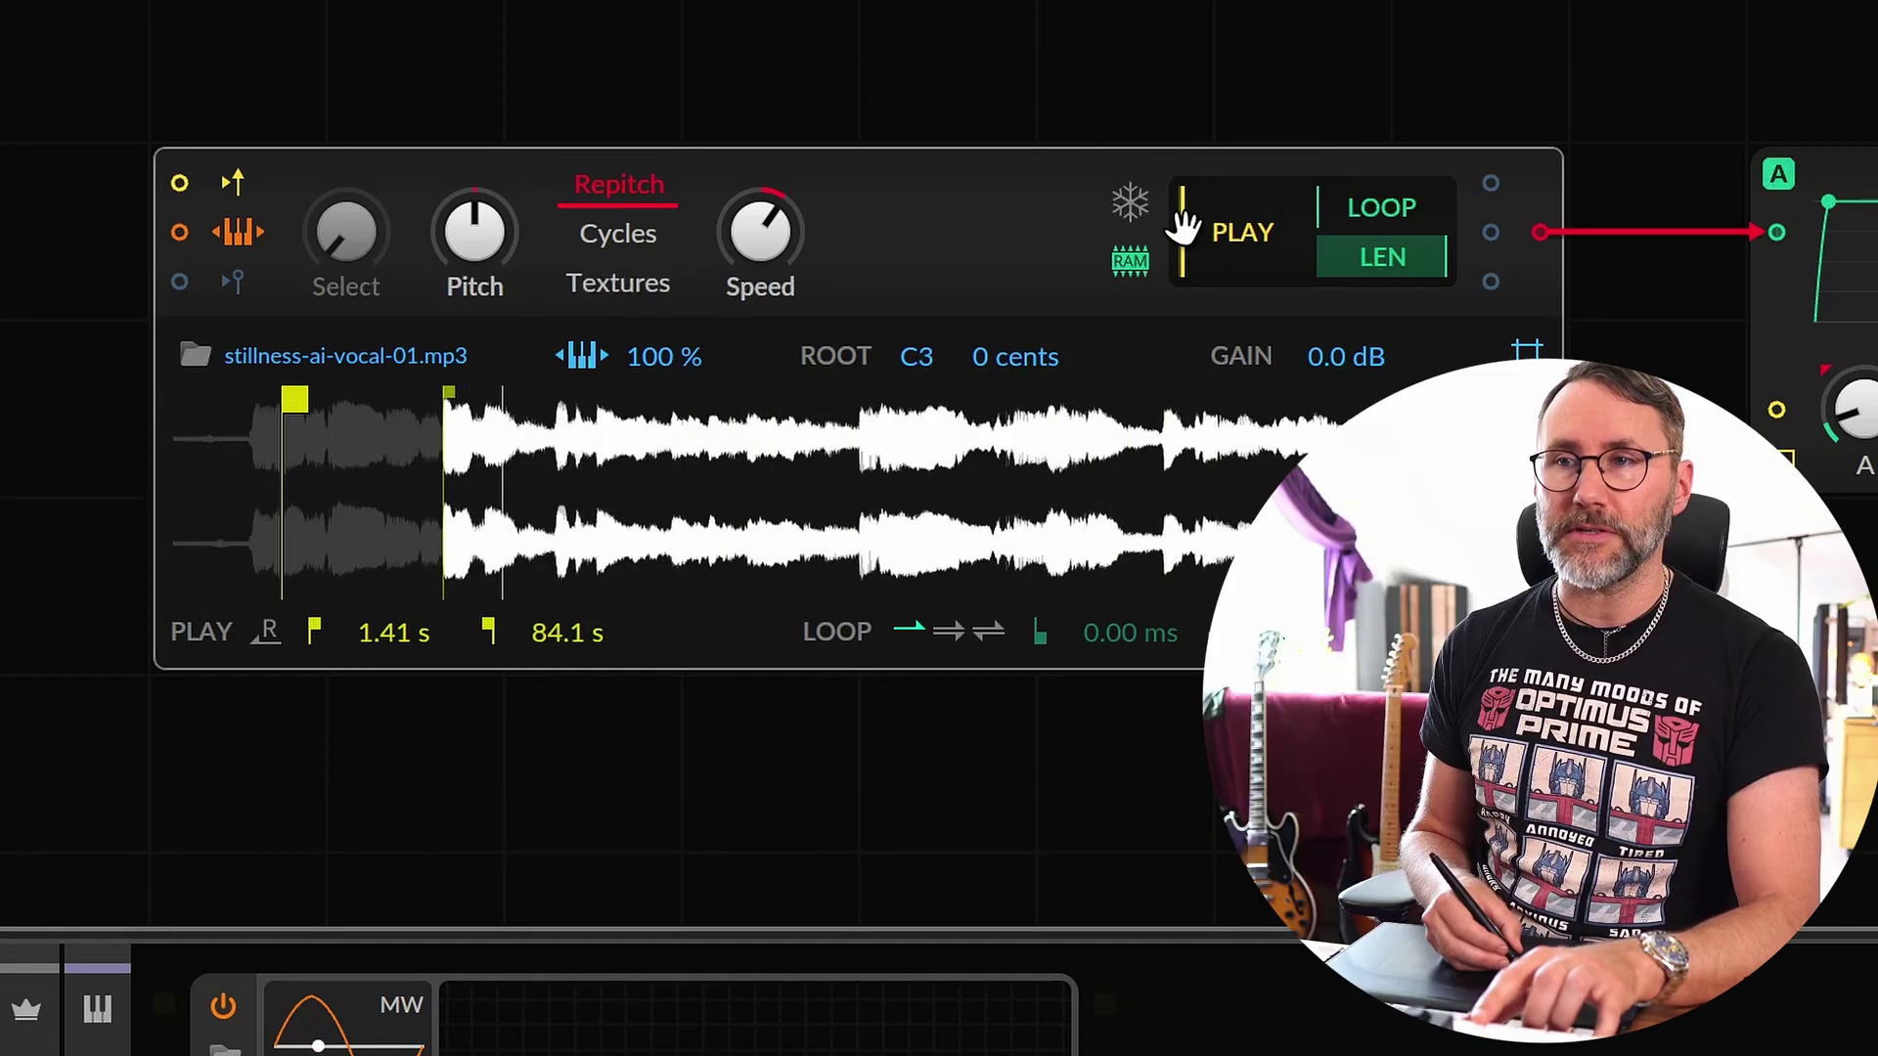
{"action": "left_click_drag", "start_coordinate": [1182, 217], "coordinate": [1182, 233]}
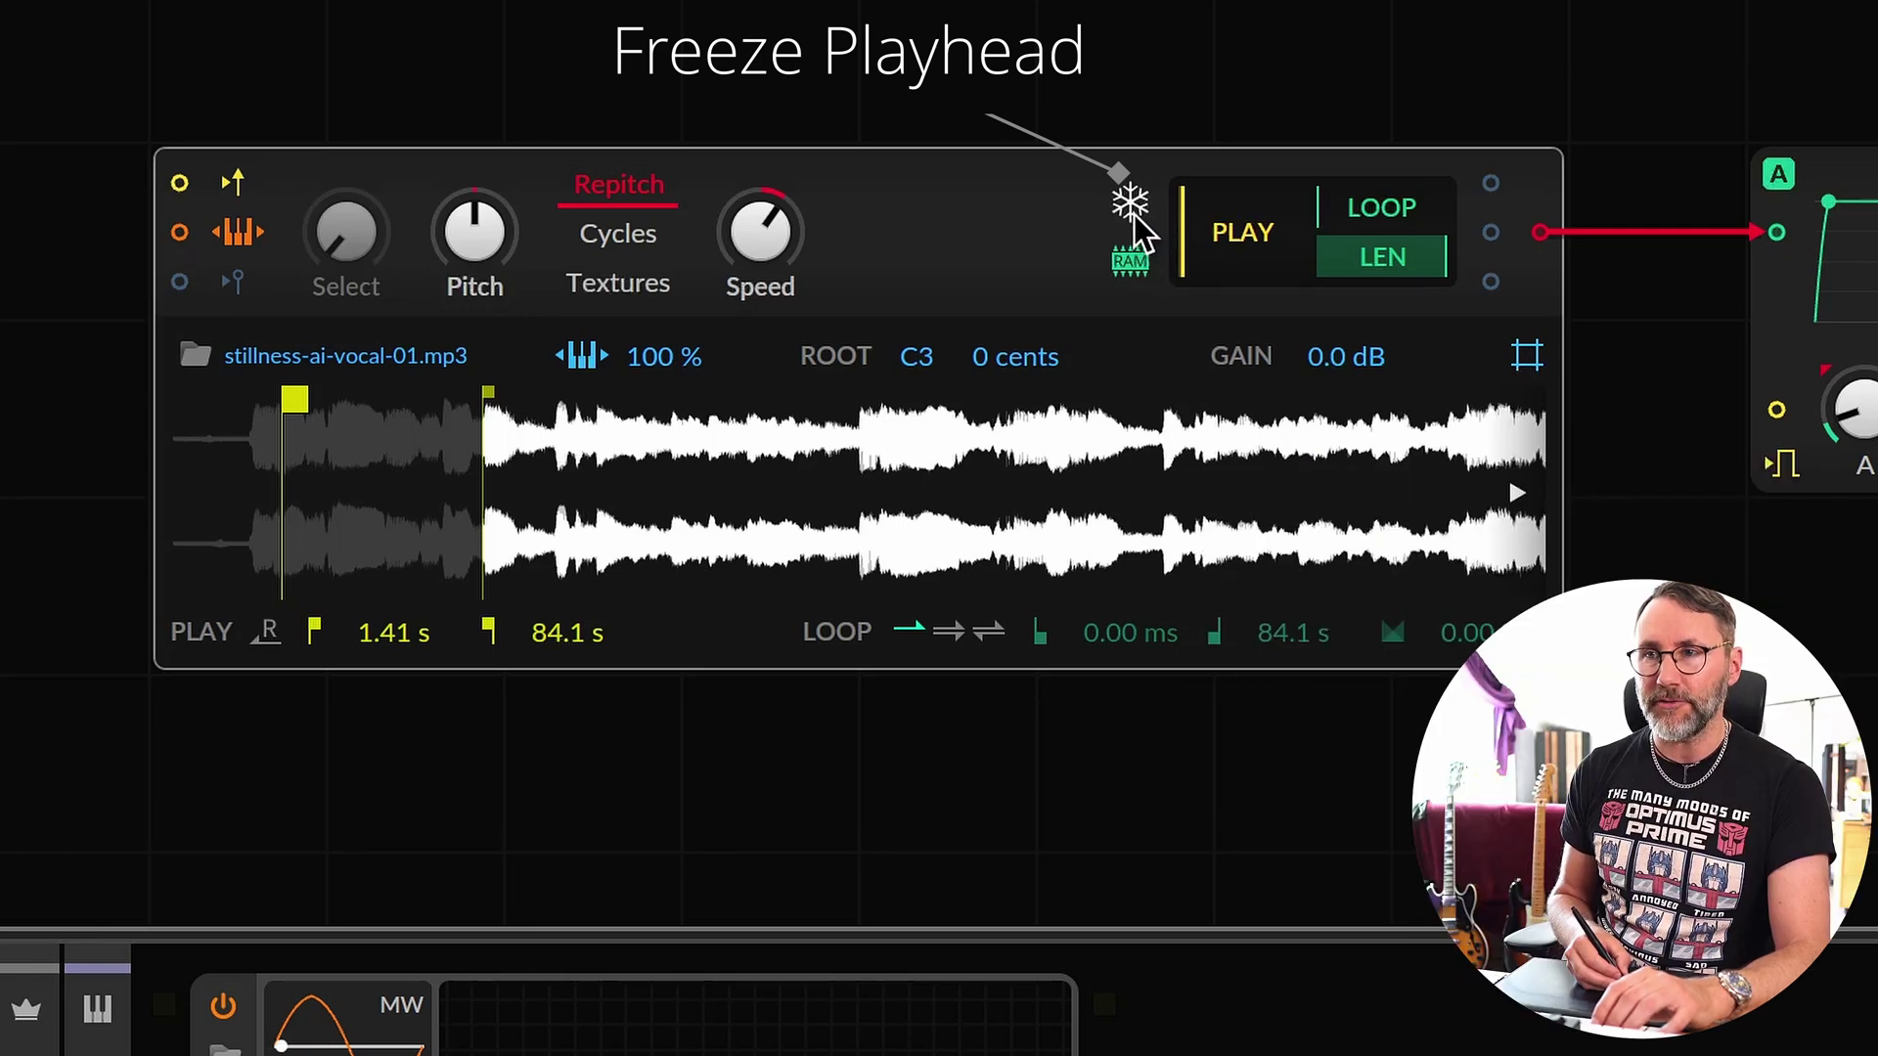
- Freeze the Sampler's playhead and sweep its position between the sample start and about 50 %
{"action": "left_click", "coordinate": [1131, 207]}
{"action": "scroll", "coordinate": [976, 538], "scroll_direction": "down", "scroll_amount": 5}
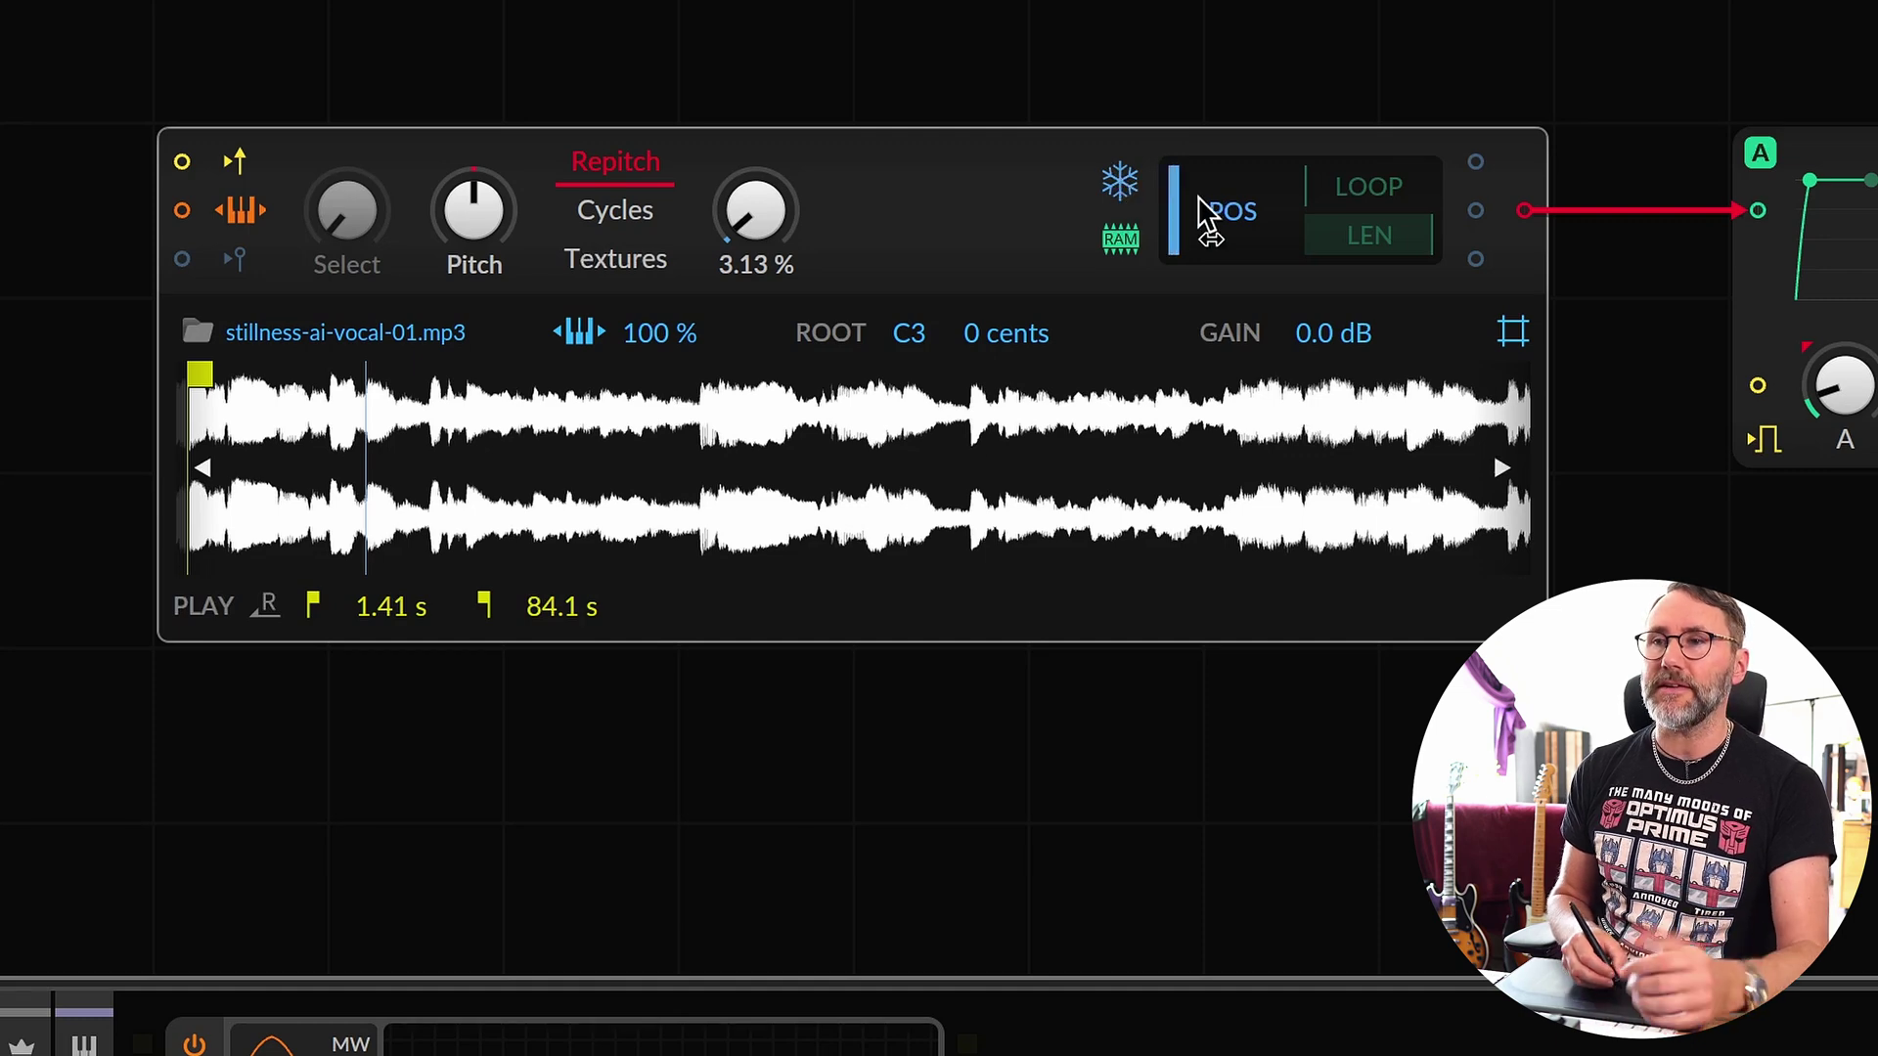
{"action": "mouse_move", "coordinate": [1195, 223]}
{"action": "left_mouse_down"}
{"action": "mouse_move", "coordinate": [1205, 10]}
{"action": "mouse_move", "coordinate": [1276, 259]}
{"action": "left_mouse_up"}
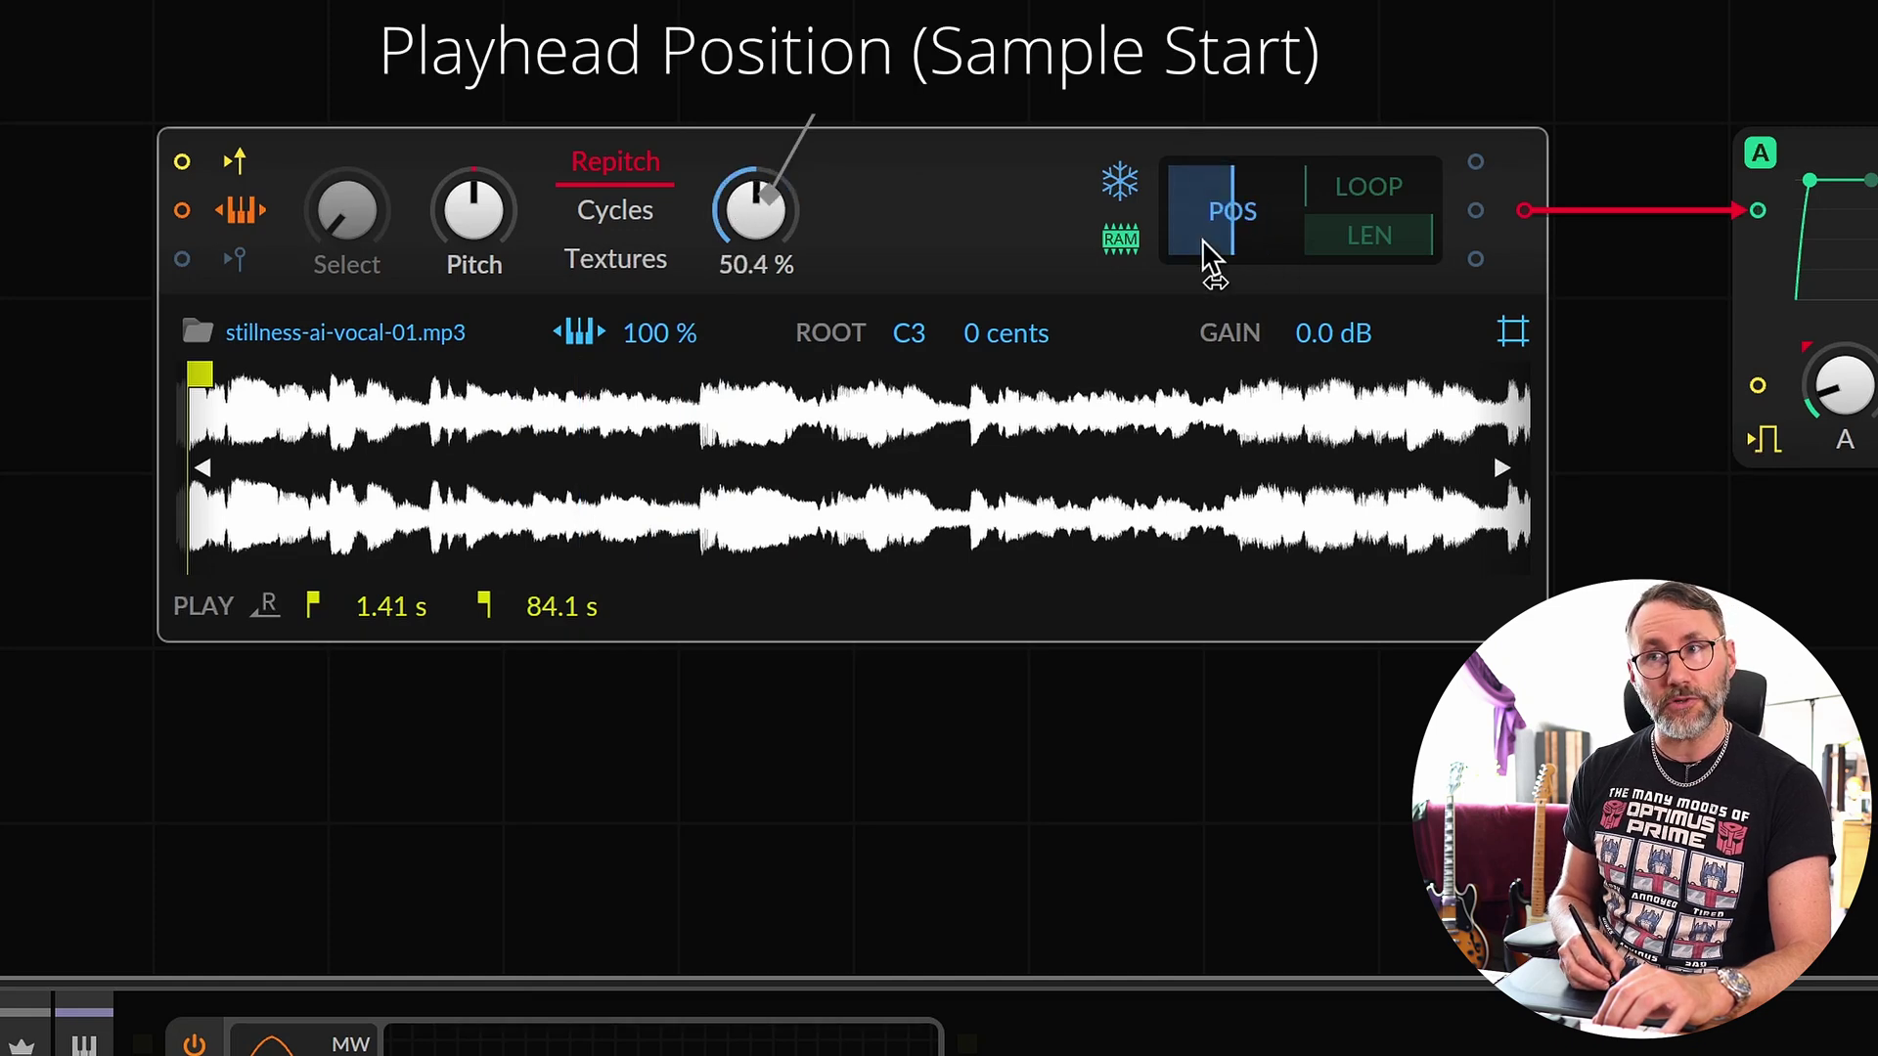
{"action": "left_click_drag", "start_coordinate": [758, 235], "coordinate": [758, 342]}
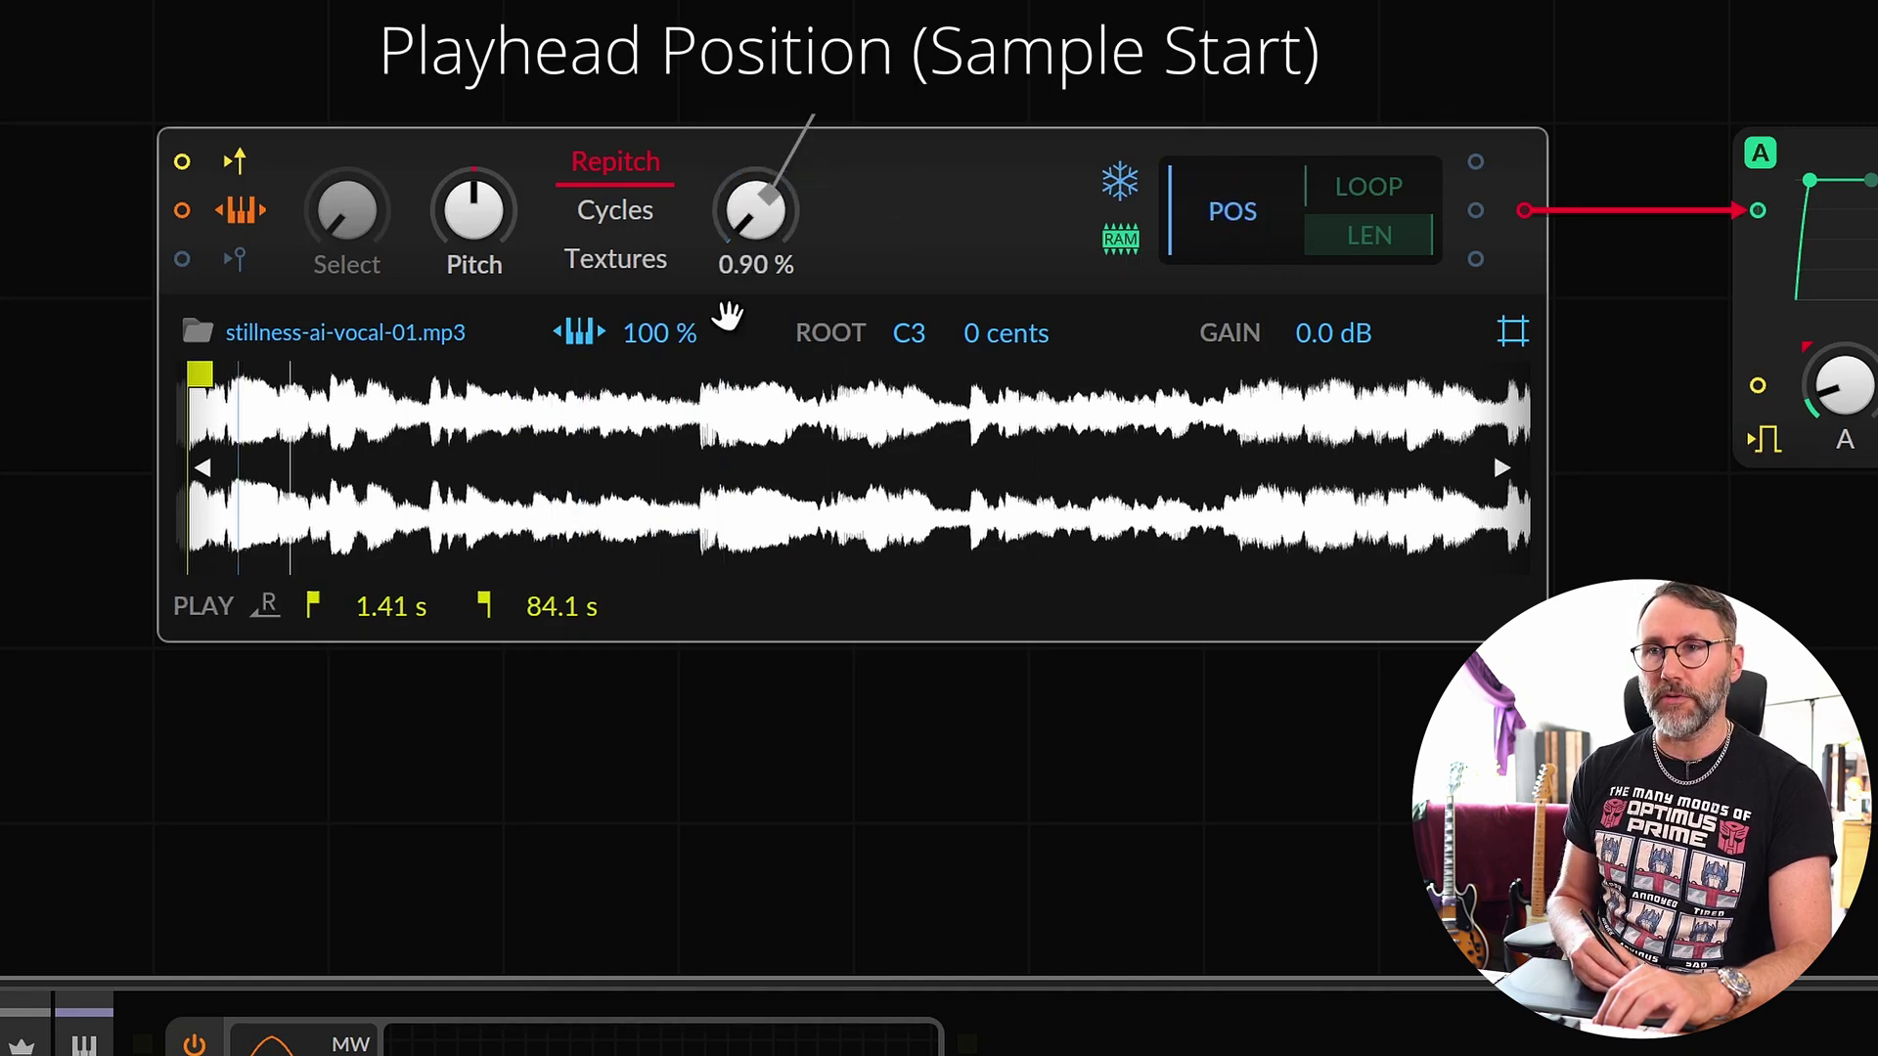
- Try frozen playhead positions of about 10 % and 11.5 %, and reset the position to 0.00 %
{"action": "left_click_drag", "start_coordinate": [819, 239], "coordinate": [767, 252]}
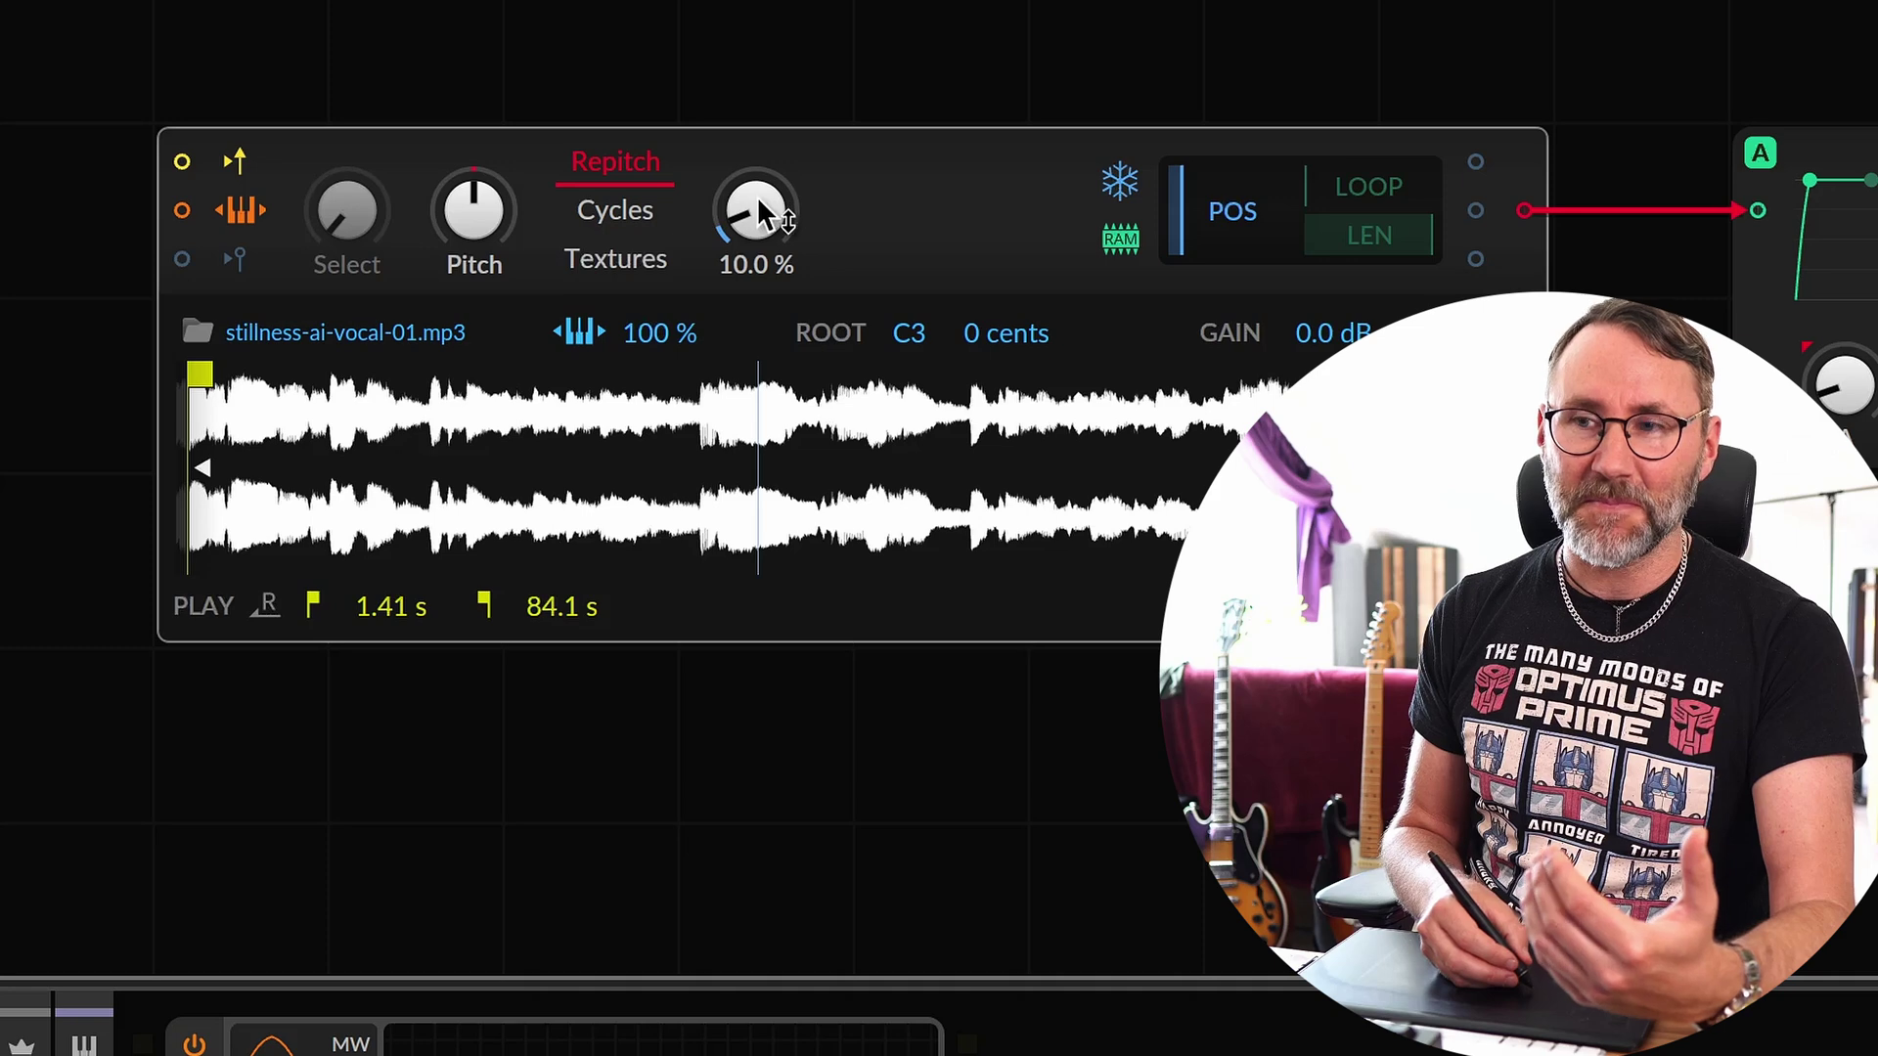
{"action": "mouse_move", "coordinate": [758, 215]}
{"action": "left_mouse_down"}
{"action": "mouse_move", "coordinate": [758, 165]}
{"action": "mouse_move", "coordinate": [758, 244]}
{"action": "mouse_move", "coordinate": [758, 168]}
{"action": "mouse_move", "coordinate": [758, 211]}
{"action": "left_mouse_up"}
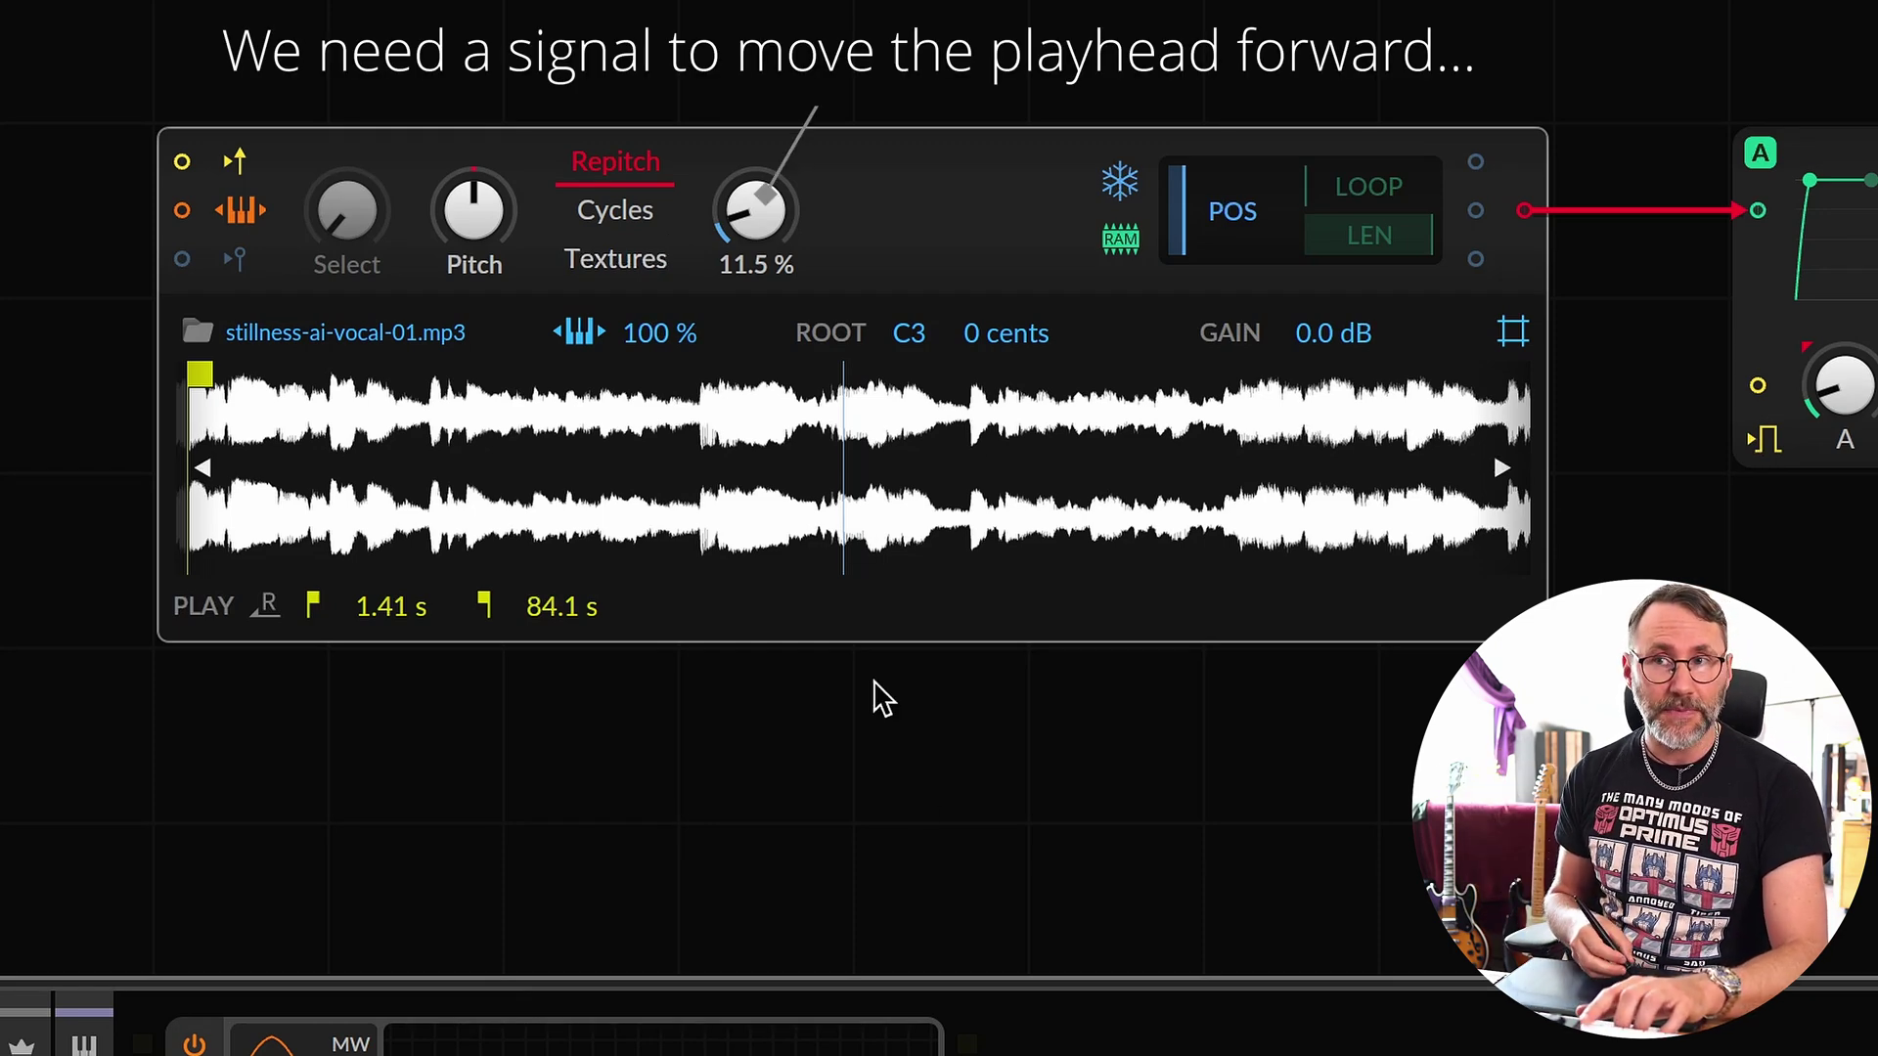
{"action": "left_click_drag", "start_coordinate": [753, 208], "coordinate": [690, 196]}
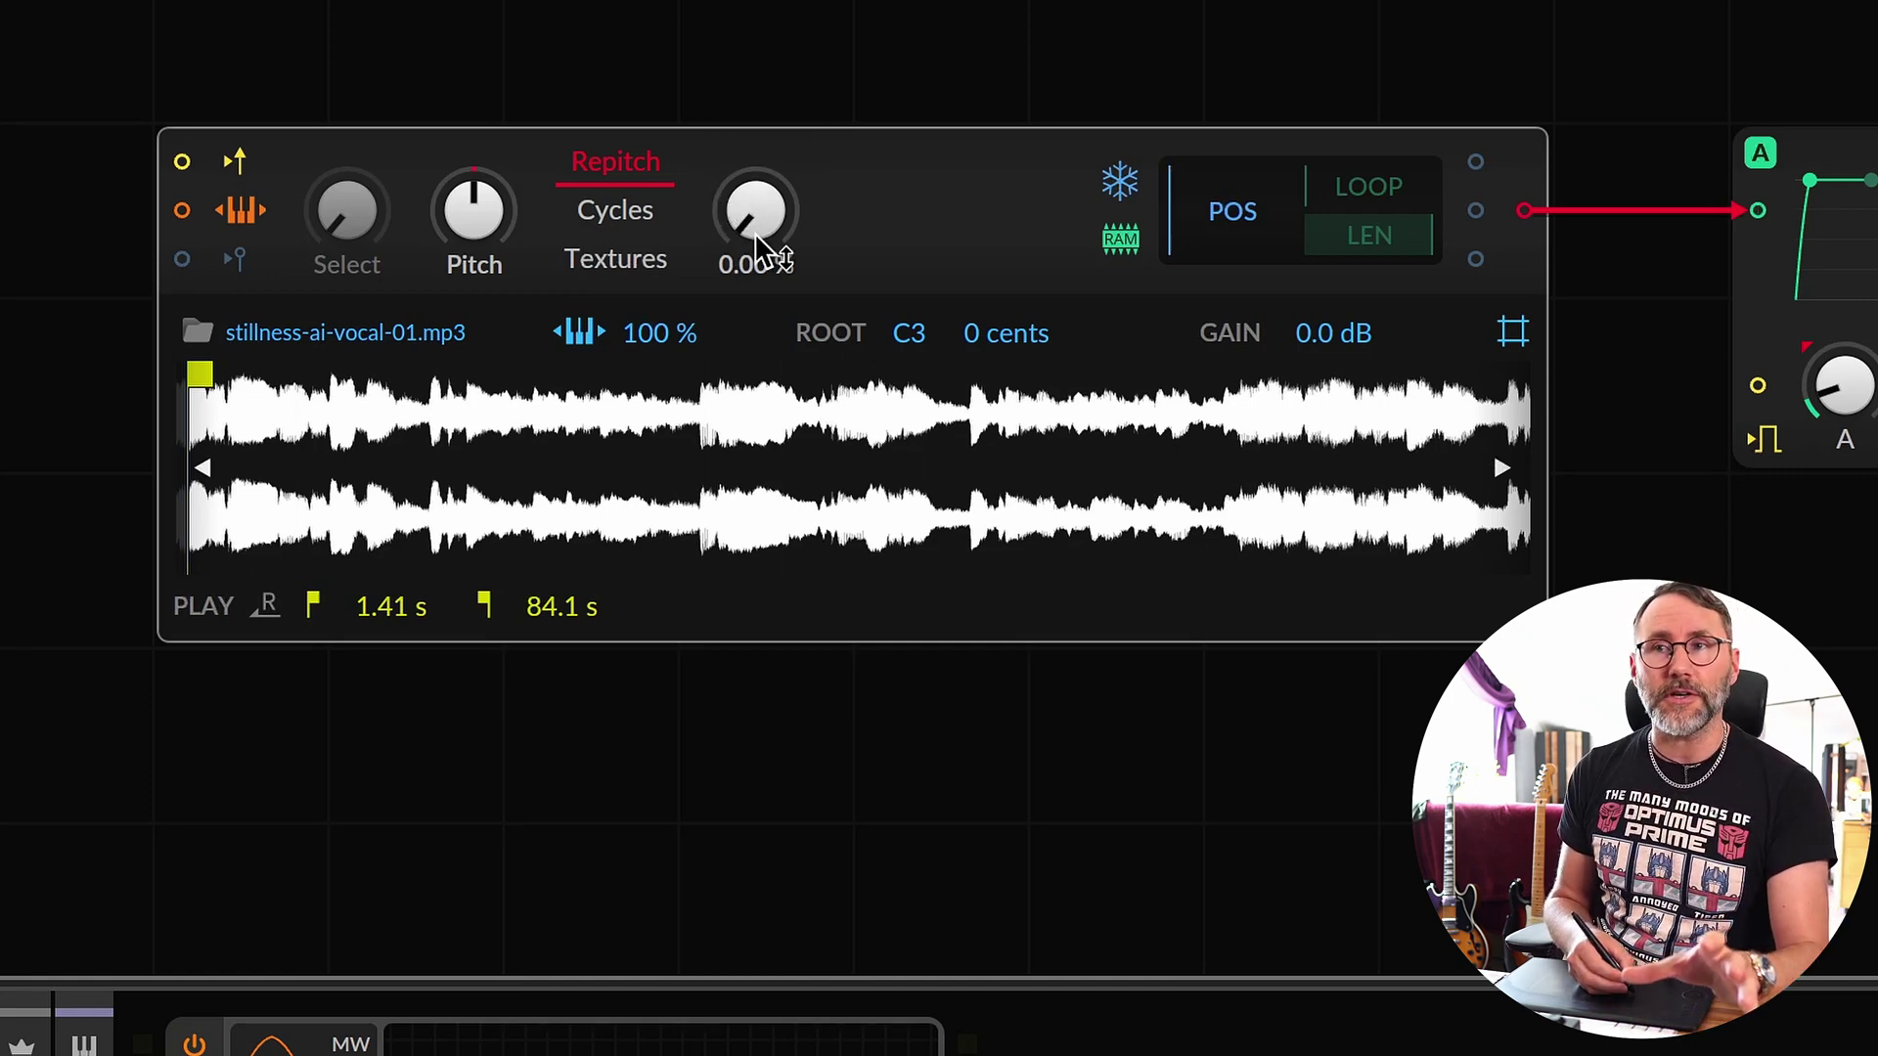
{"action": "left_click_drag", "start_coordinate": [836, 222], "coordinate": [687, 338]}
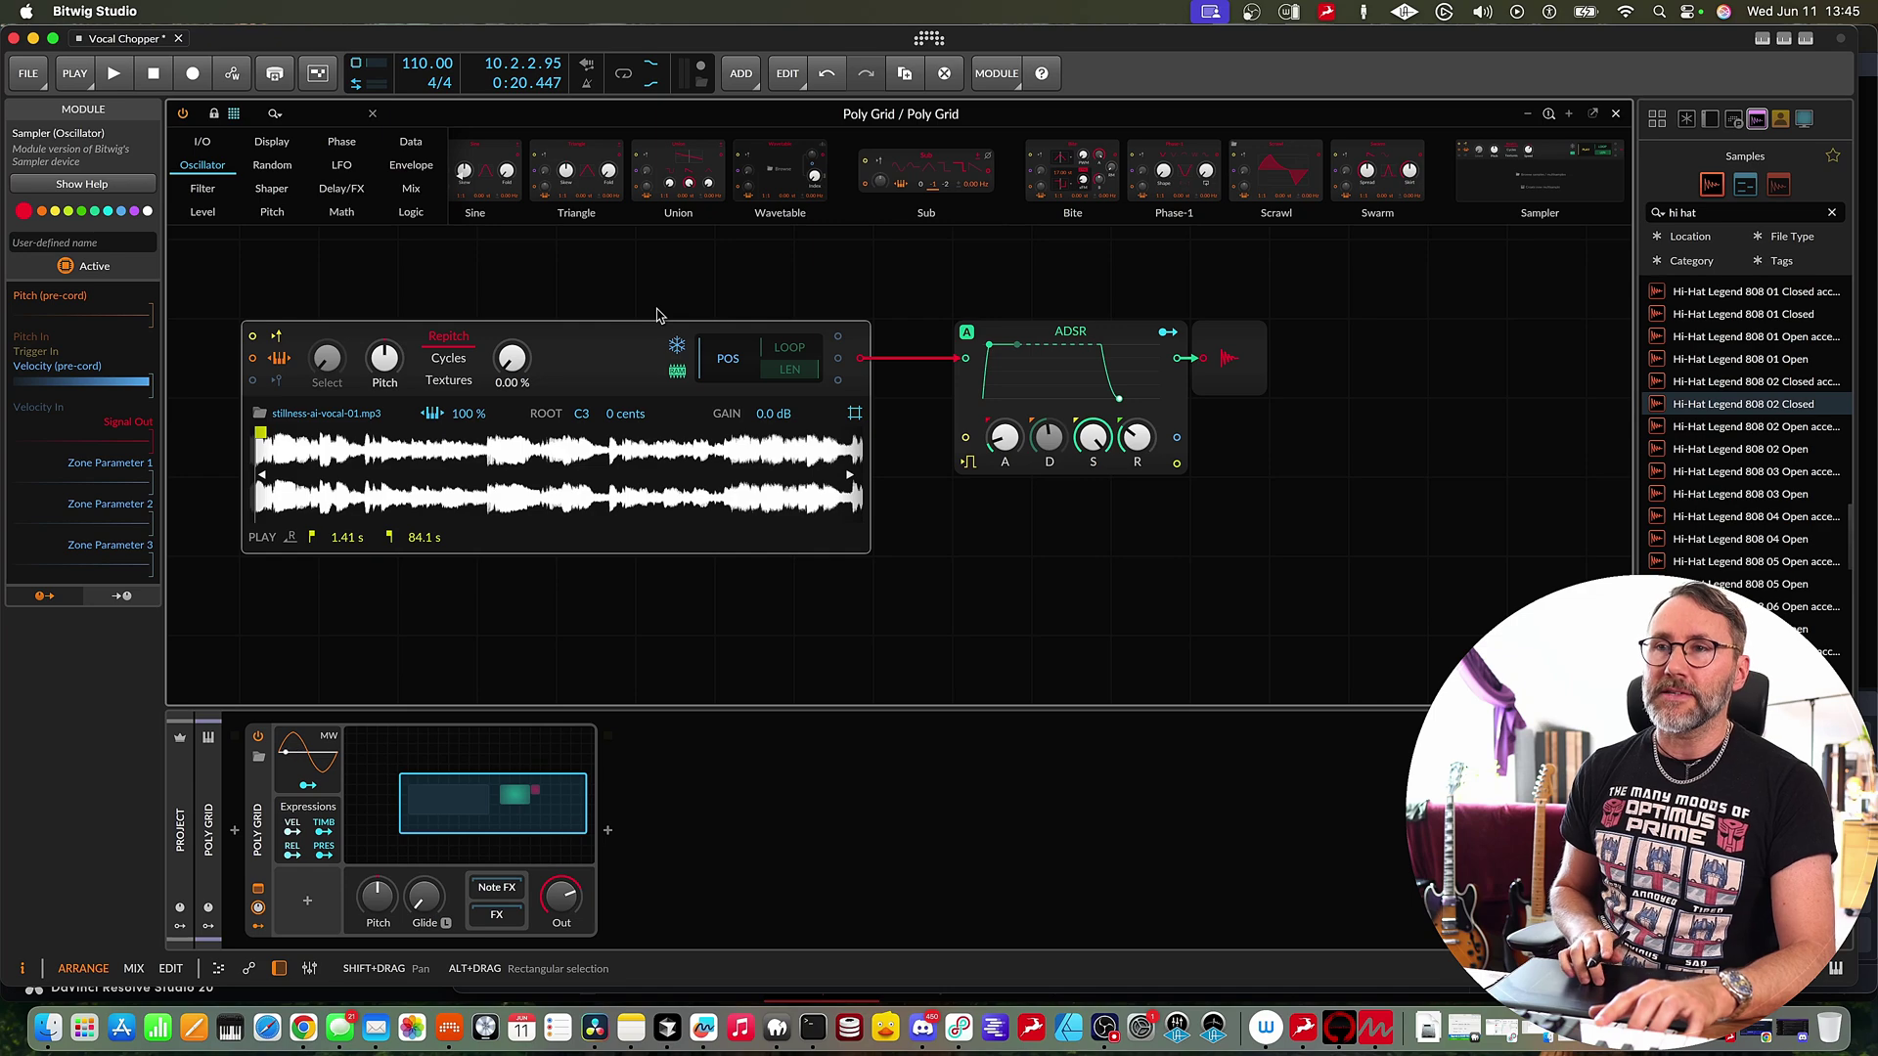
- Add a Phase In module in the empty grid area above and to the left of the Sampler
{"action": "scroll", "coordinate": [657, 316], "scroll_direction": "left", "scroll_amount": 5}
{"action": "scroll", "coordinate": [657, 316], "scroll_direction": "up", "scroll_amount": 3}
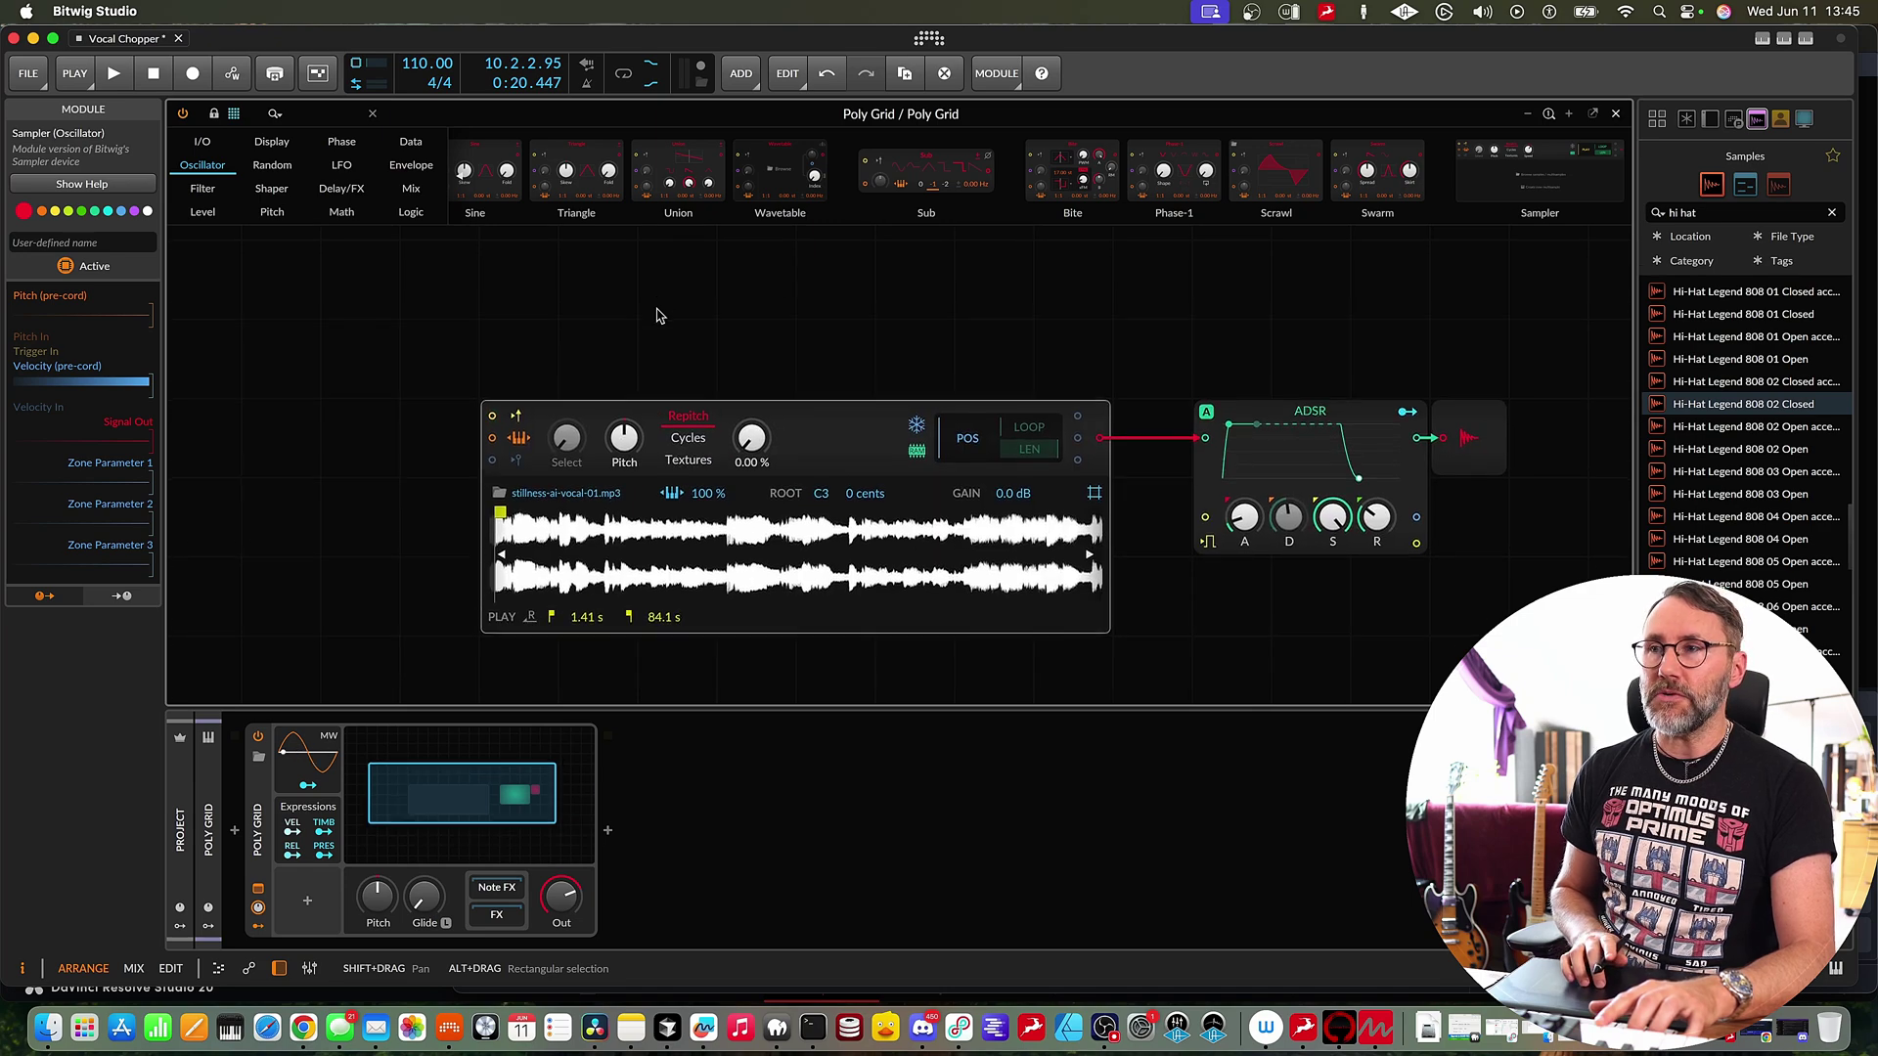
{"action": "scroll", "coordinate": [657, 316], "scroll_direction": "left", "scroll_amount": 3}
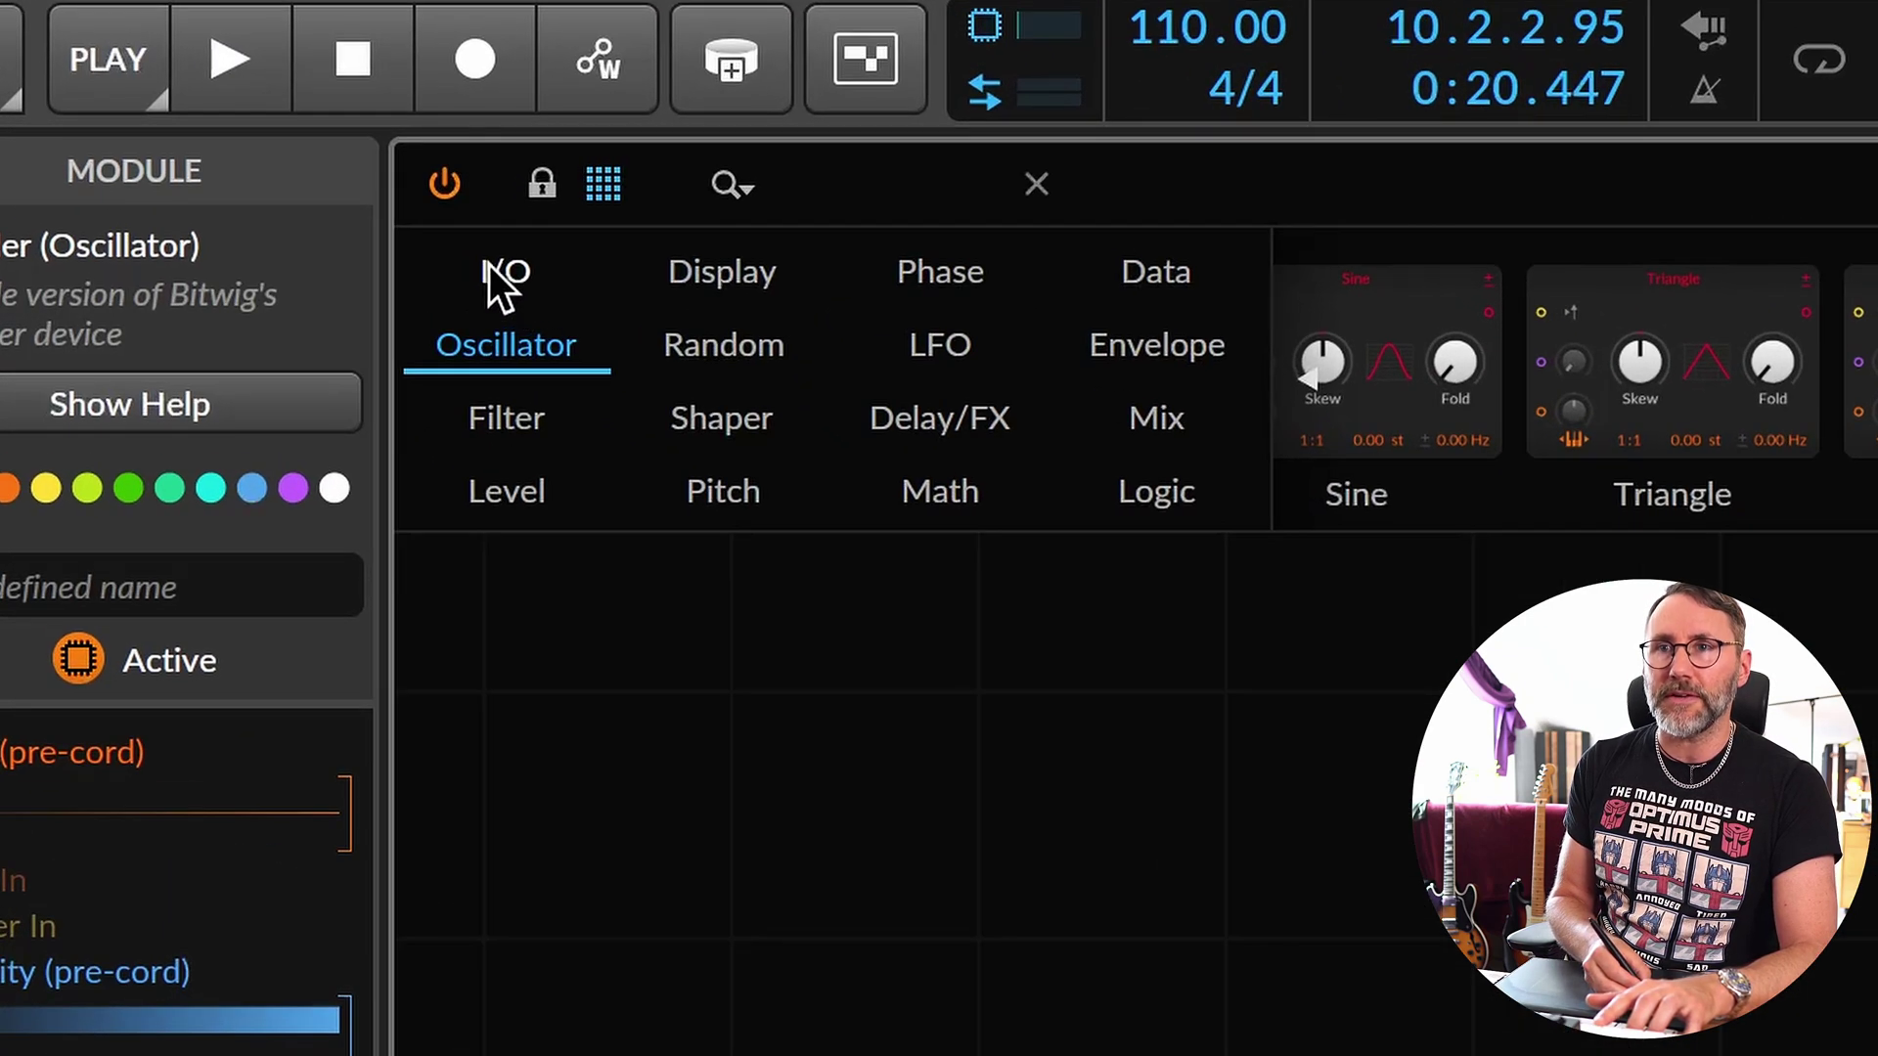
{"action": "left_click", "coordinate": [201, 140]}
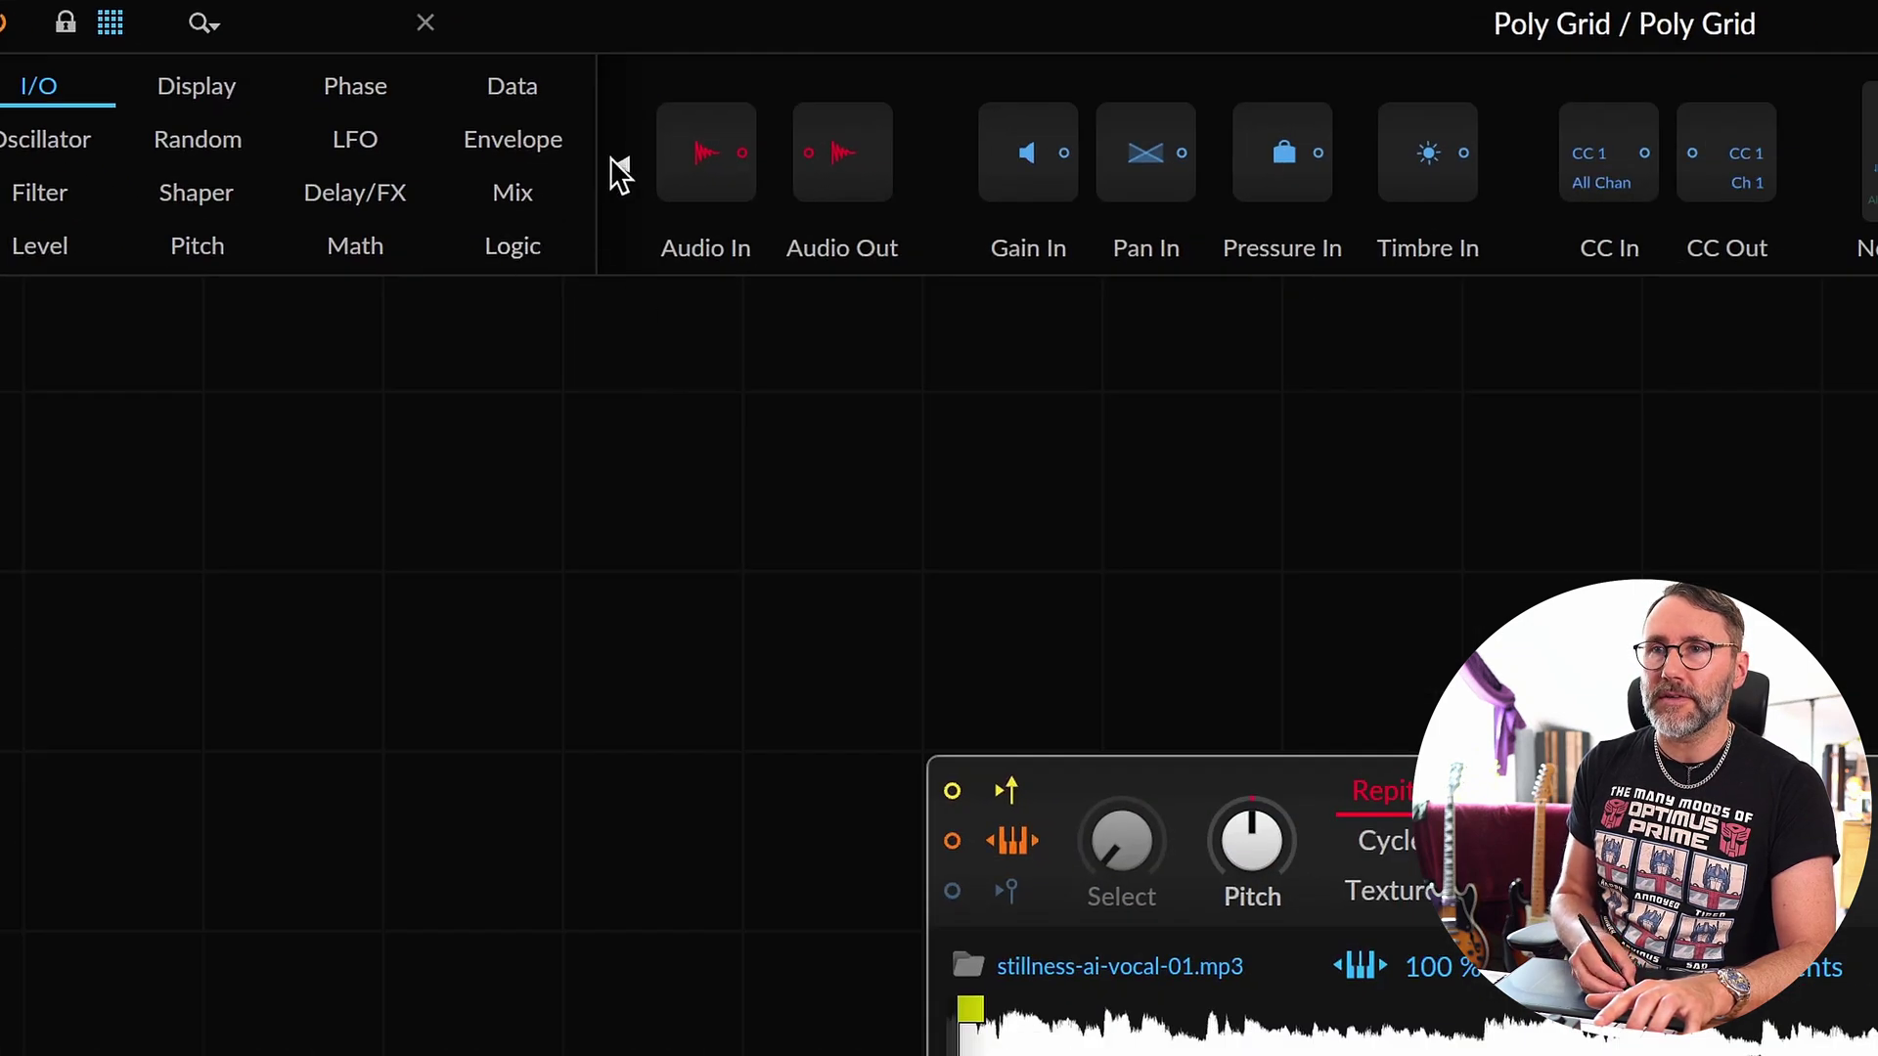
{"action": "left_click", "coordinate": [619, 168]}
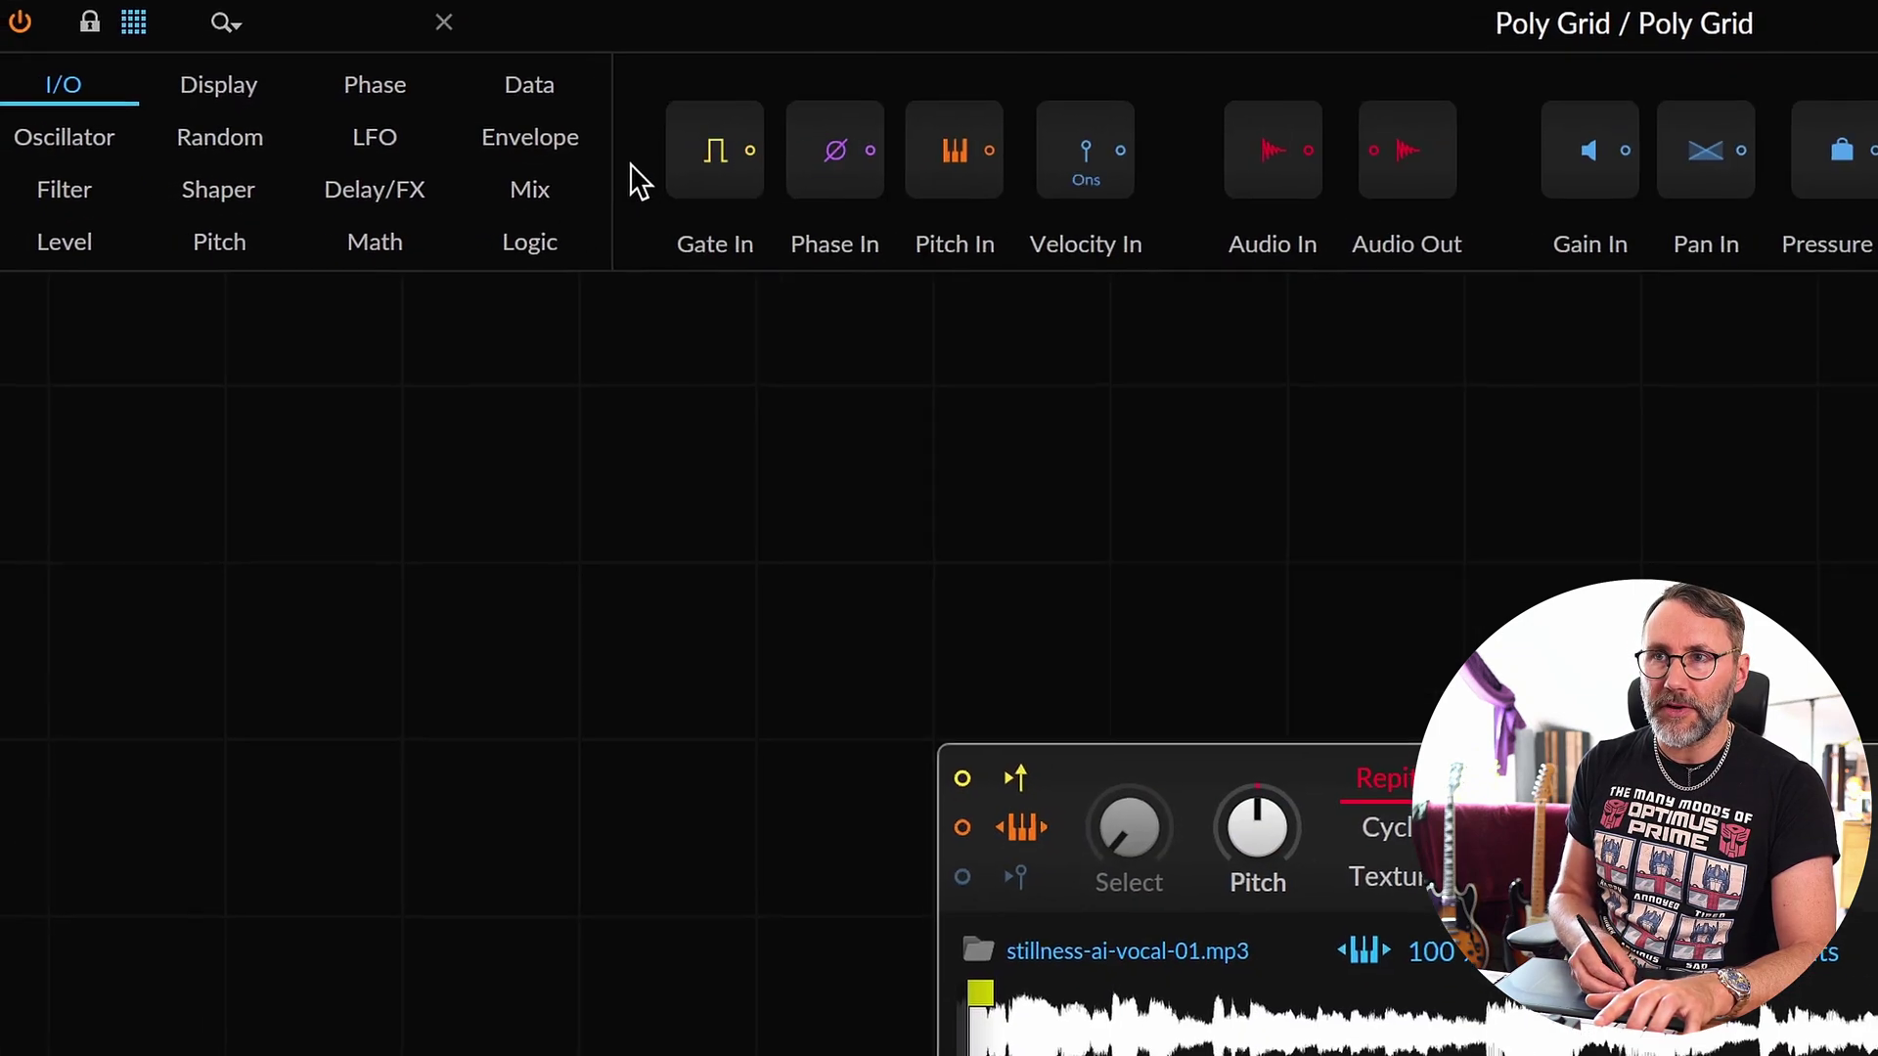
{"action": "left_click_drag", "start_coordinate": [893, 156], "coordinate": [320, 408]}
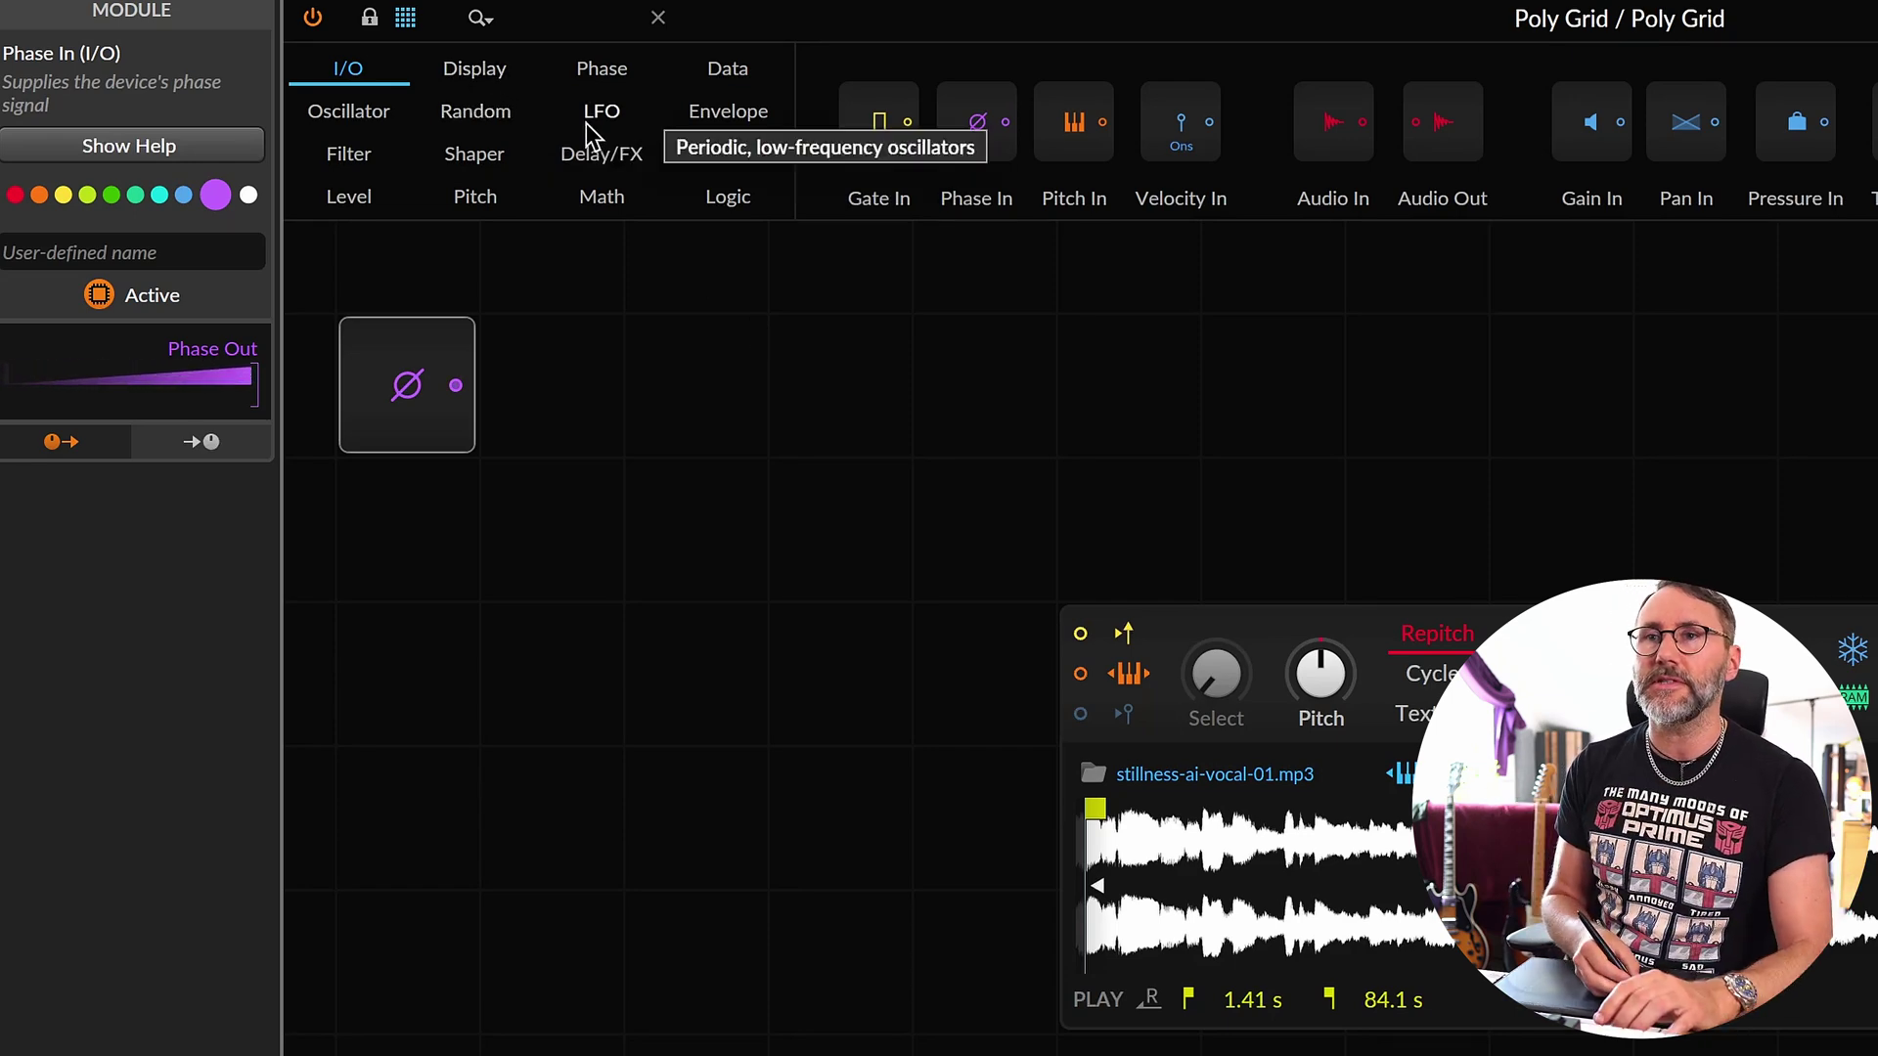
- Add an Oscilloscope module above the Sampler and enlarge it to roughly the Sampler's width
{"action": "left_click", "coordinate": [478, 70]}
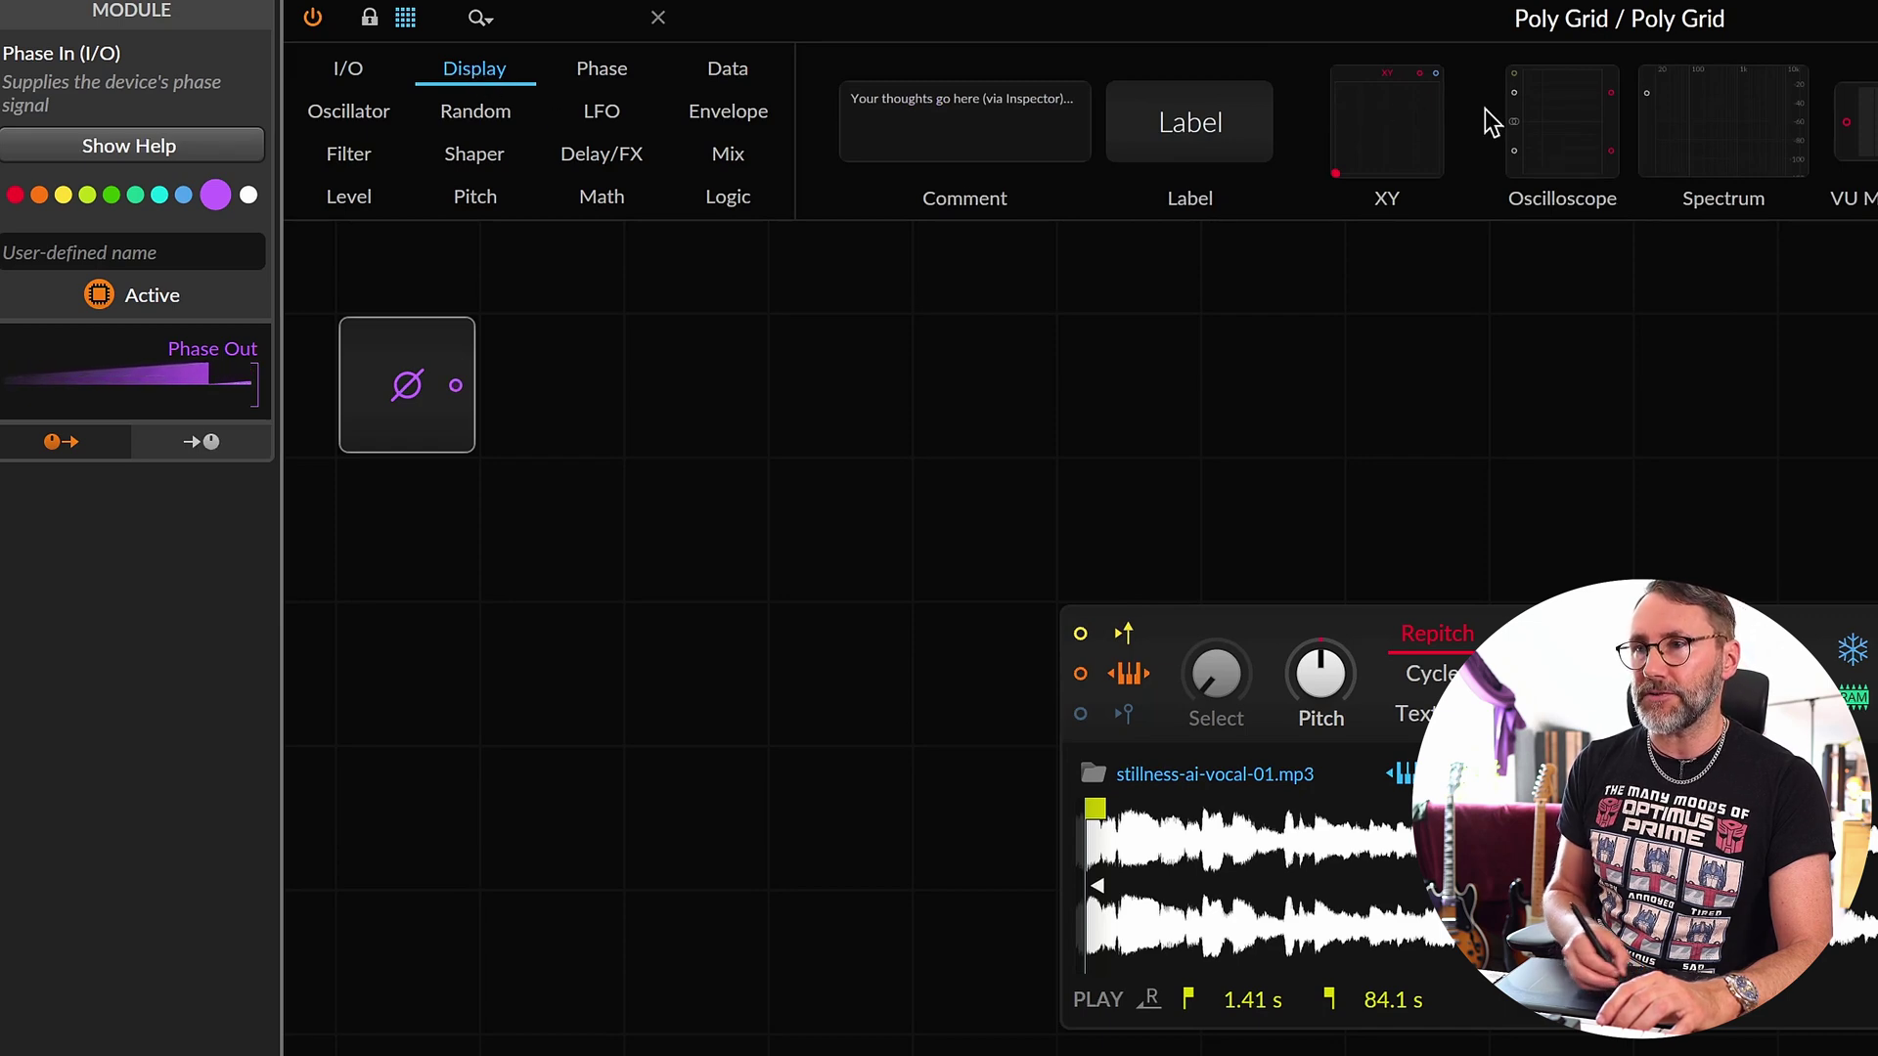
{"action": "left_click_drag", "start_coordinate": [1564, 200], "coordinate": [1436, 314]}
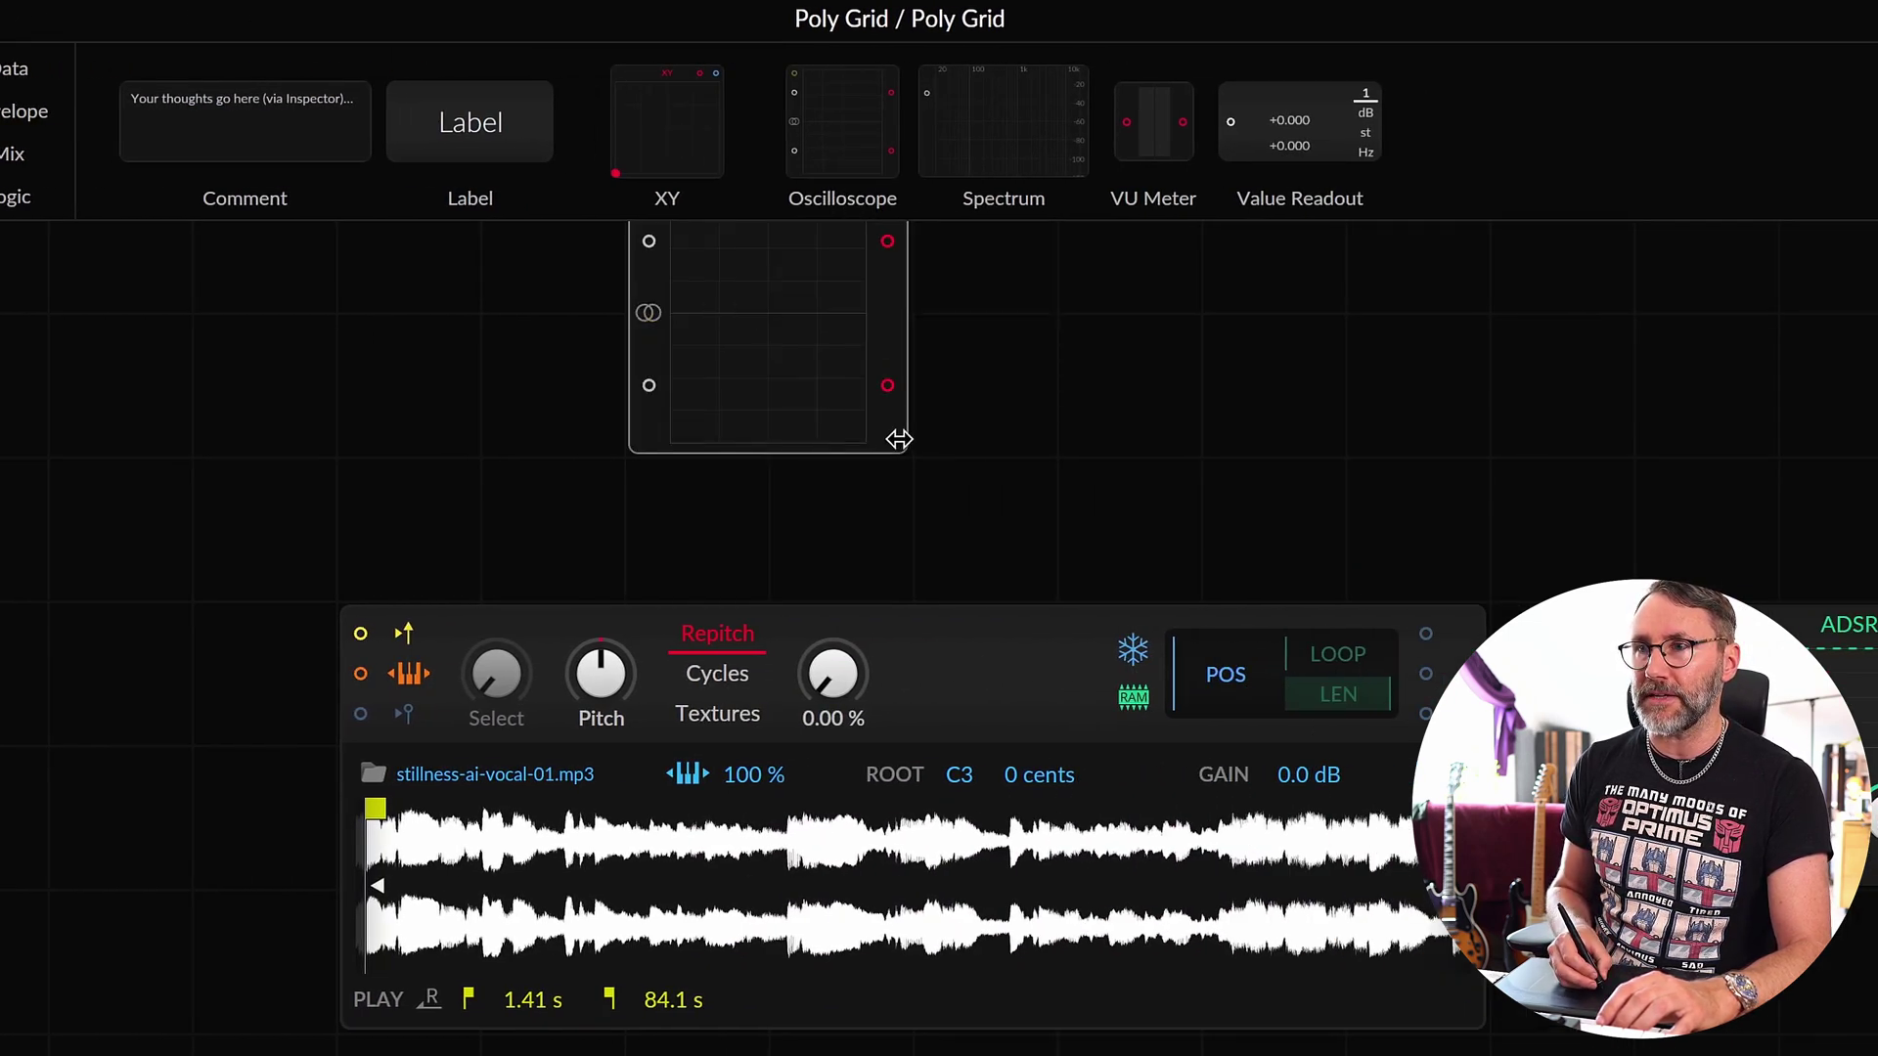
{"action": "left_click_drag", "start_coordinate": [900, 449], "coordinate": [1463, 587]}
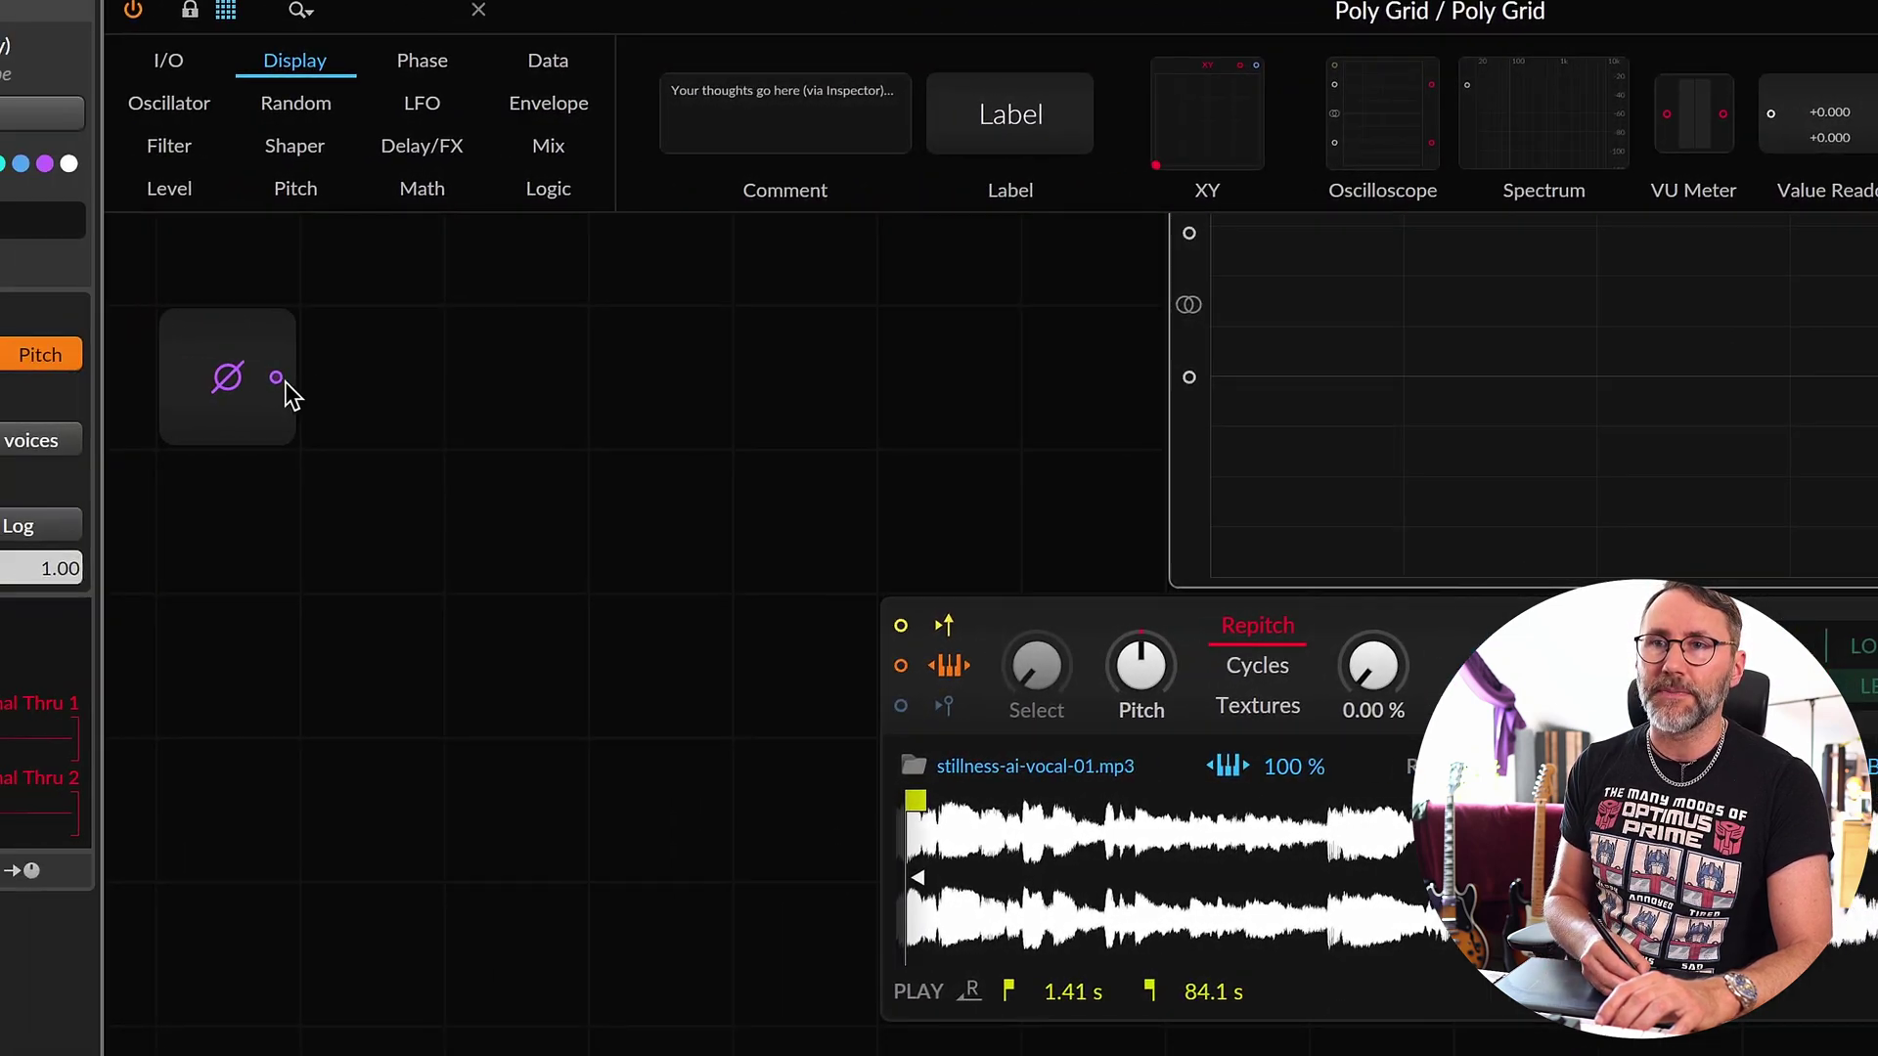
- Connect the Phase In output to the Oscilloscope's first signal input and set the Oscilloscope mode to Fast
{"action": "left_click_drag", "start_coordinate": [401, 379], "coordinate": [1189, 232]}
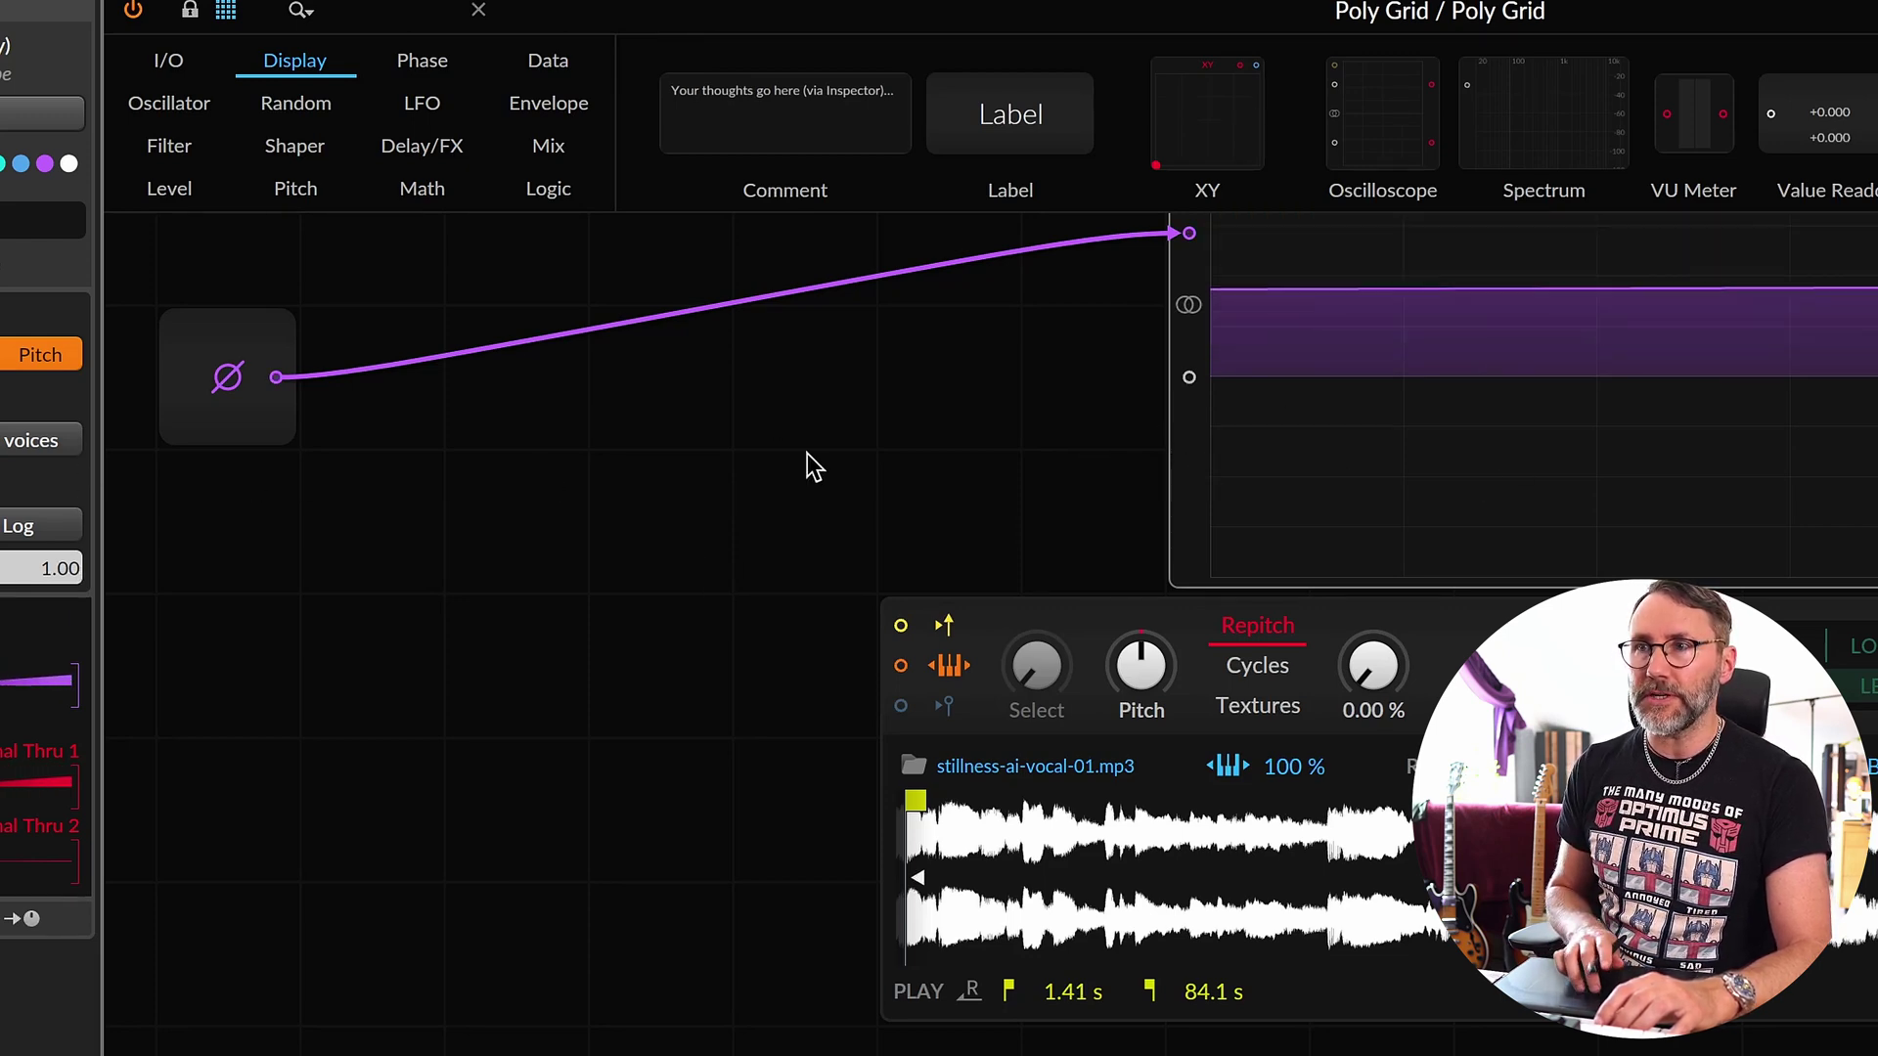
{"action": "scroll", "coordinate": [812, 466], "scroll_direction": "down", "scroll_amount": 2}
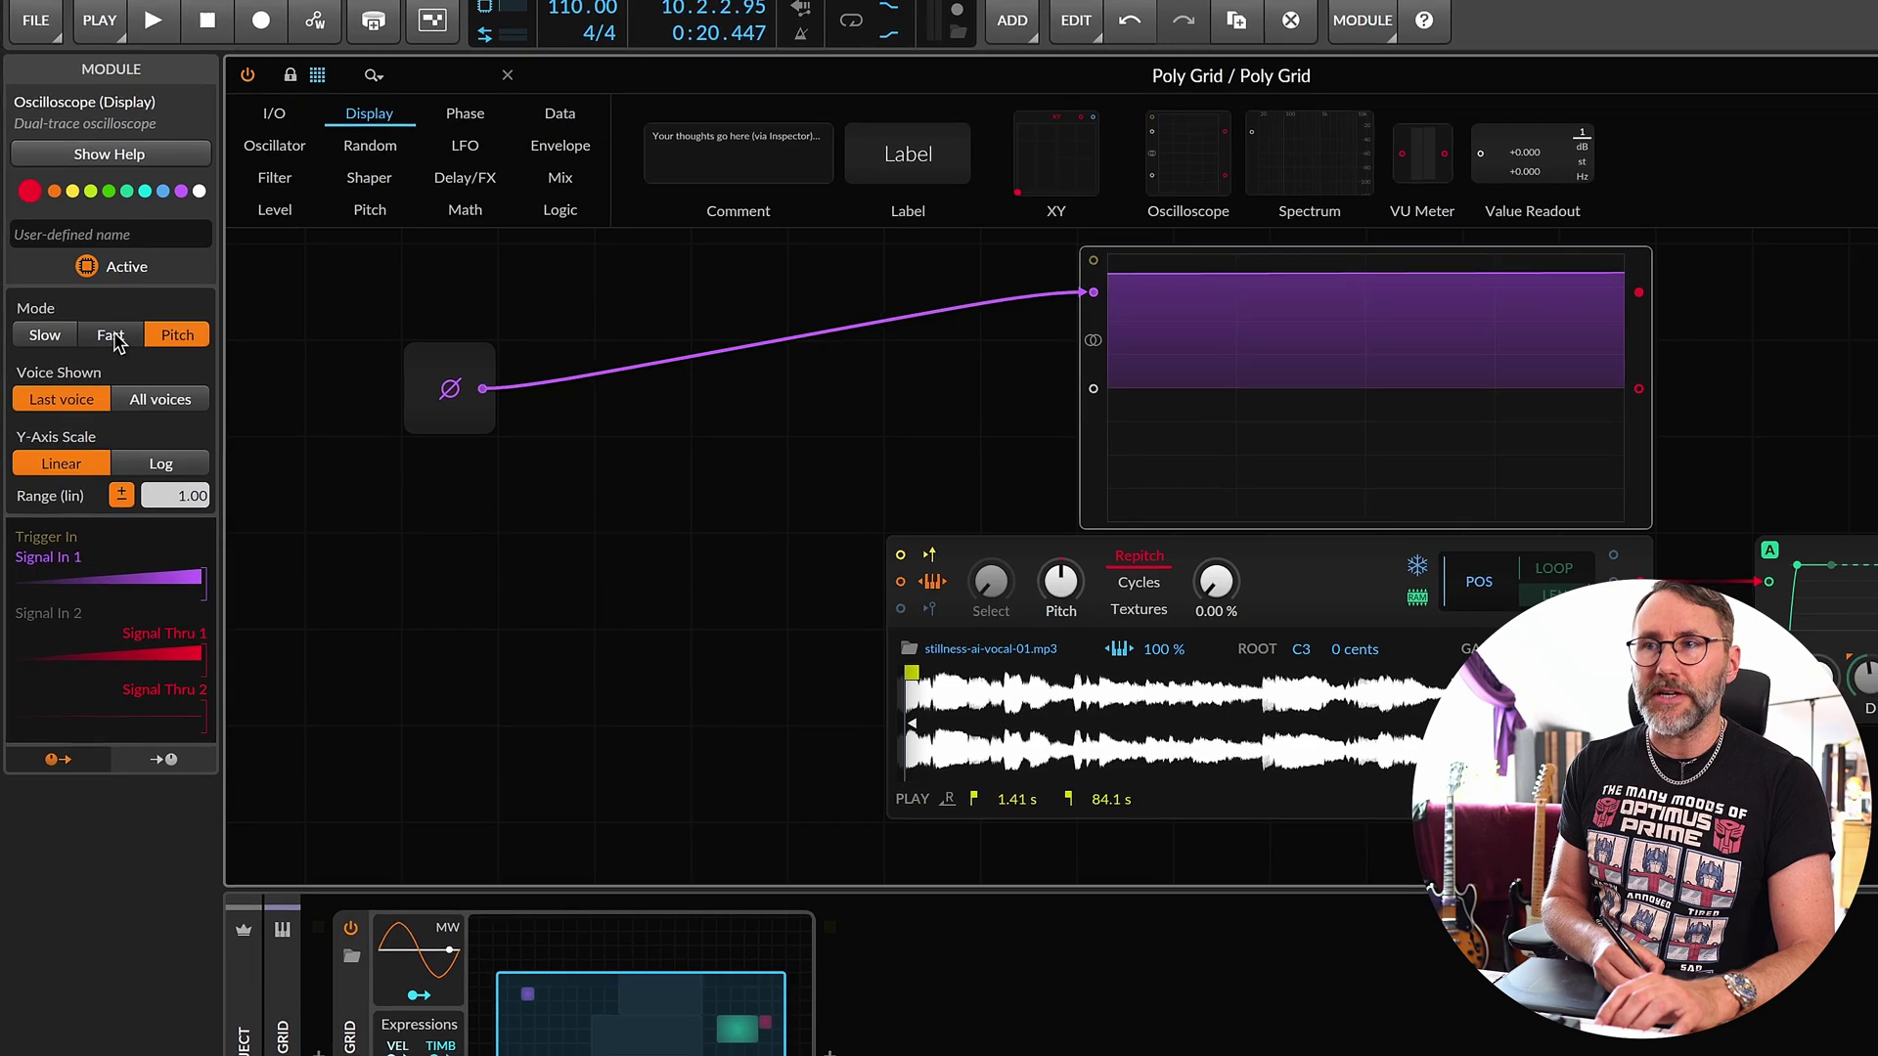
{"action": "left_click", "coordinate": [111, 334]}
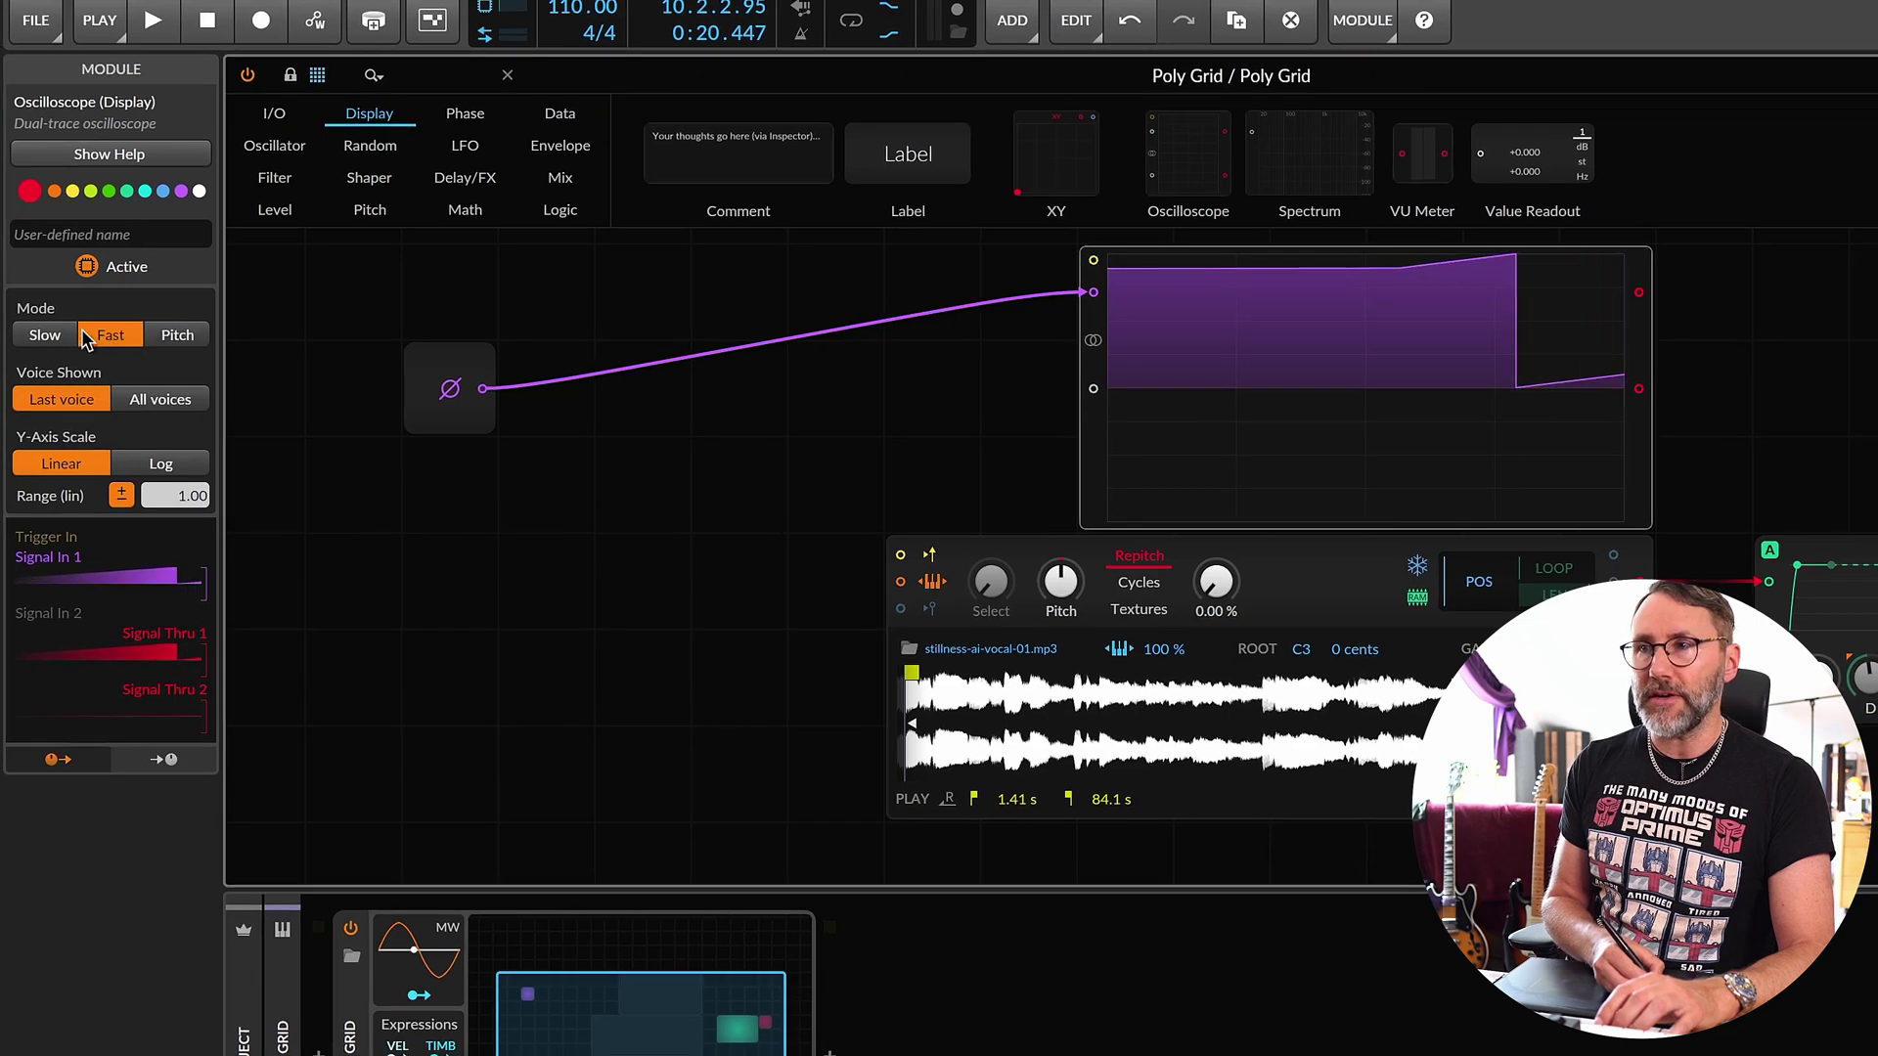
{"action": "left_click", "coordinate": [45, 336]}
{"action": "left_click", "coordinate": [111, 334]}
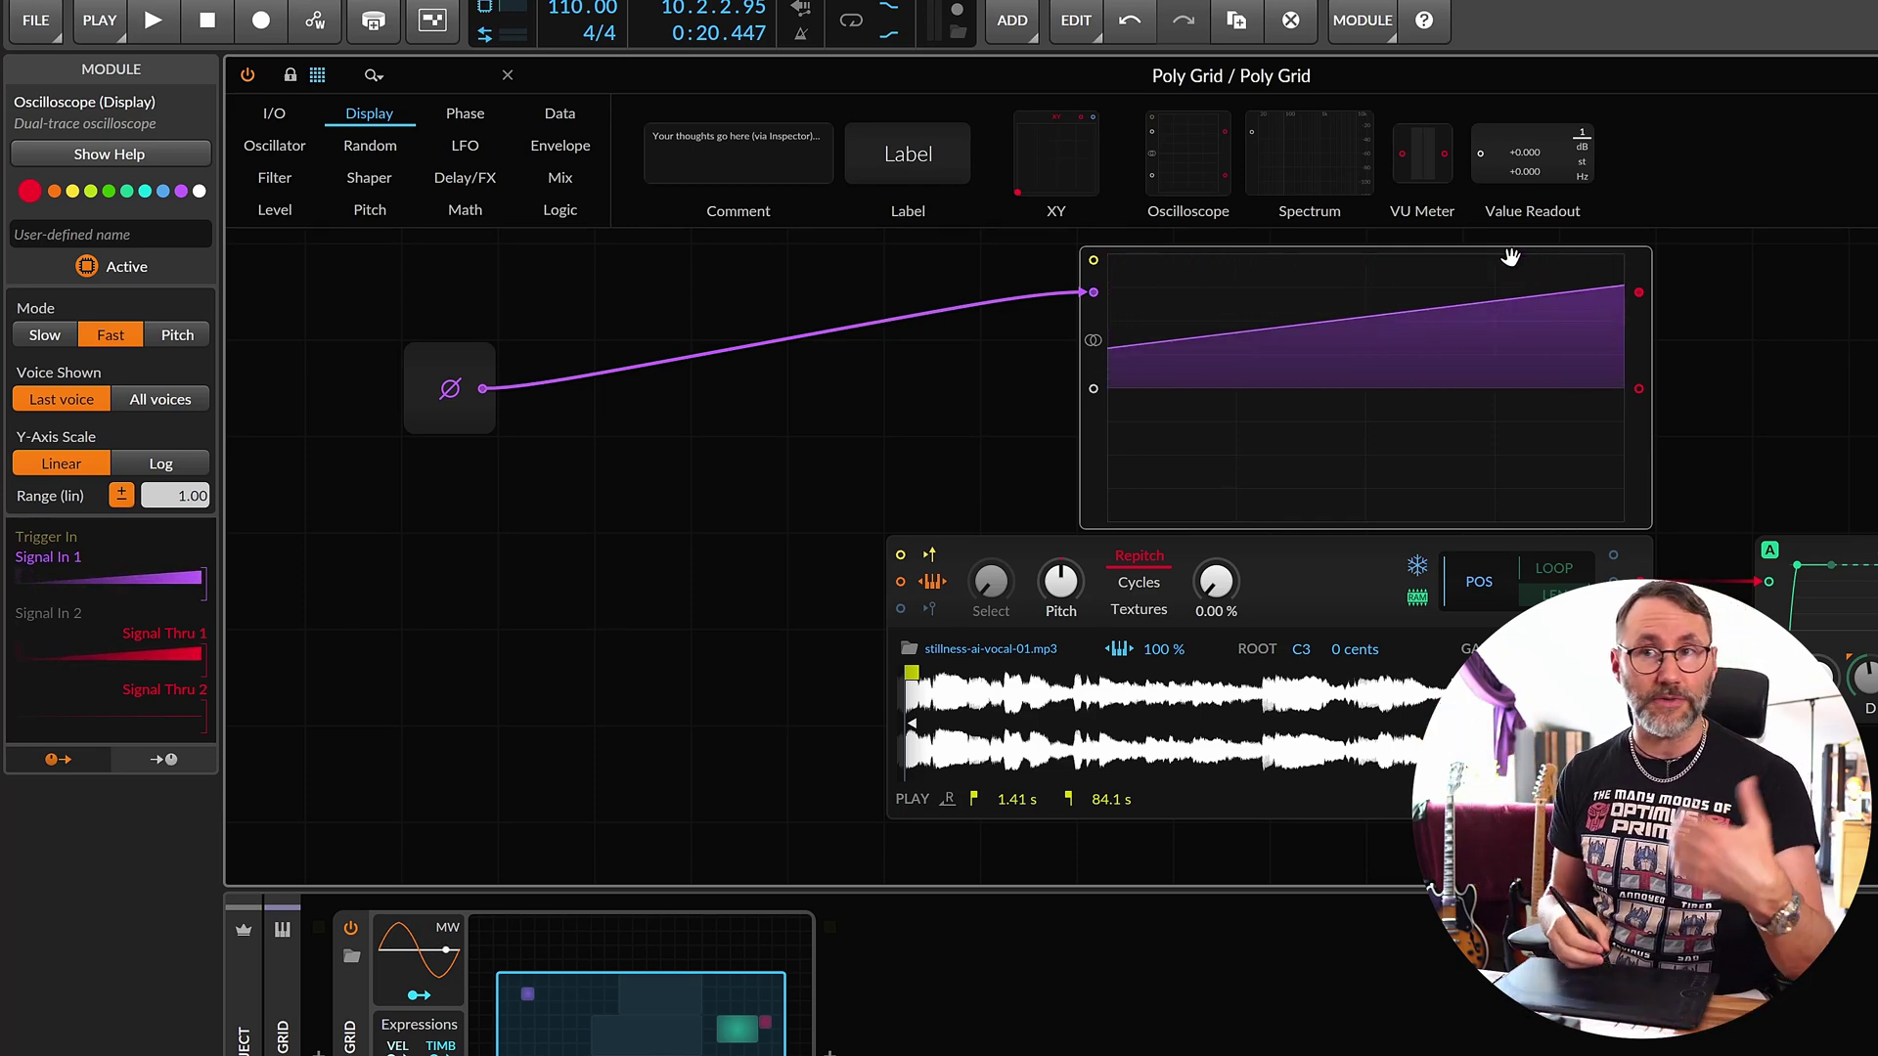
- Examine the Phase In module's inspector and the Poly Grid device's own settings, including the Device Phase length and offset
{"action": "left_click", "coordinate": [425, 378]}
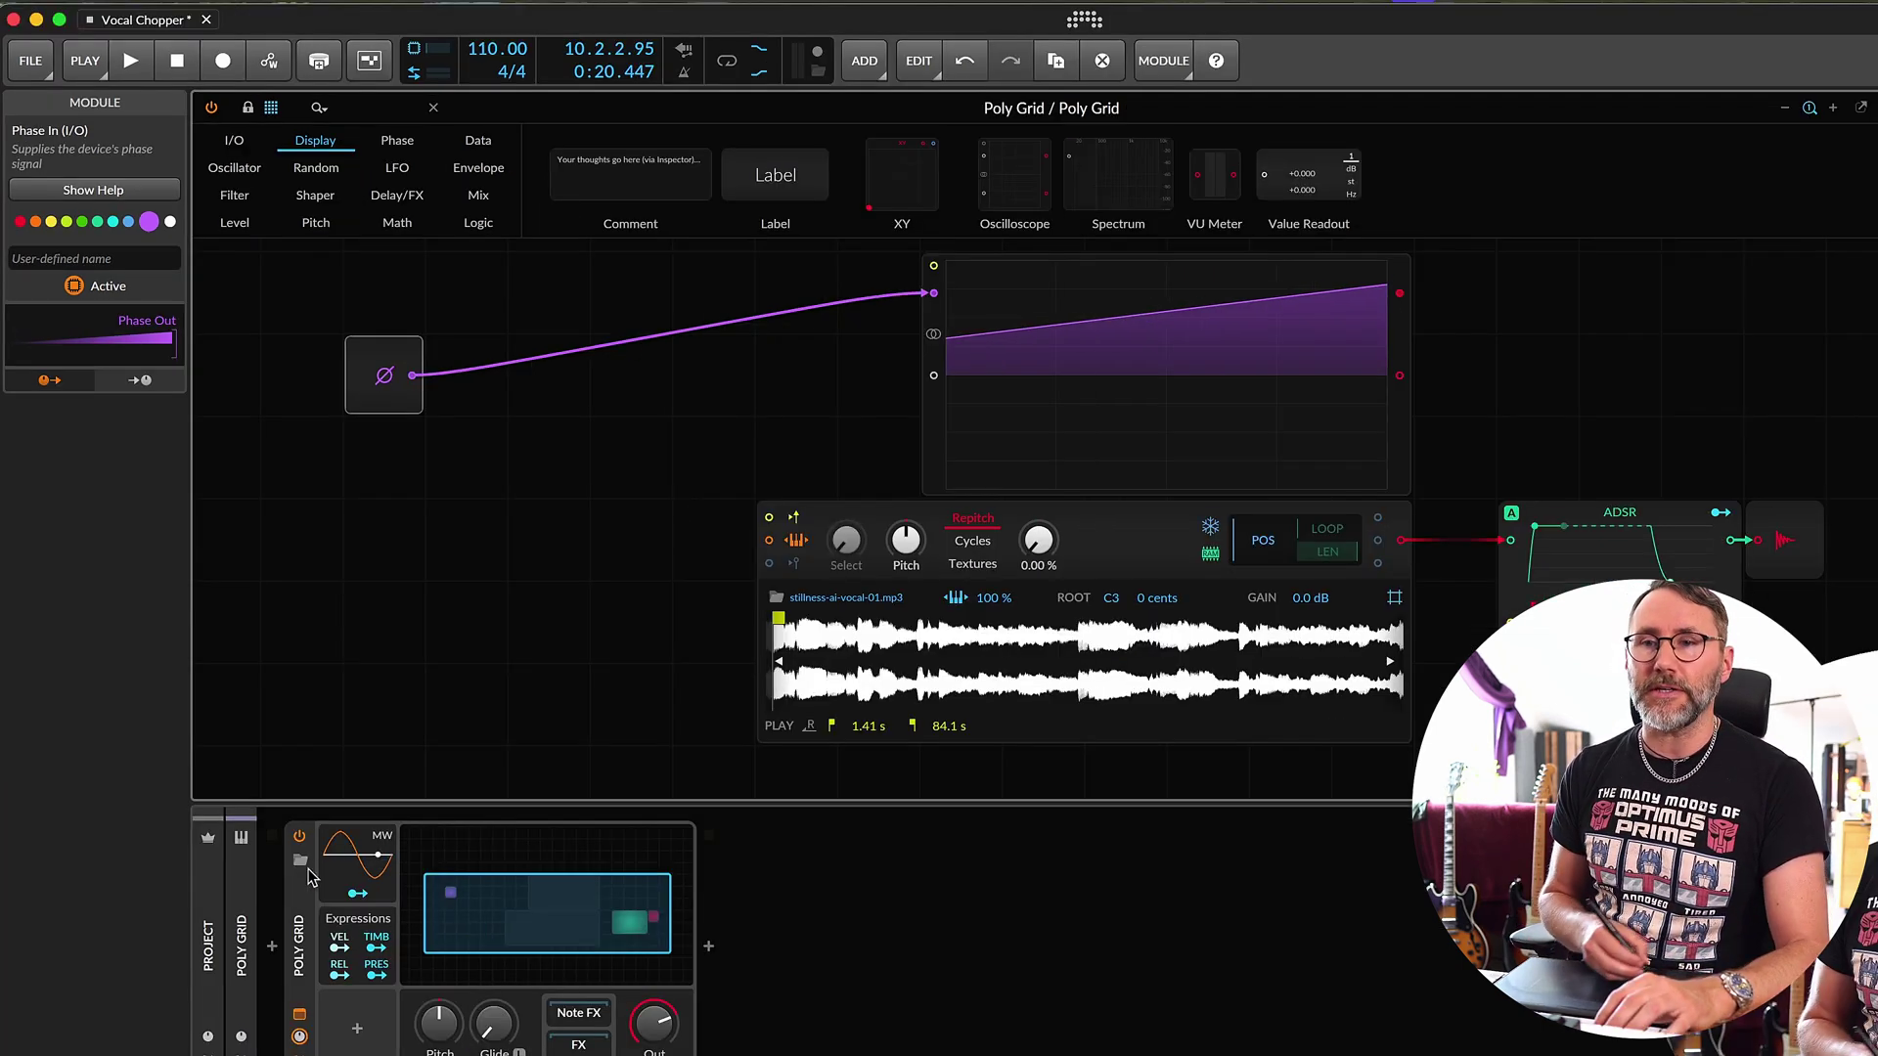
{"action": "left_click", "coordinate": [301, 954]}
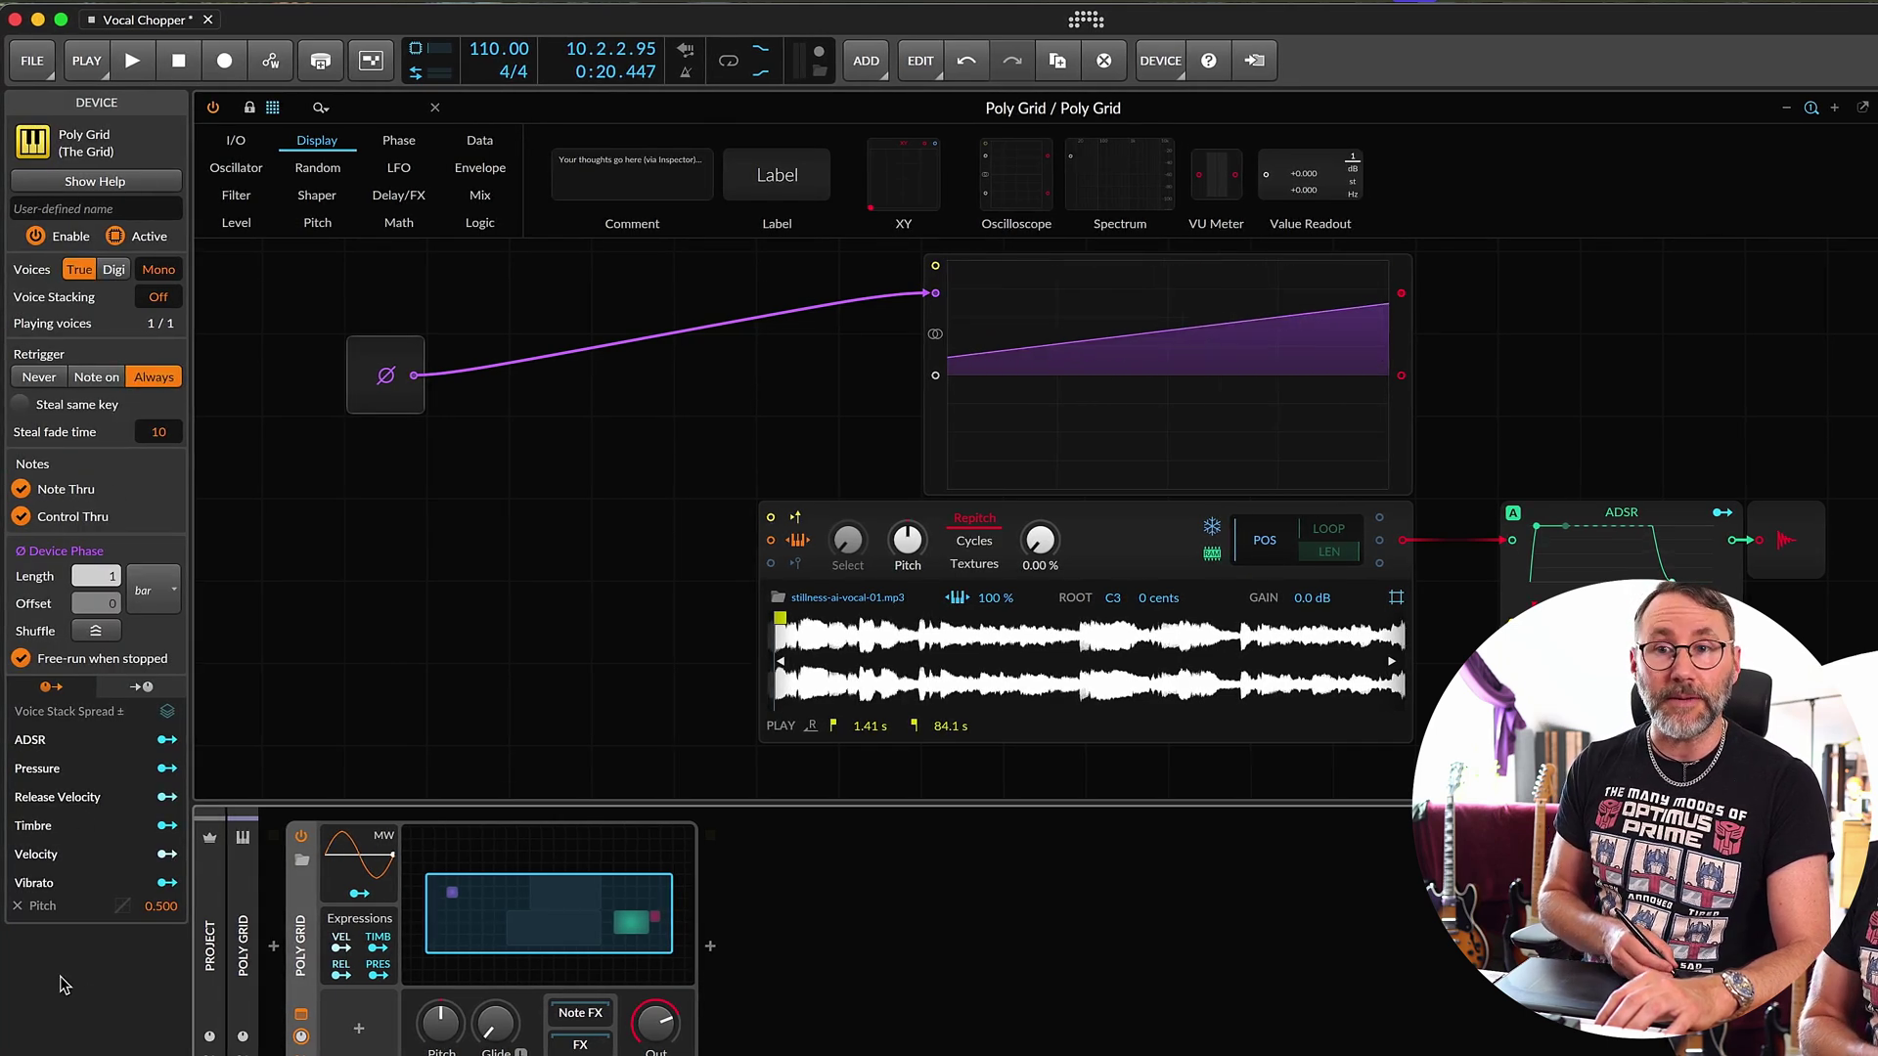
{"action": "left_click", "coordinate": [410, 404]}
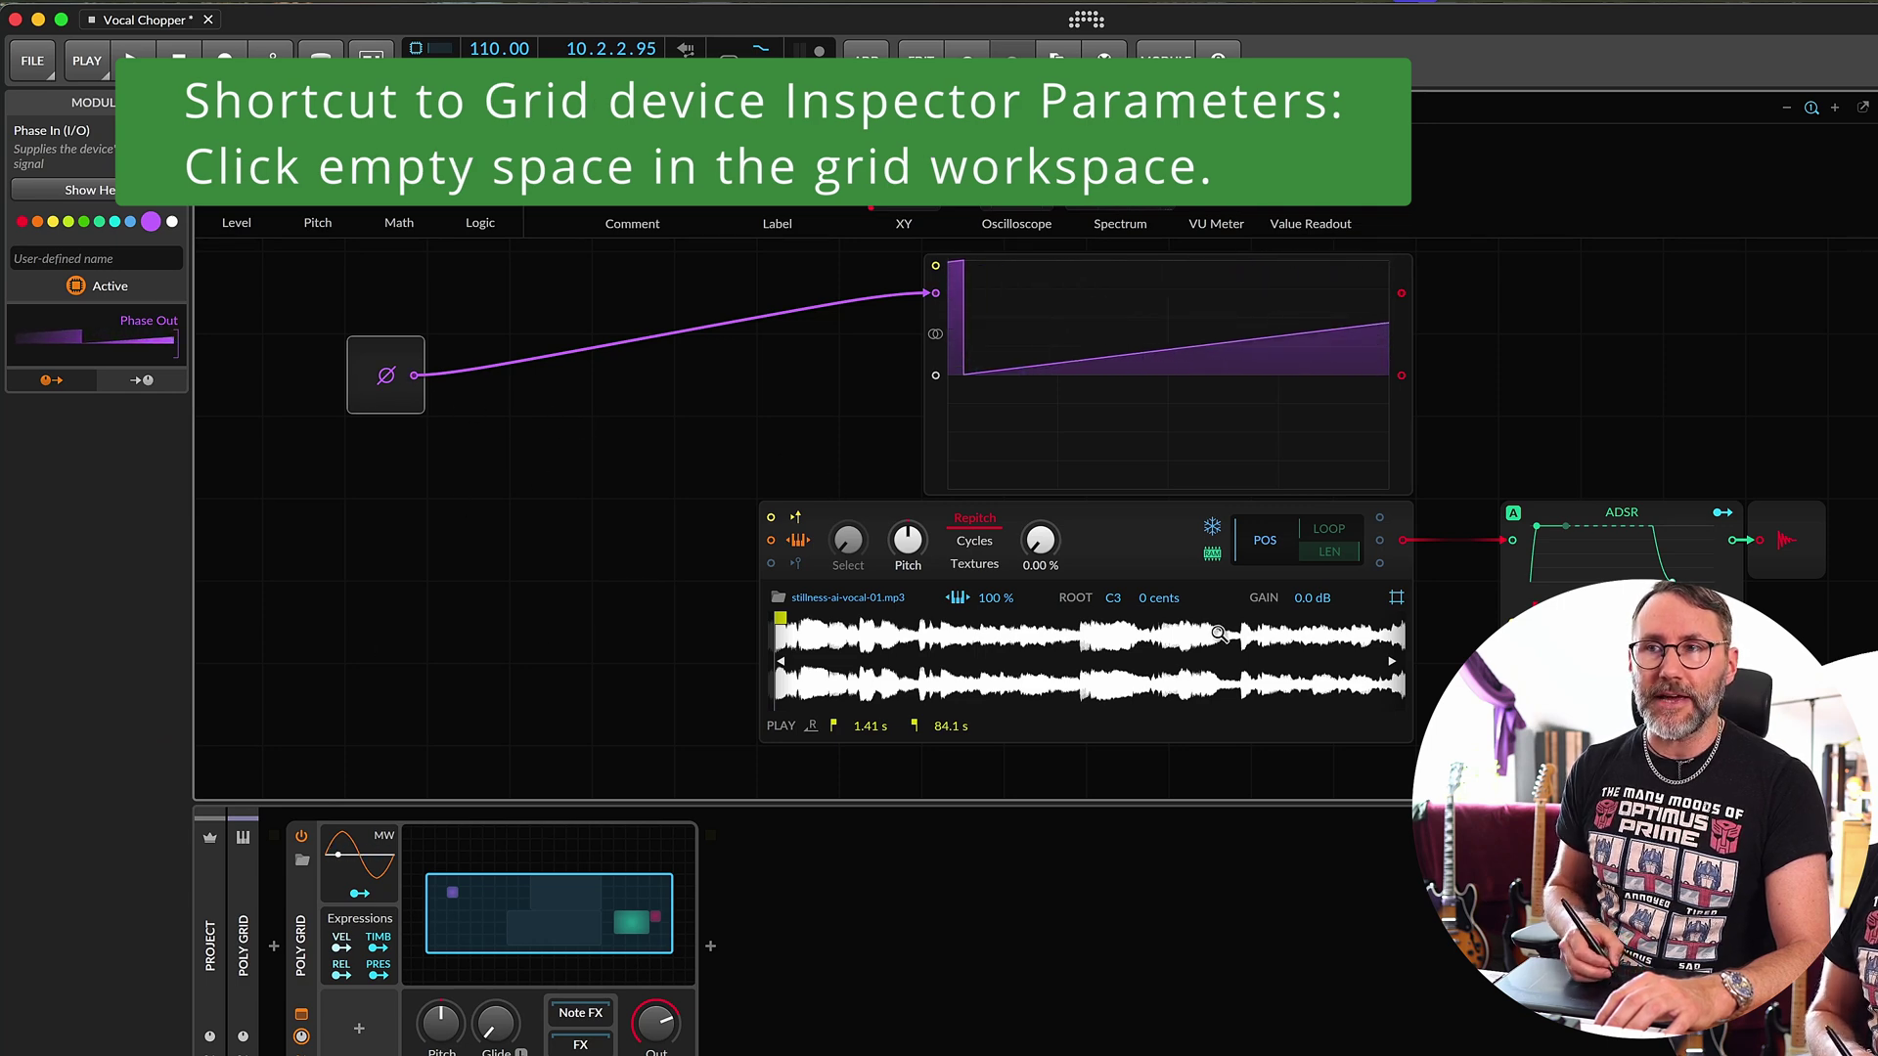
{"action": "left_click", "coordinate": [543, 485]}
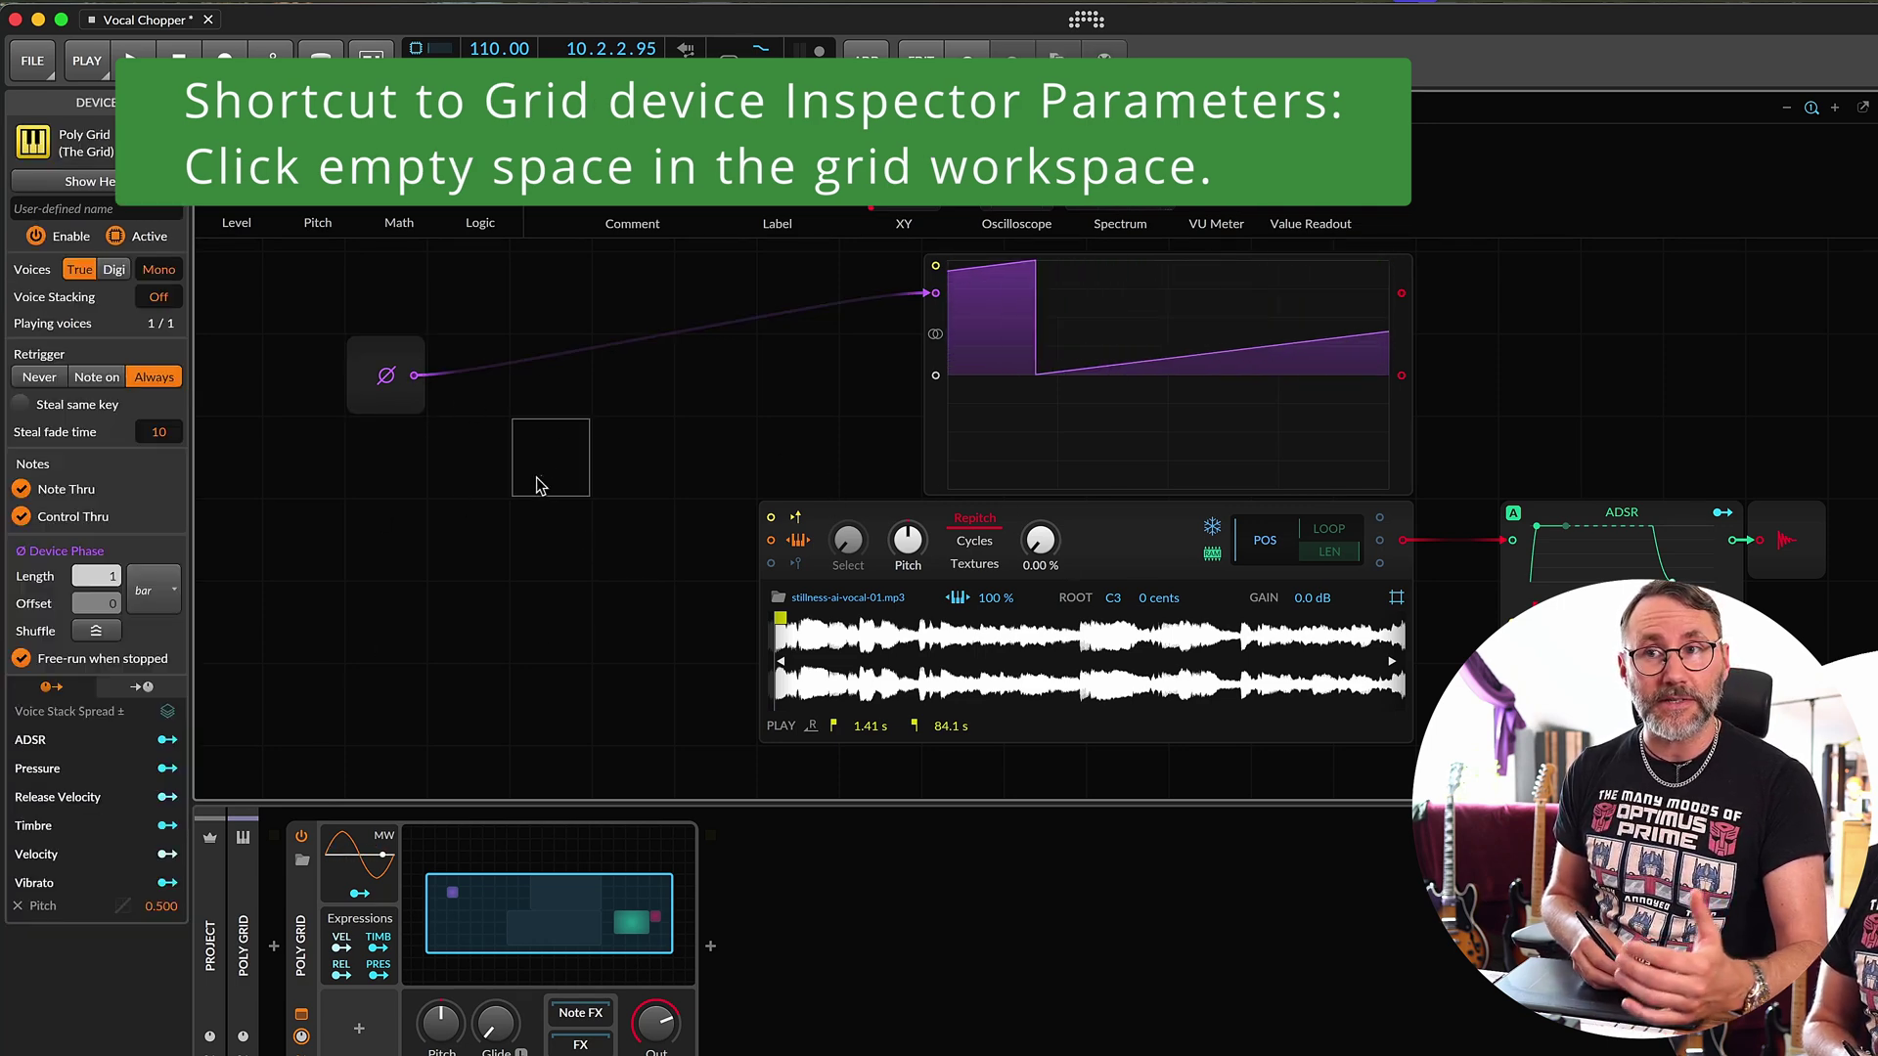
{"action": "left_click", "coordinate": [386, 381]}
{"action": "left_click", "coordinate": [445, 499]}
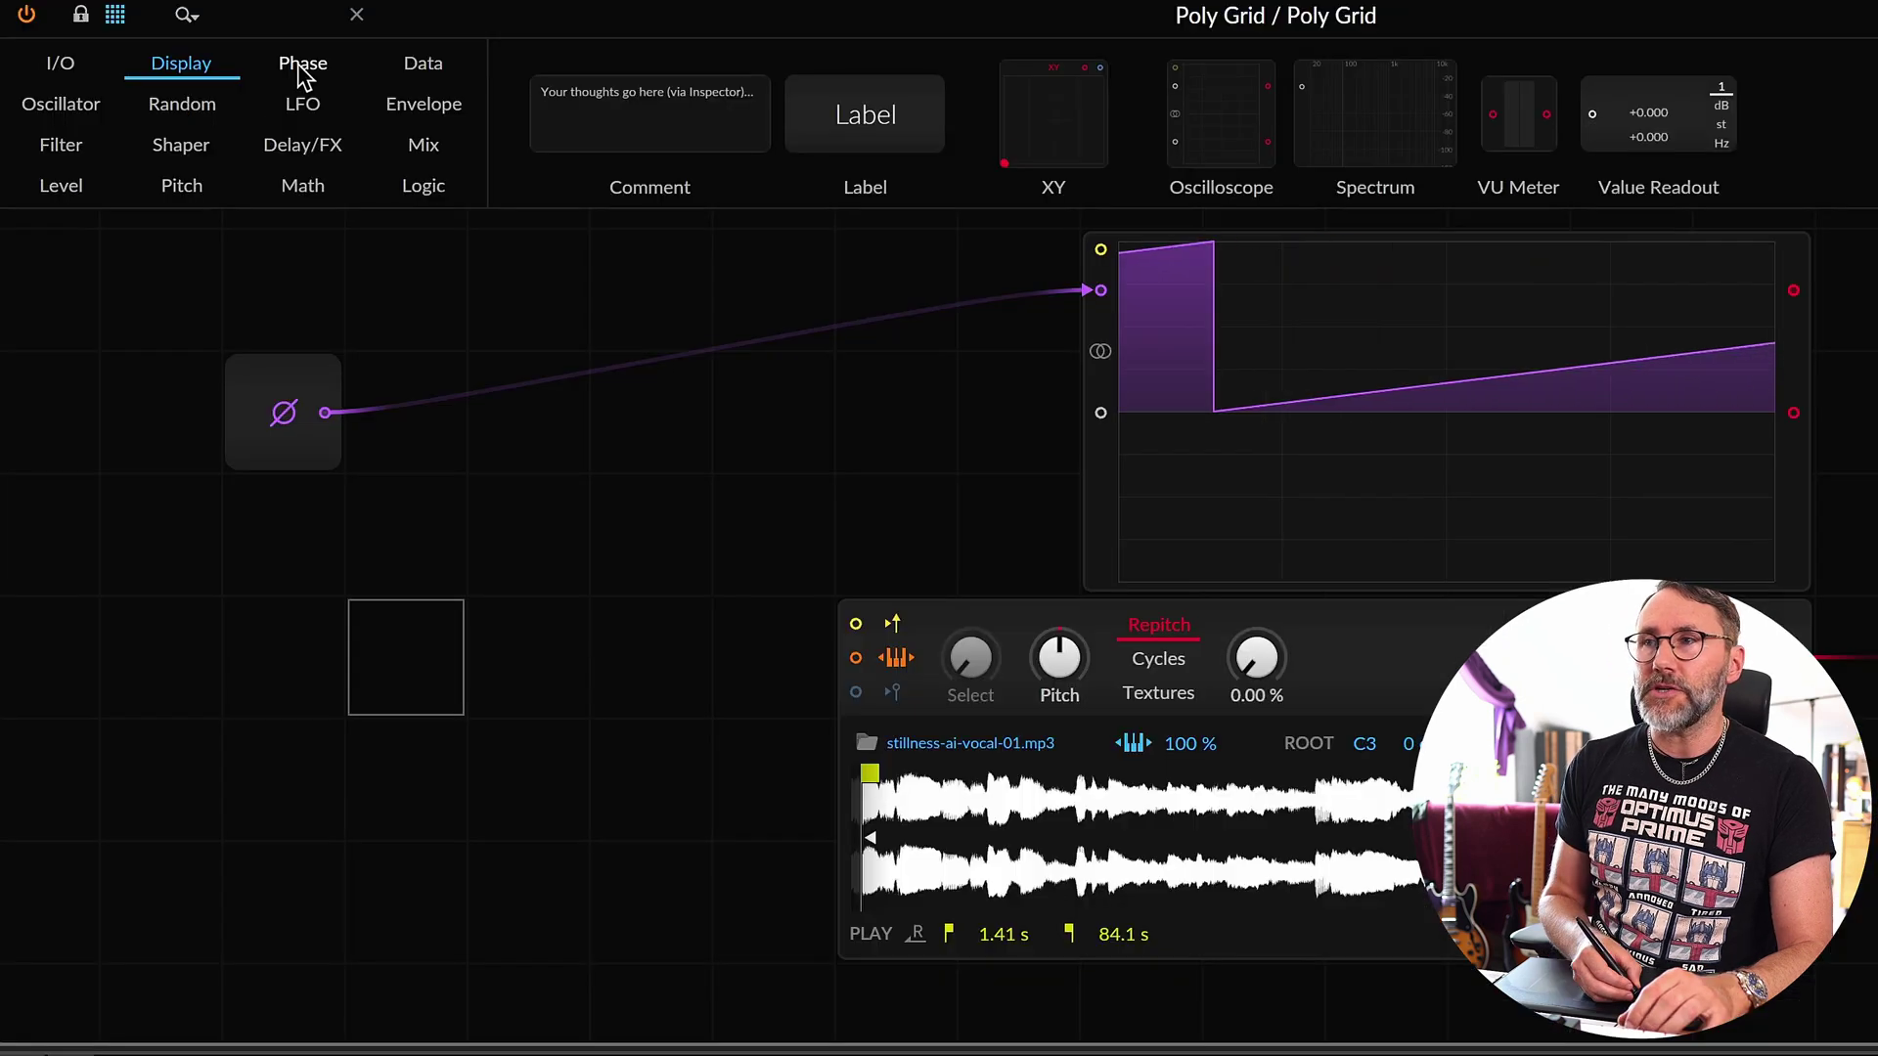
- Add a Ø Scaler module beside Phase In, feed it the Phase In signal, and connect its phase output to the Oscilloscope's second input
{"action": "left_click", "coordinate": [342, 144]}
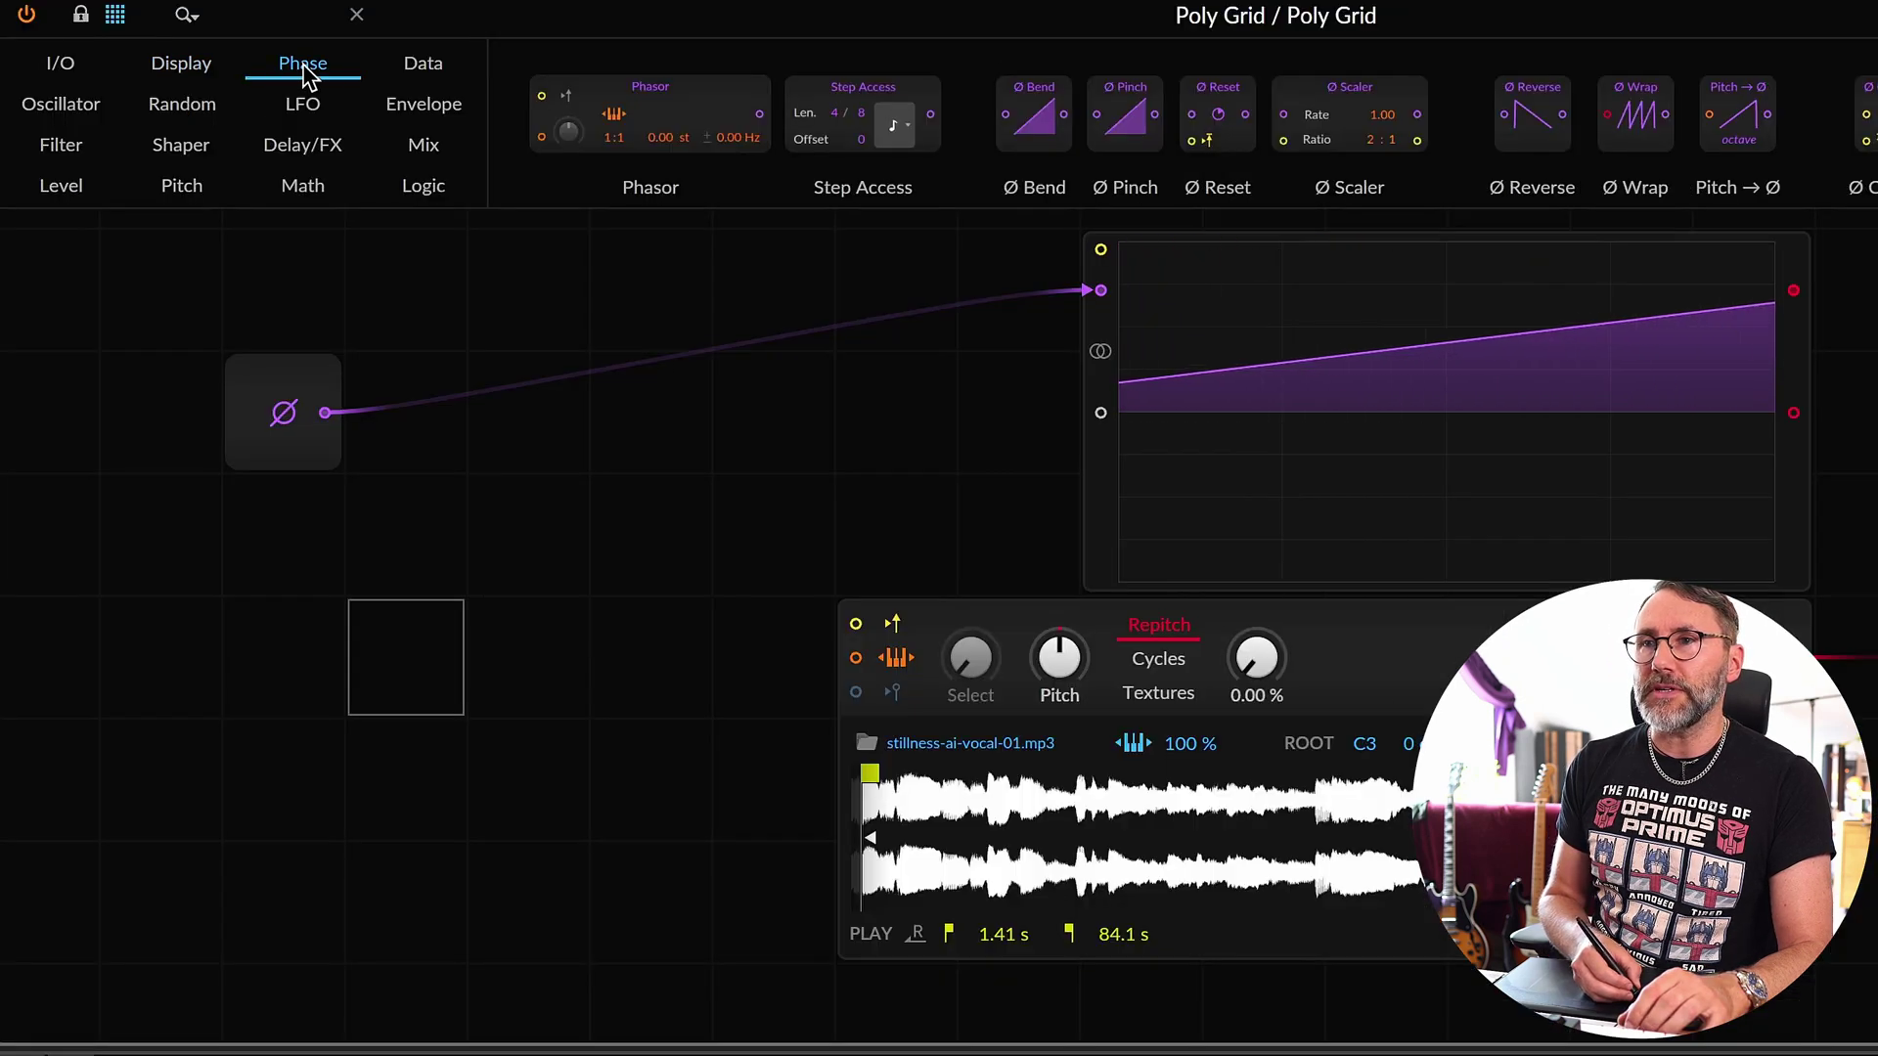
{"action": "left_click_drag", "start_coordinate": [1333, 126], "coordinate": [440, 545]}
{"action": "left_click_drag", "start_coordinate": [325, 412], "coordinate": [362, 538]}
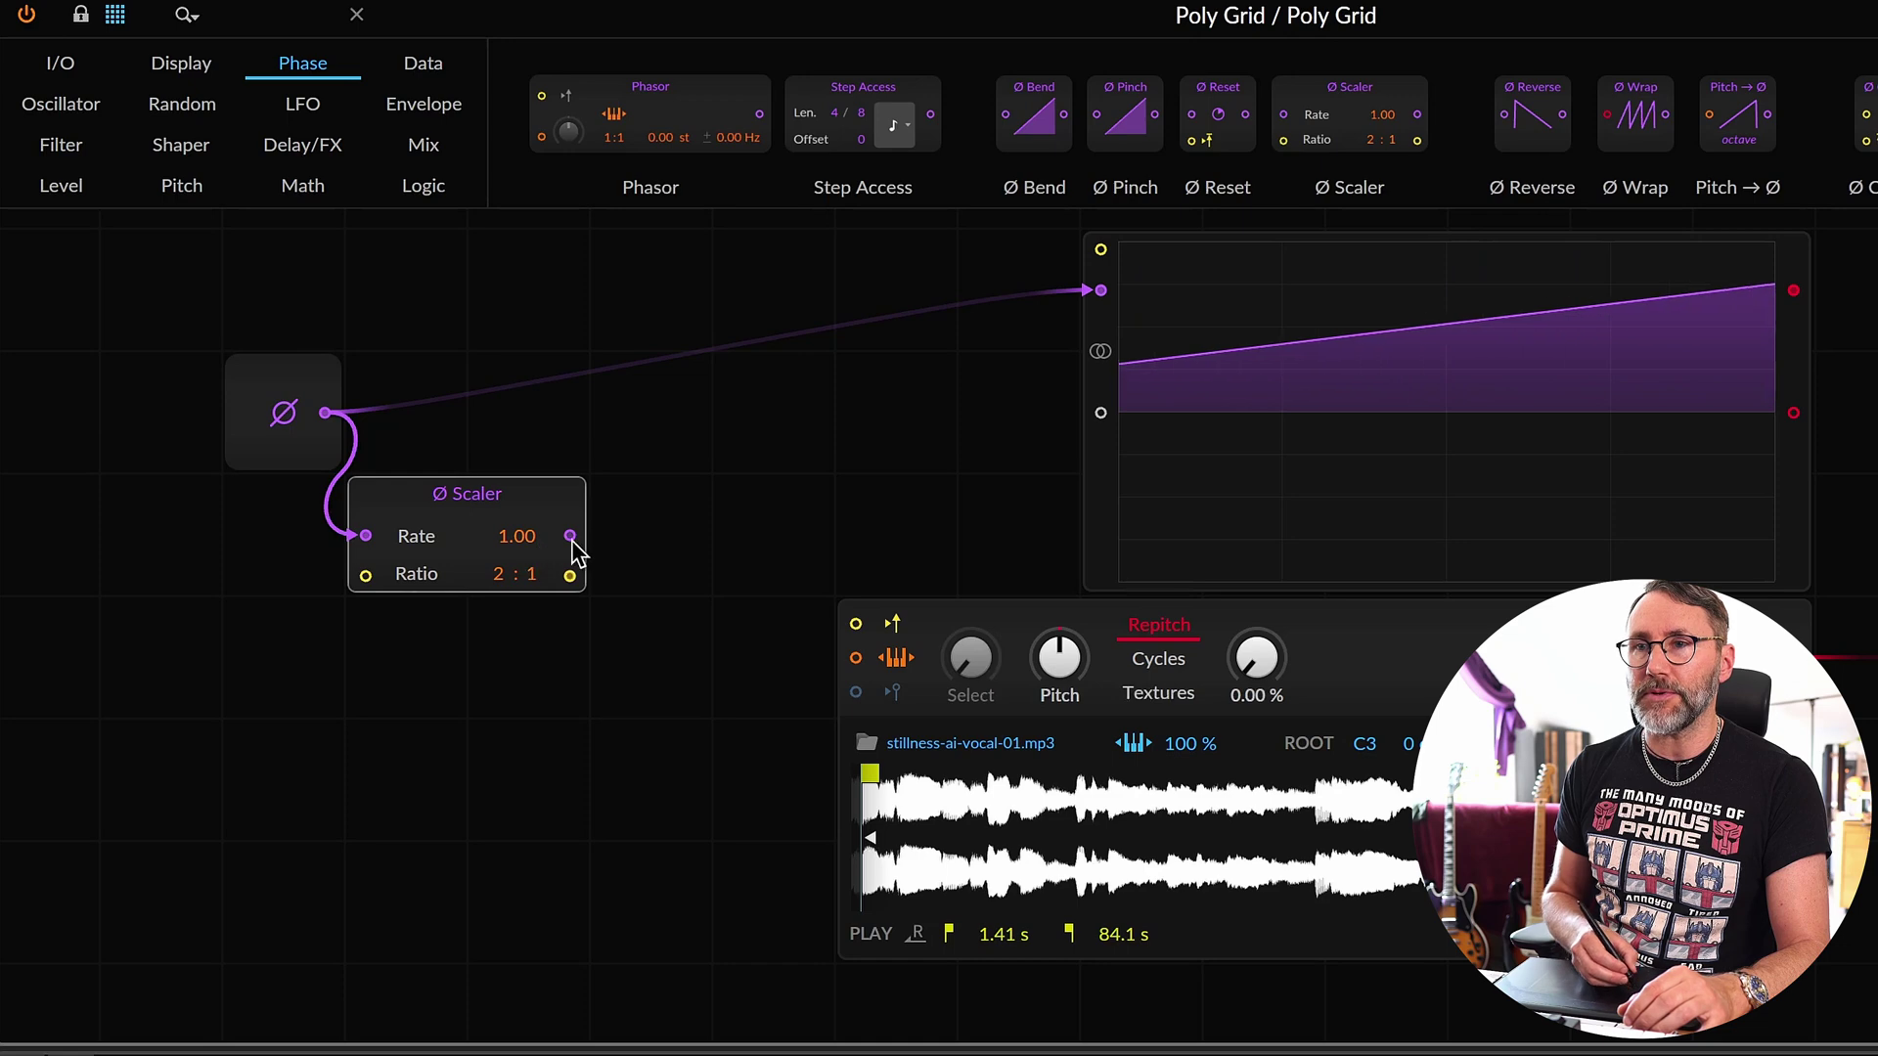
{"action": "left_click_drag", "start_coordinate": [571, 535], "coordinate": [1101, 412]}
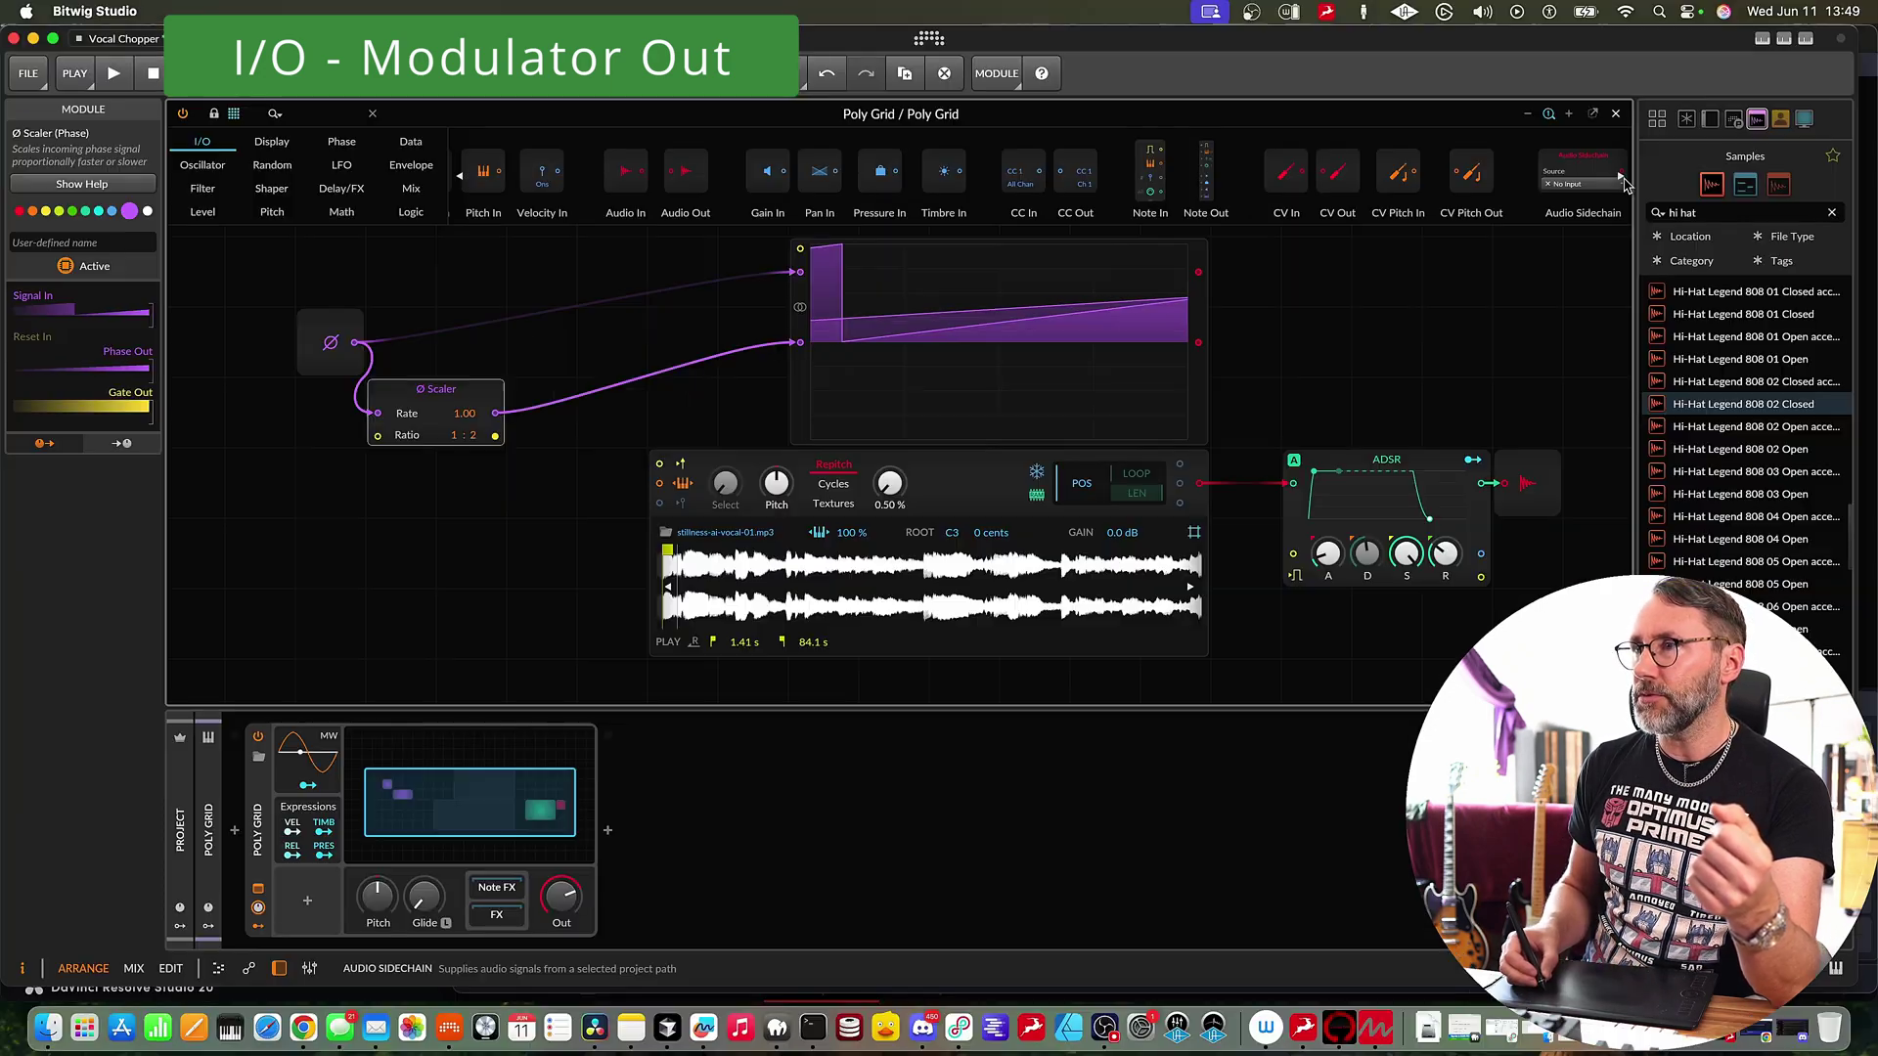
- Add a Modulator Out module fed by the Ø Scaler's phase output and map it to the Sampler's playhead position with an amount of 0.175
{"action": "scroll", "coordinate": [1625, 173], "scroll_direction": "right", "scroll_amount": 6}
{"action": "mouse_move", "coordinate": [1623, 173]}
{"action": "left_mouse_down"}
{"action": "mouse_move", "coordinate": [1193, 284]}
{"action": "mouse_move", "coordinate": [681, 342]}
{"action": "mouse_move", "coordinate": [553, 468]}
{"action": "mouse_move", "coordinate": [537, 659]}
{"action": "mouse_move", "coordinate": [554, 656]}
{"action": "left_mouse_up"}
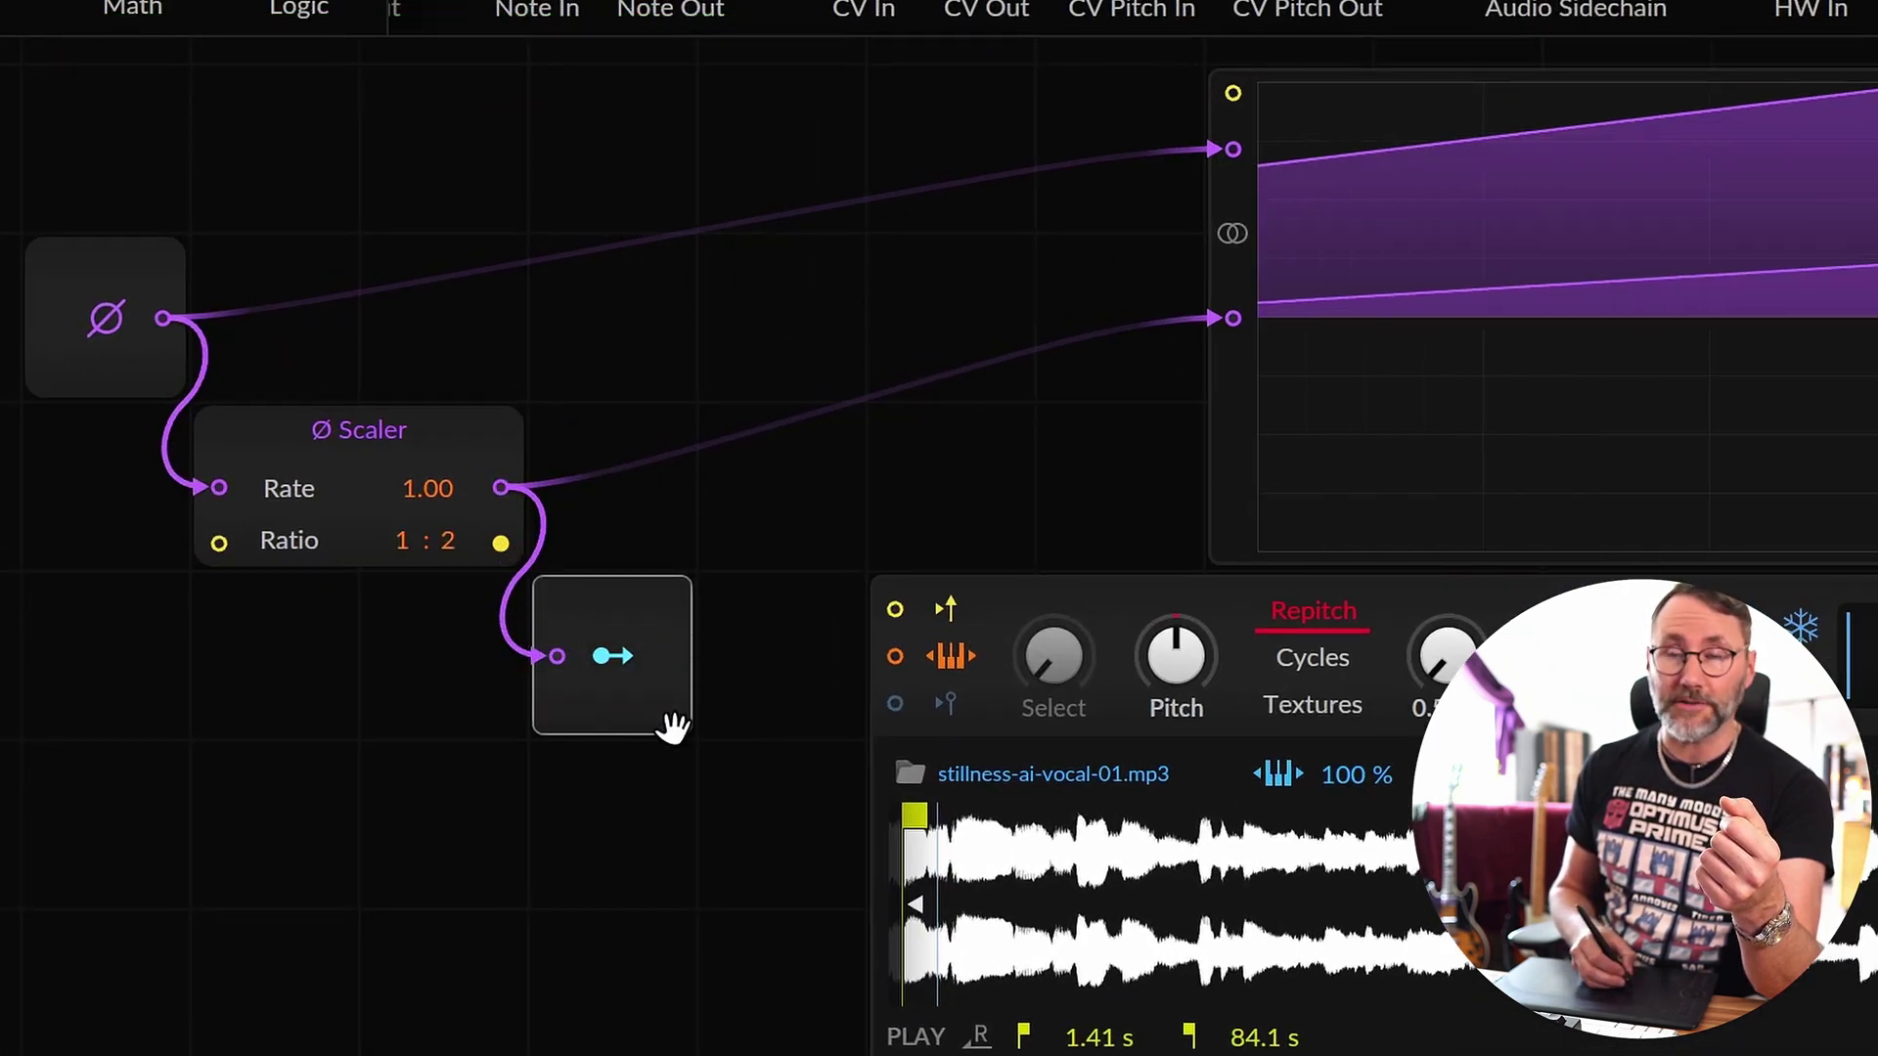
{"action": "left_click", "coordinate": [626, 667]}
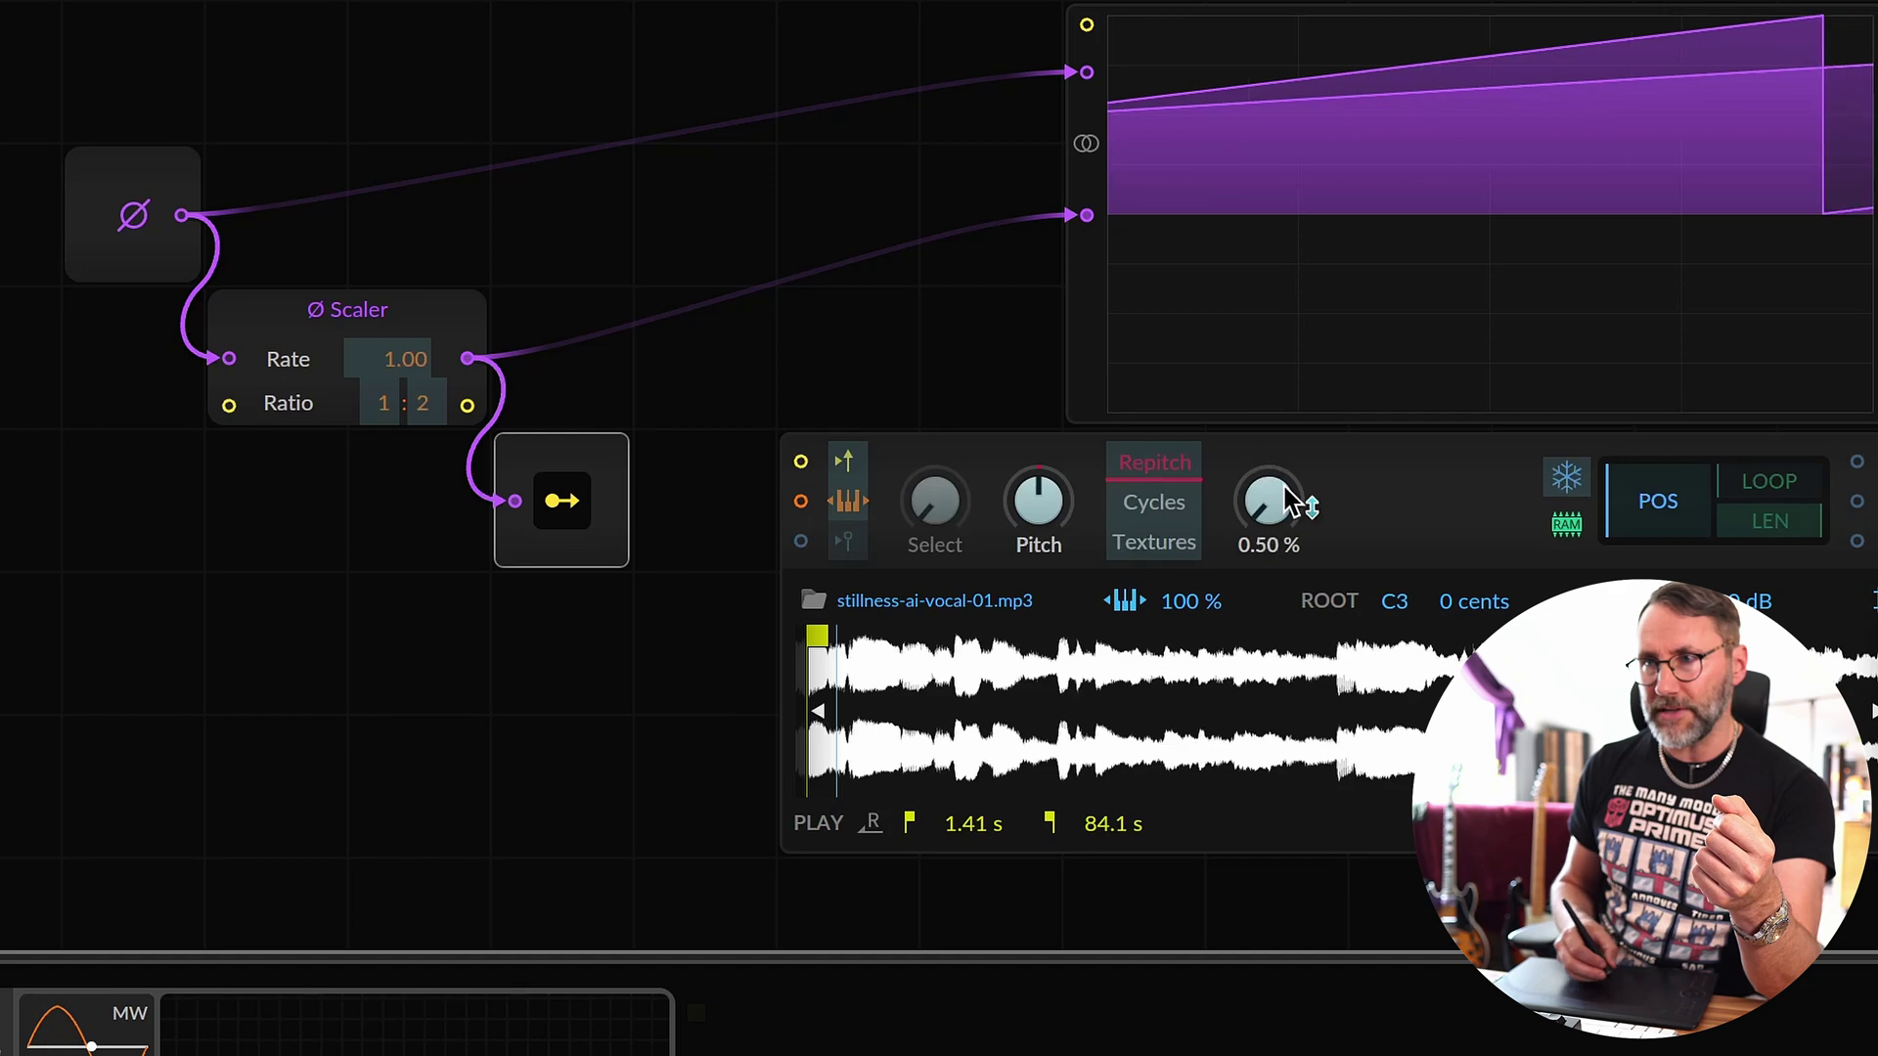
{"action": "left_click_drag", "start_coordinate": [1299, 524], "coordinate": [1300, 478]}
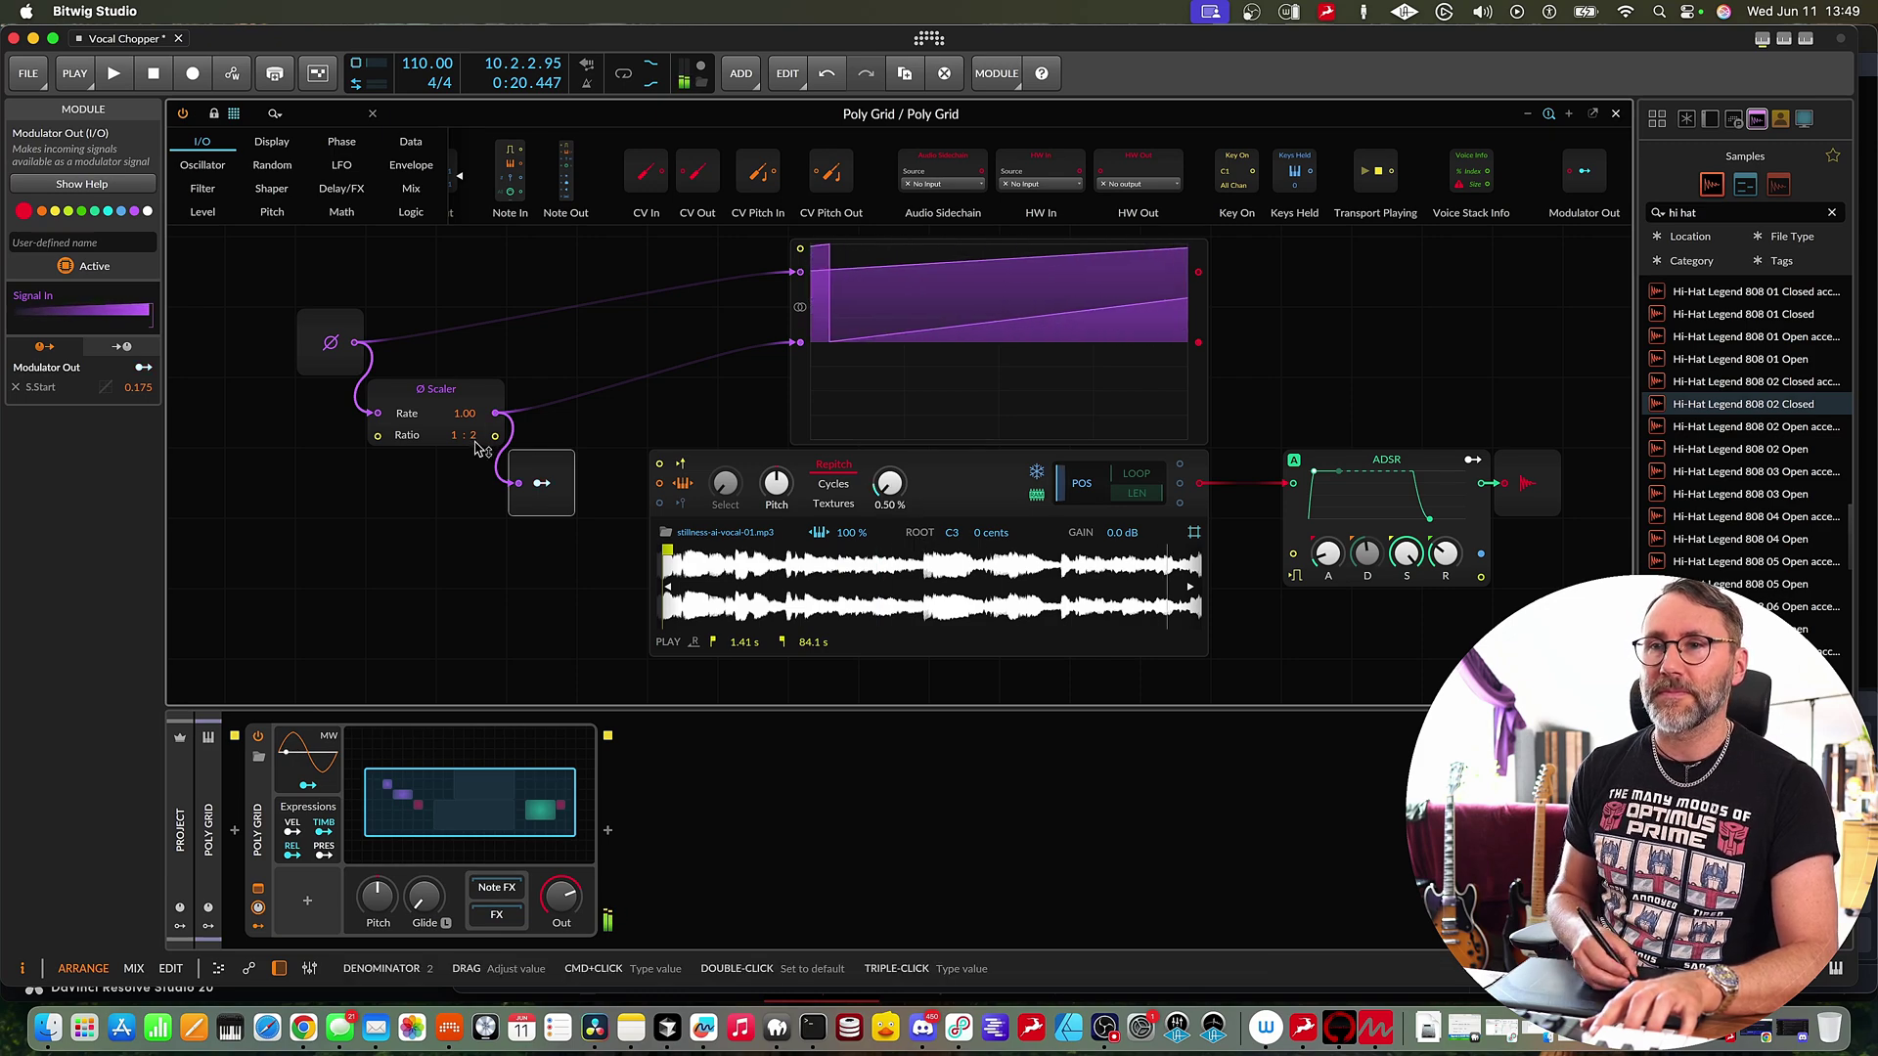
- Set the Ø Scaler's ratio to 1 : 4
{"action": "left_click_drag", "start_coordinate": [476, 448], "coordinate": [477, 425]}
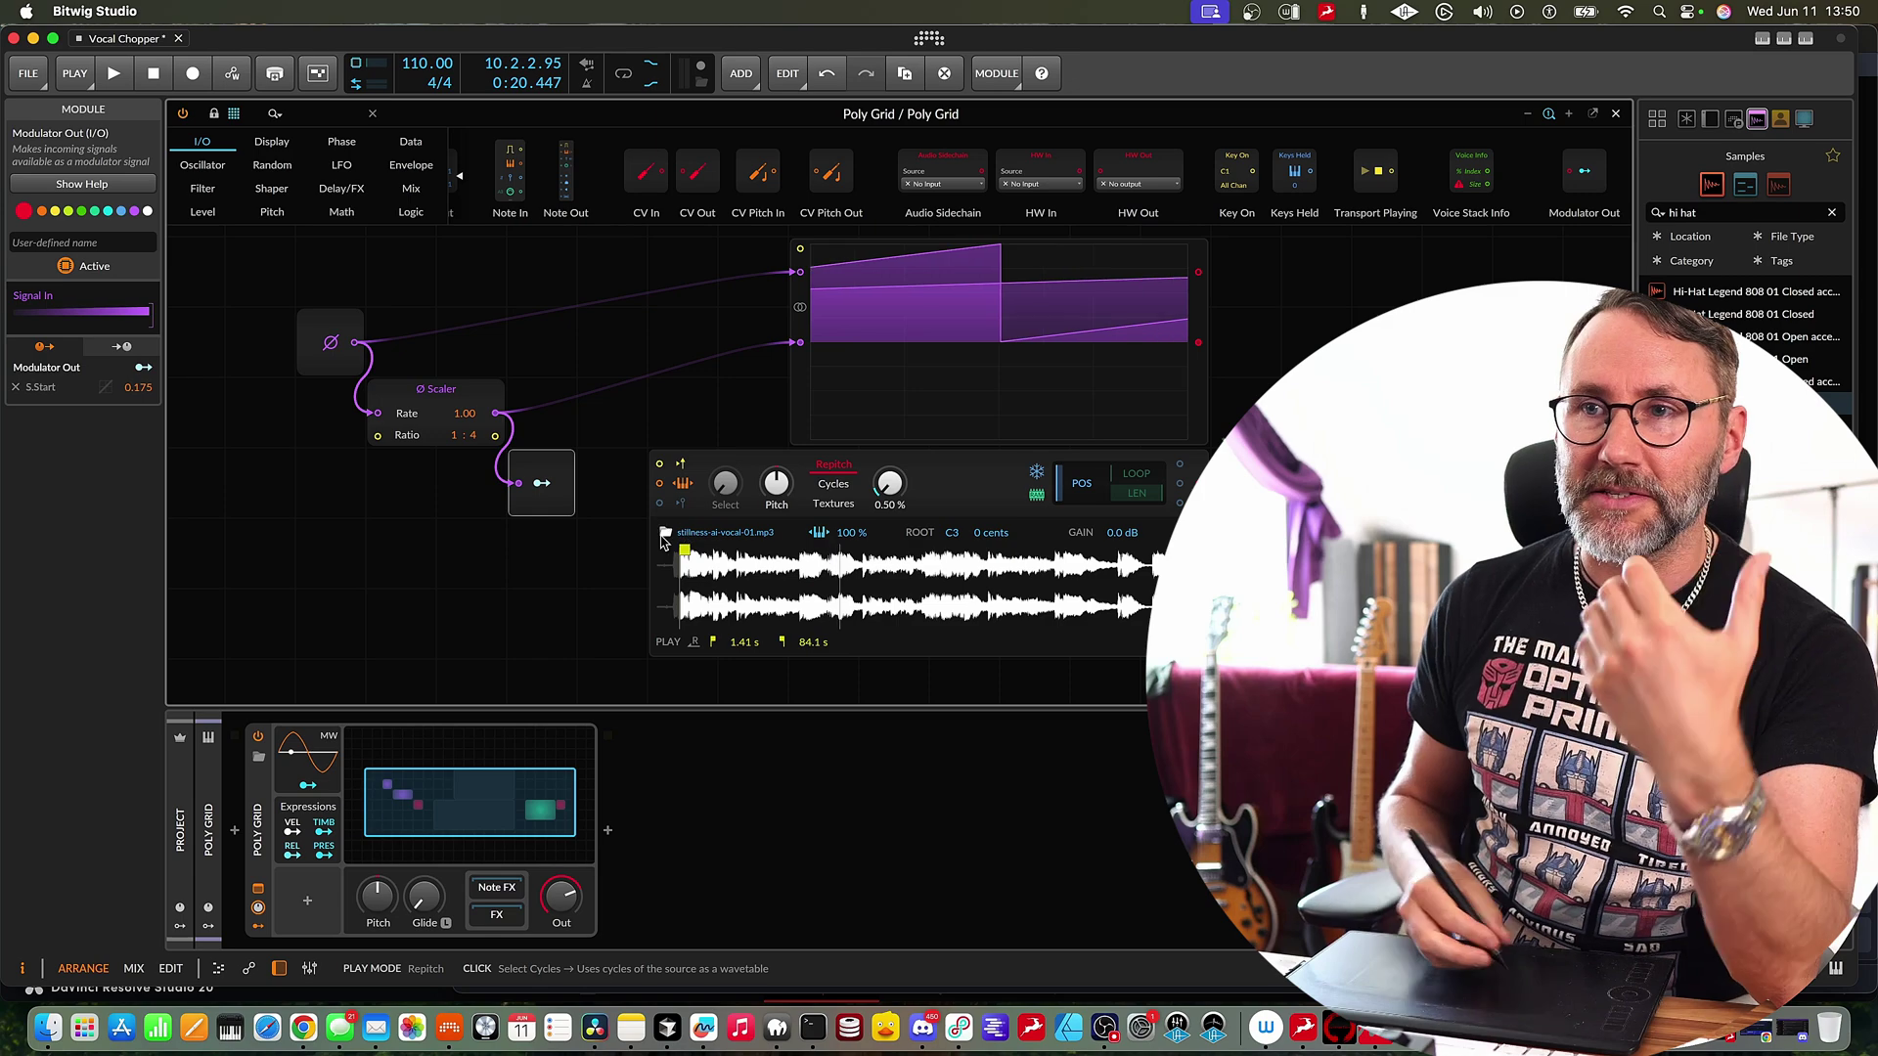
{"action": "left_click", "coordinate": [465, 397]}
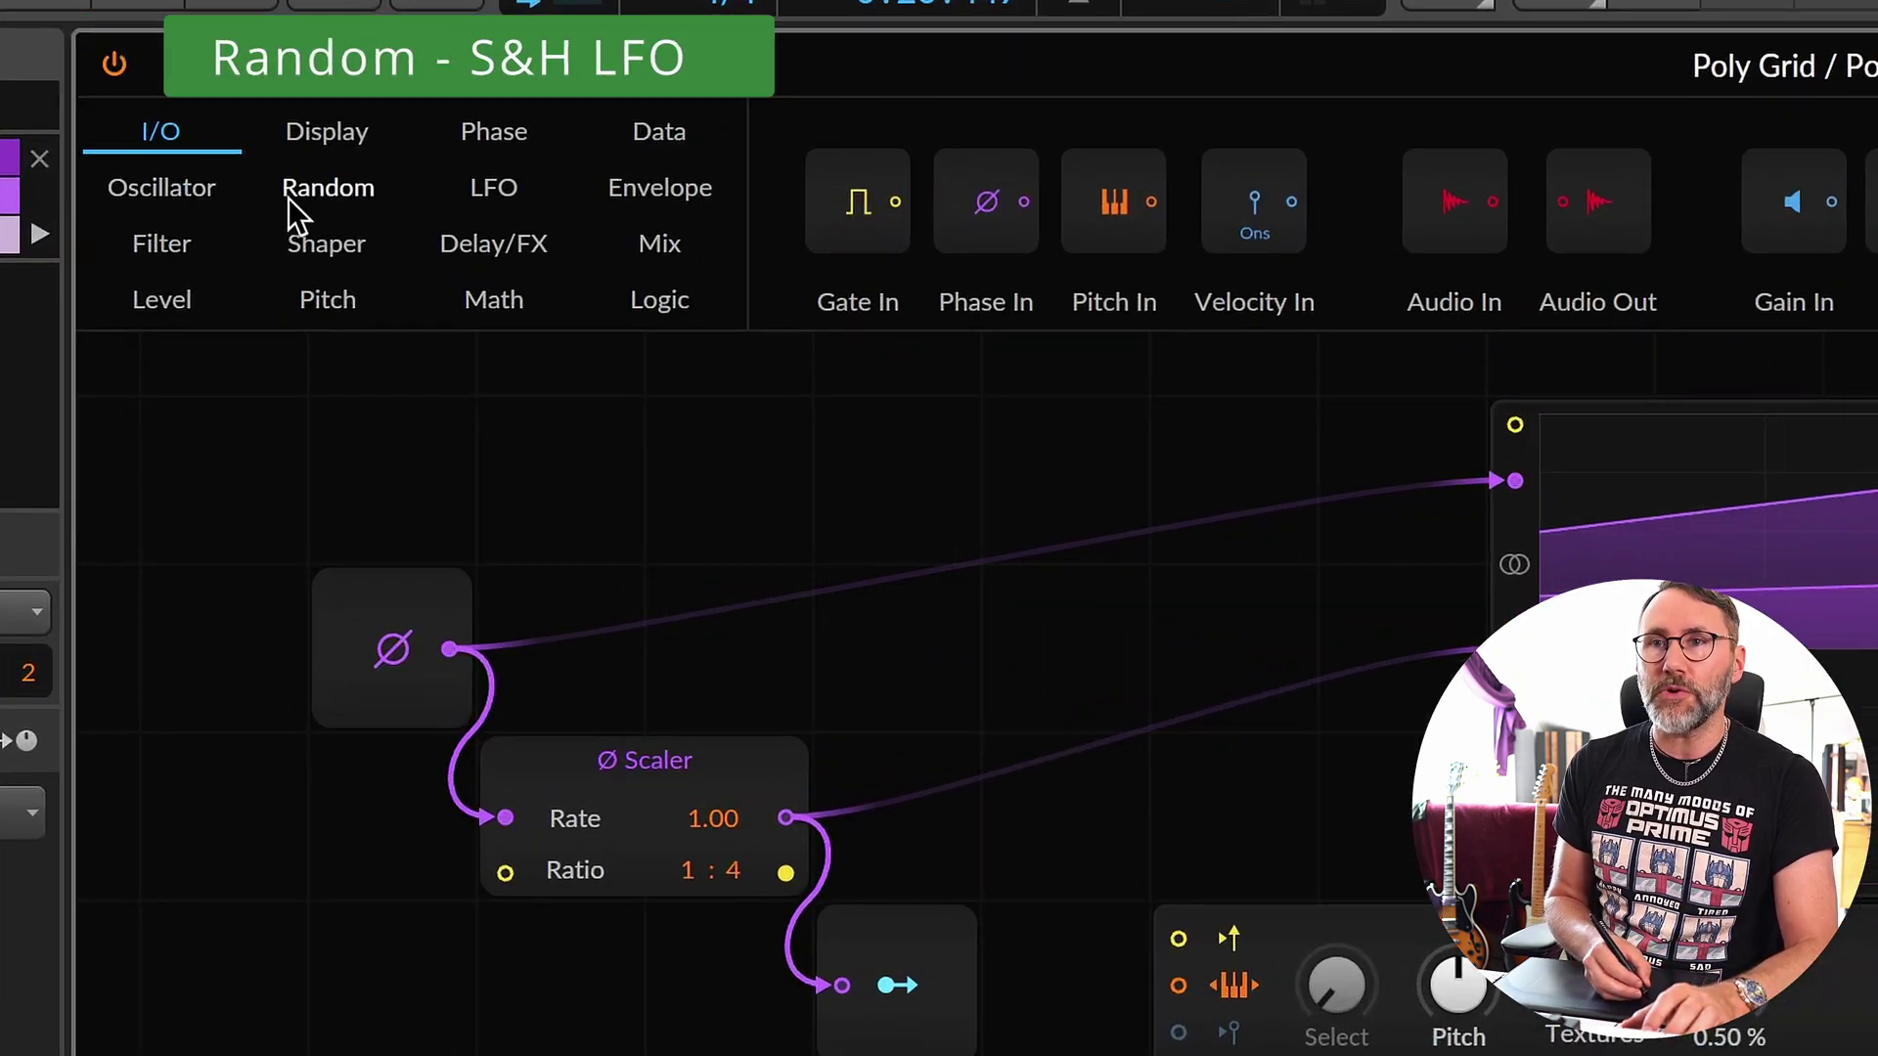
- Add an S/H LFO module from the Random modules in the empty grid area below and to the left of the Ø Scaler
{"action": "left_click", "coordinate": [266, 165]}
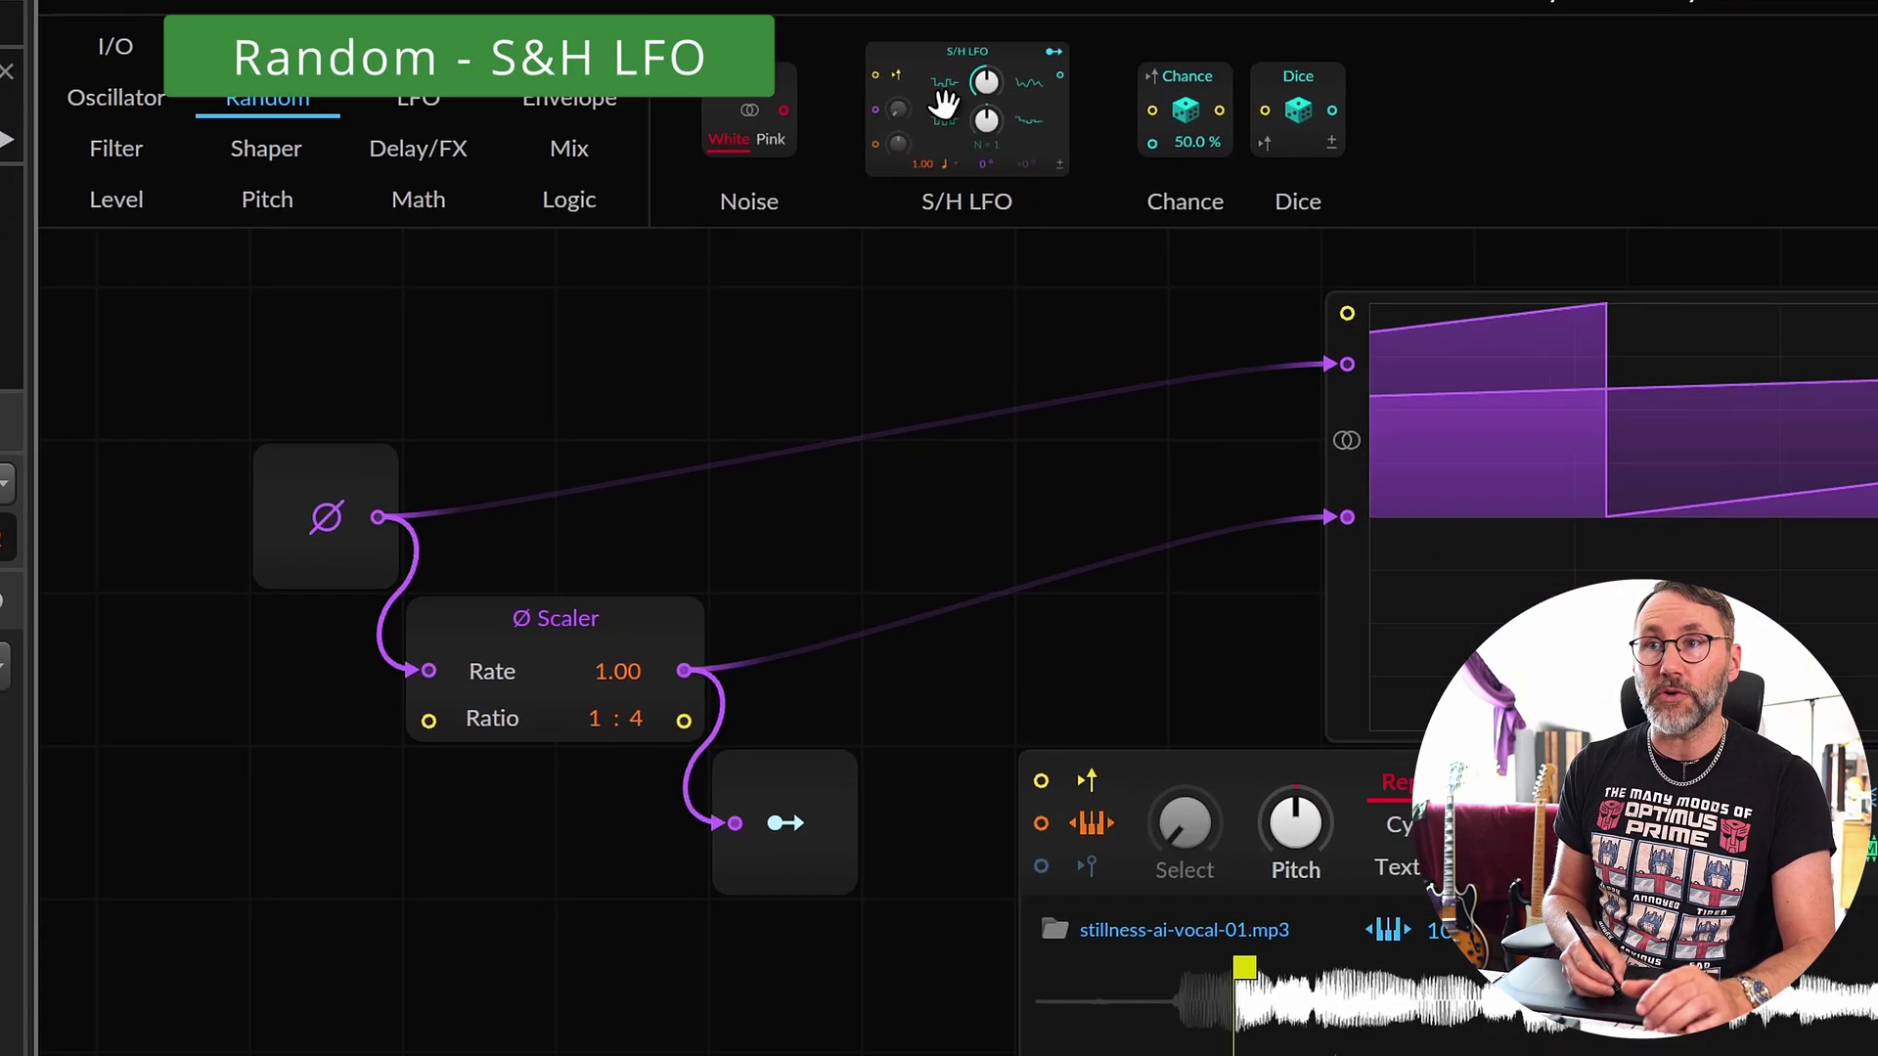
{"action": "left_click_drag", "start_coordinate": [1074, 196], "coordinate": [43, 696]}
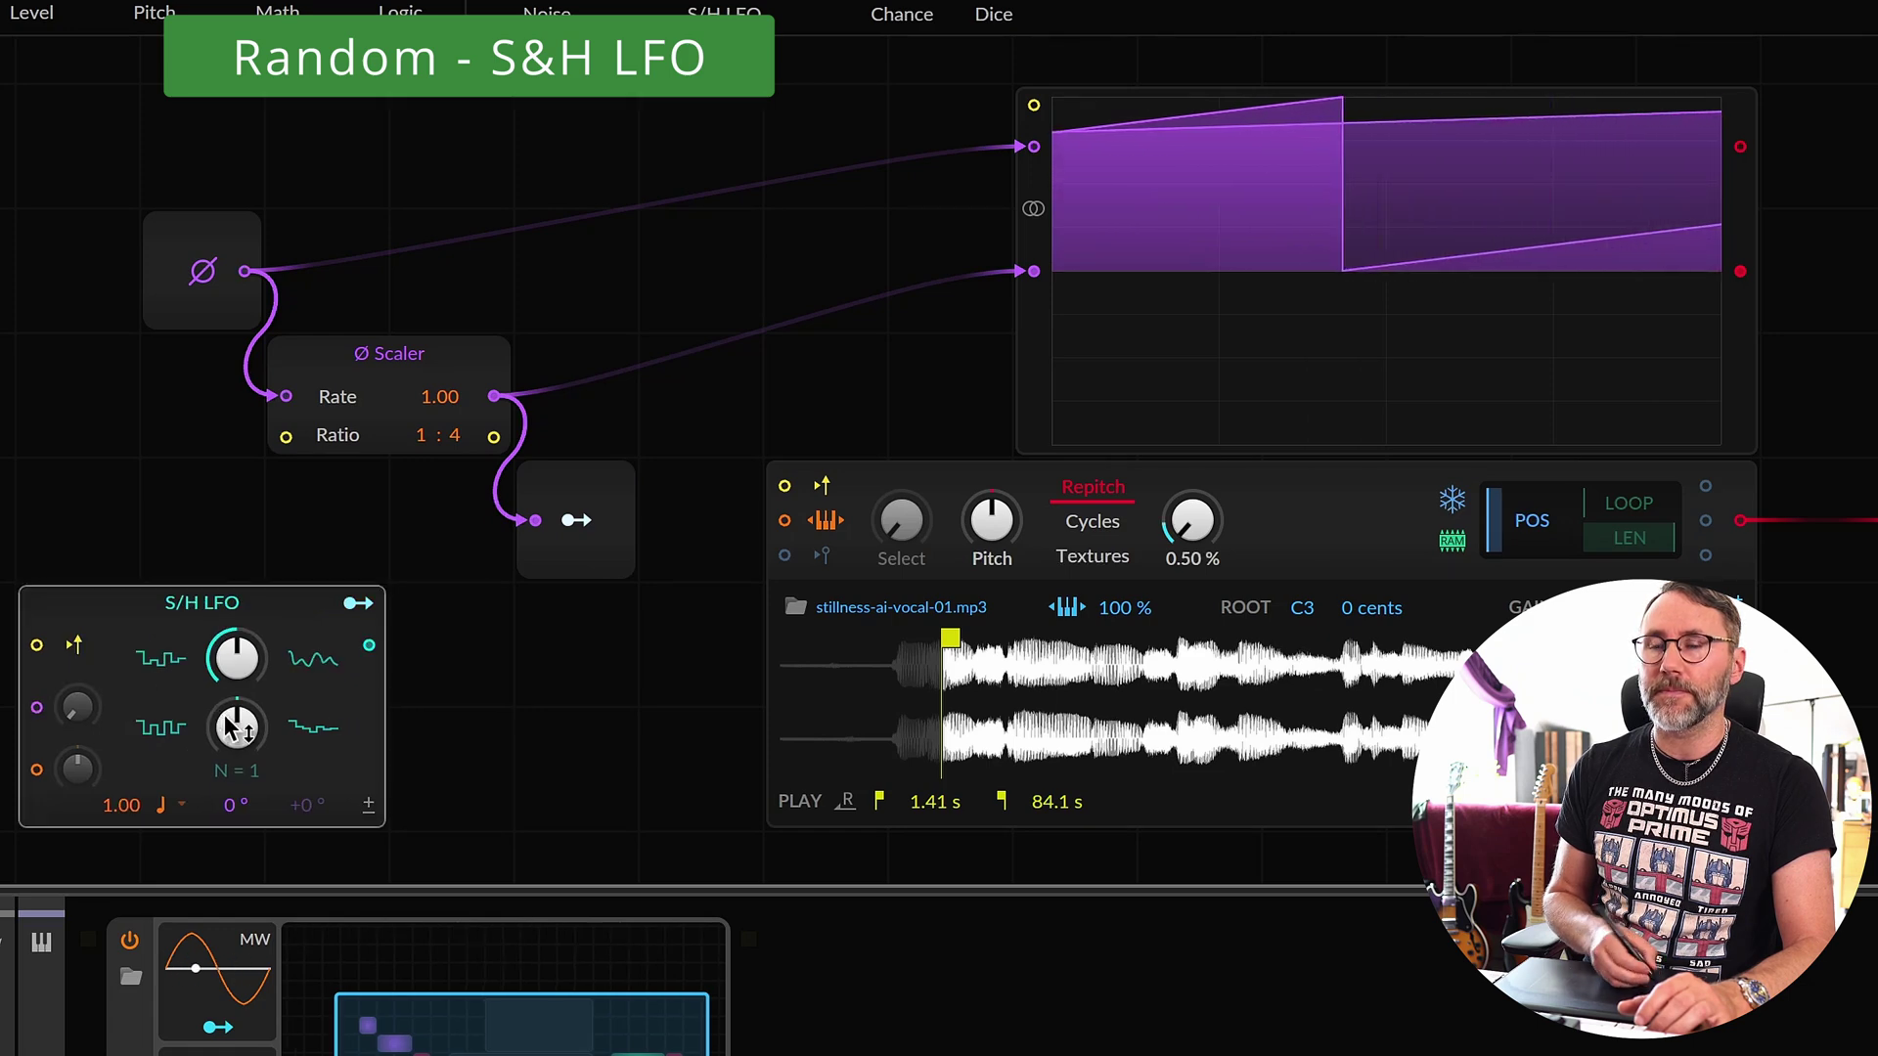
{"action": "scroll", "coordinate": [465, 730], "scroll_direction": "down", "scroll_amount": 1}
{"action": "scroll", "coordinate": [466, 729], "scroll_direction": "left", "scroll_amount": 5}
{"action": "scroll", "coordinate": [465, 729], "scroll_direction": "right", "scroll_amount": 2}
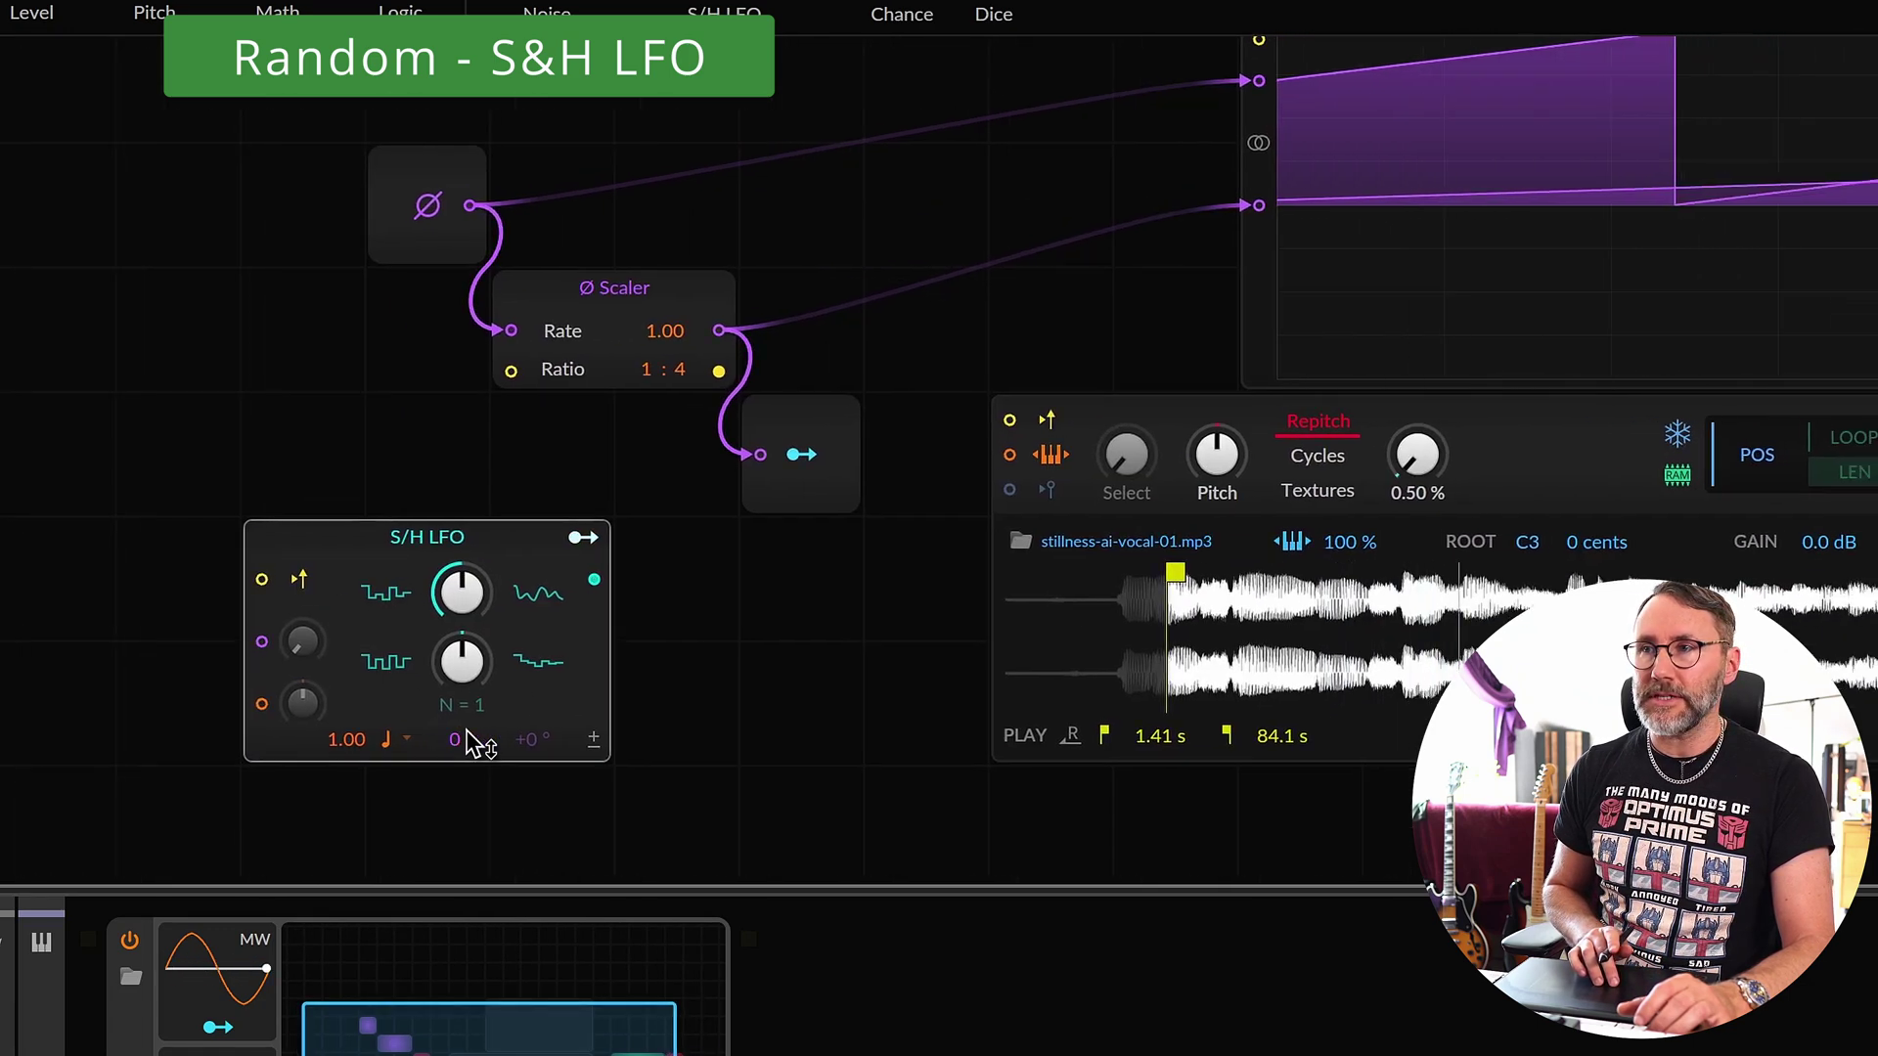
{"action": "scroll", "coordinate": [465, 729], "scroll_direction": "up", "scroll_amount": 1}
{"action": "scroll", "coordinate": [466, 730], "scroll_direction": "down", "scroll_amount": 1}
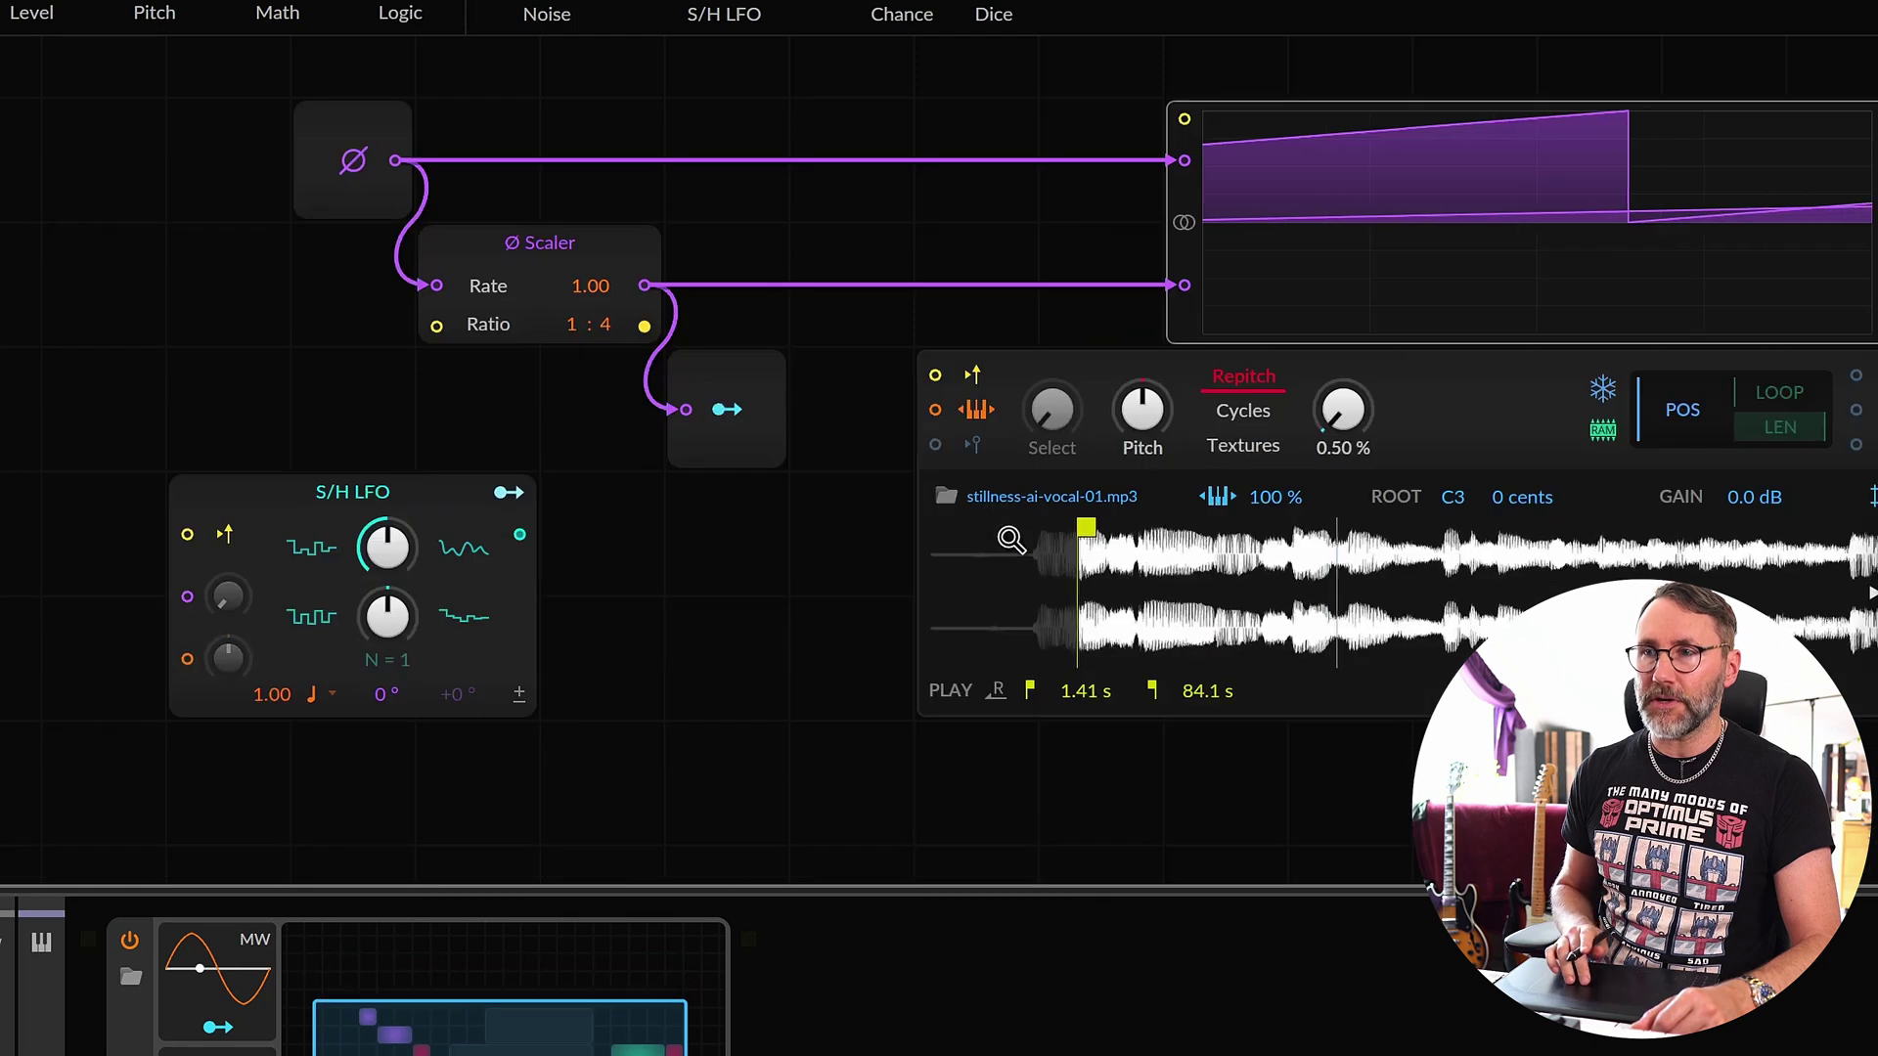
- Add a second Oscilloscope below the Sampler and widen it to match the first Oscilloscope
{"action": "scroll", "coordinate": [1011, 538], "scroll_direction": "down", "scroll_amount": 3}
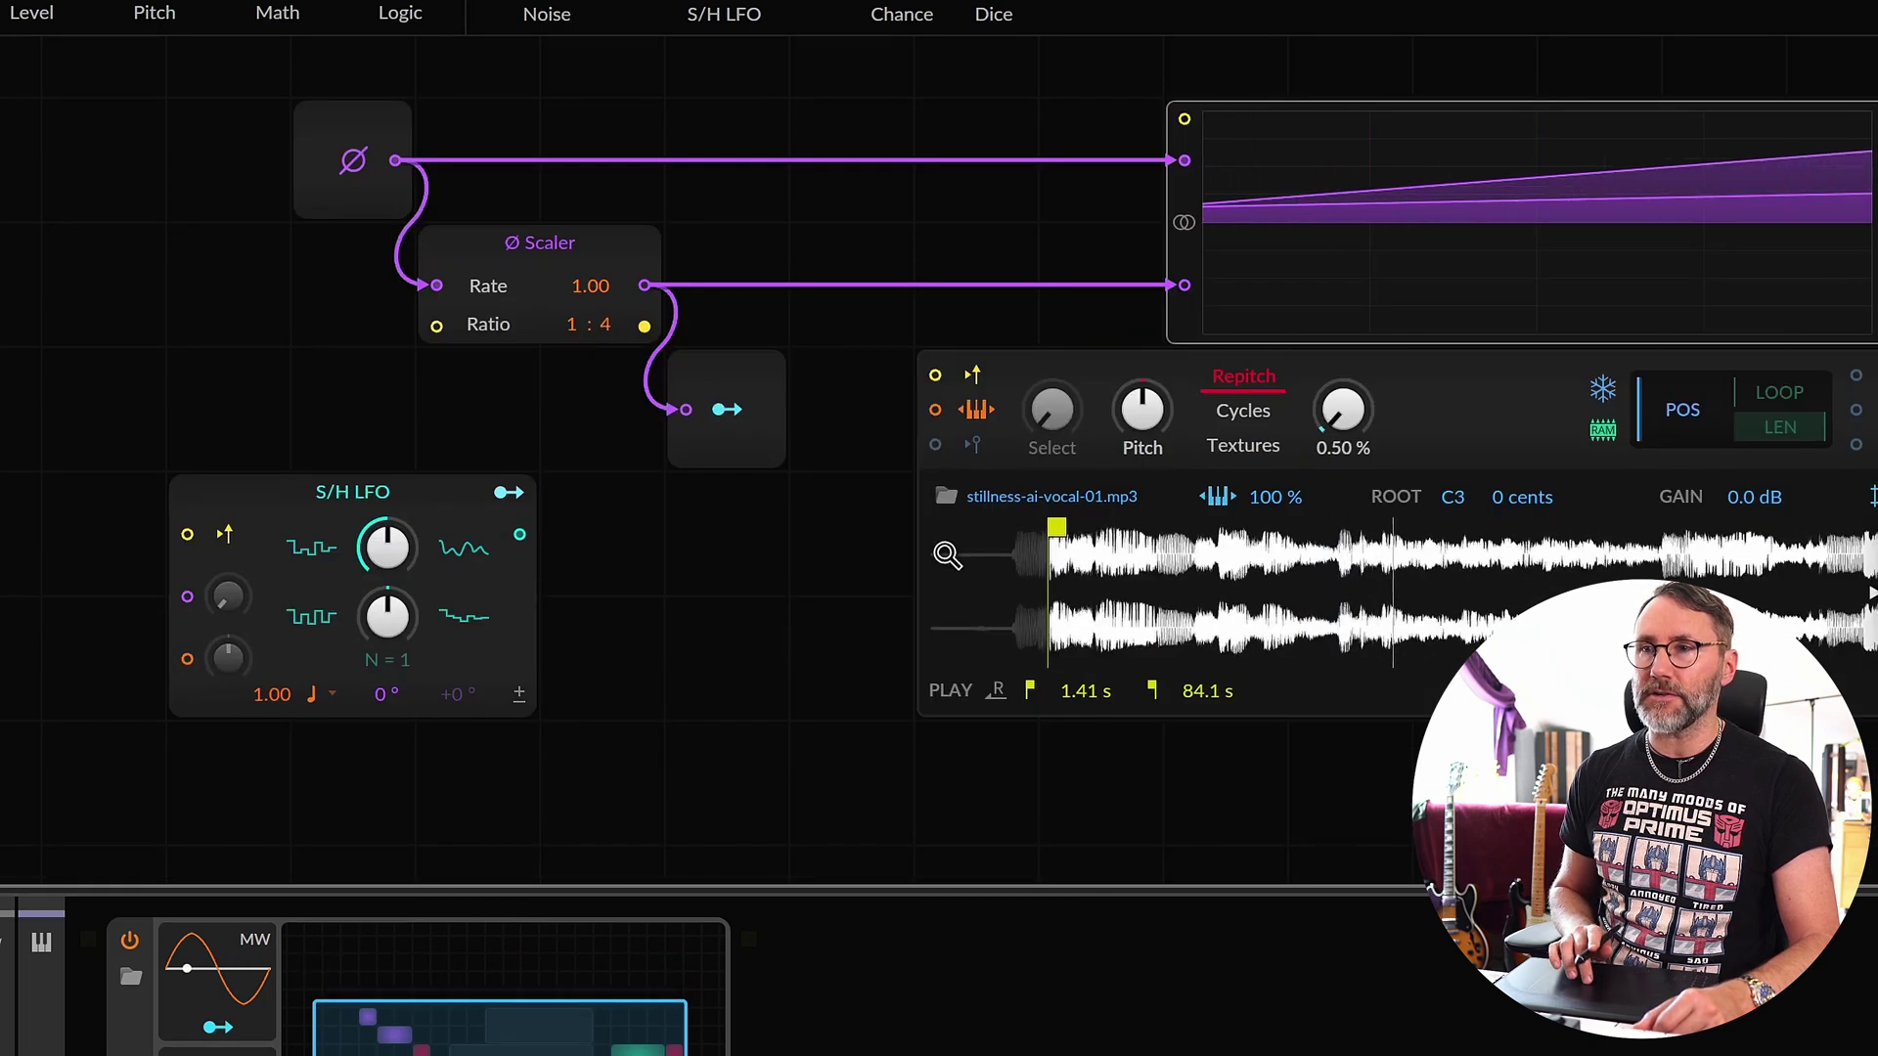
{"action": "scroll", "coordinate": [747, 657], "scroll_direction": "down", "scroll_amount": 2}
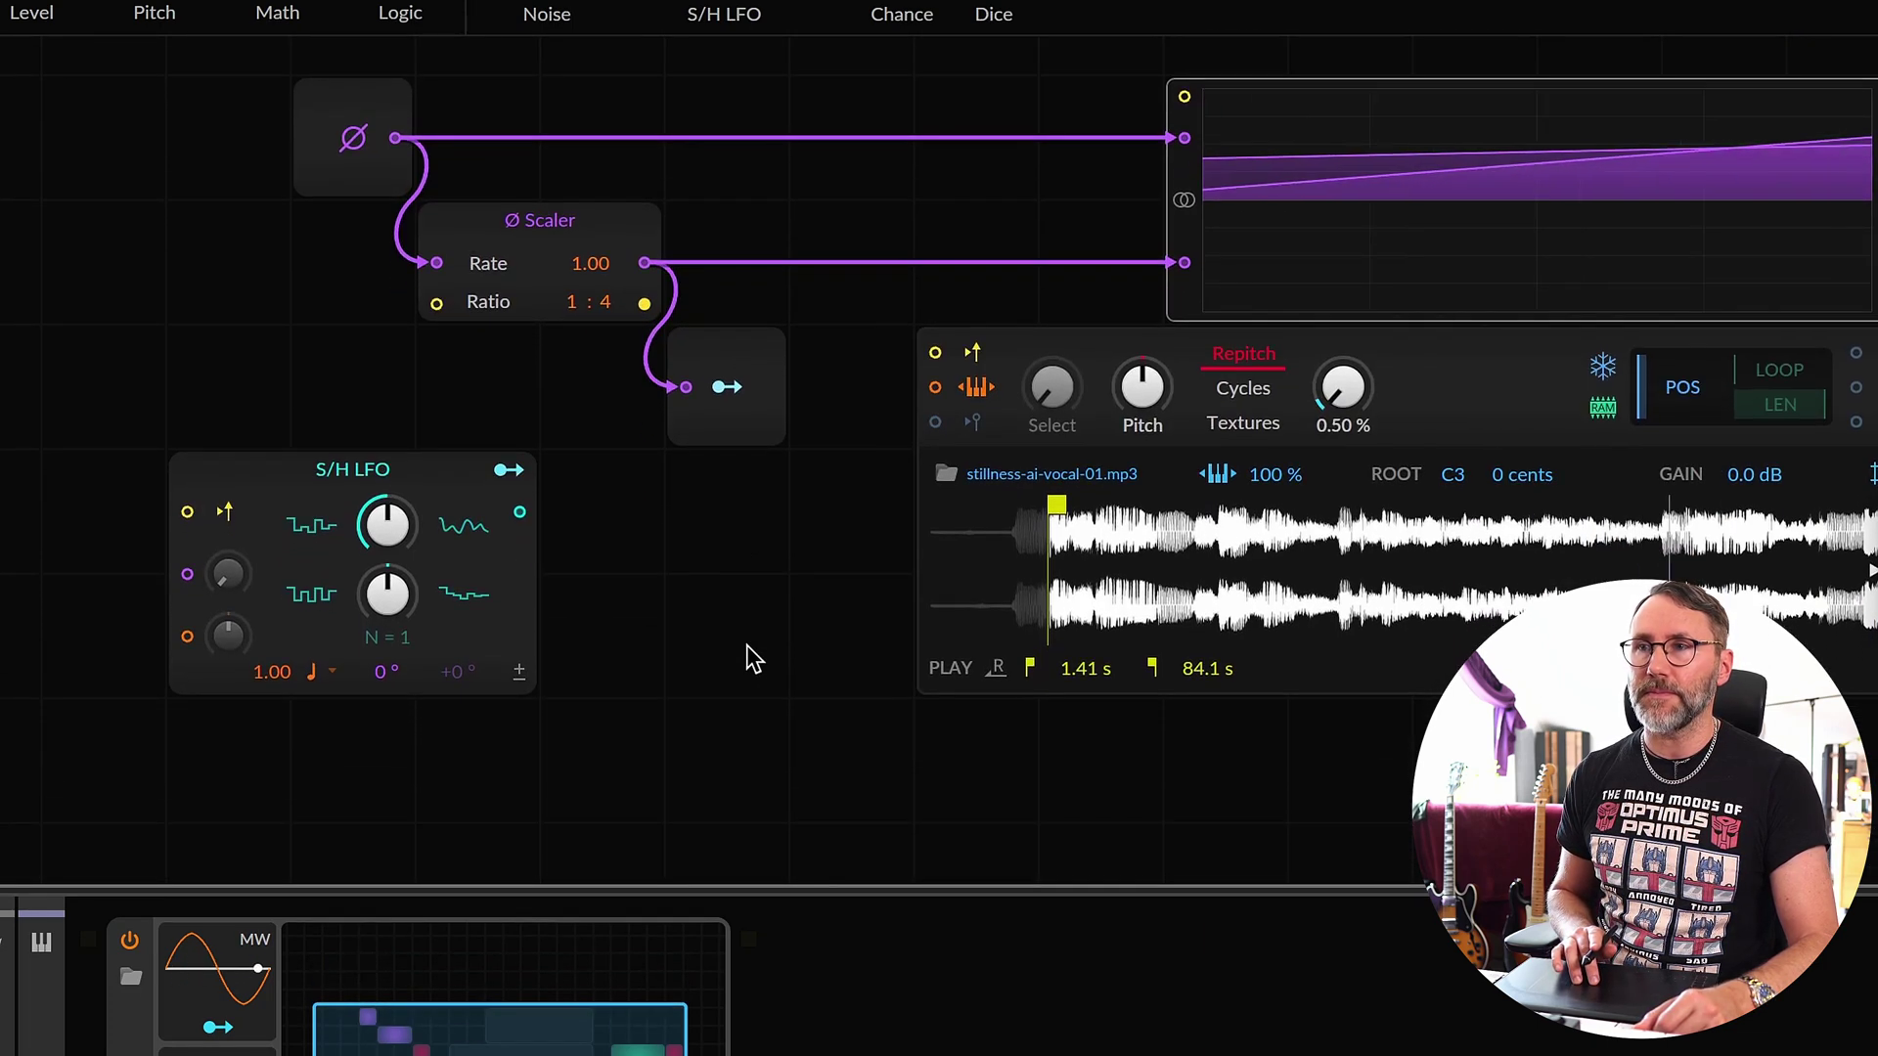
{"action": "scroll", "coordinate": [747, 644], "scroll_direction": "down", "scroll_amount": 1}
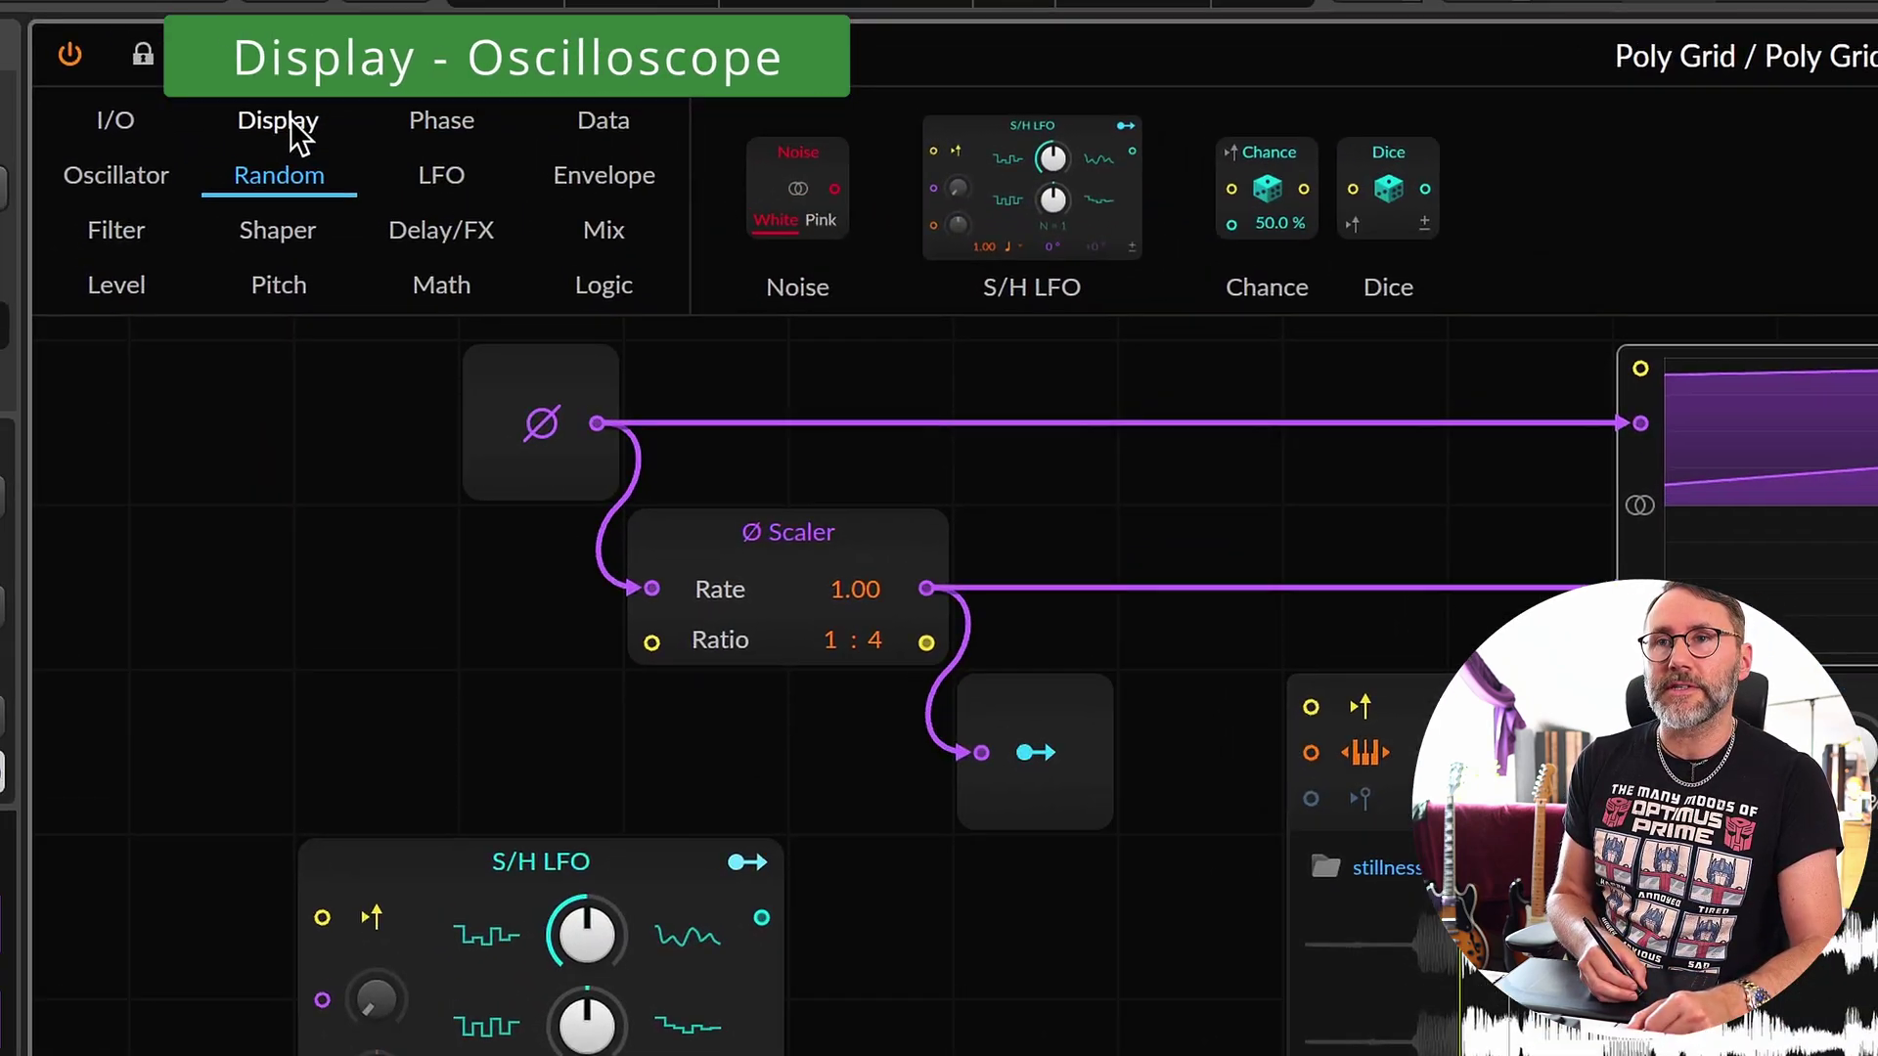
{"action": "left_click", "coordinate": [282, 115]}
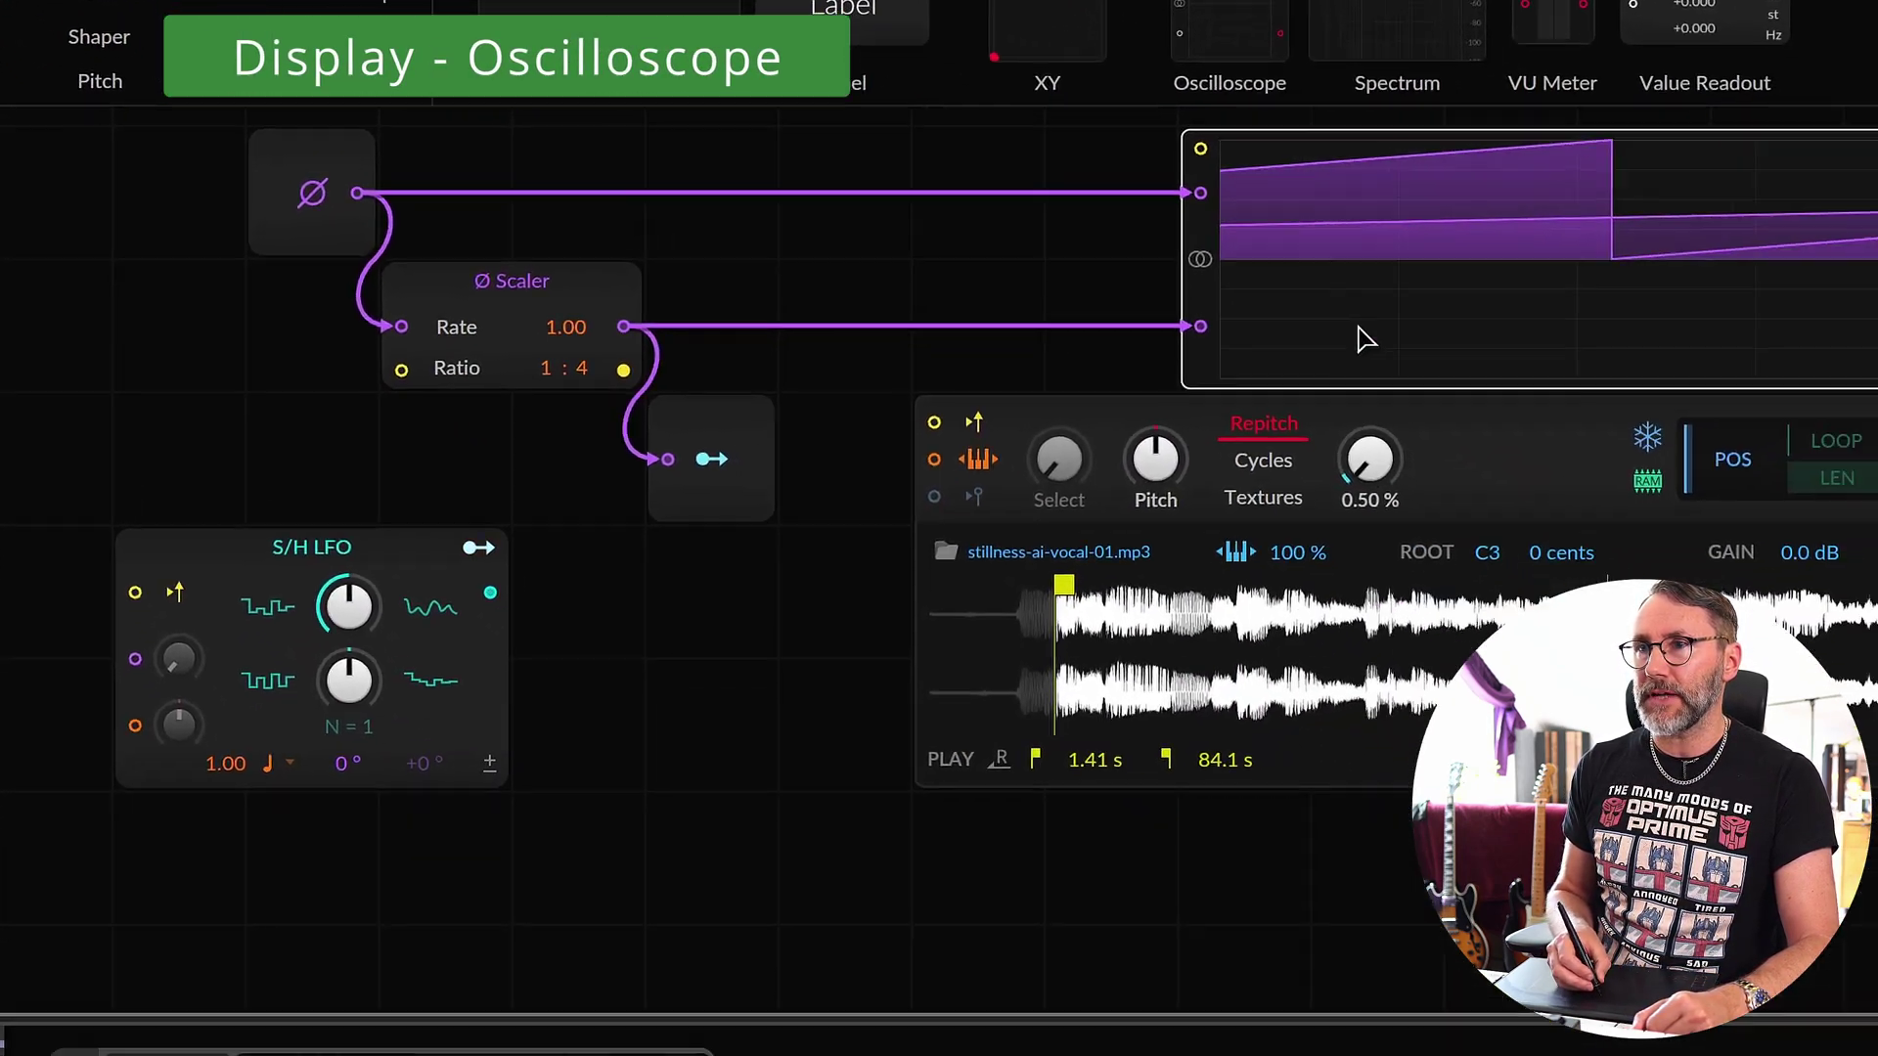
{"action": "left_click_drag", "start_coordinate": [1359, 326], "coordinate": [1209, 894]}
{"action": "scroll", "coordinate": [1549, 906], "scroll_direction": "down", "scroll_amount": 2}
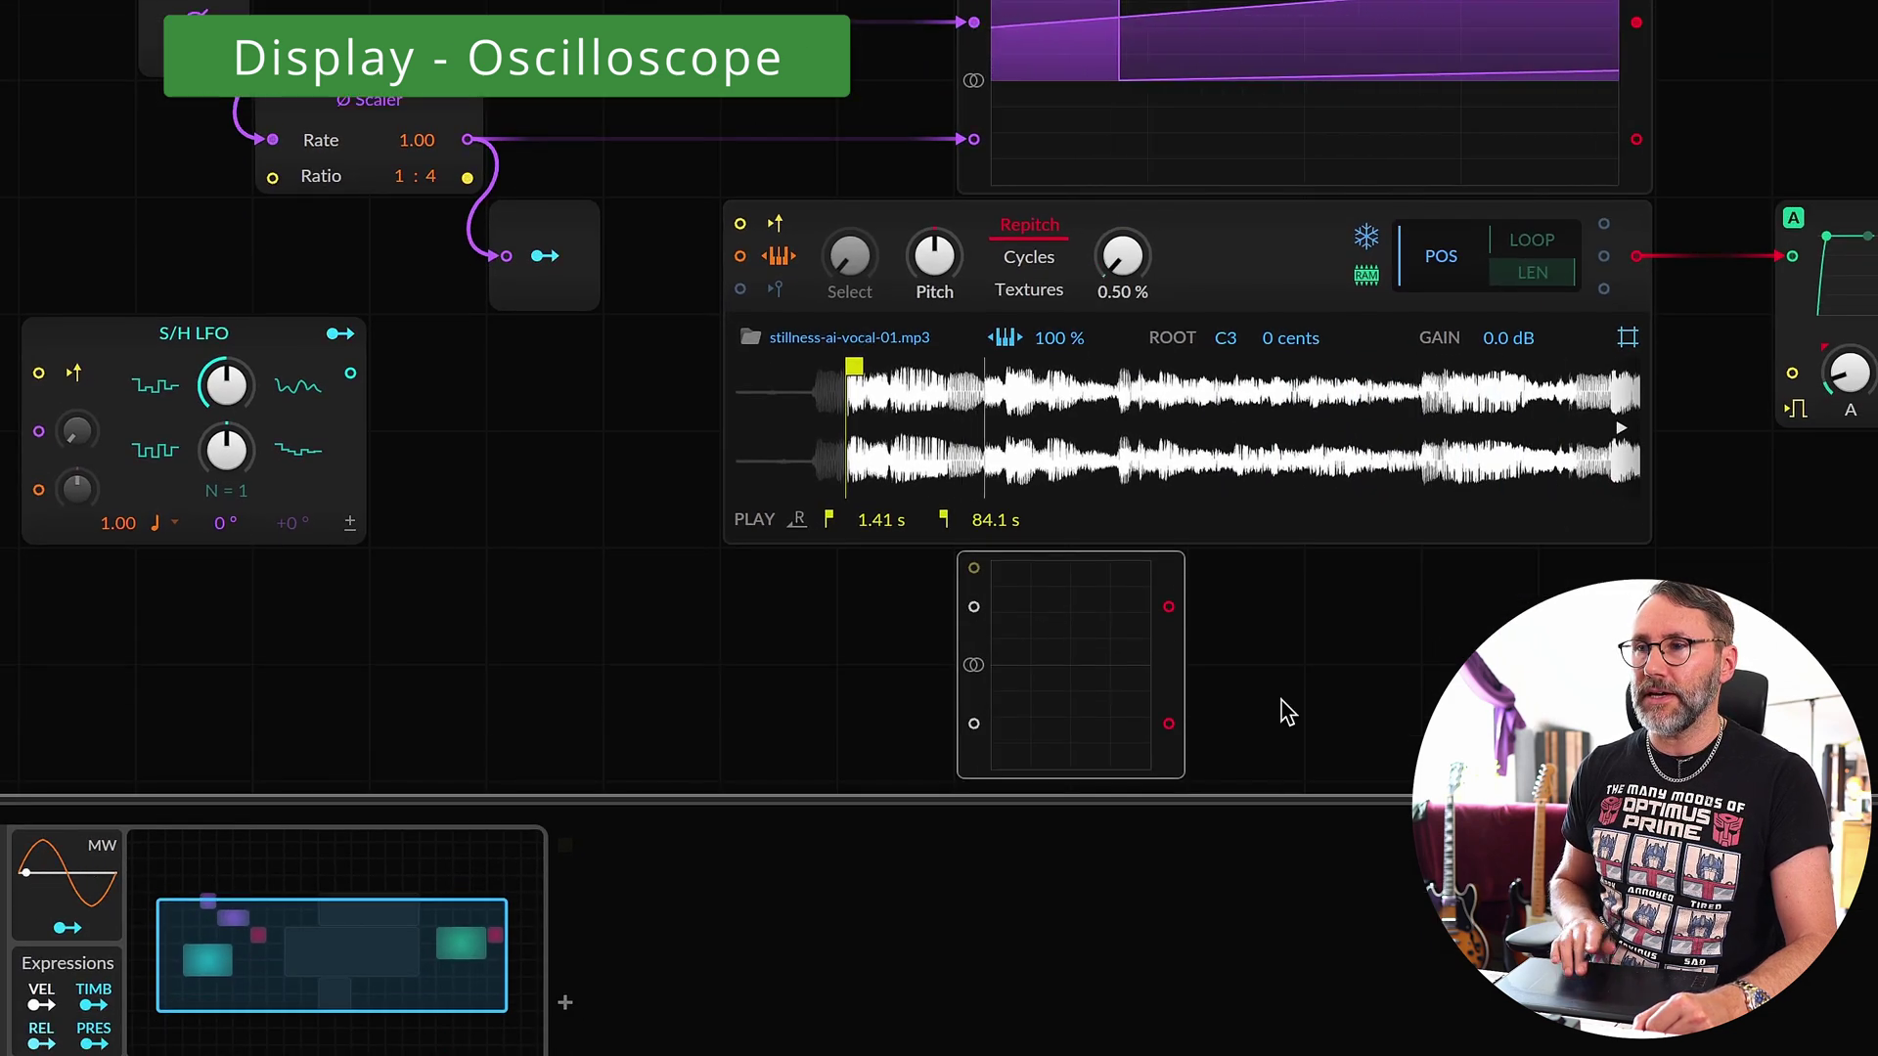
{"action": "left_click_drag", "start_coordinate": [1182, 771], "coordinate": [1650, 773]}
{"action": "scroll", "coordinate": [1011, 679], "scroll_direction": "down", "scroll_amount": 1}
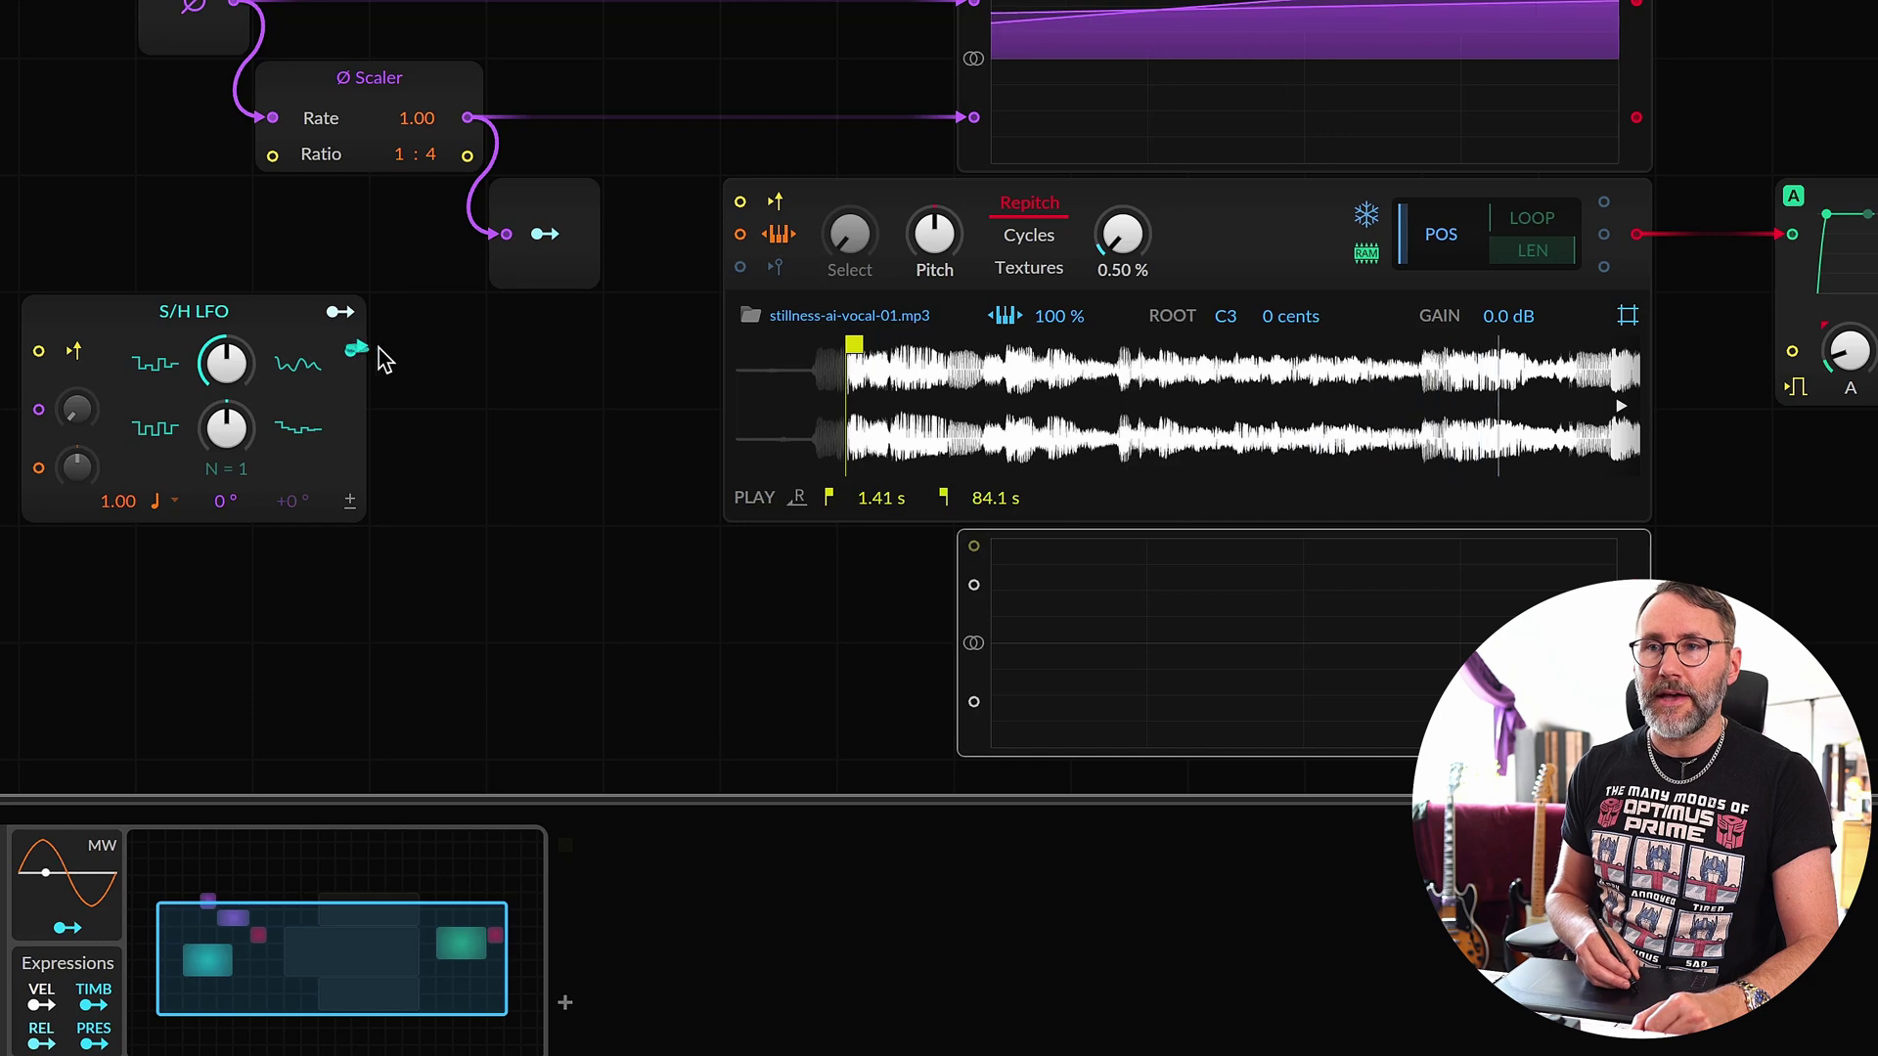
- Connect the S/H LFO output to the lower Oscilloscope's first signal input and view the LFO's available rate units
{"action": "left_click_drag", "start_coordinate": [478, 390], "coordinate": [974, 589]}
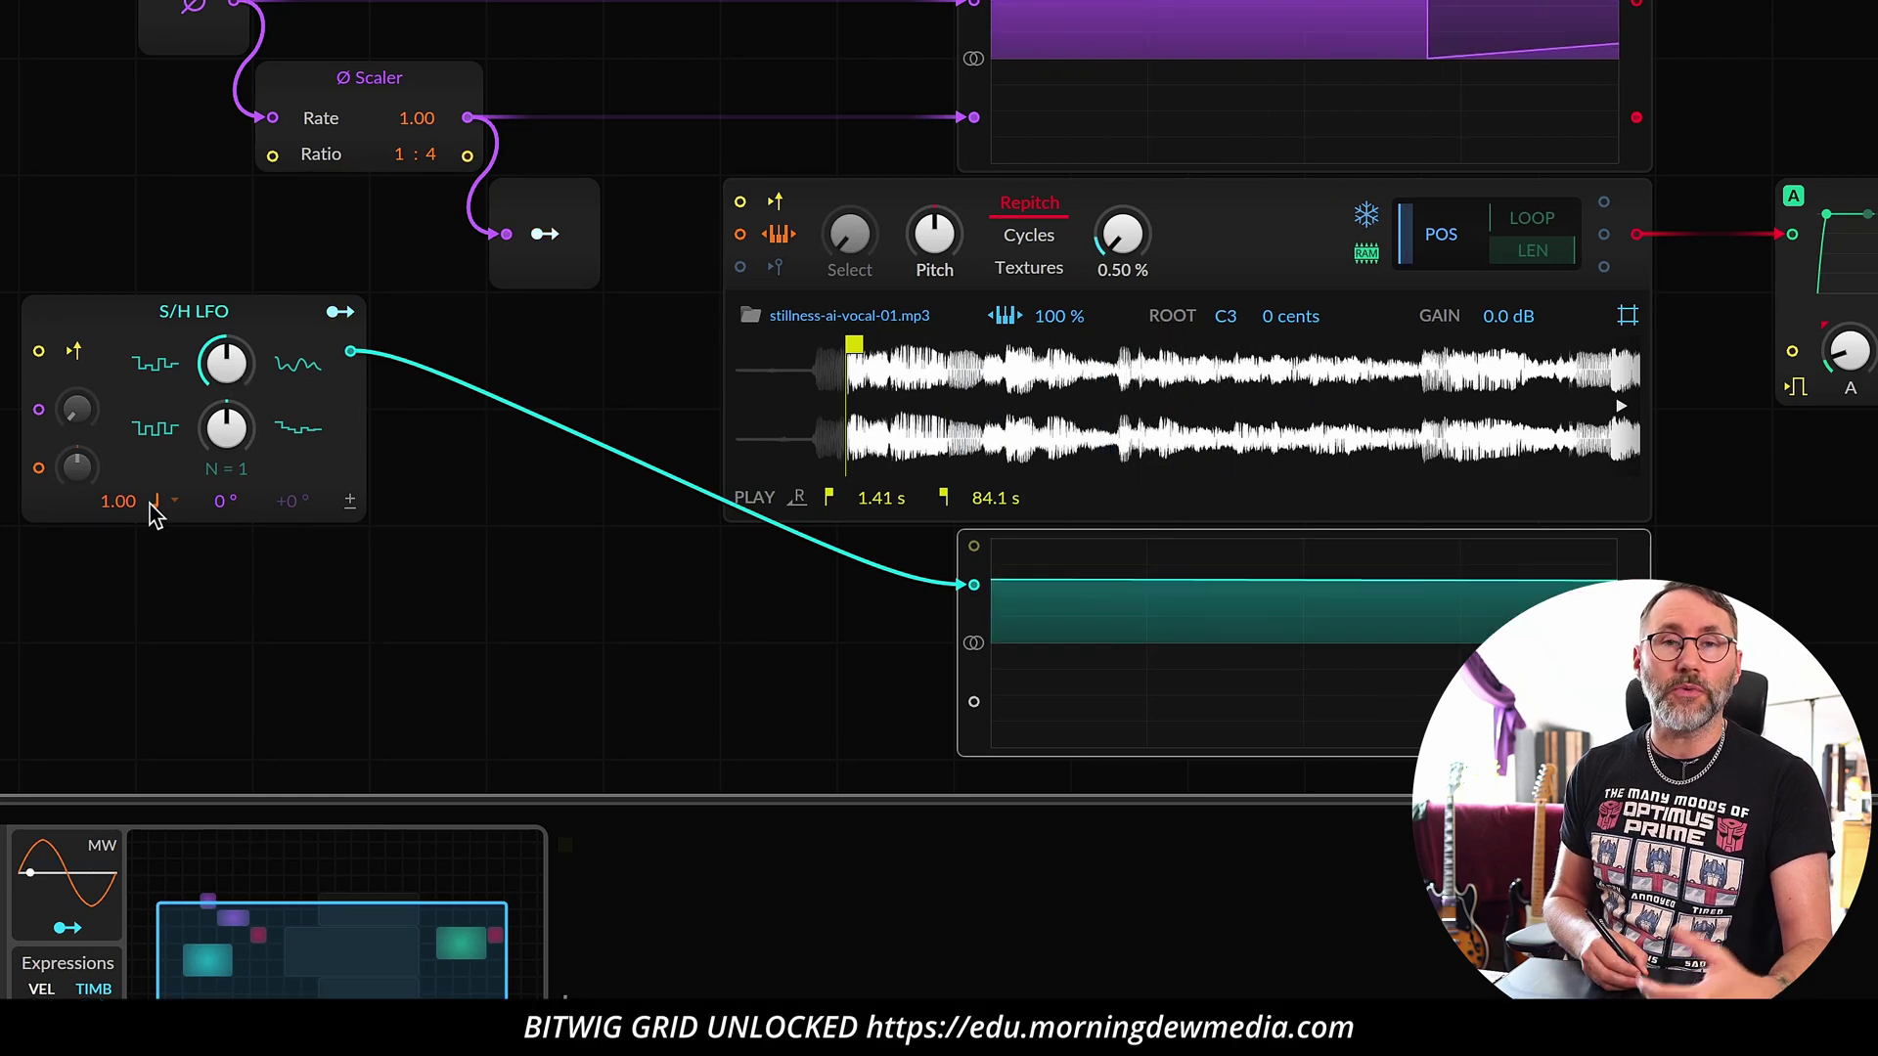
{"action": "left_click", "coordinate": [165, 505]}
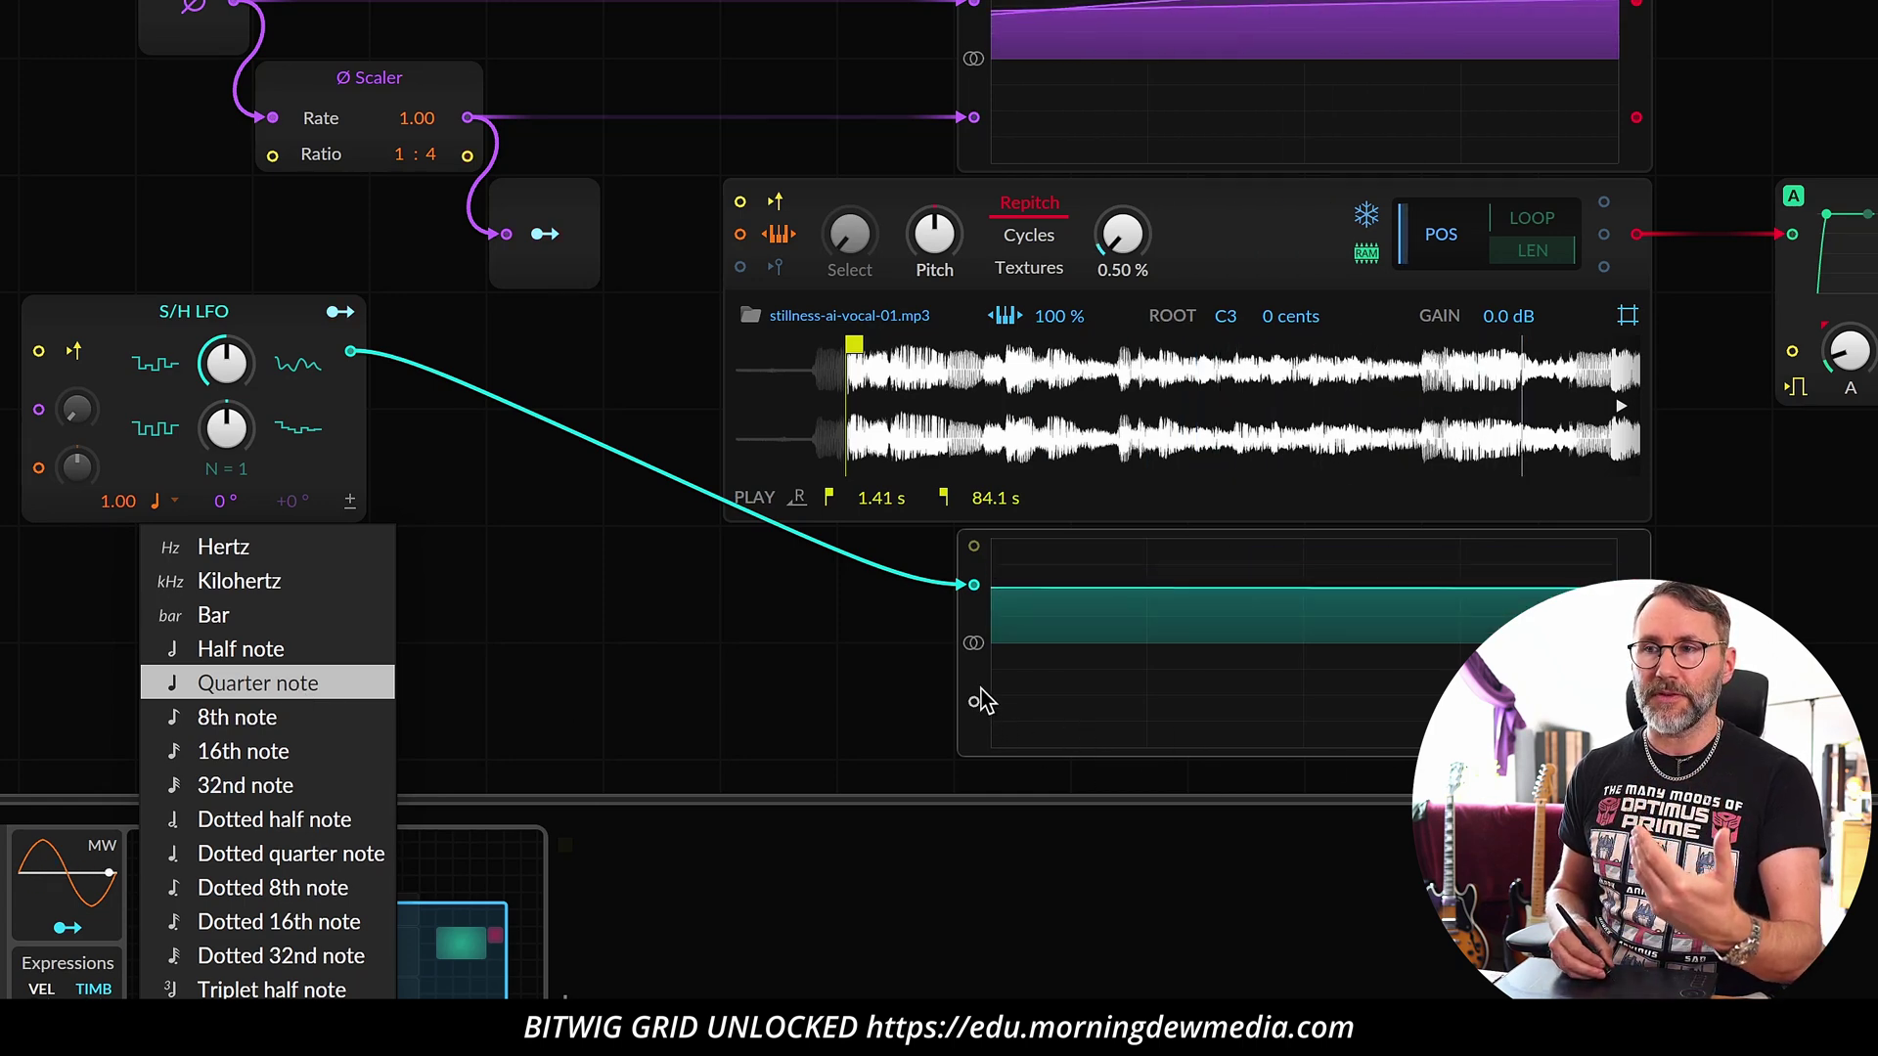
{"action": "left_click", "coordinate": [957, 668]}
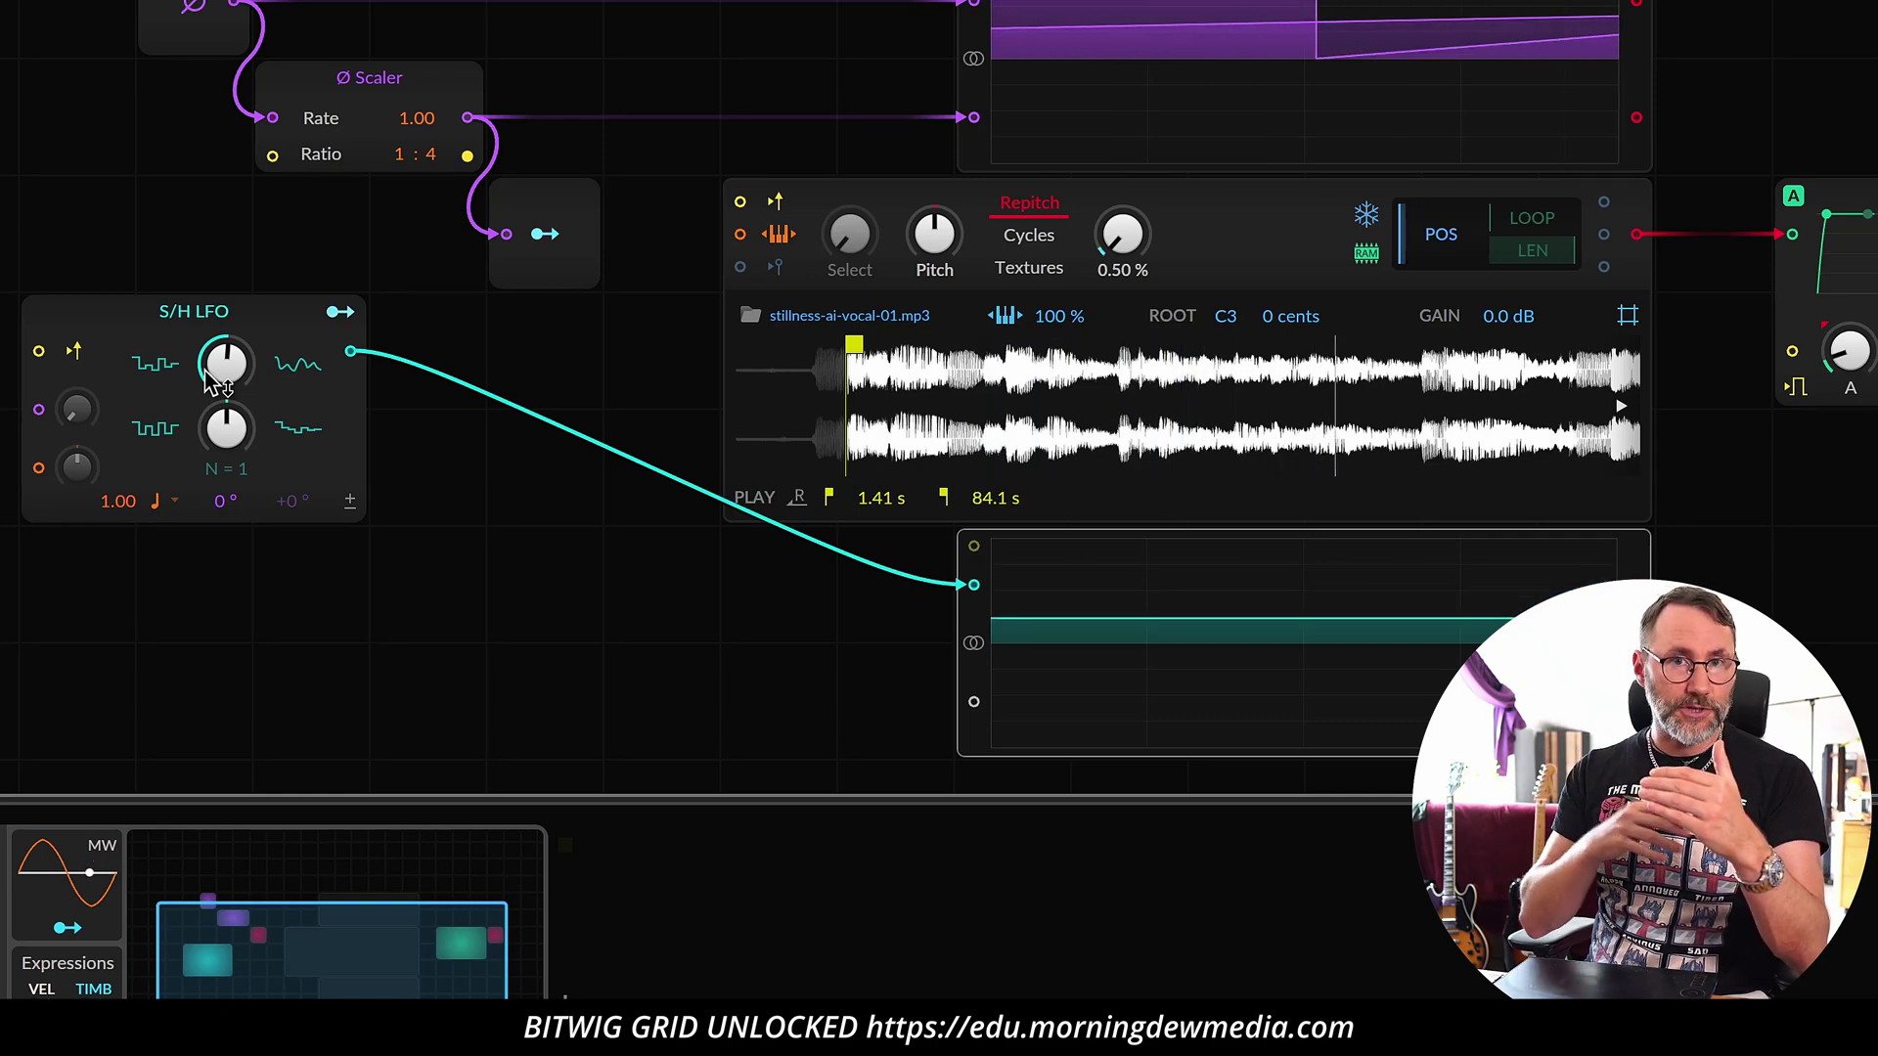
- Turn the S/H LFO's upper smoothing knob down to its fully stepped minimum and set the lower Oscilloscope's mode to Slow
{"action": "left_click_drag", "start_coordinate": [210, 367], "coordinate": [221, 584]}
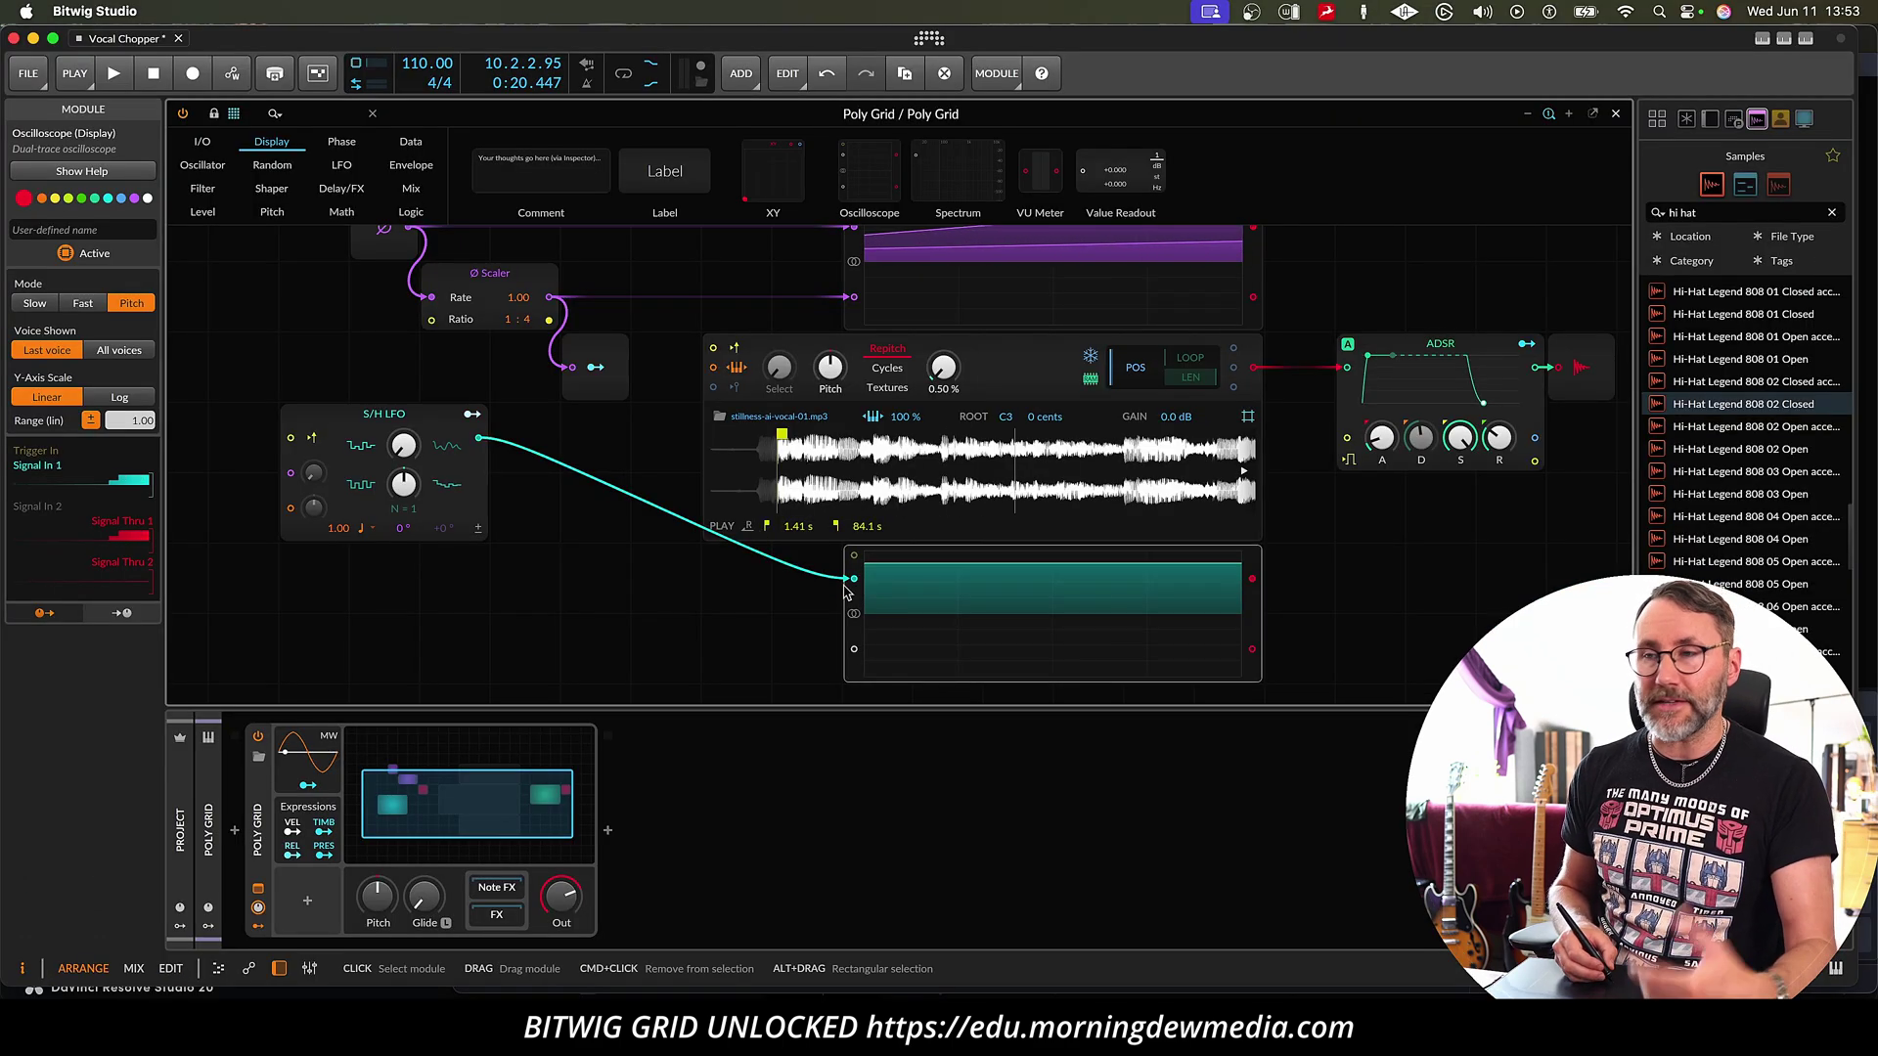
{"action": "left_click", "coordinate": [83, 305]}
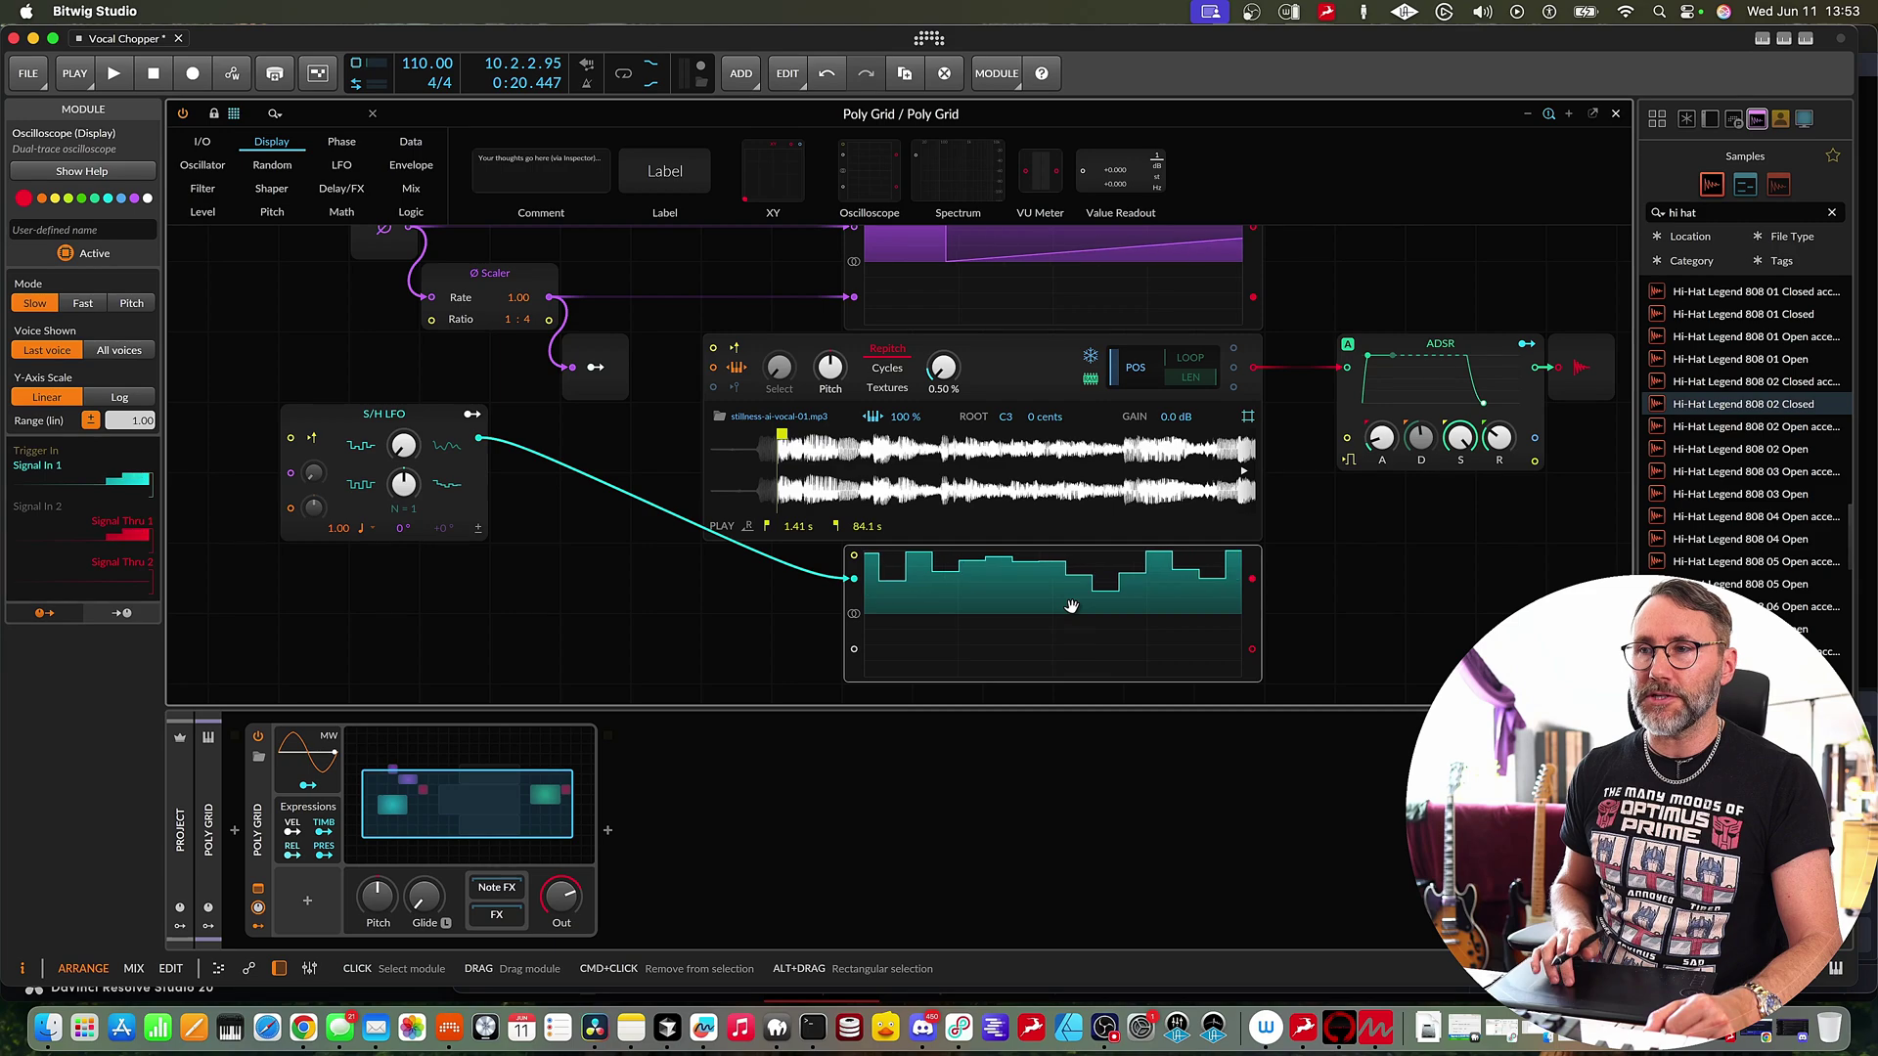
- Add a Sum module below Modulator Out and connect the Ø Scaler's phase output and the S/H LFO output to its inputs
{"action": "scroll", "coordinate": [1071, 606], "scroll_direction": "up", "scroll_amount": 1}
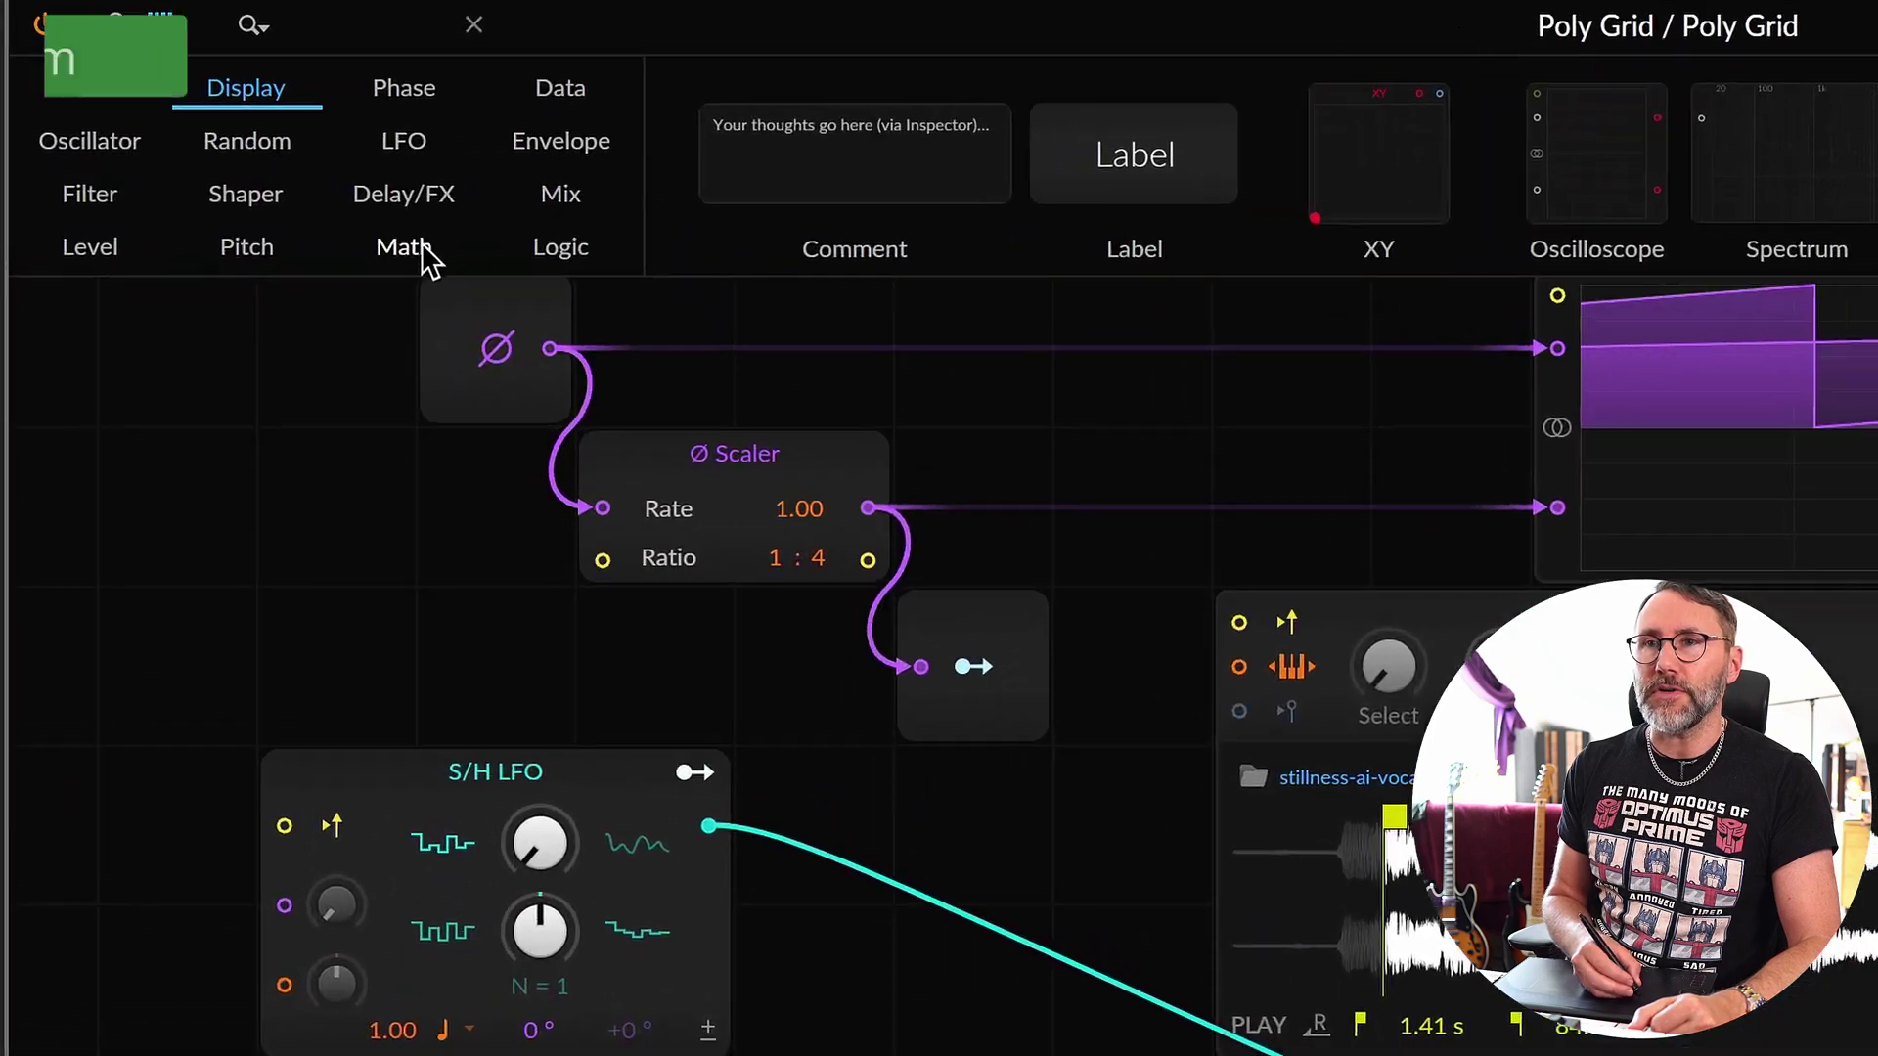
{"action": "left_click", "coordinate": [342, 212]}
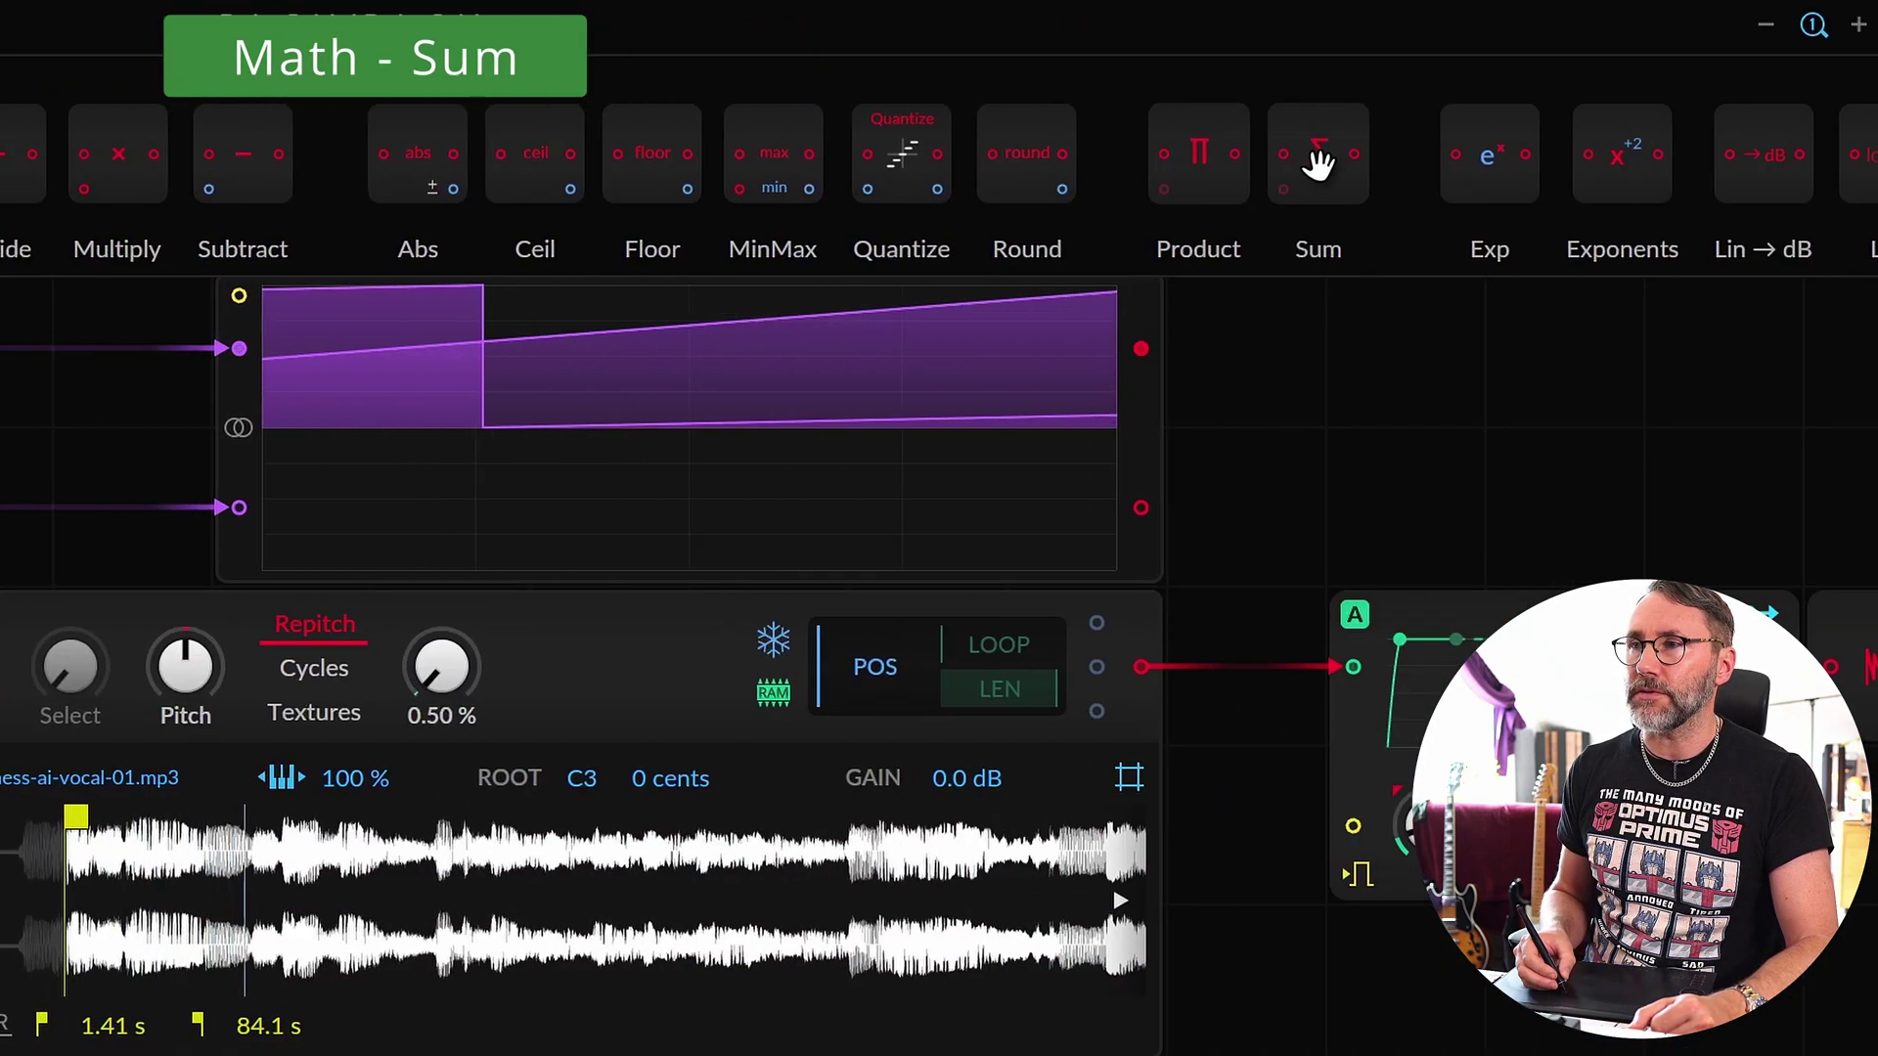
{"action": "left_click_drag", "start_coordinate": [1322, 156], "coordinate": [421, 566]}
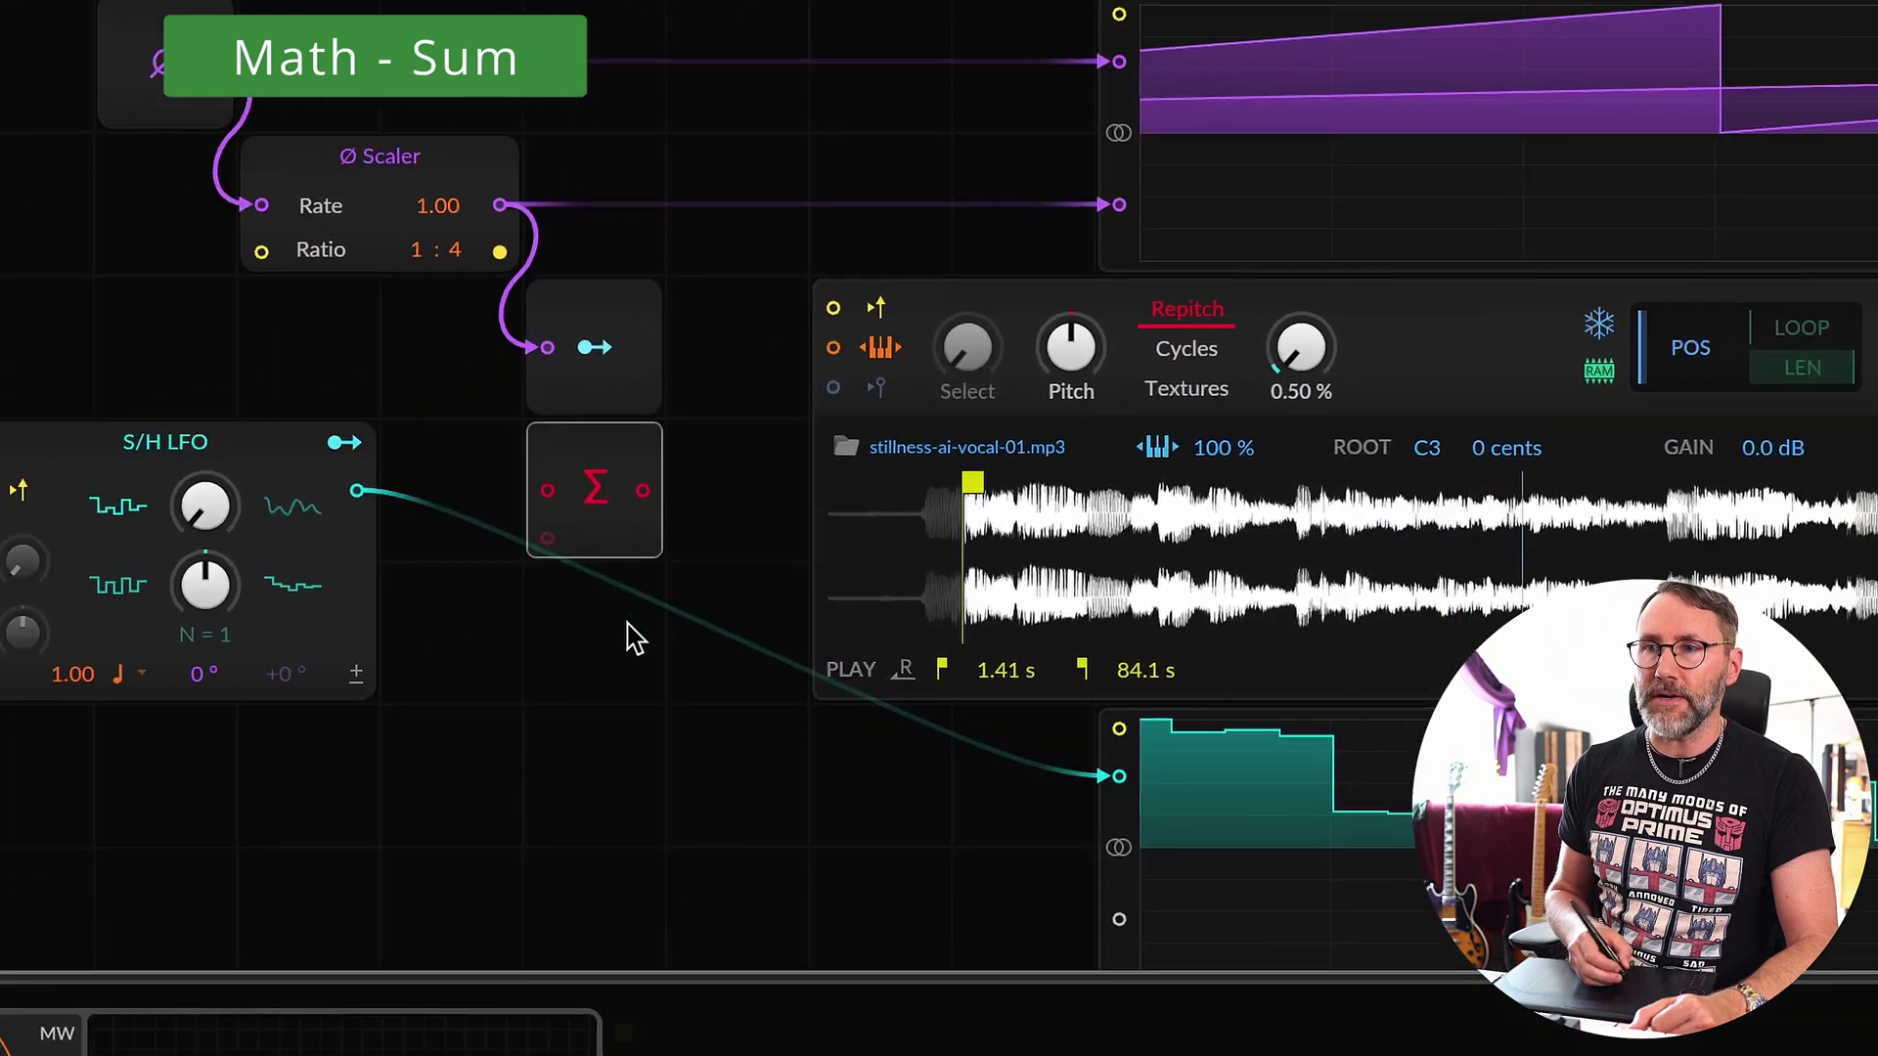
{"action": "left_click", "coordinate": [435, 171]}
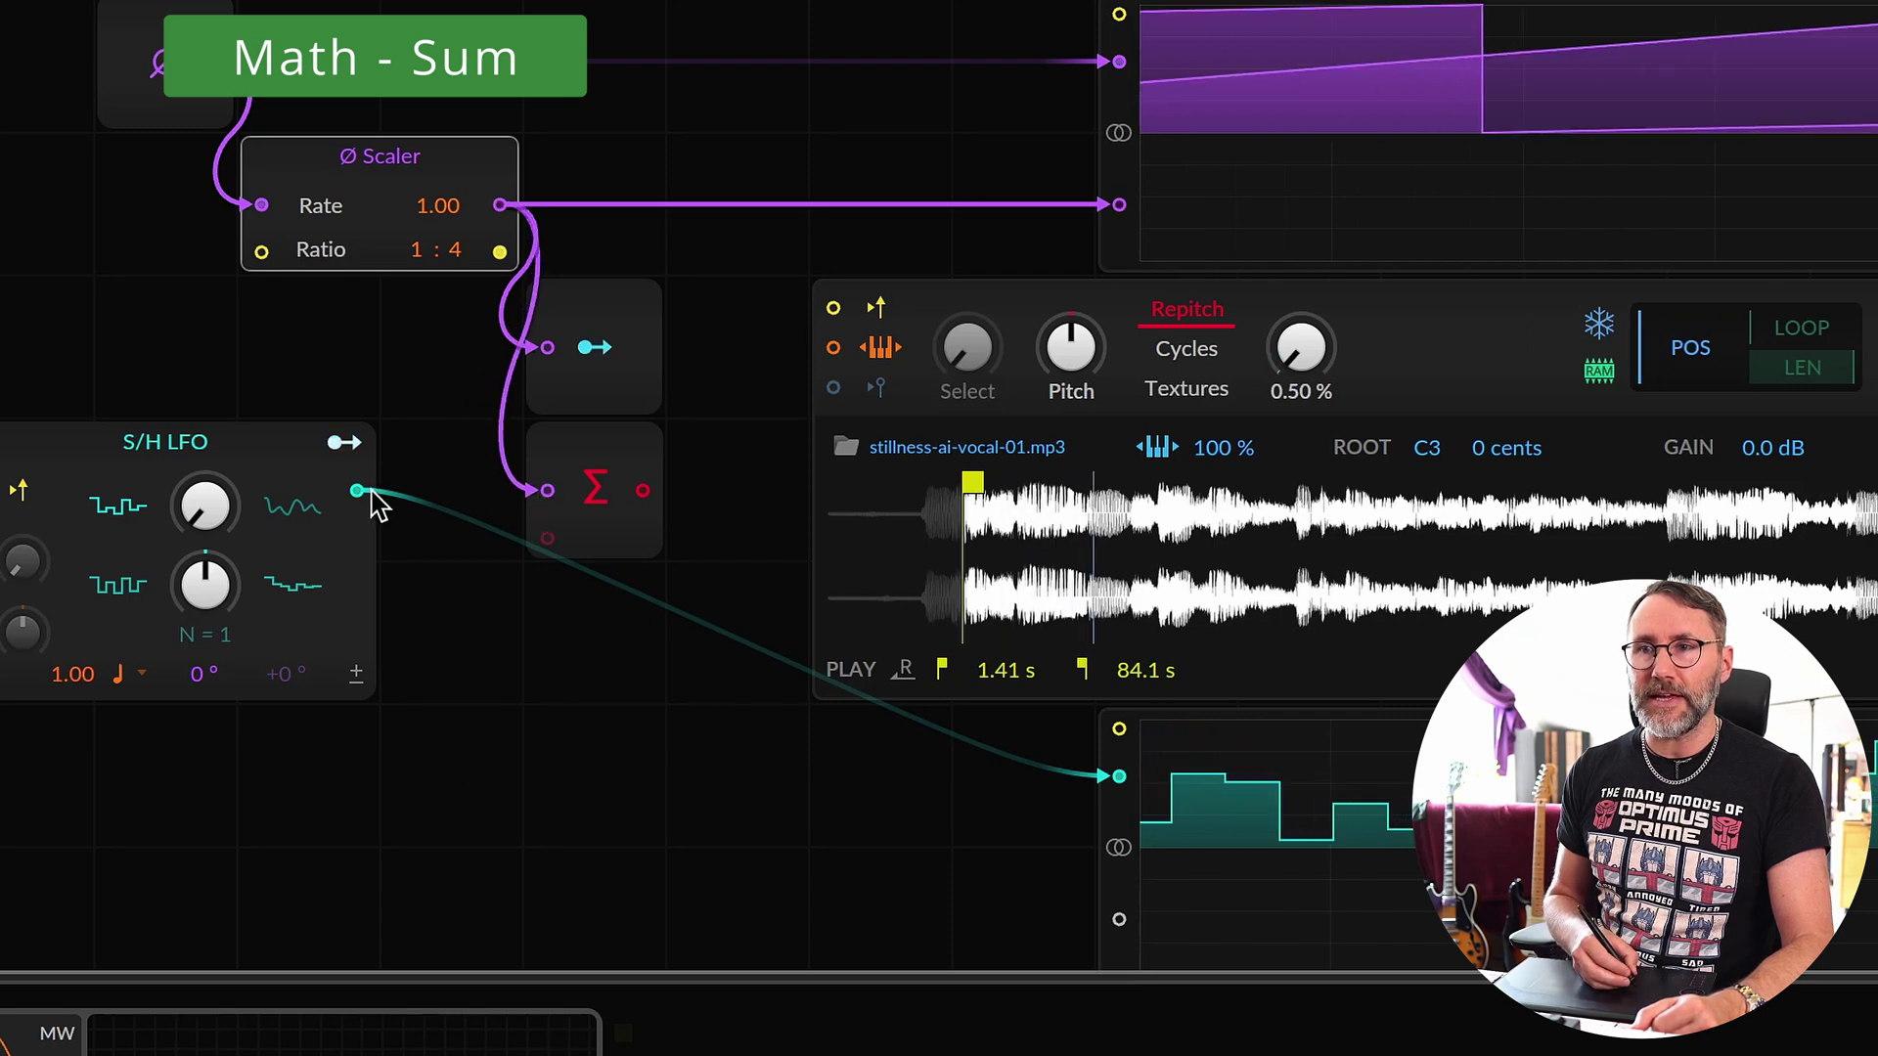
{"action": "left_click_drag", "start_coordinate": [545, 554], "coordinate": [541, 553]}
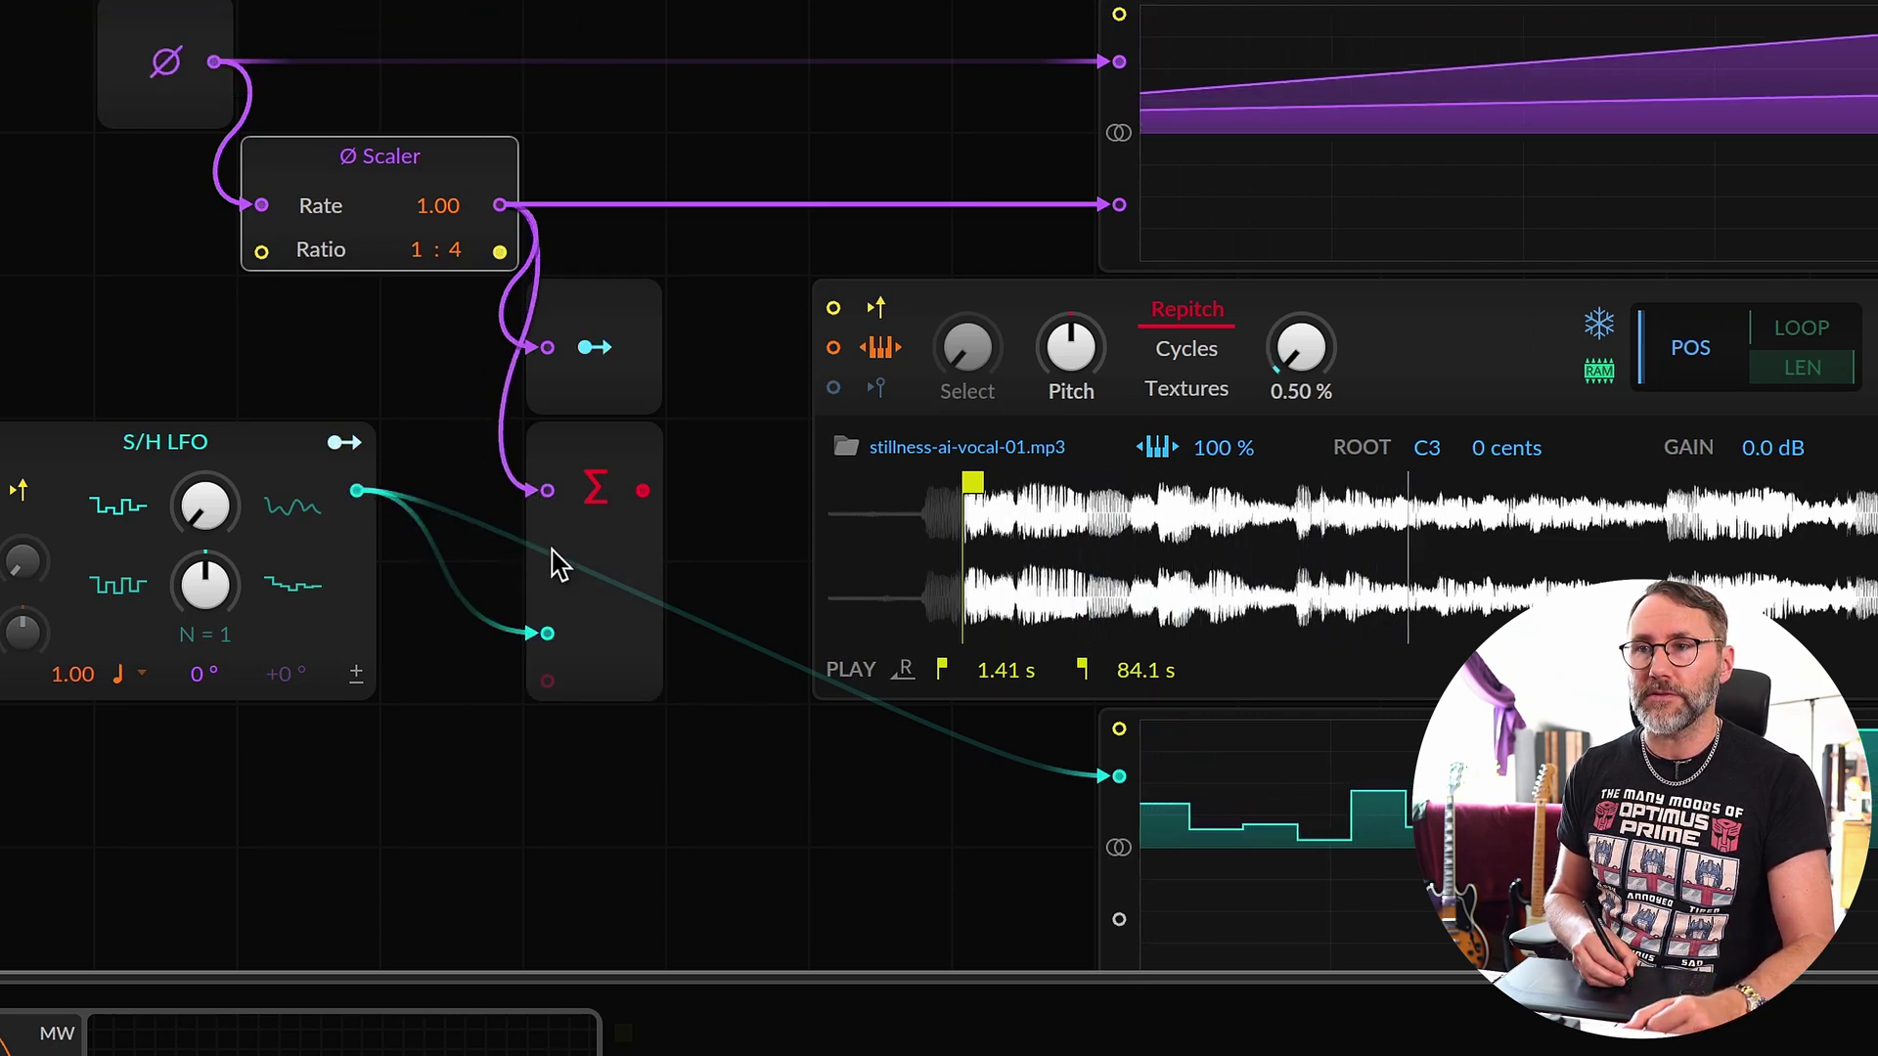
- Move Modulator Out one grid cell to the right and replace its Ø Scaler input with the Sum output
{"action": "left_click_drag", "start_coordinate": [629, 369], "coordinate": [704, 328]}
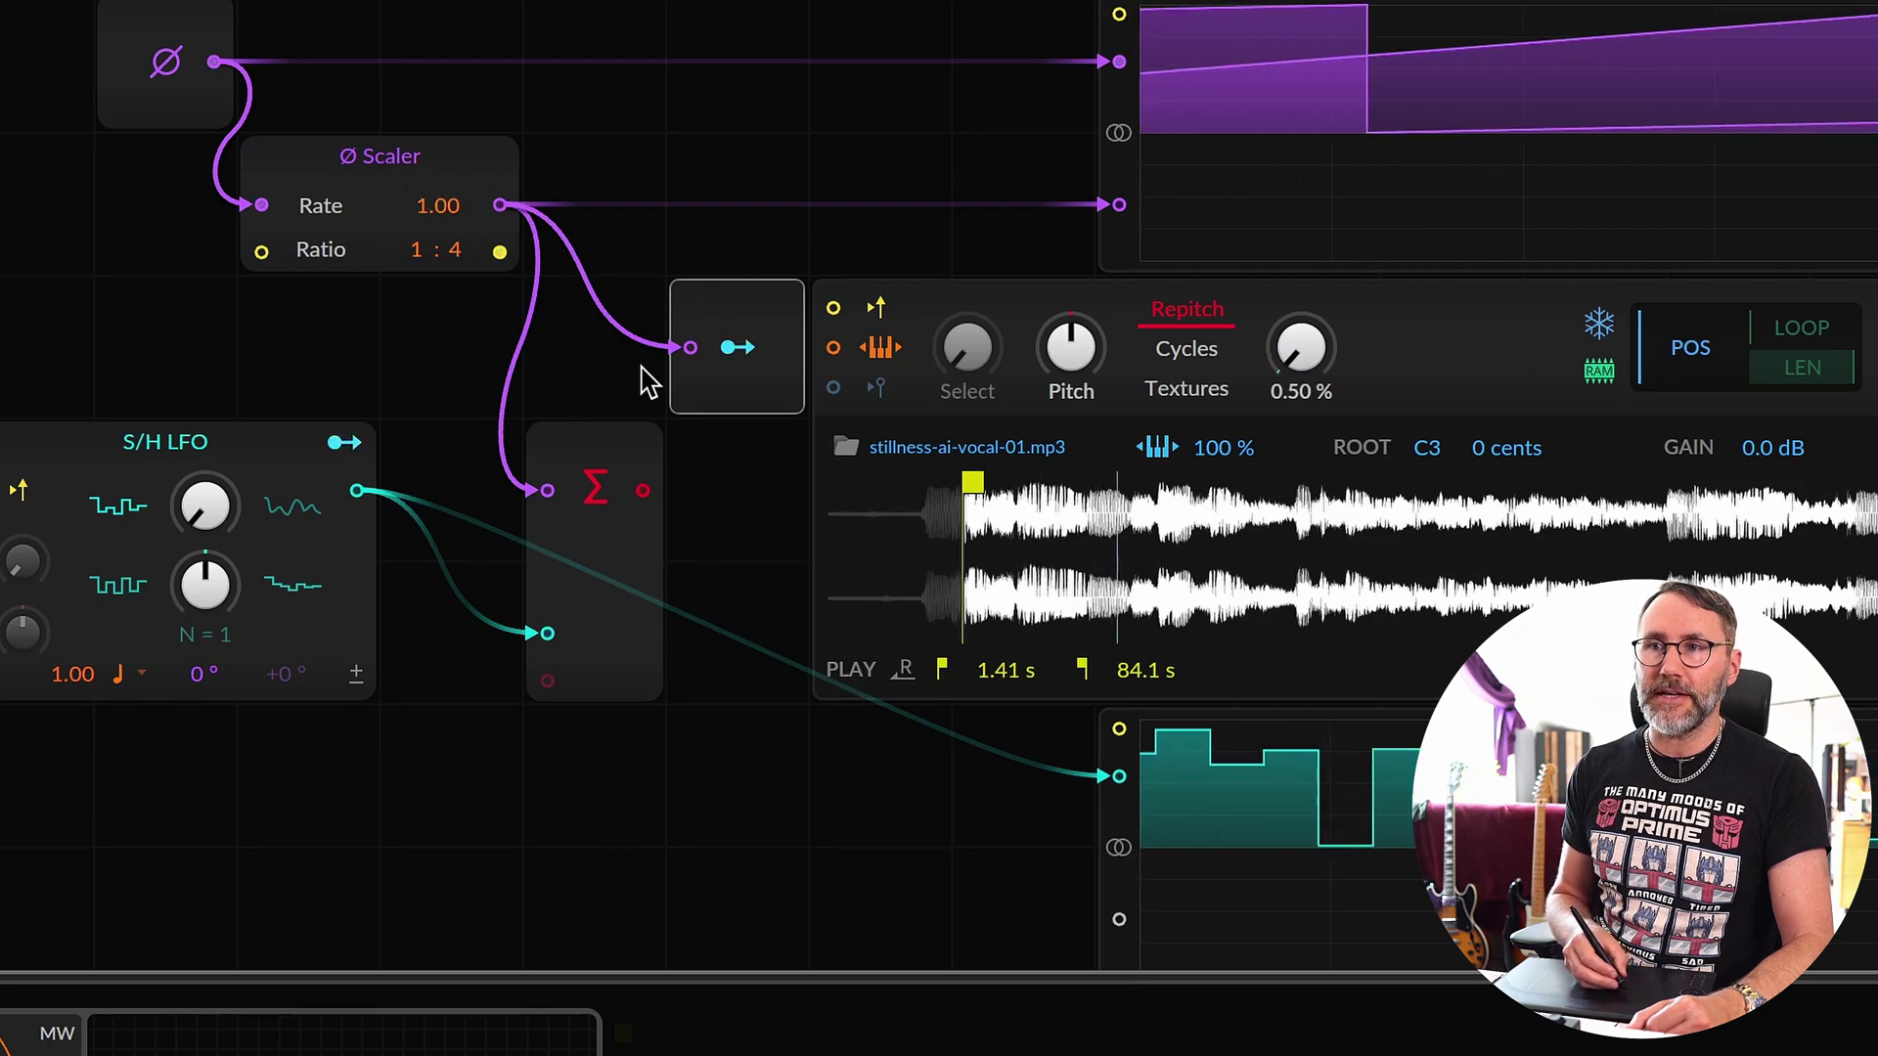
{"action": "mouse_move", "coordinate": [685, 354]}
{"action": "left_mouse_down"}
{"action": "mouse_move", "coordinate": [616, 482]}
{"action": "mouse_move", "coordinate": [636, 385]}
{"action": "mouse_move", "coordinate": [690, 348]}
{"action": "left_mouse_up"}
{"action": "left_click", "coordinate": [637, 497]}
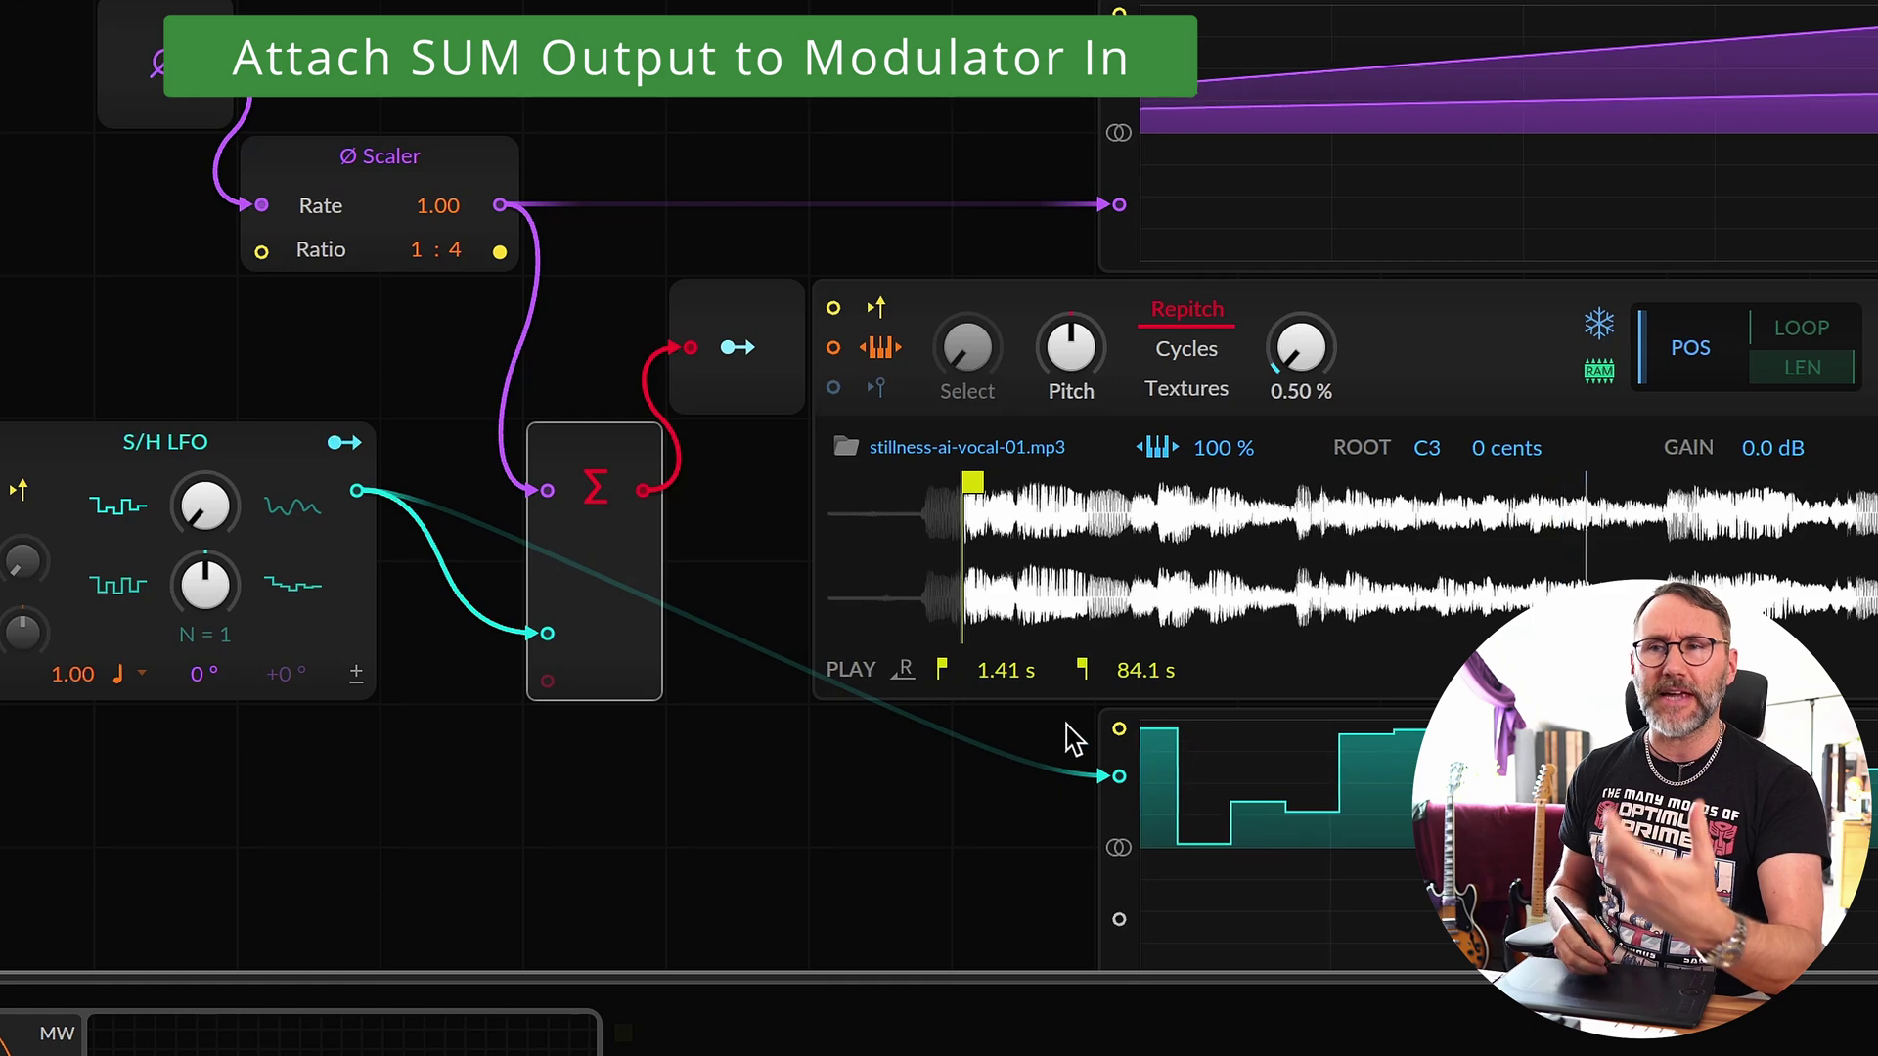
- Connect the Sum output to the lower Oscilloscope's second signal input and raise the Sampler's playhead position to 15%
{"action": "left_click_drag", "start_coordinate": [606, 536], "coordinate": [947, 849]}
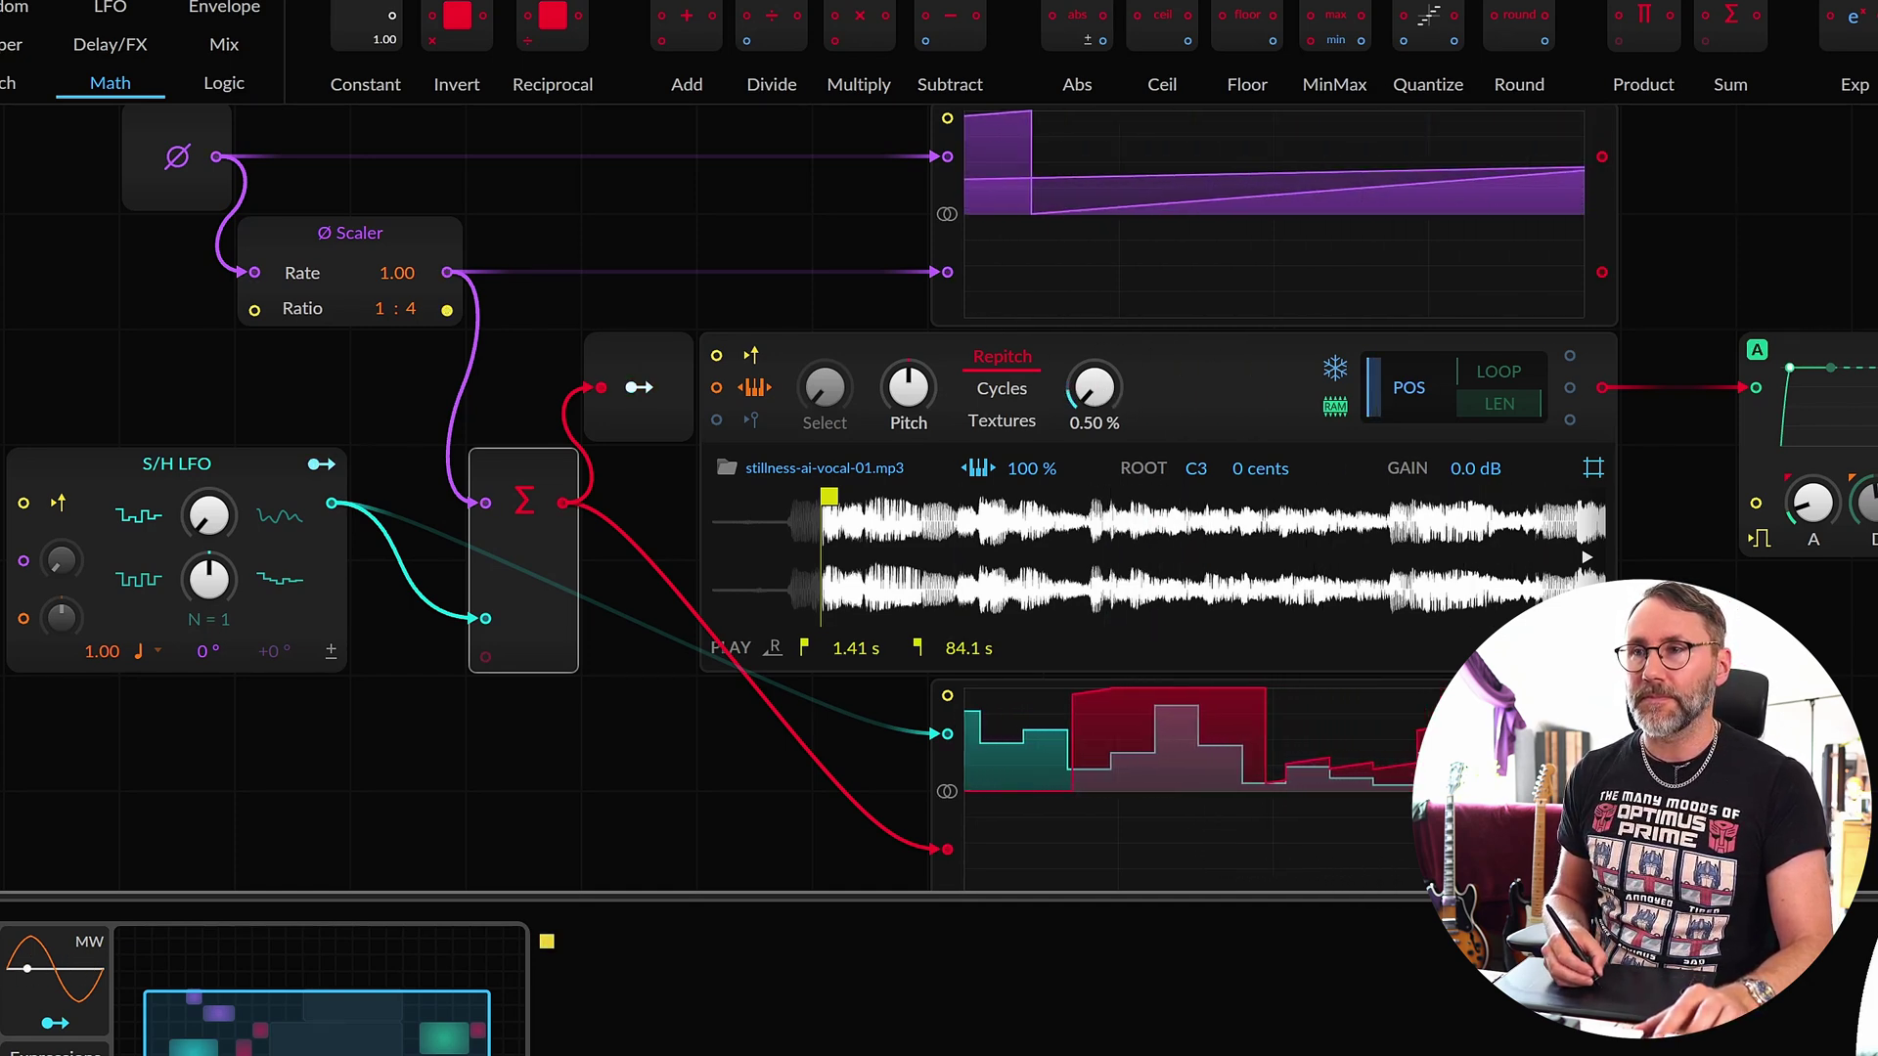
{"action": "left_click_drag", "start_coordinate": [1095, 385], "coordinate": [1093, 344]}
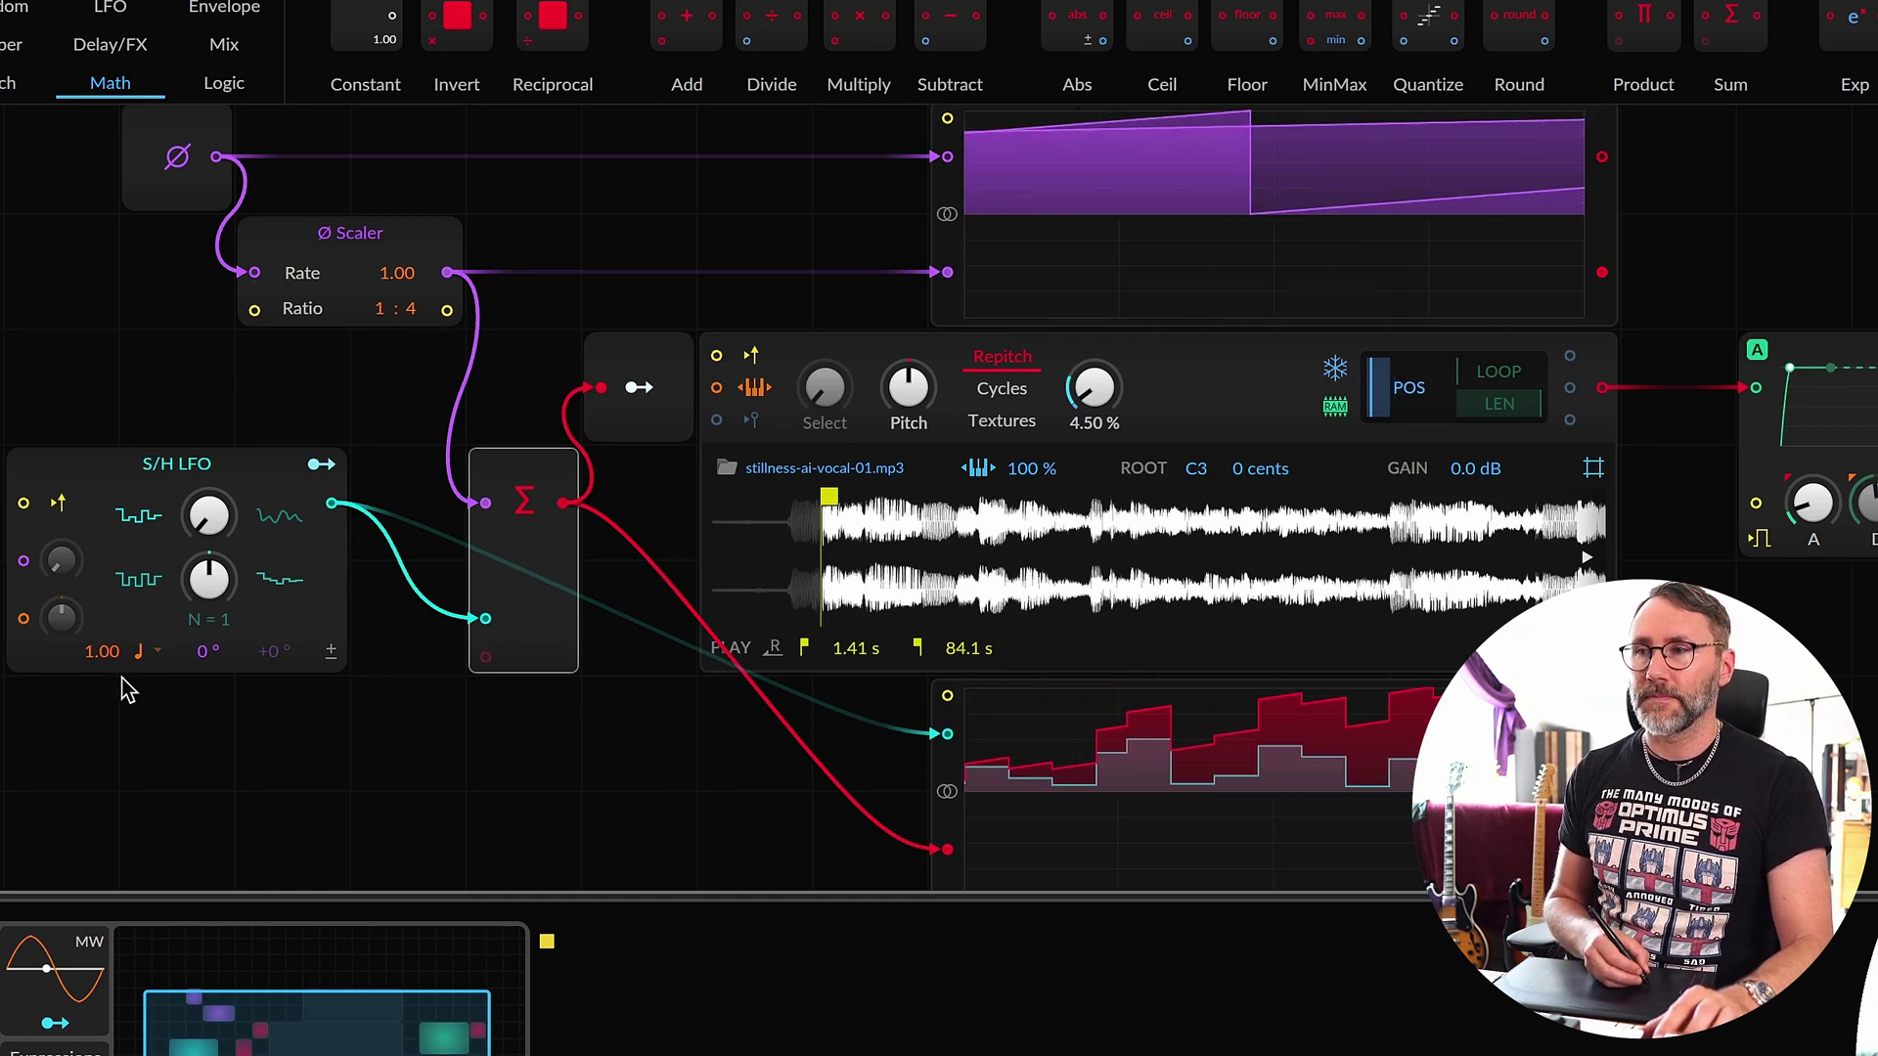
{"action": "left_click_drag", "start_coordinate": [1092, 391], "coordinate": [1098, 294]}
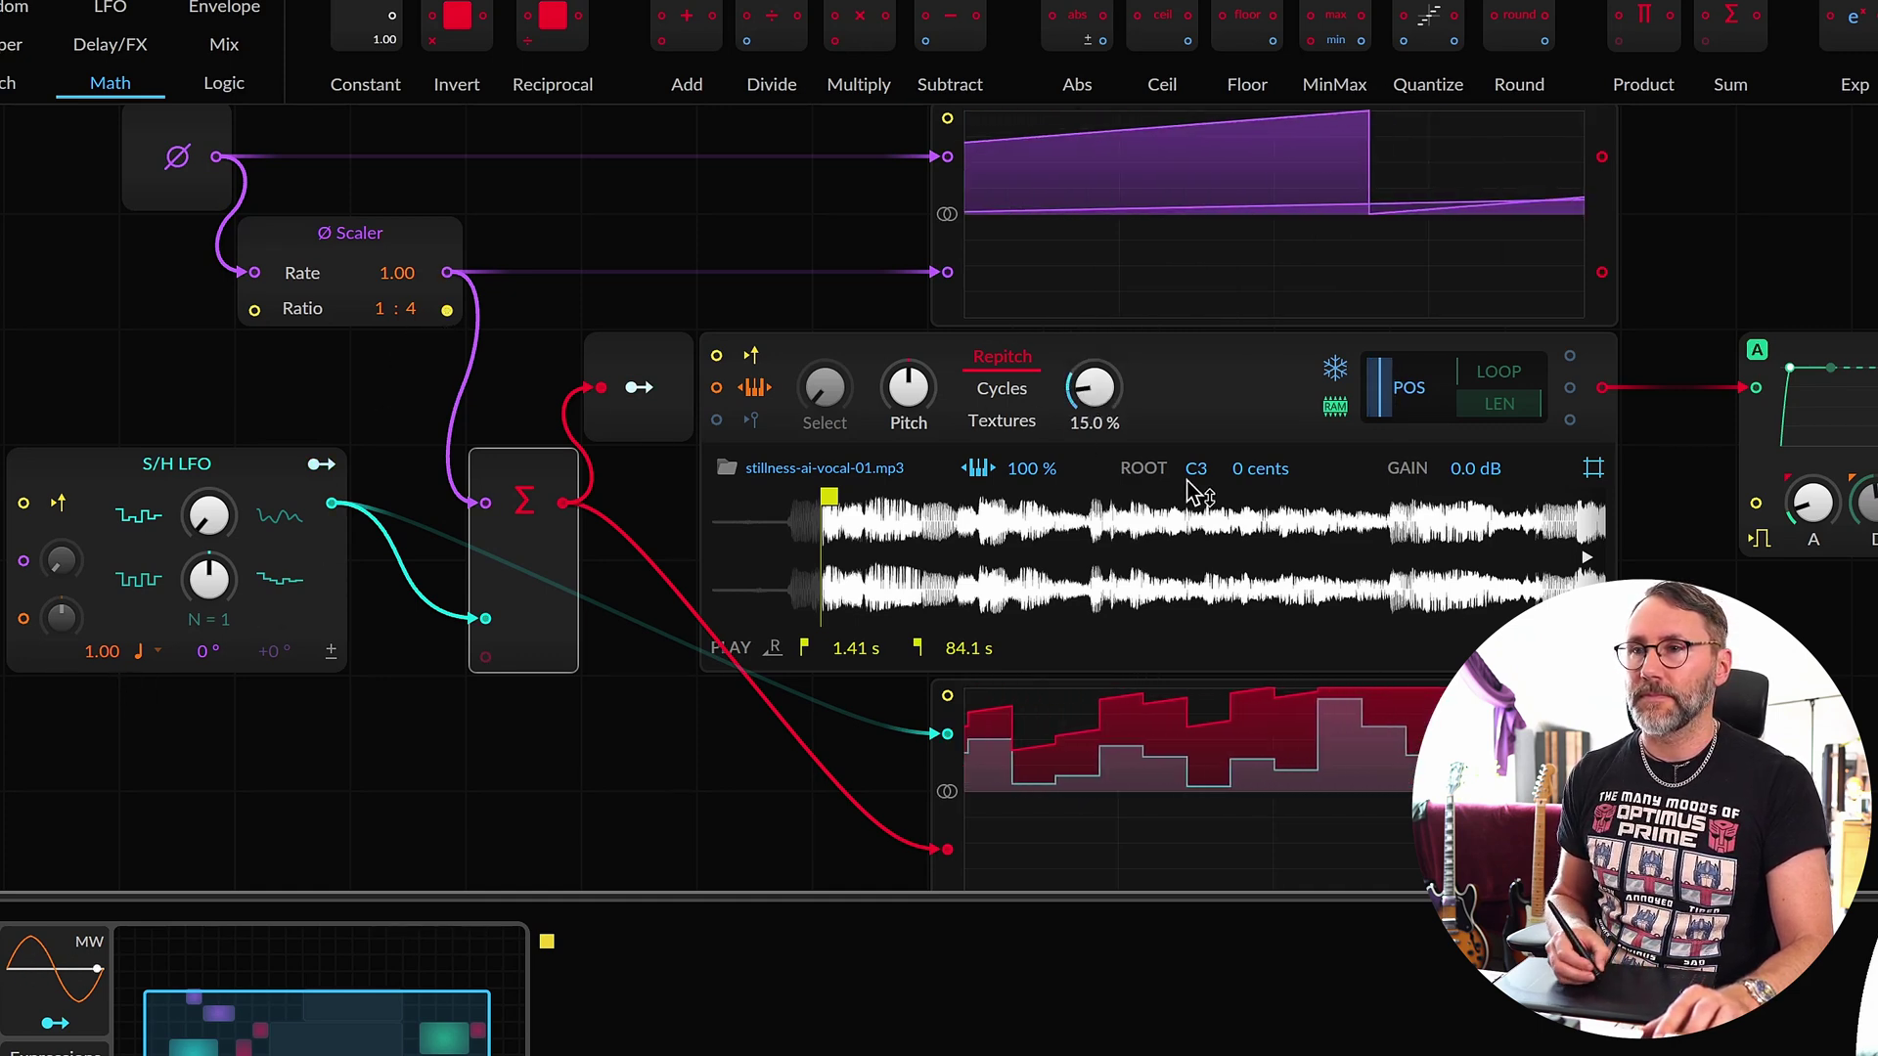
- Set the Sampler's playhead position to 9% and adjust how strongly Modulator Out modulates it
{"action": "left_click_drag", "start_coordinate": [1264, 566], "coordinate": [1265, 645]}
{"action": "mouse_move", "coordinate": [1156, 578]}
{"action": "left_mouse_down"}
{"action": "mouse_move", "coordinate": [1118, 578]}
{"action": "mouse_move", "coordinate": [1131, 633]}
{"action": "left_mouse_up"}
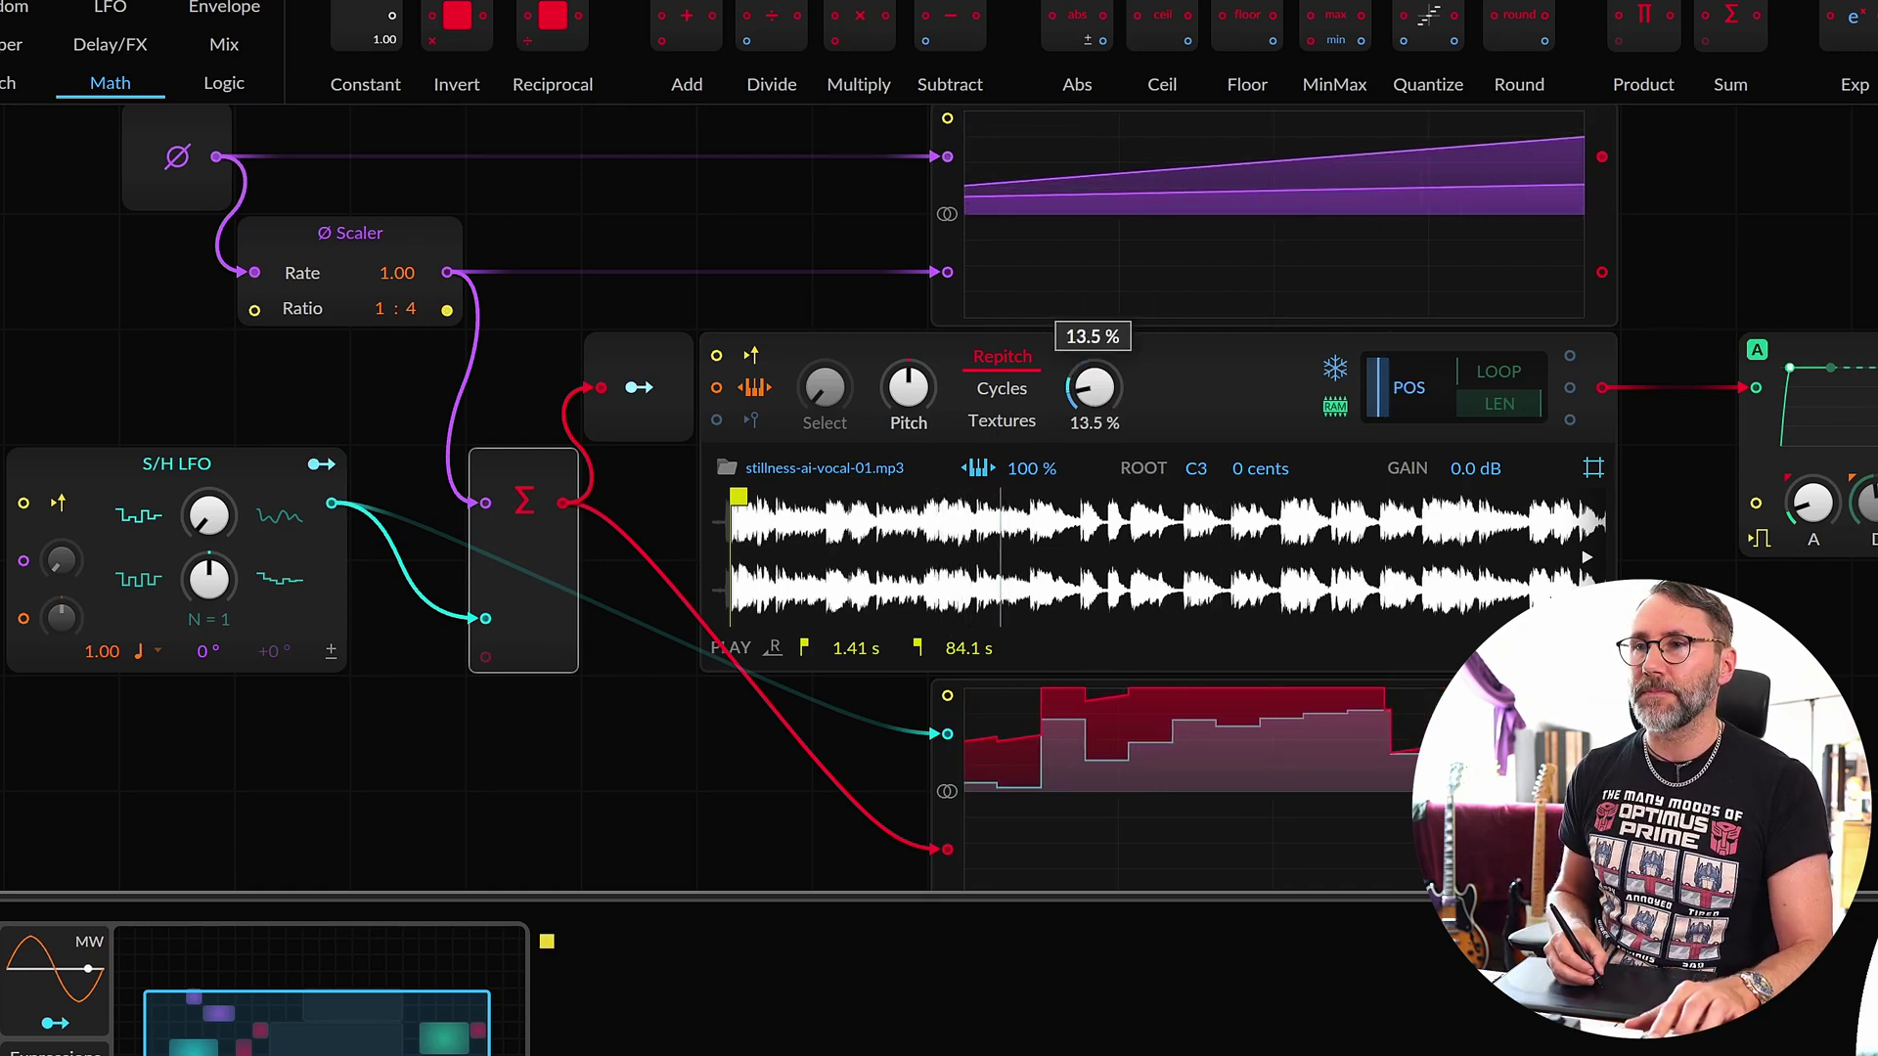
{"action": "left_click", "coordinate": [639, 387]}
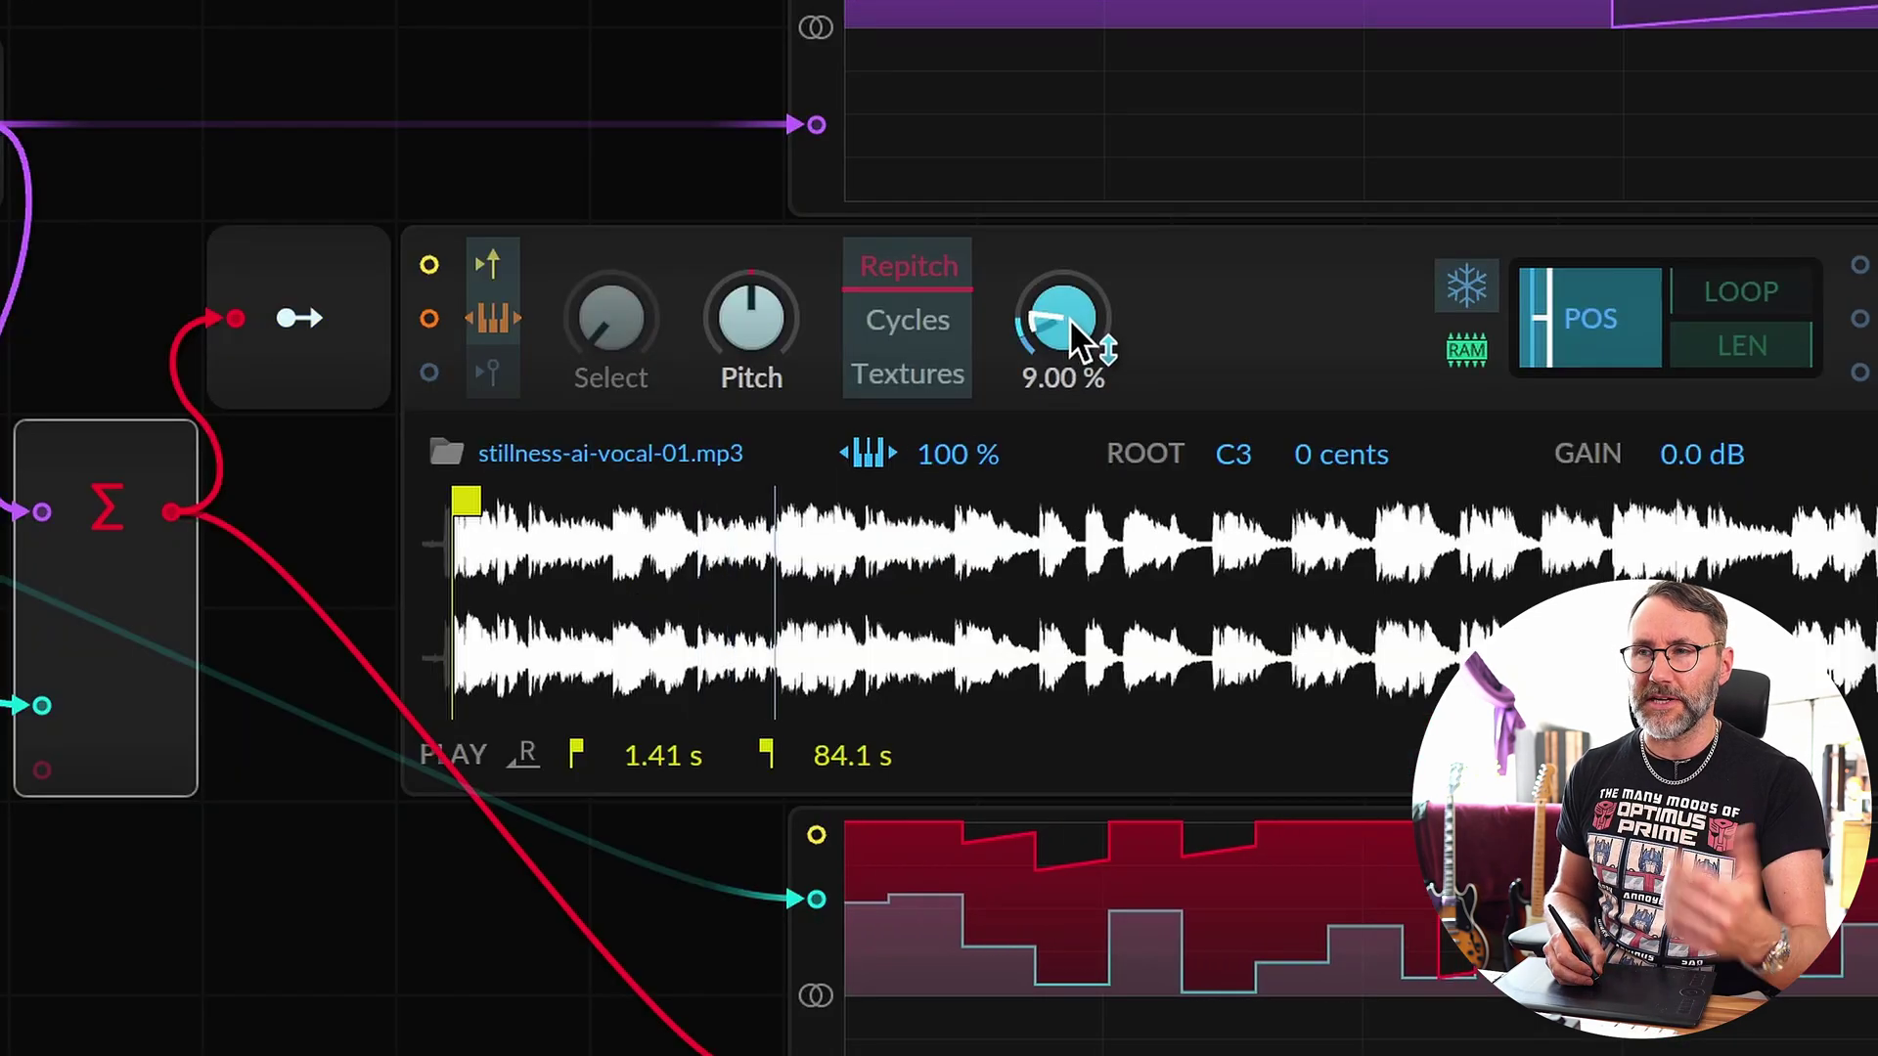
{"action": "left_click_drag", "start_coordinate": [1070, 319], "coordinate": [1069, 287]}
{"action": "left_click", "coordinate": [309, 305]}
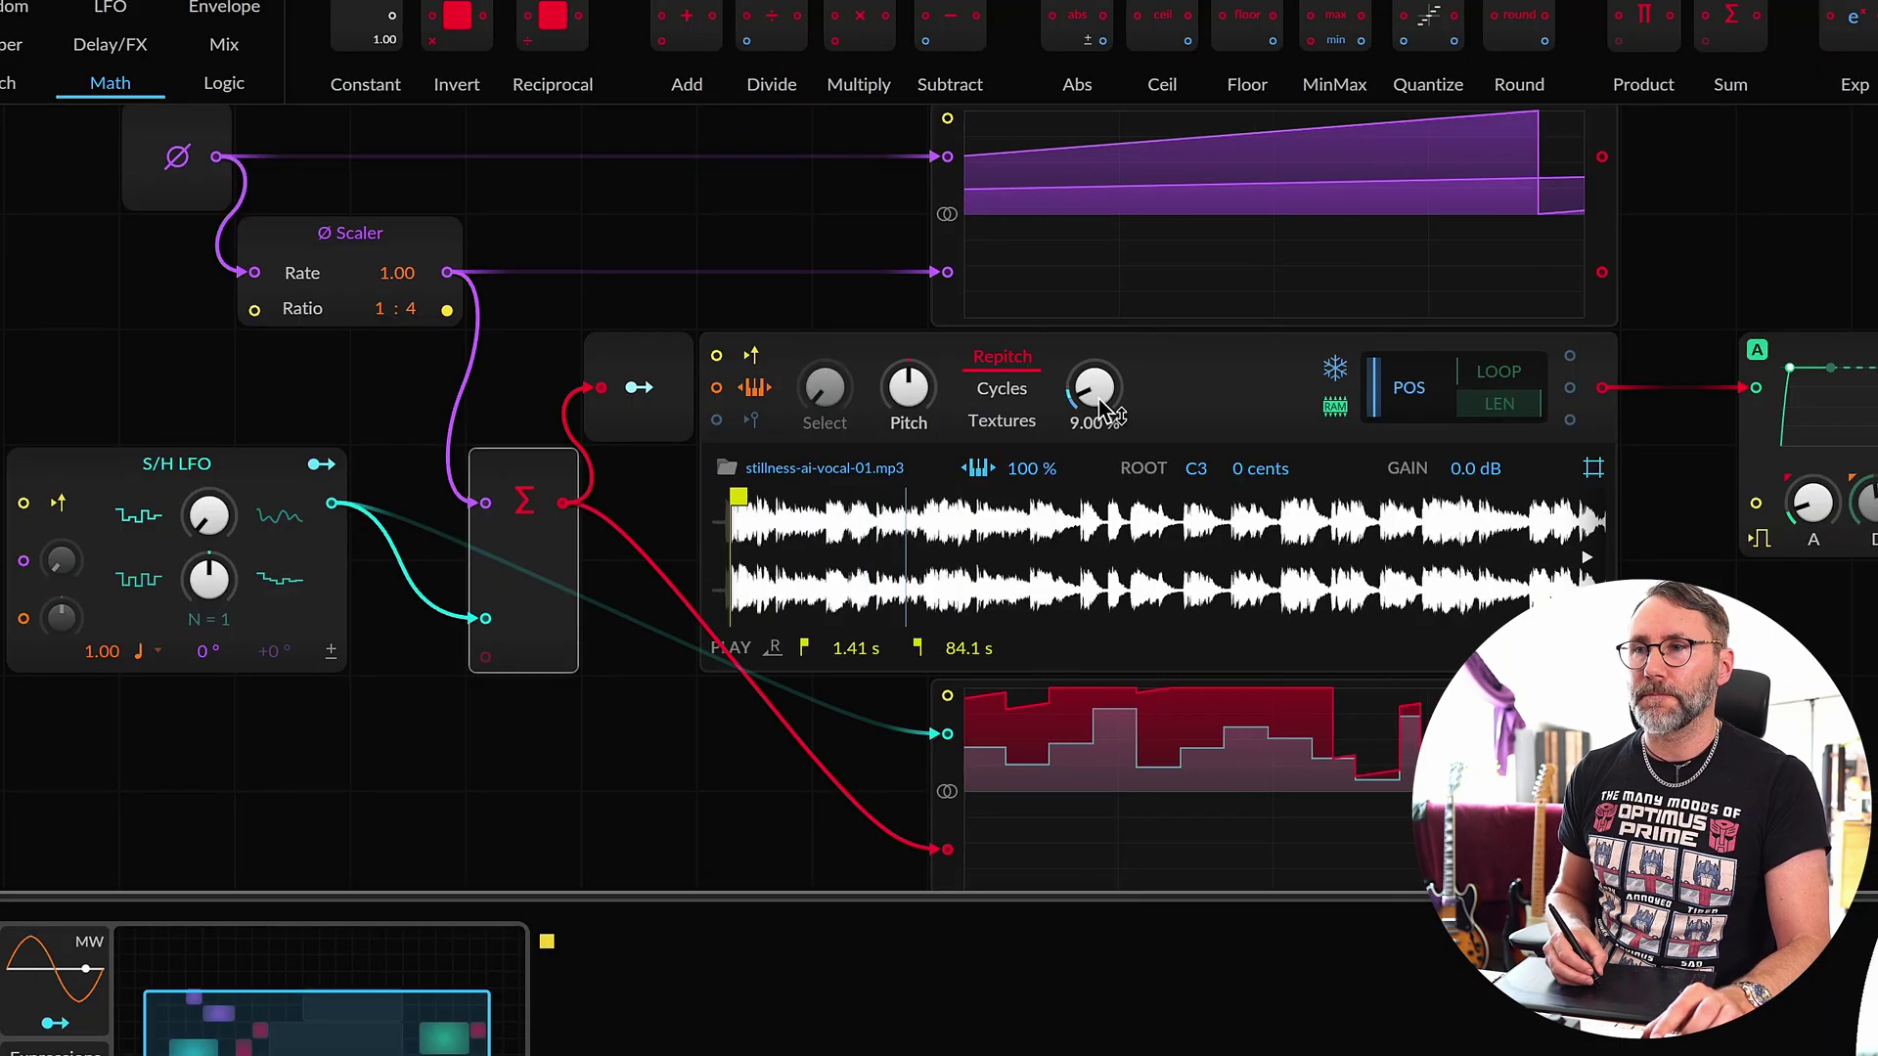
- Set the Ø Scaler's ratio to 1:5 and the S/H LFO's rate unit to 8th note
{"action": "left_click_drag", "start_coordinate": [411, 311], "coordinate": [411, 303]}
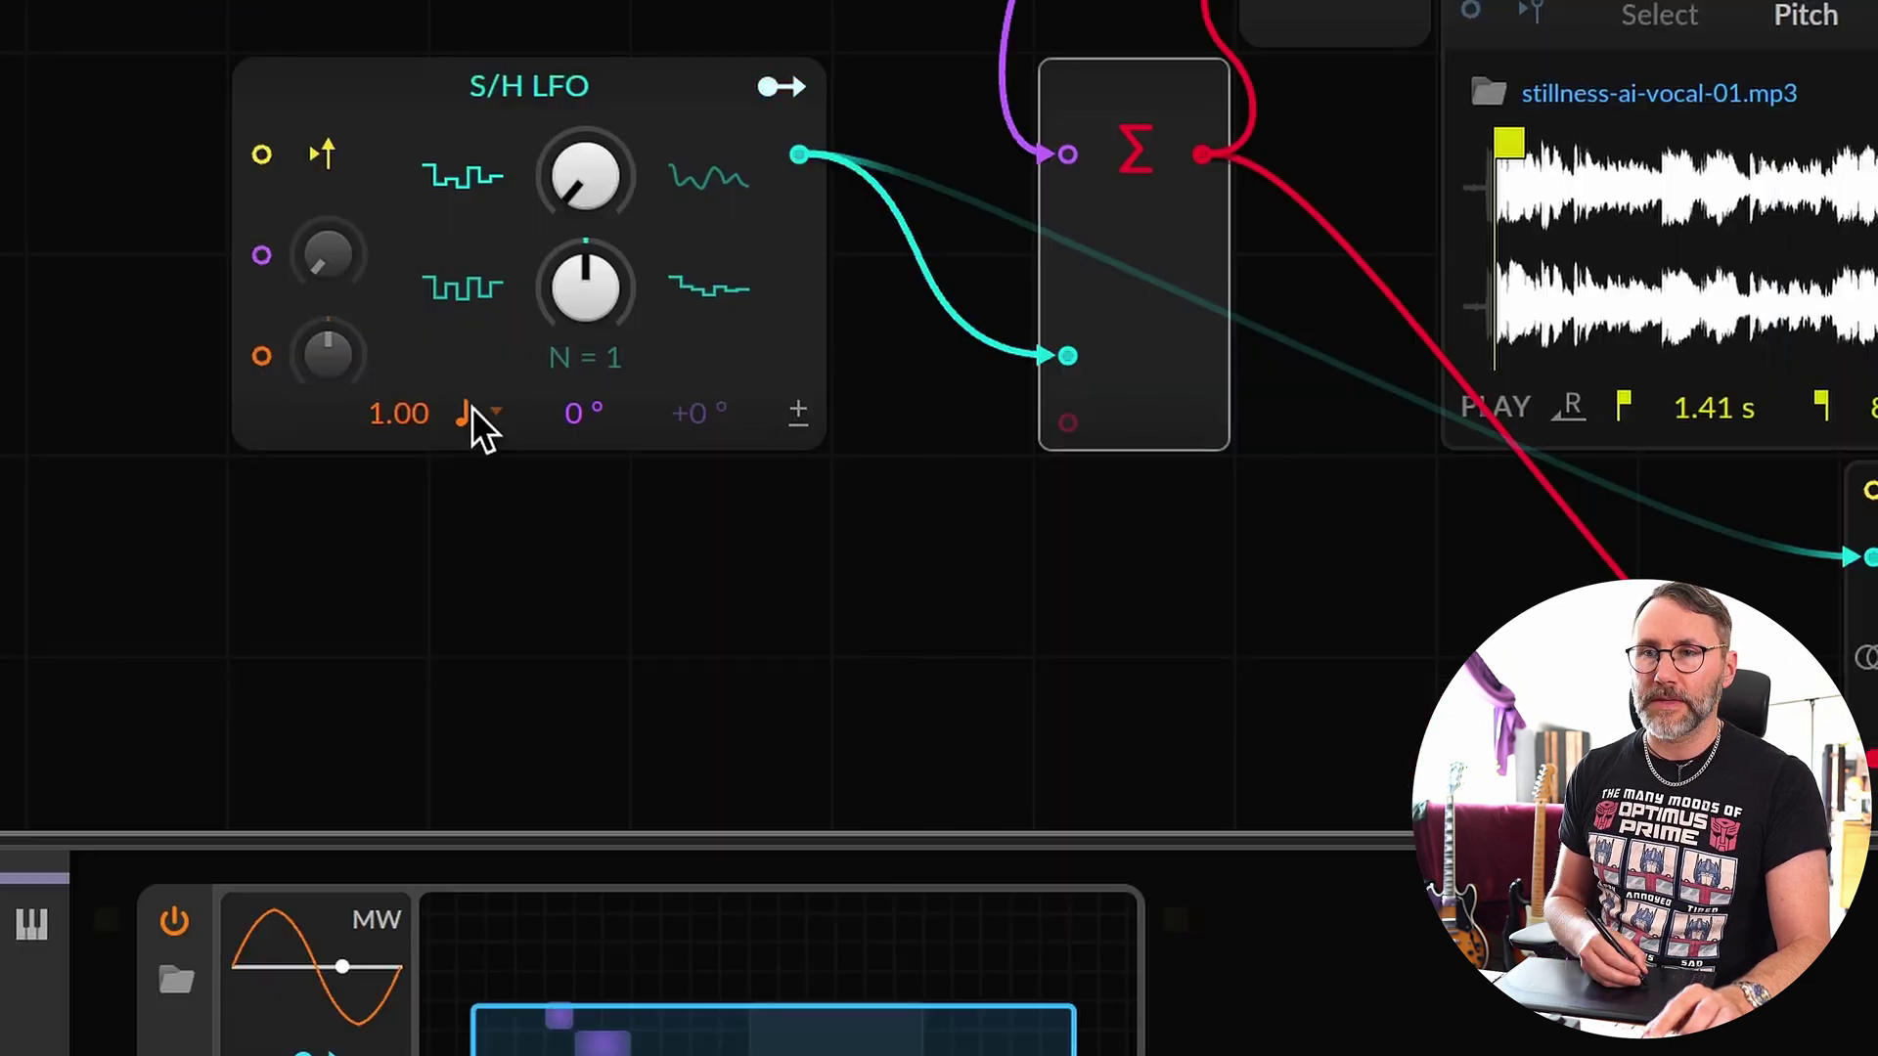
{"action": "left_click", "coordinate": [478, 415]}
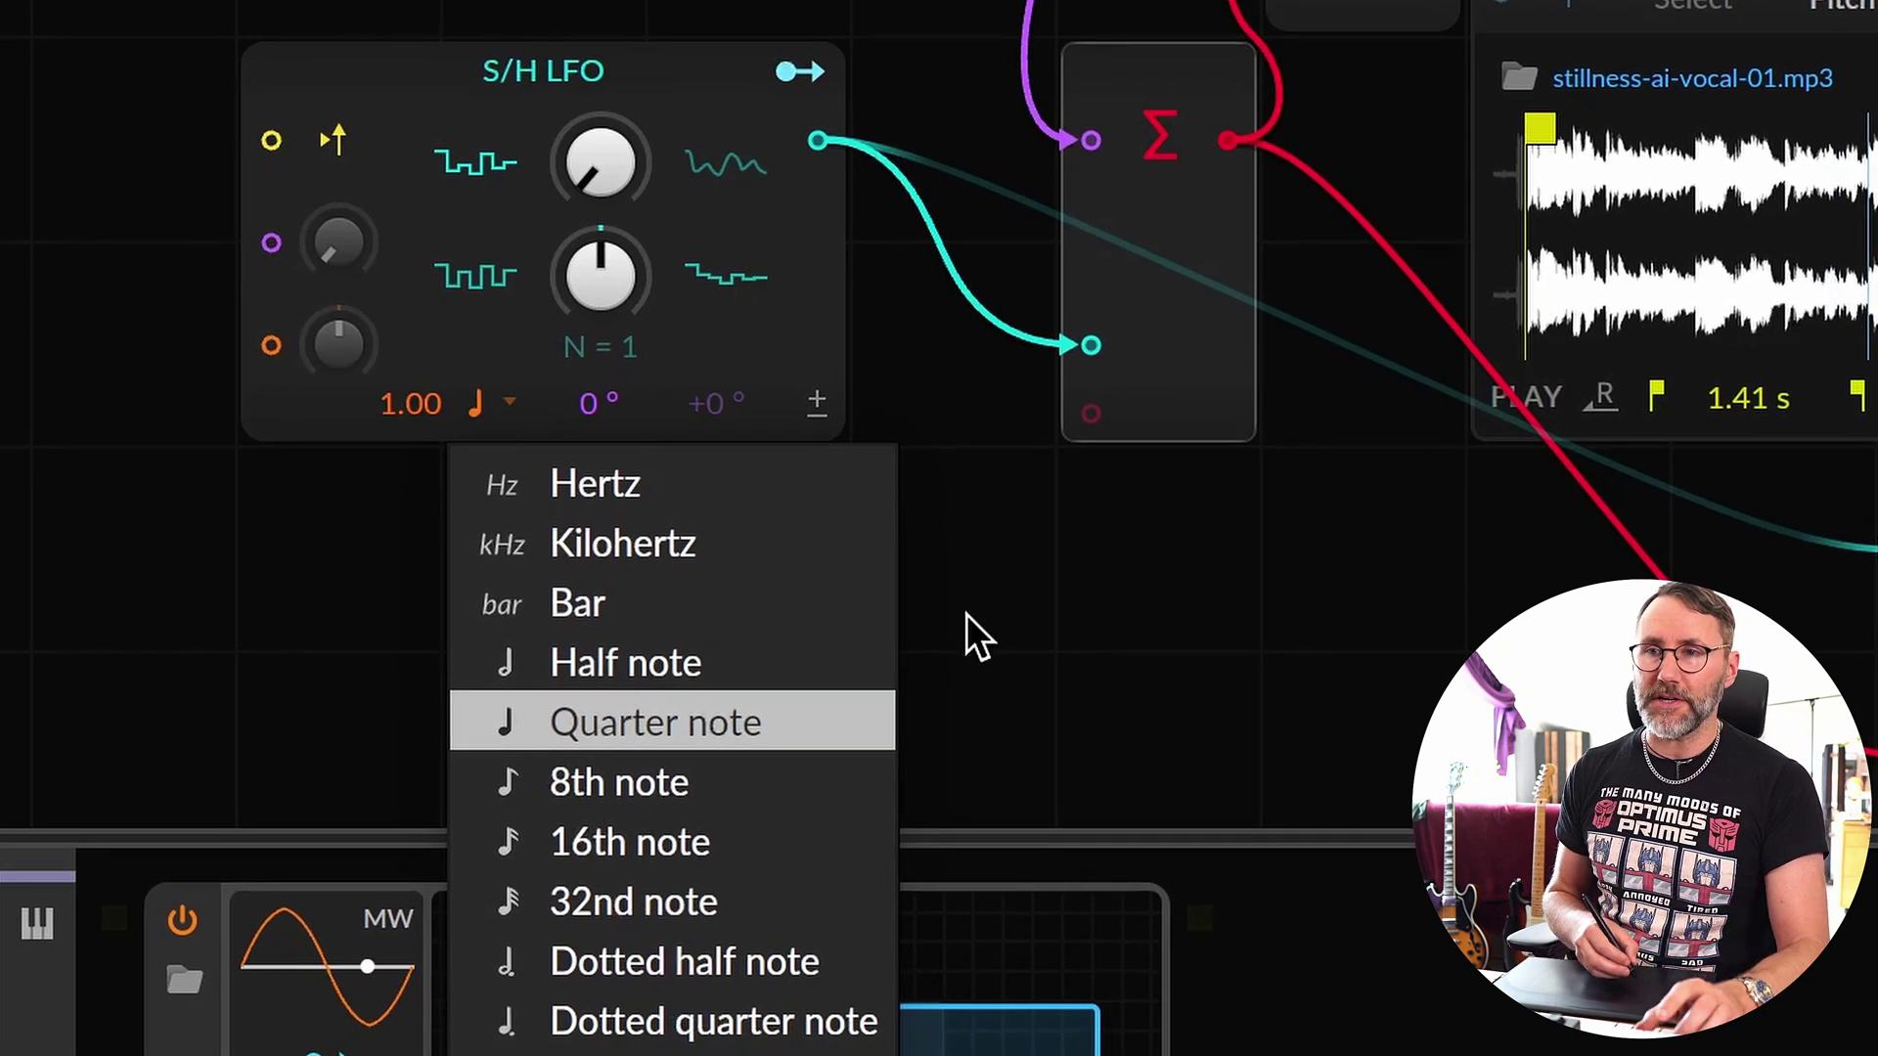
{"action": "left_click", "coordinate": [380, 408]}
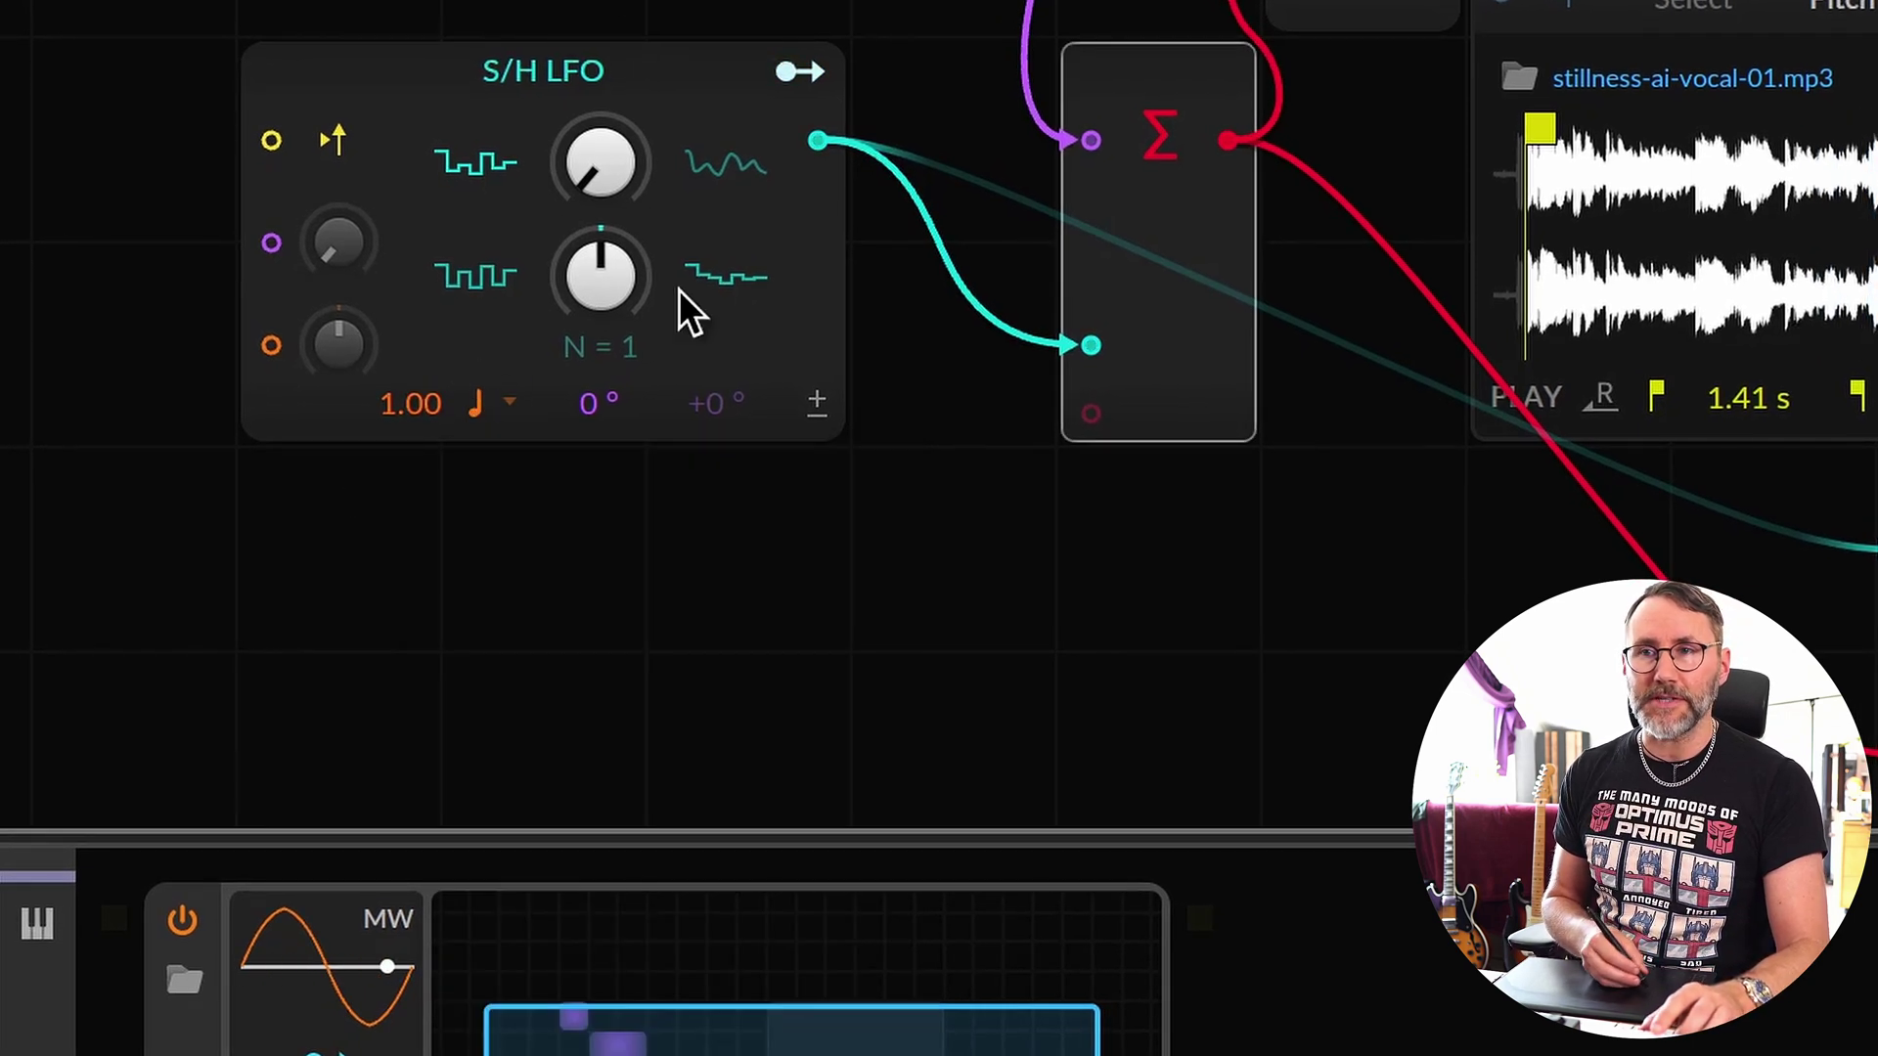
{"action": "left_click", "coordinate": [482, 418]}
{"action": "left_click", "coordinate": [657, 794]}
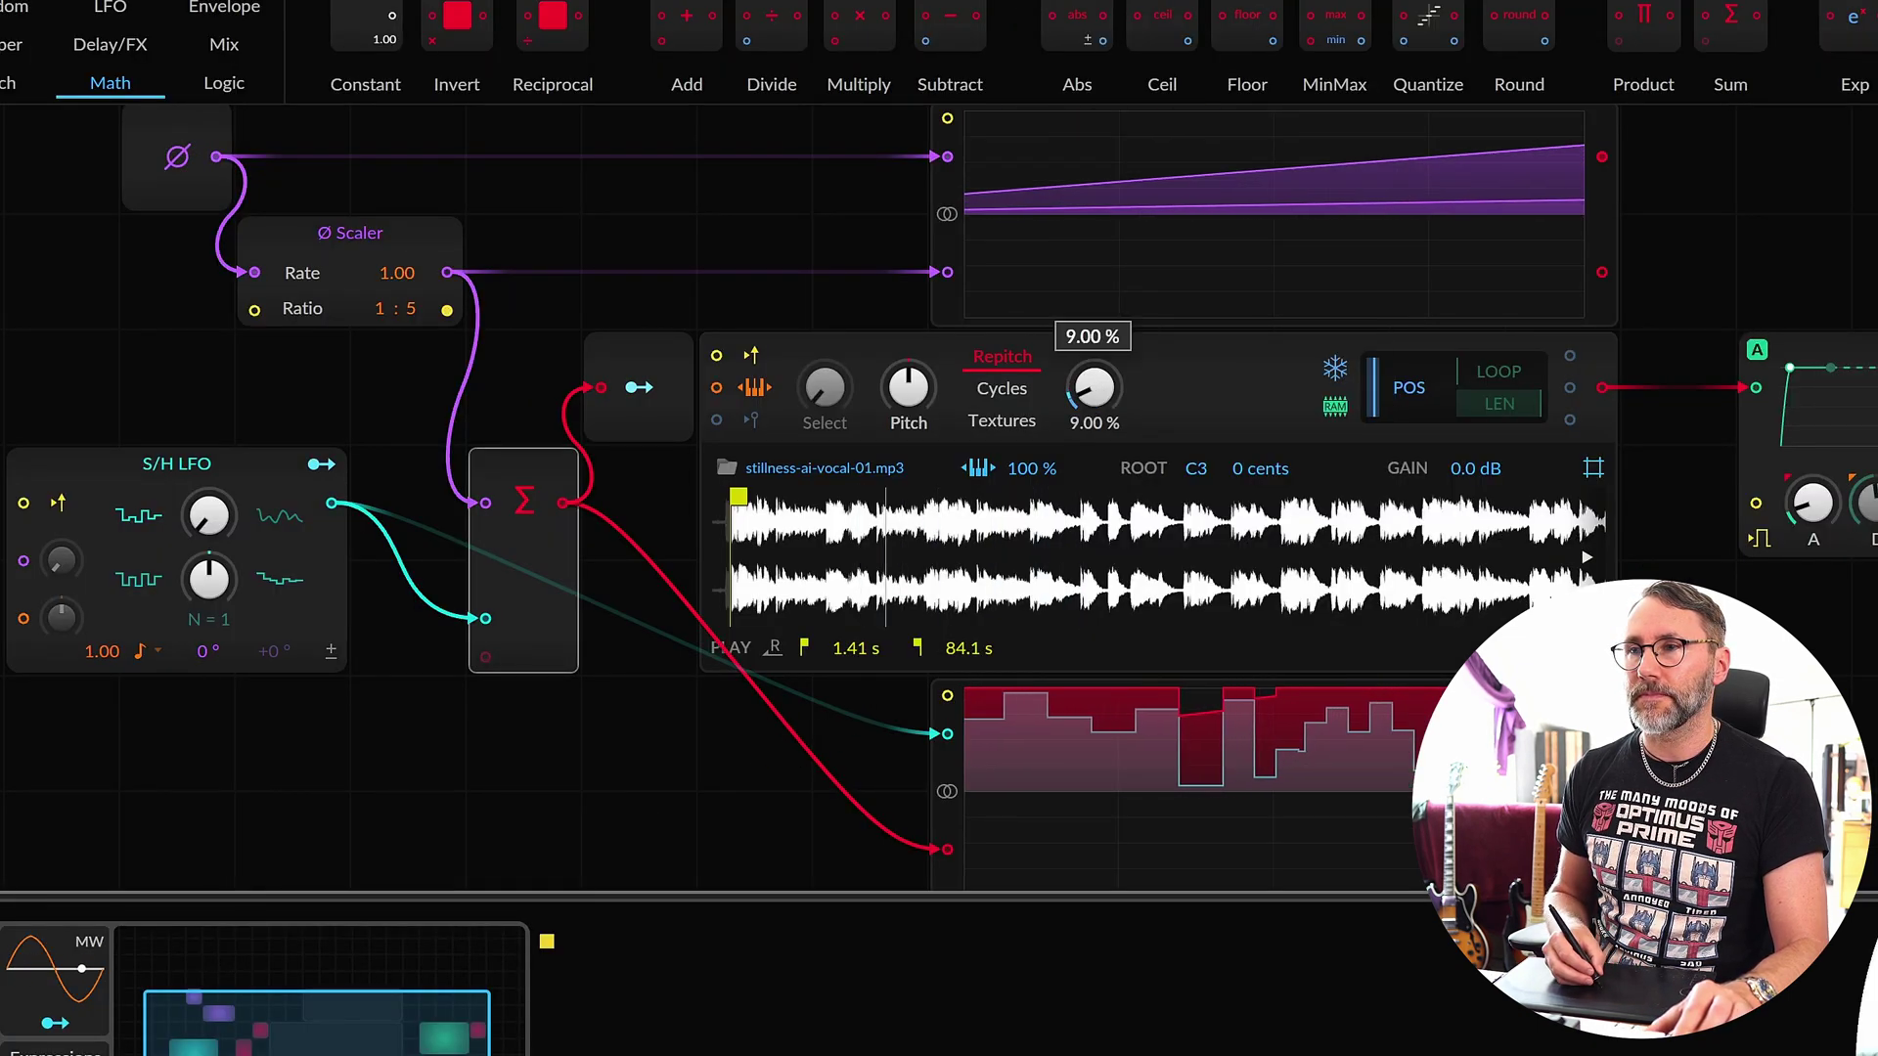
- Audition the S/H LFO's feedback knob at a high setting and turn it fully down to its minimum
{"action": "left_click_drag", "start_coordinate": [1095, 432], "coordinate": [1096, 416]}
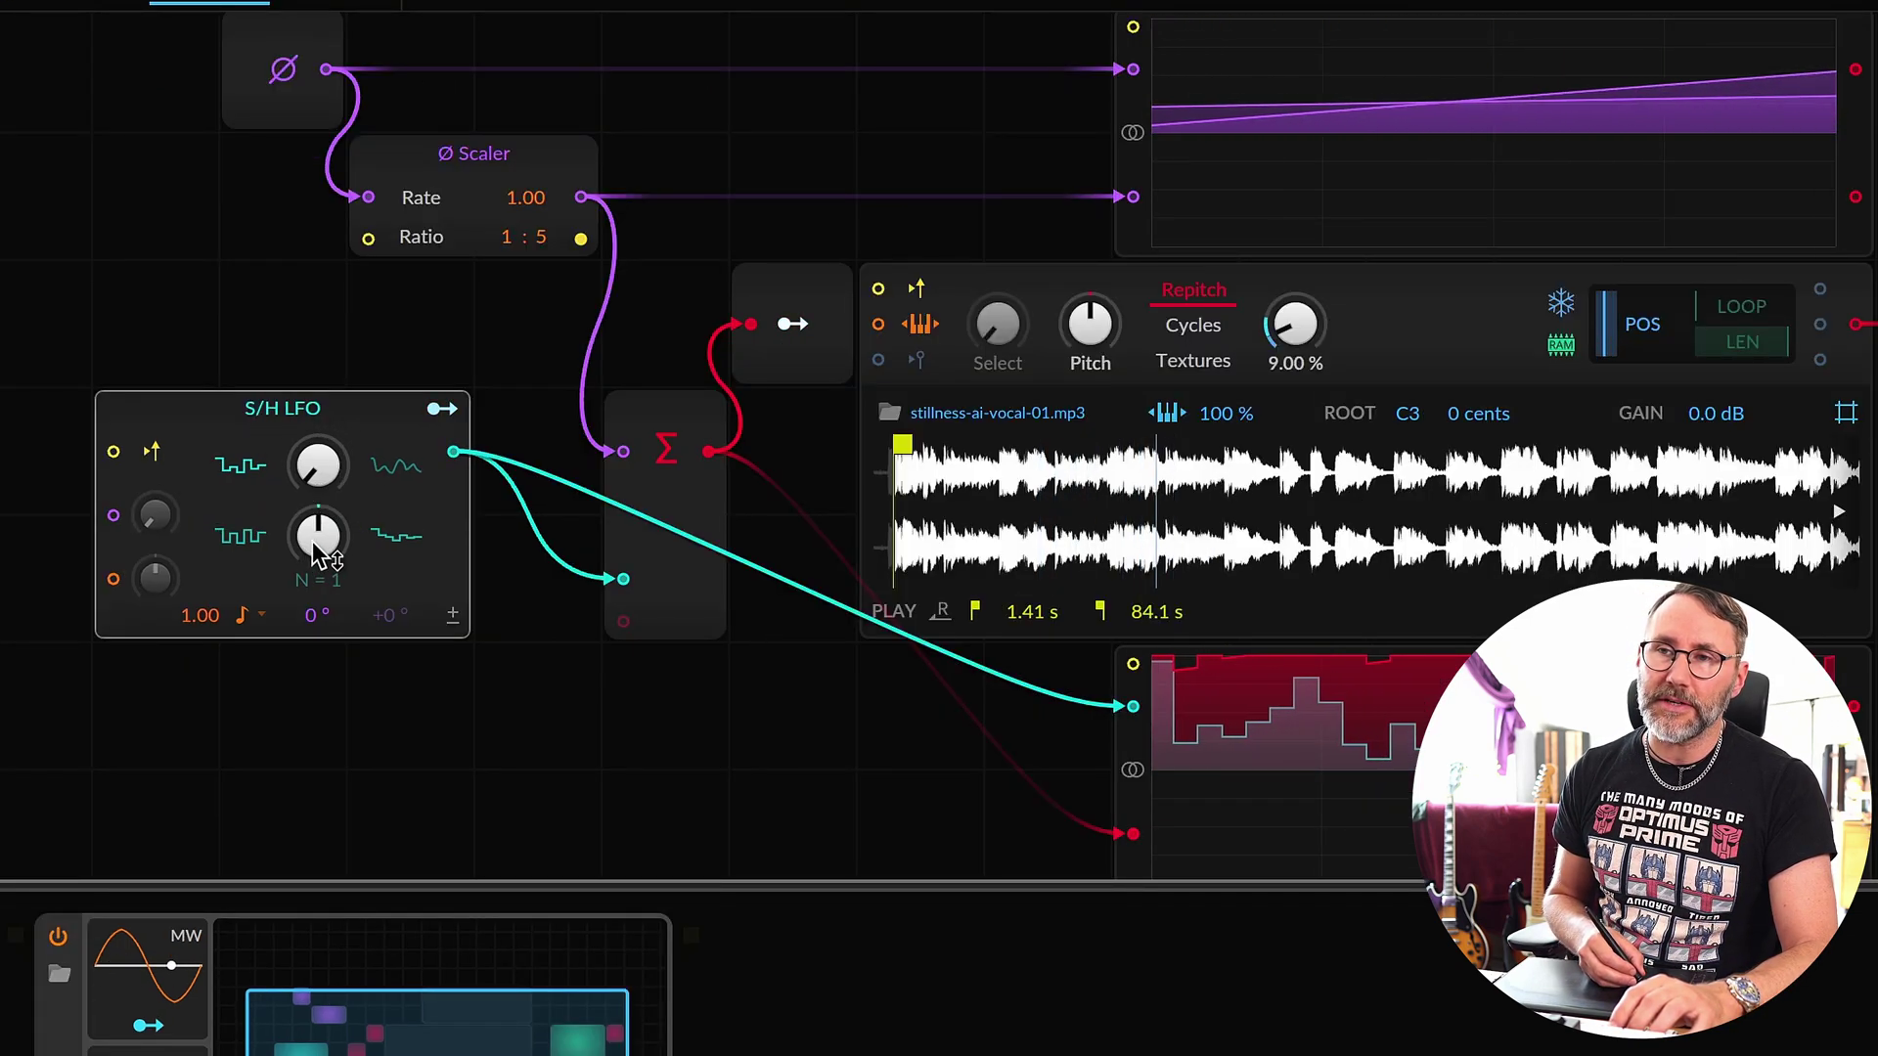
{"action": "left_click_drag", "start_coordinate": [313, 543], "coordinate": [313, 346]}
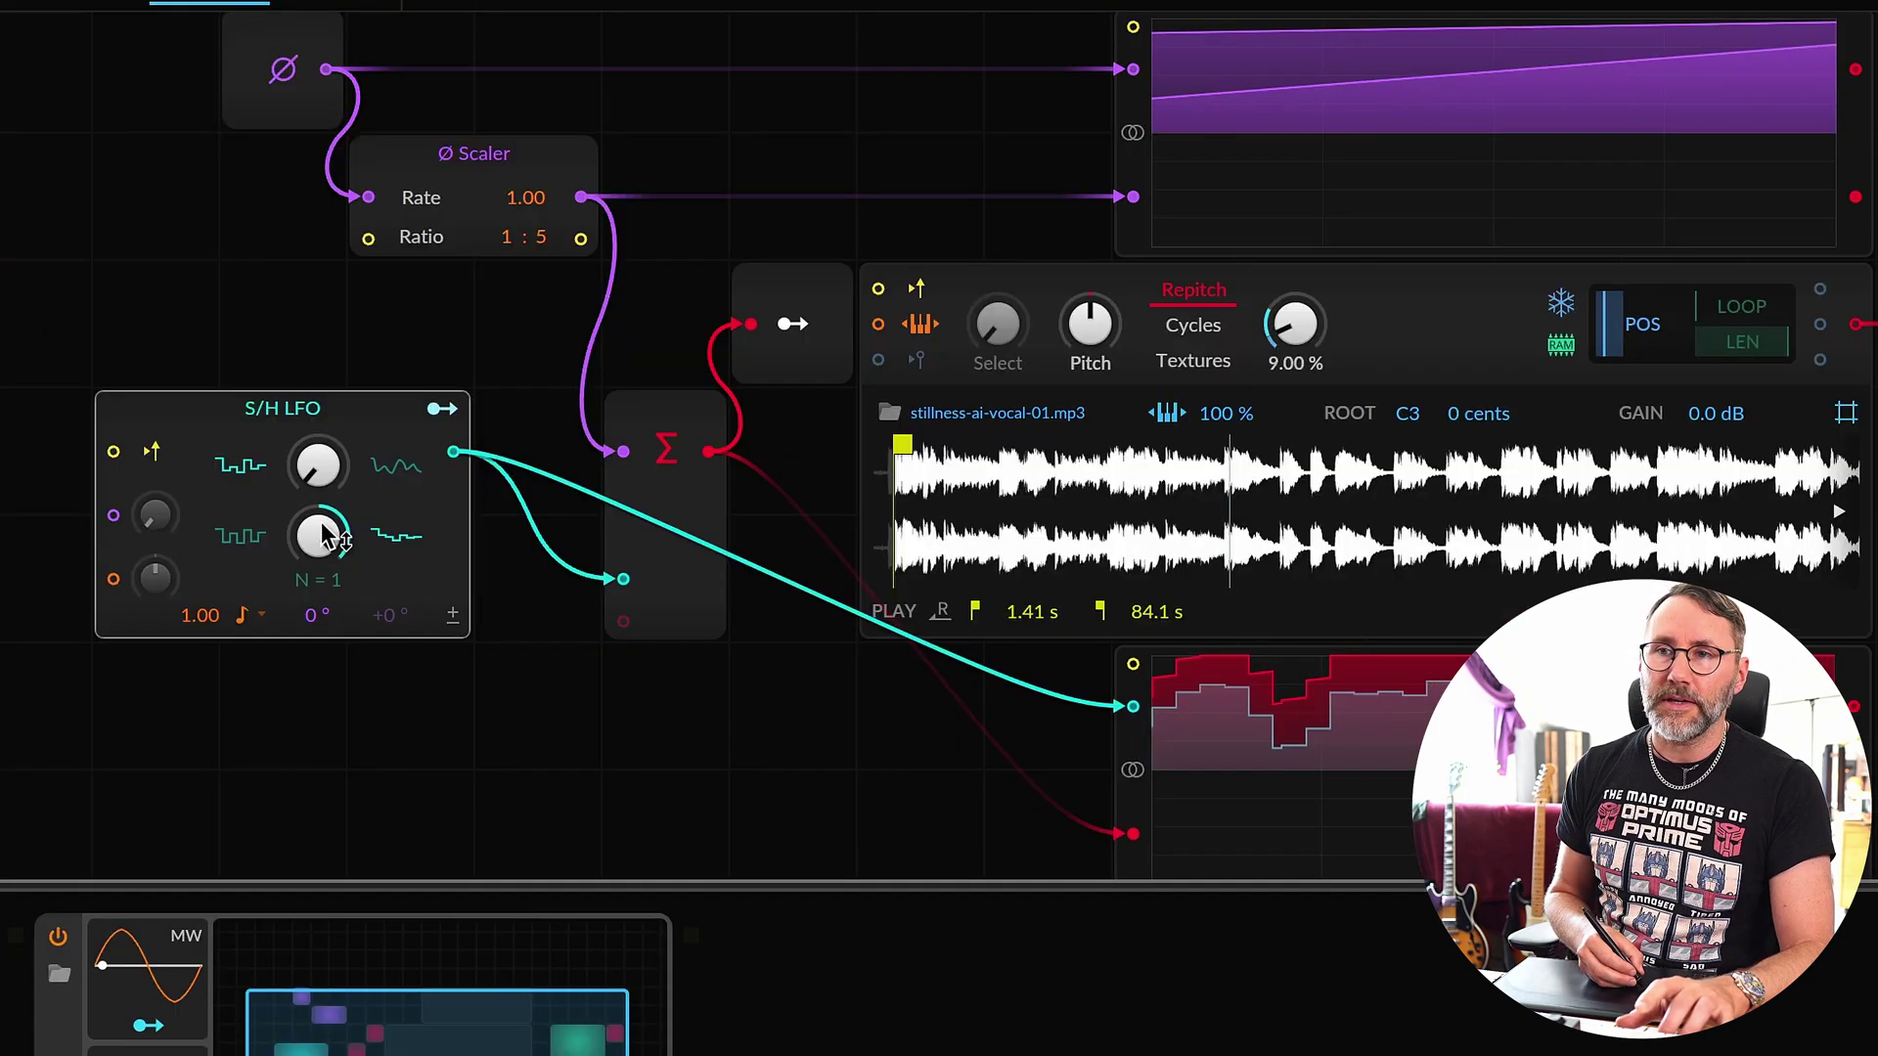
{"action": "left_click_drag", "start_coordinate": [323, 536], "coordinate": [342, 875]}
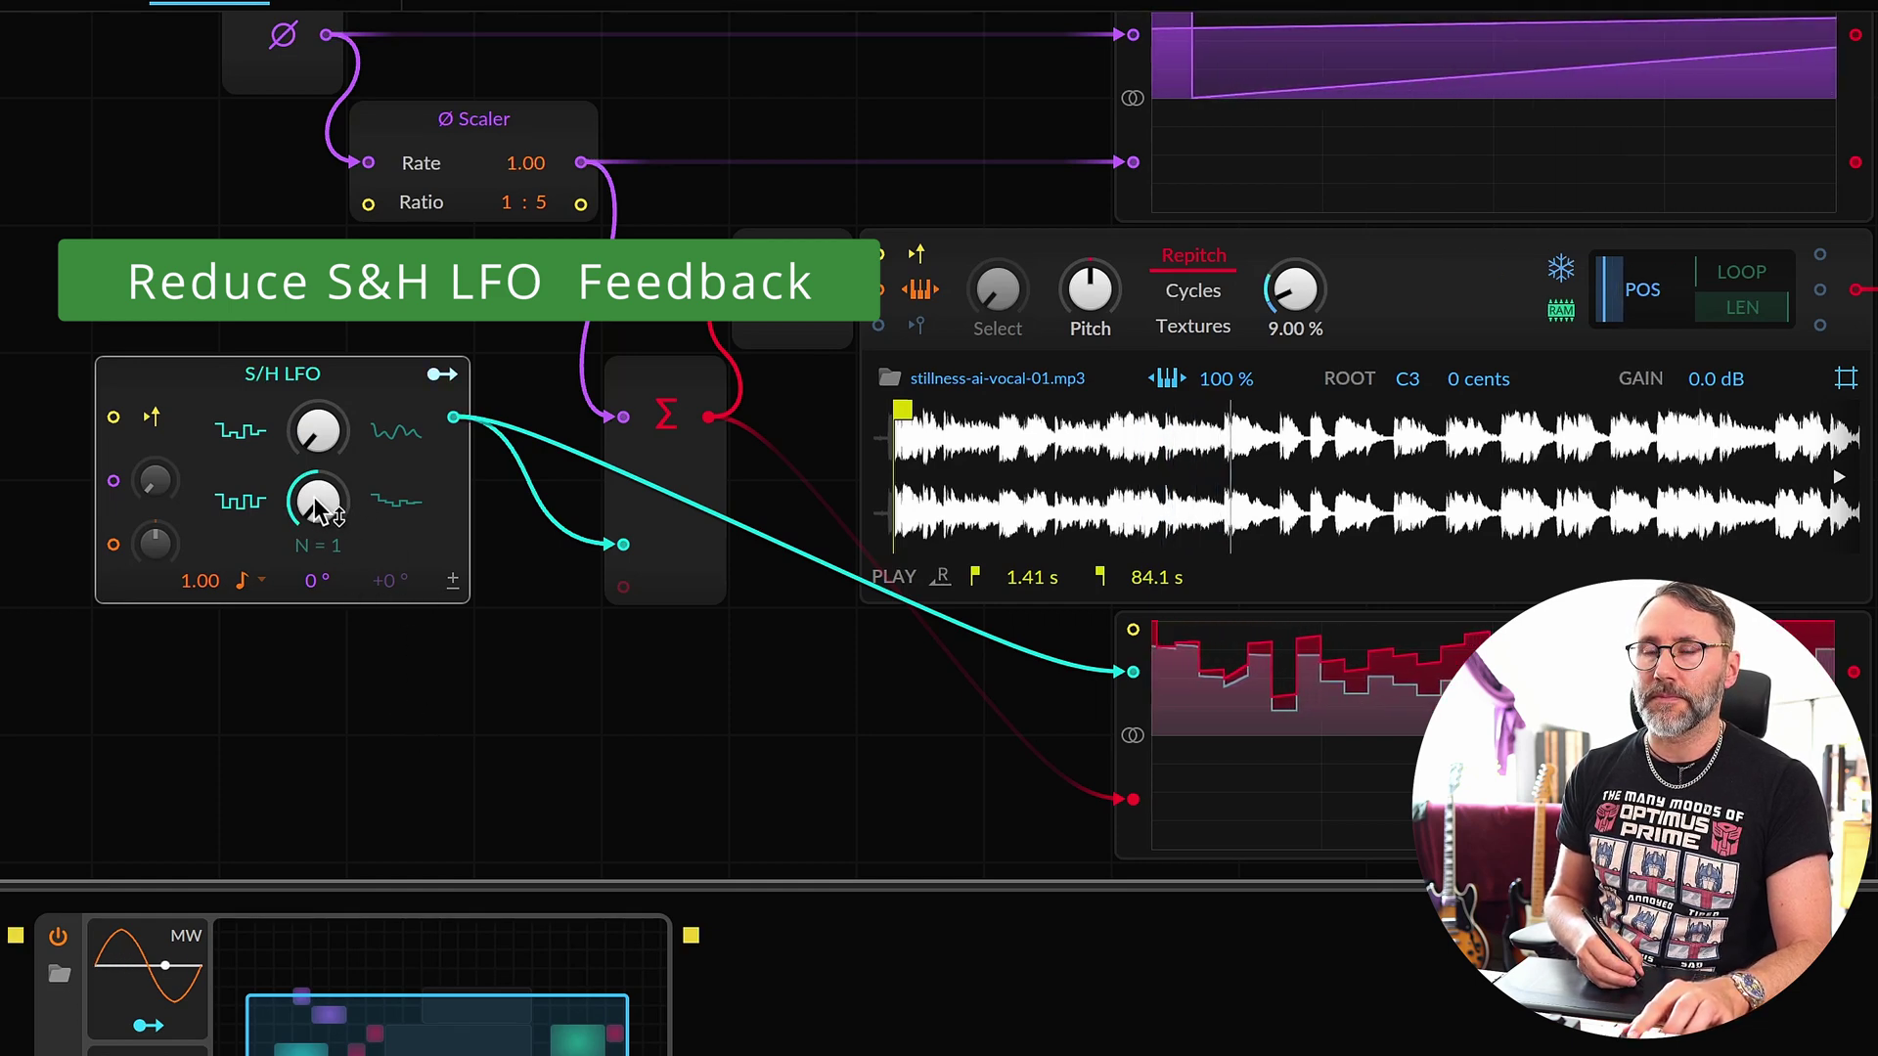
- Try stronger smoothing on the S/H LFO, return it to fully stepped, and set the rate unit to 16th note
{"action": "left_click_drag", "start_coordinate": [323, 437], "coordinate": [309, 474]}
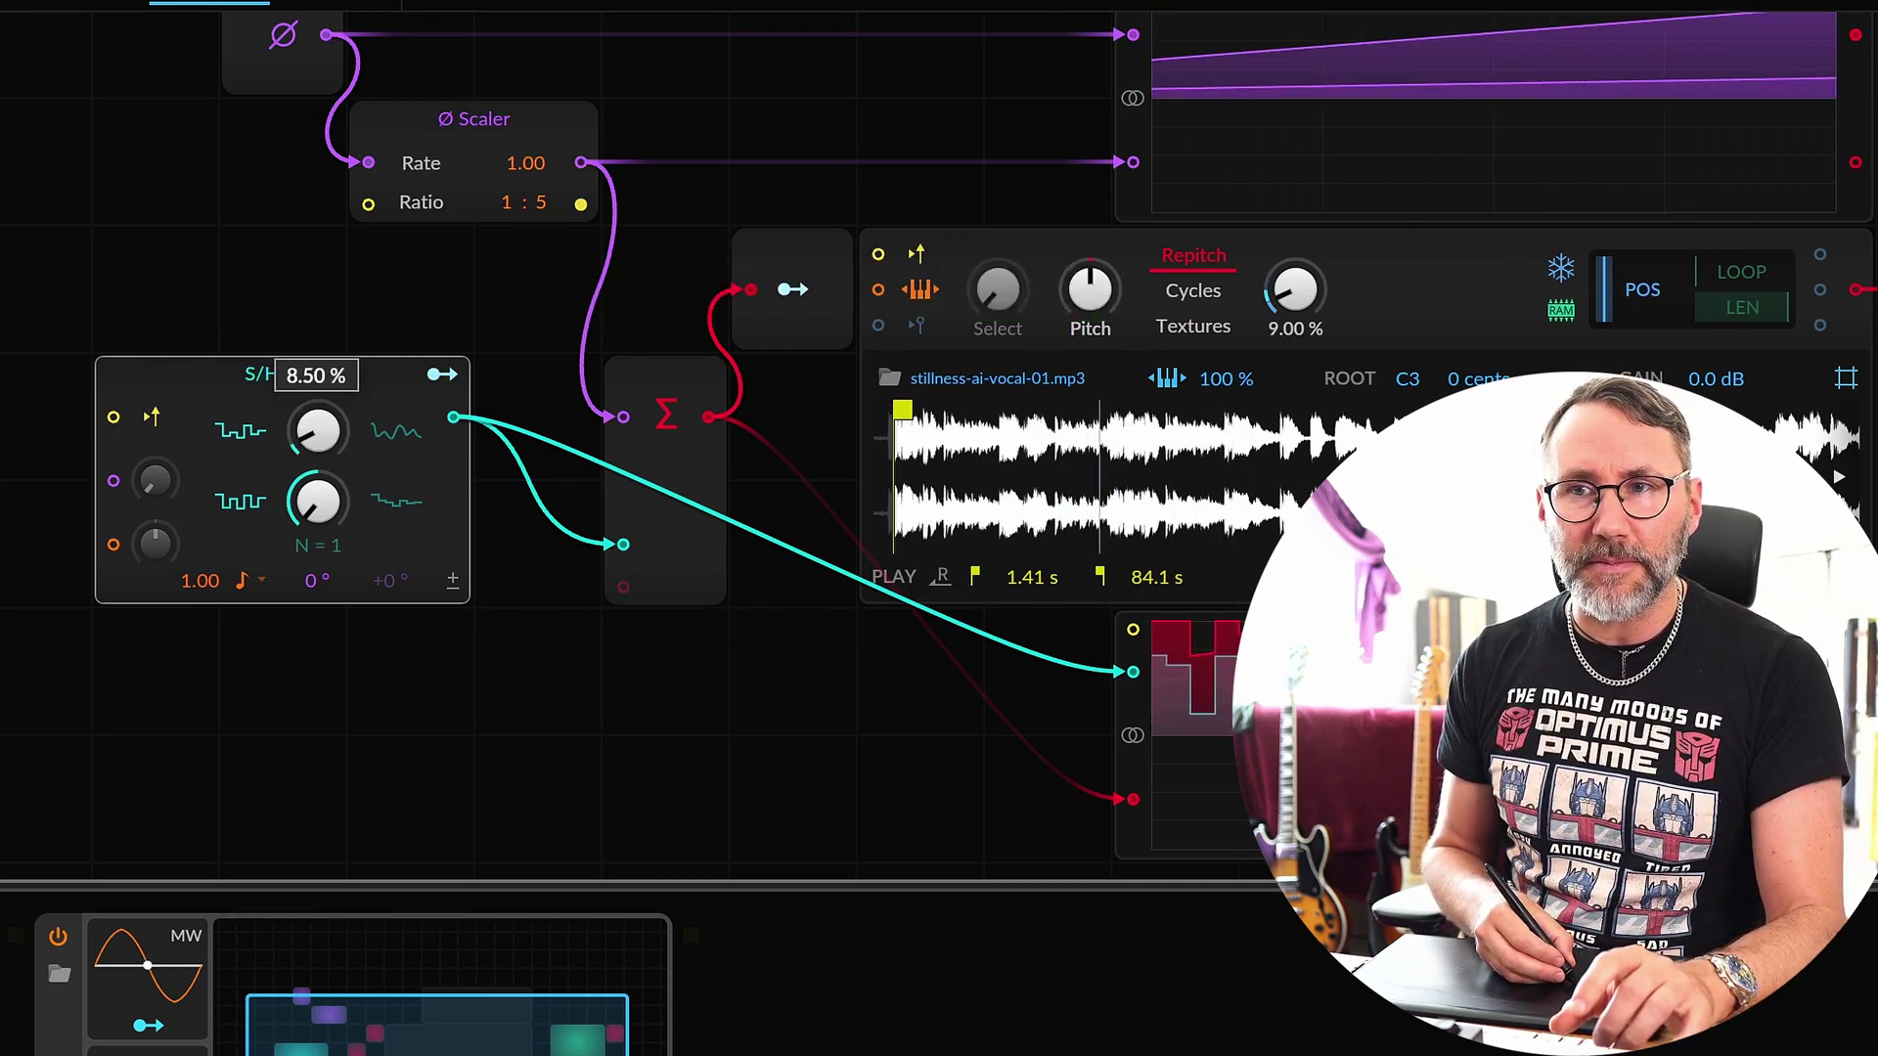
{"action": "left_click", "coordinate": [318, 440]}
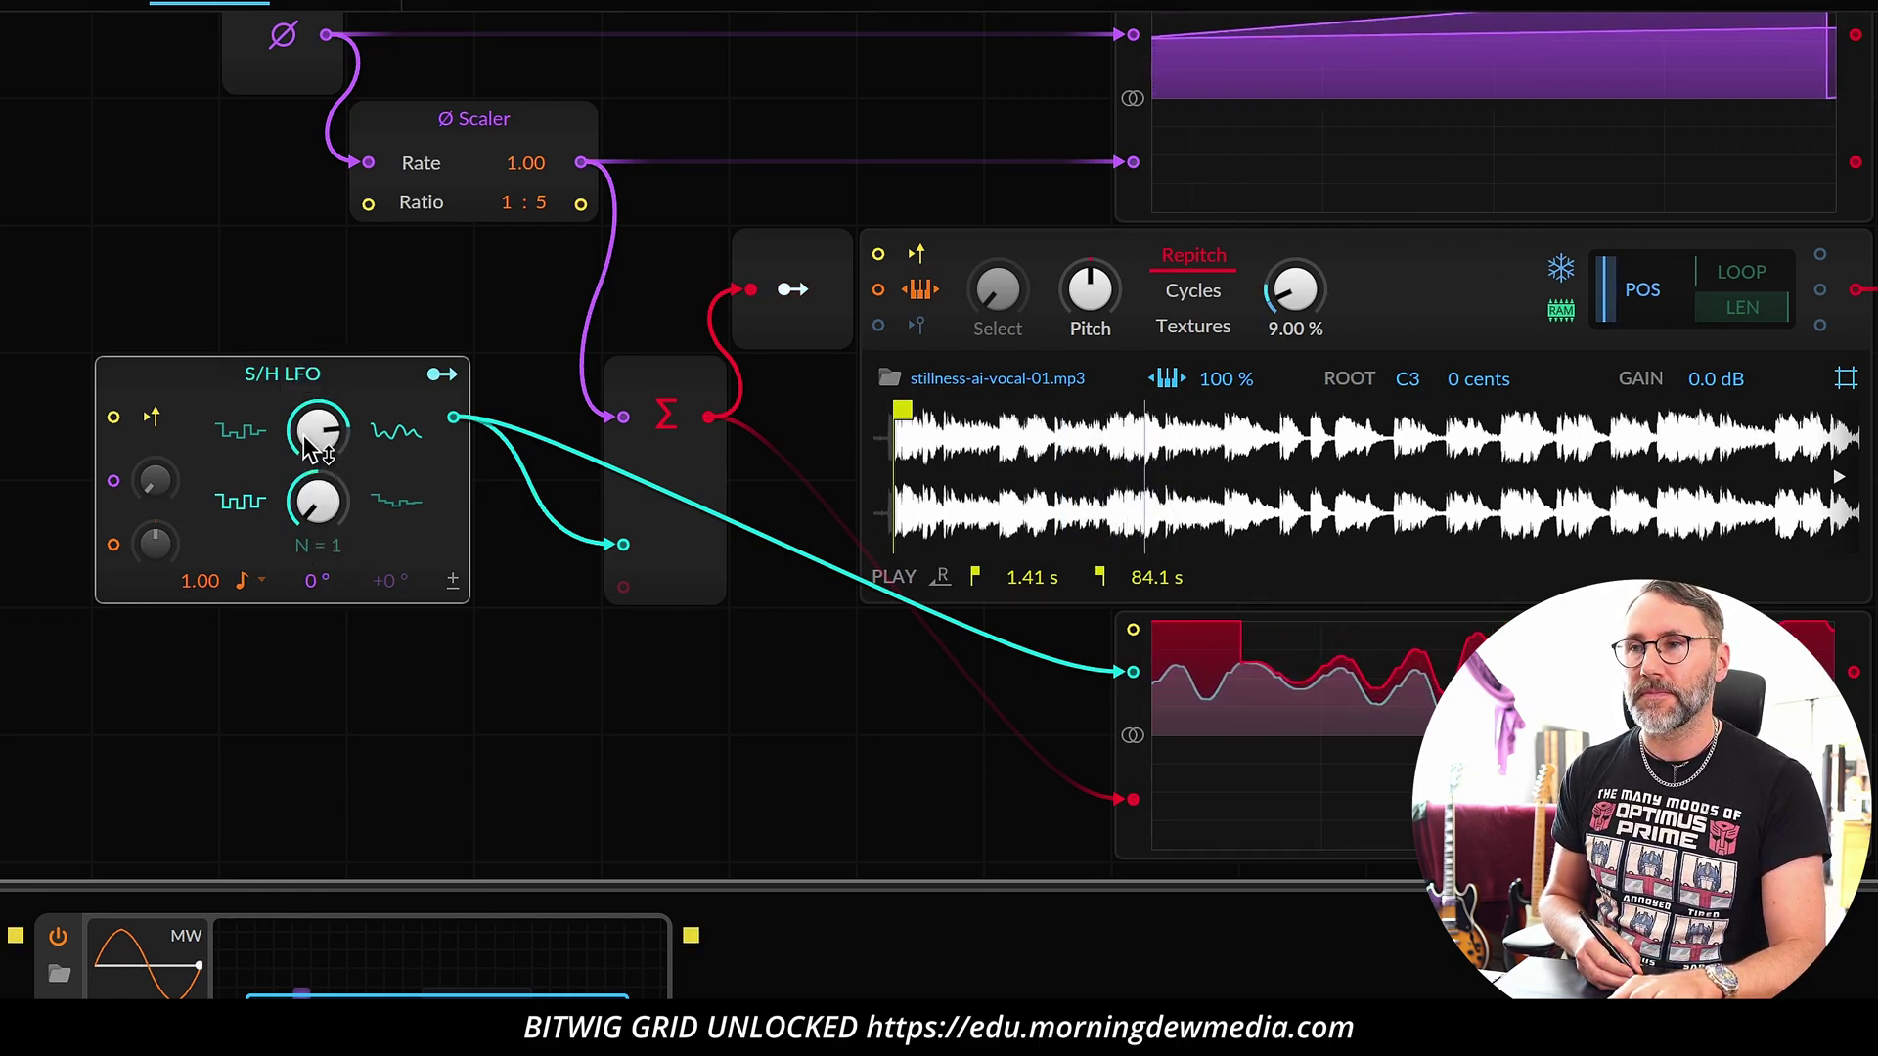
{"action": "left_click", "coordinate": [248, 583]}
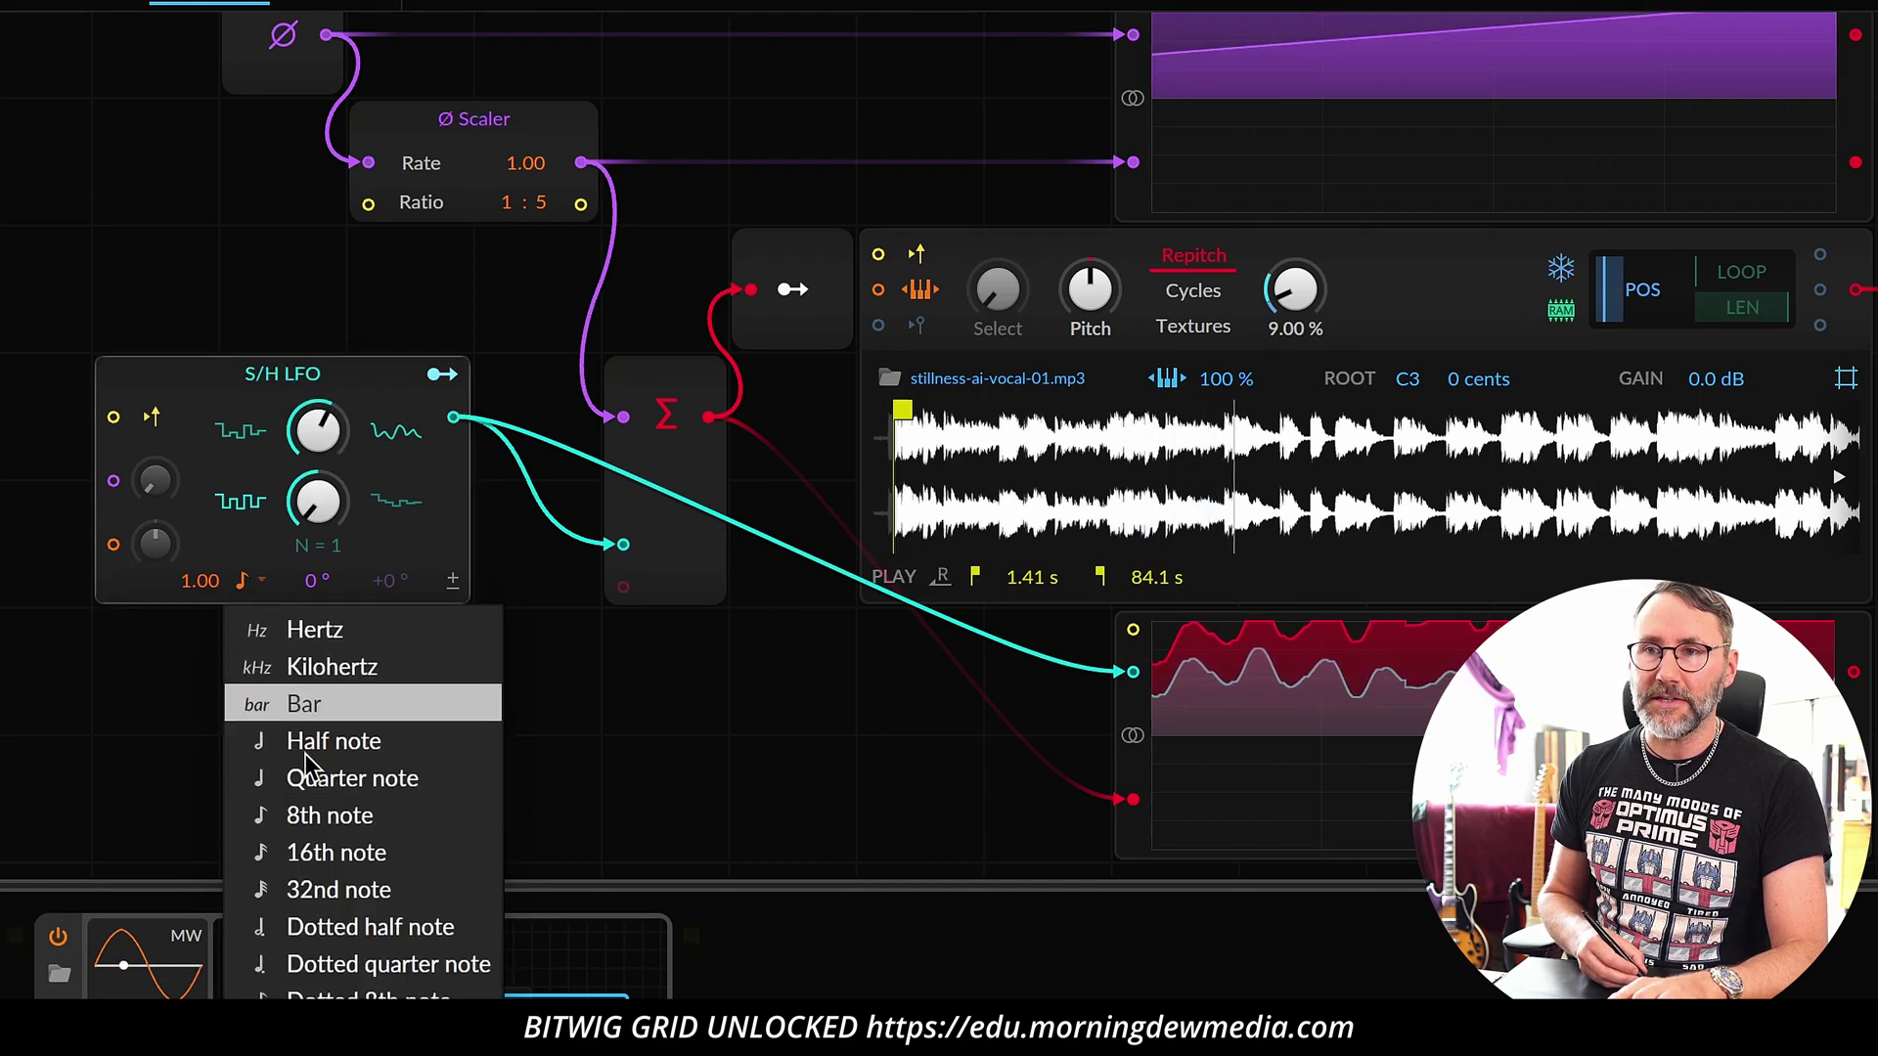
{"action": "left_click", "coordinate": [325, 851]}
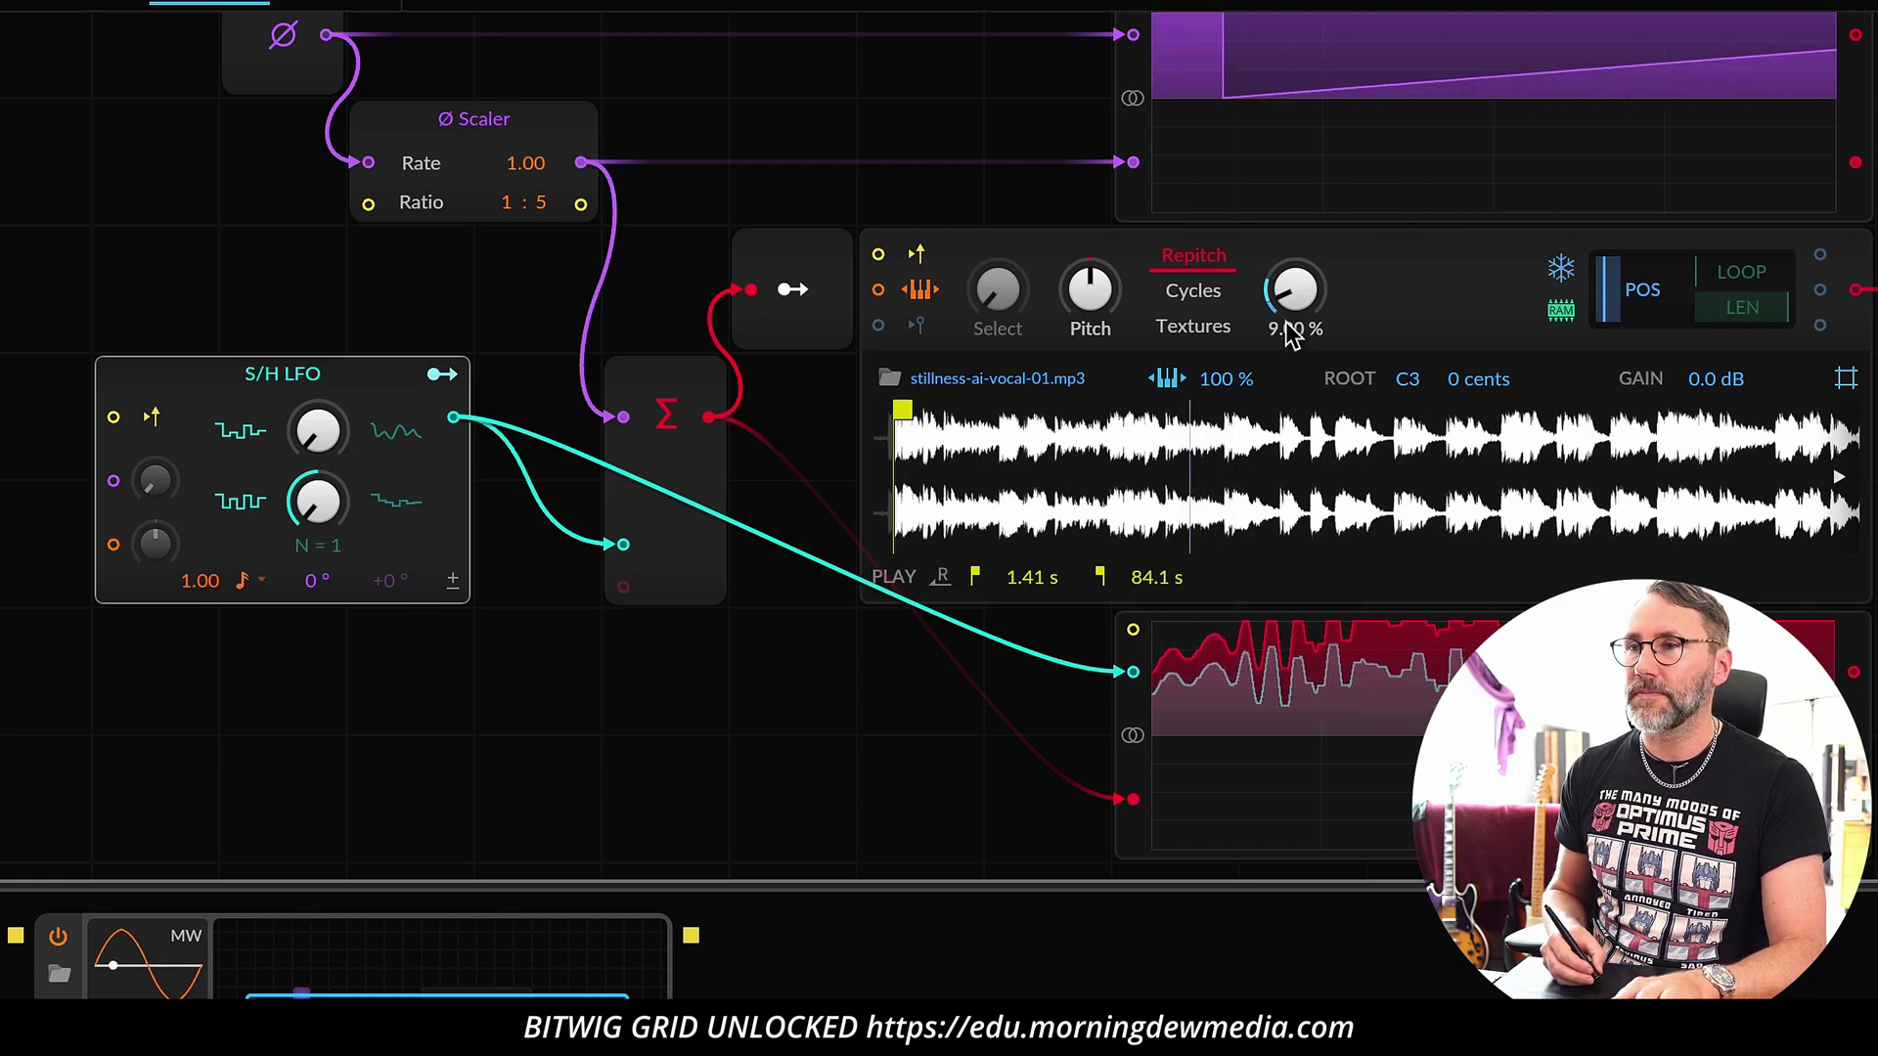
- Audition different playhead positions on the Sampler, starting from 0.5%, and settle on 45%
{"action": "left_click_drag", "start_coordinate": [1297, 313], "coordinate": [1296, 371]}
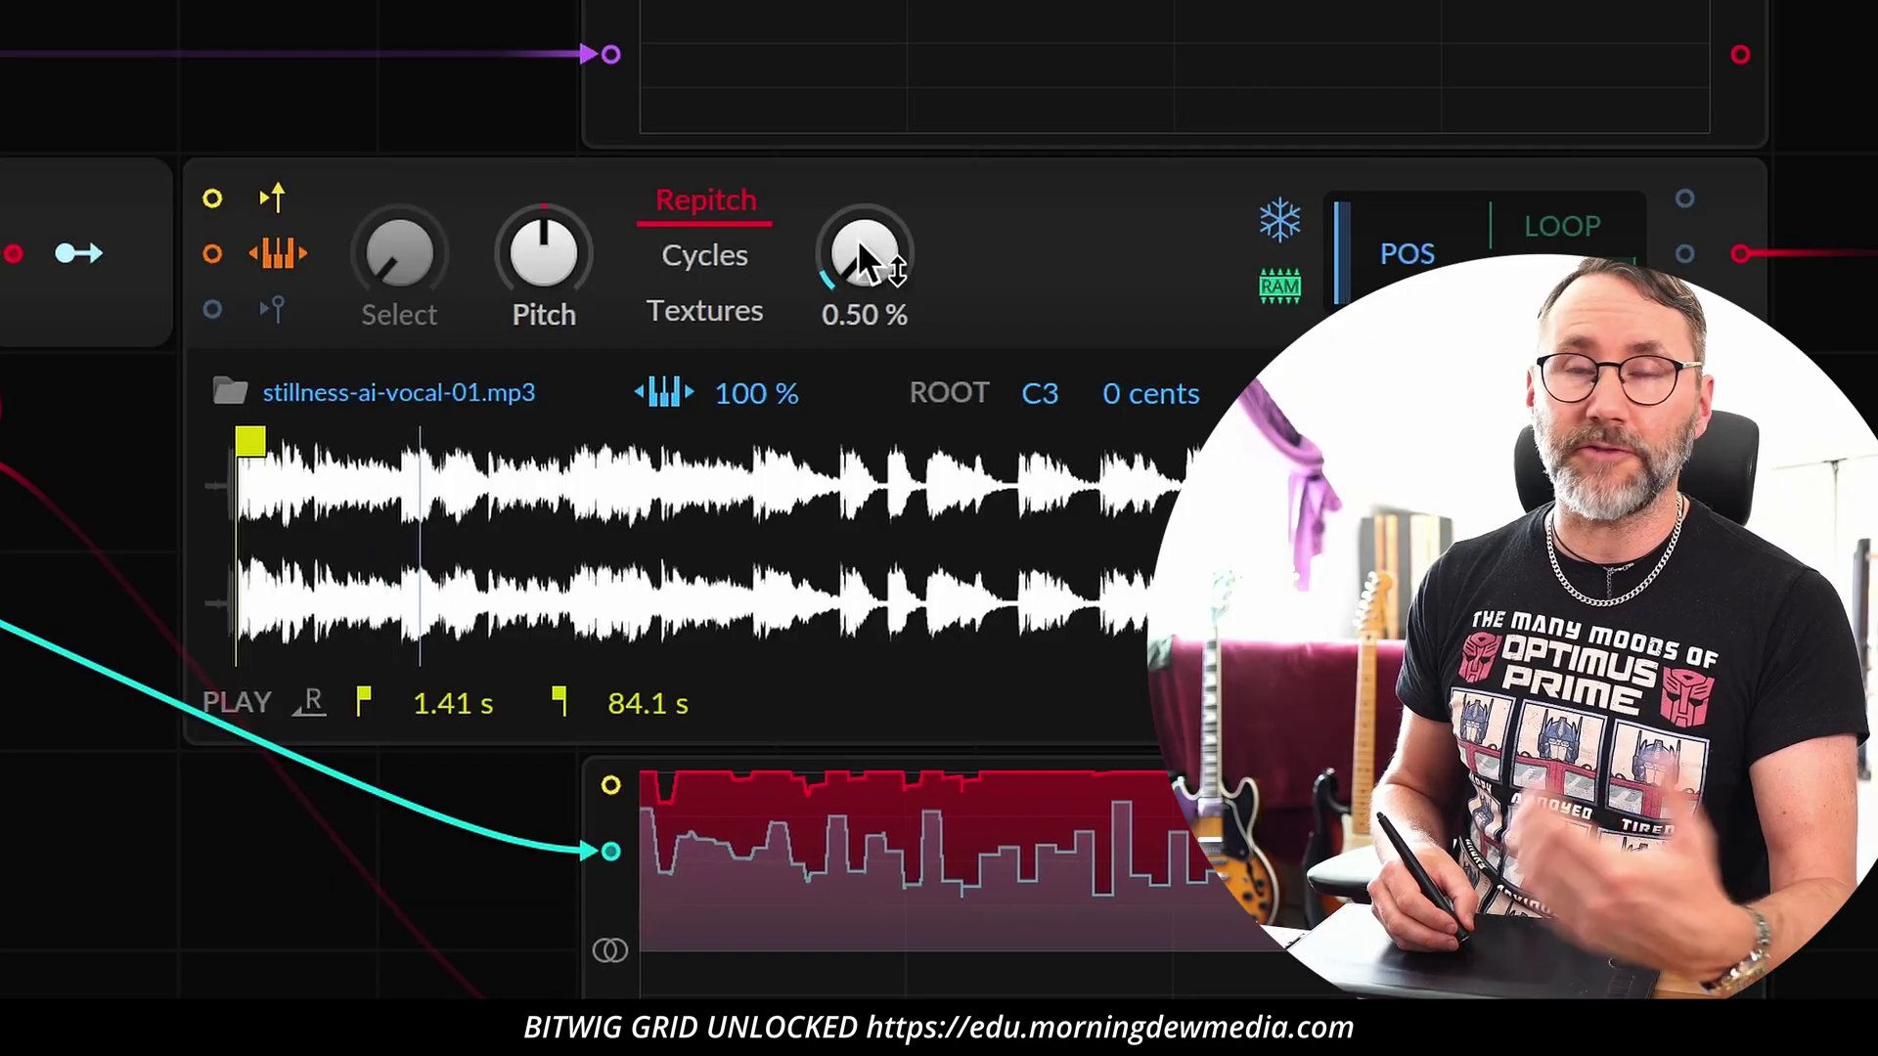
{"action": "left_click_drag", "start_coordinate": [885, 262], "coordinate": [841, 133]}
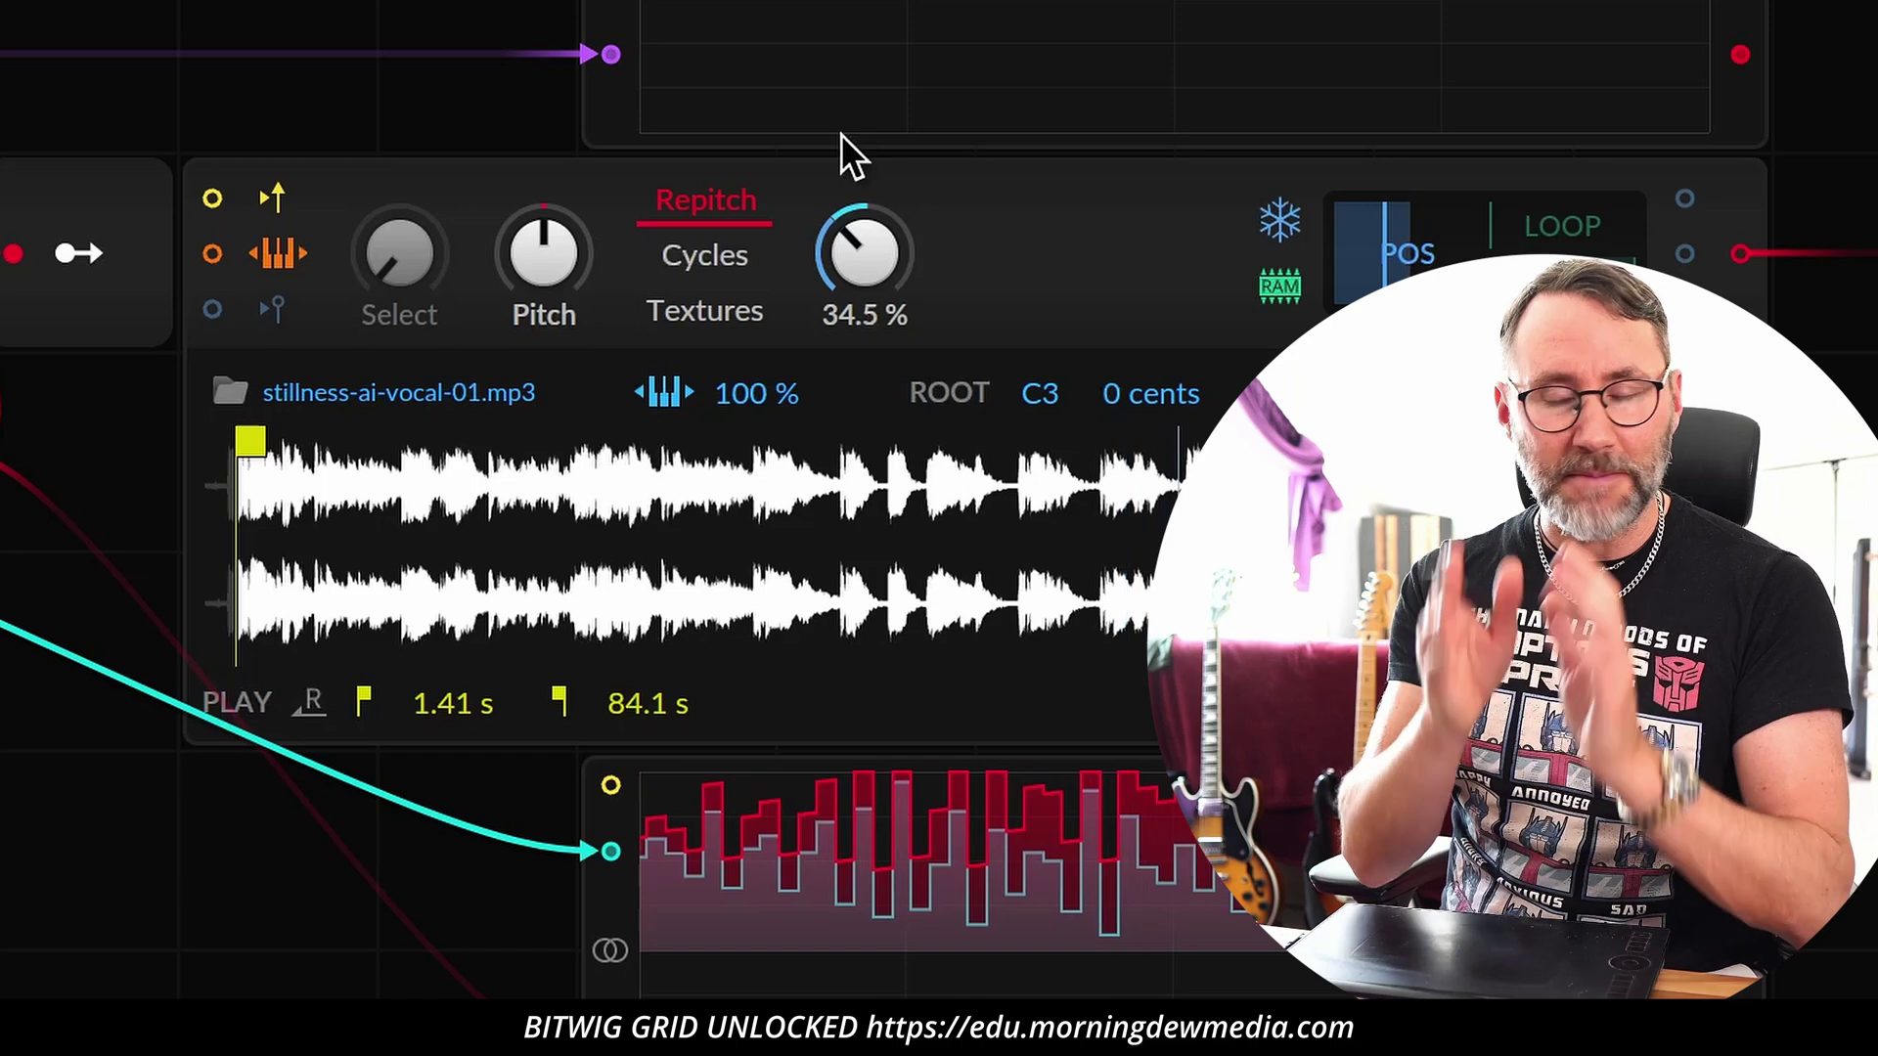
{"action": "left_click_drag", "start_coordinate": [893, 303], "coordinate": [944, 266]}
{"action": "left_click_drag", "start_coordinate": [859, 322], "coordinate": [857, 313]}
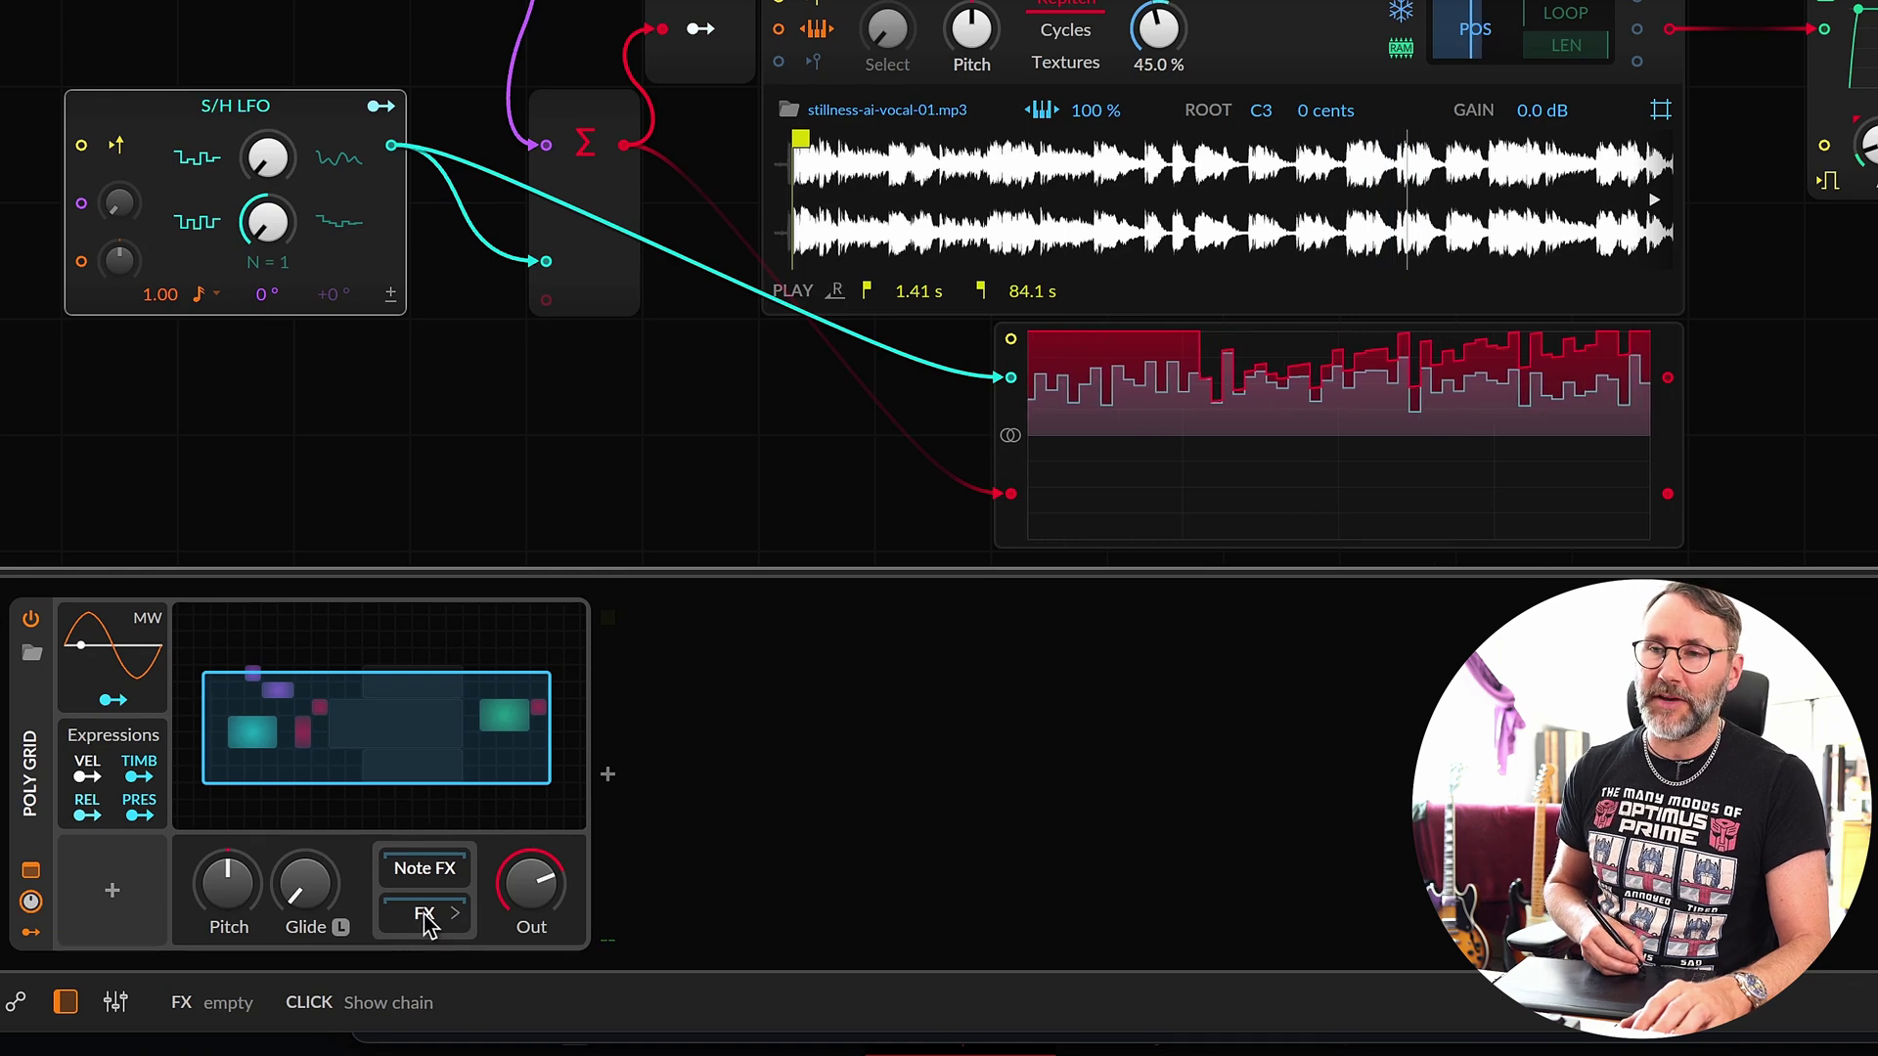
- Insert a Delay+ device after the Poly Grid and raise the Poly Grid's output level slightly
{"action": "double_click", "coordinate": [613, 777]}
{"action": "type", "text": "ce"}
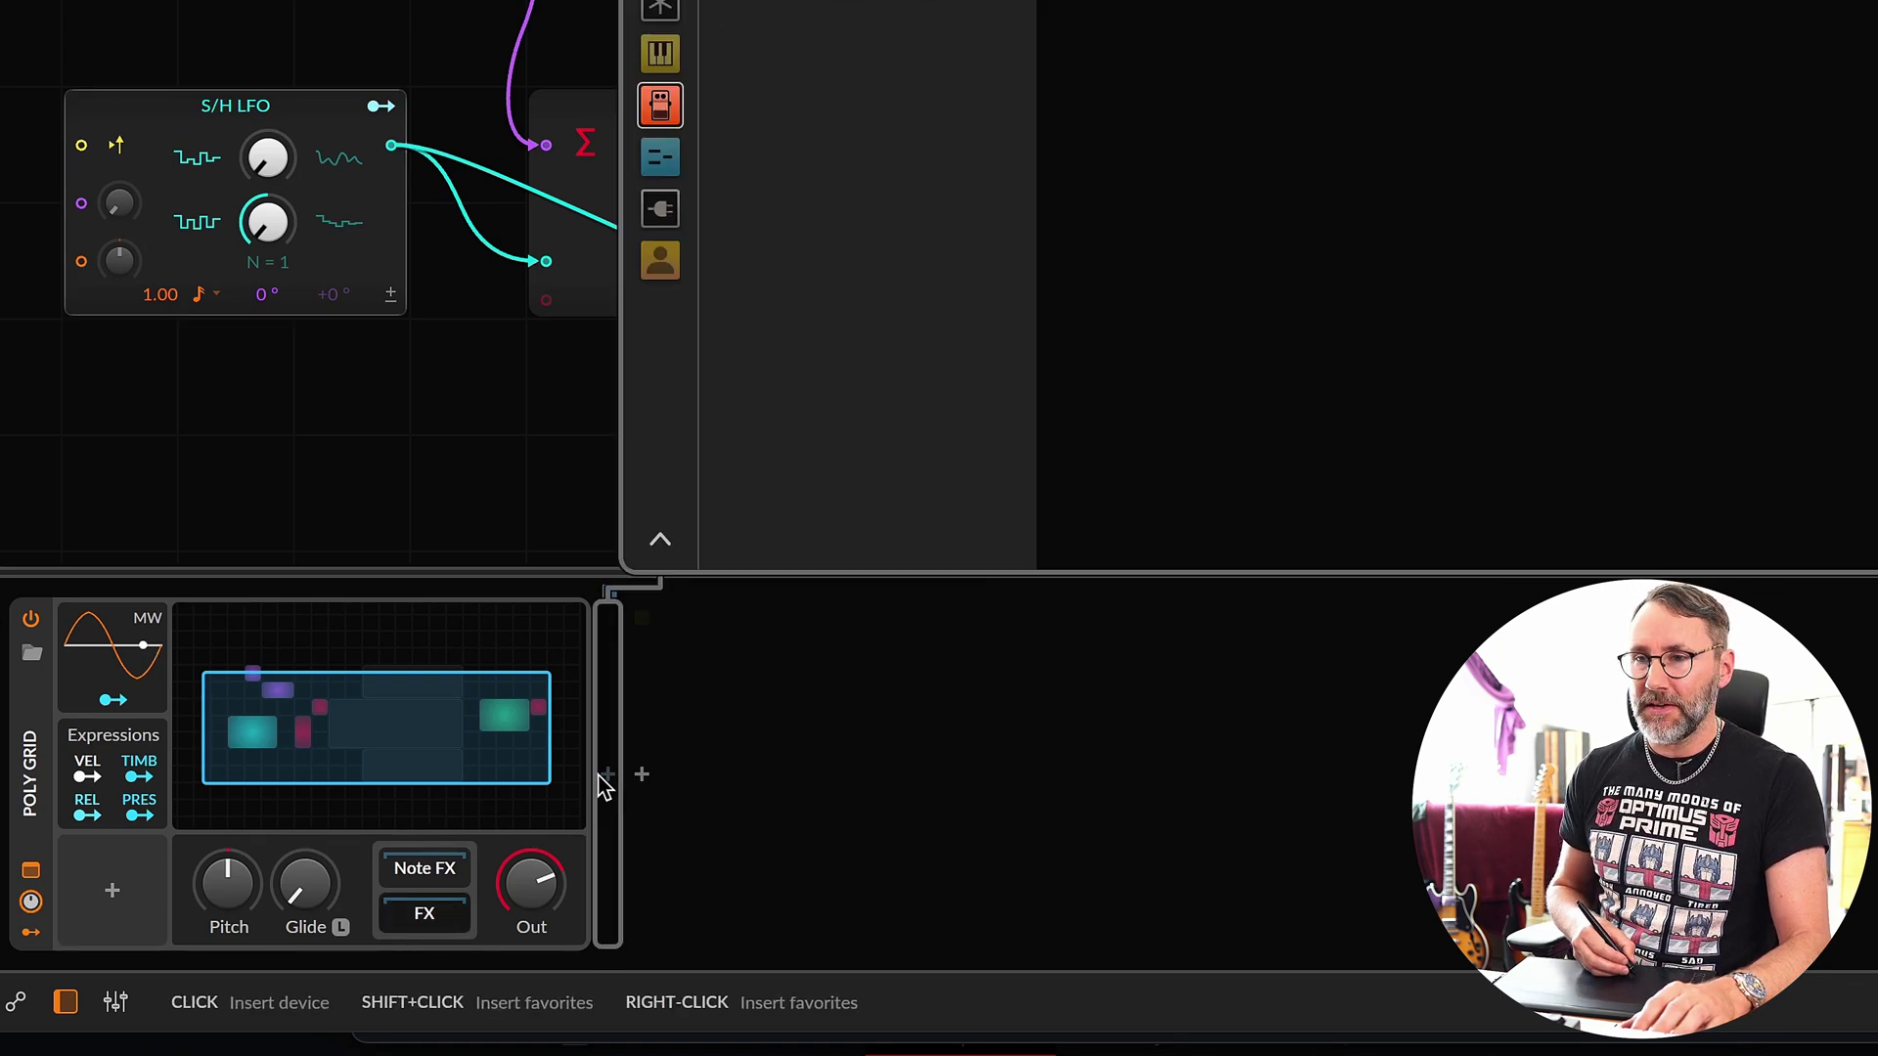
{"action": "key", "text": "BackSpace"}
{"action": "key", "text": "BackSpace"}
{"action": "type", "text": "del"}
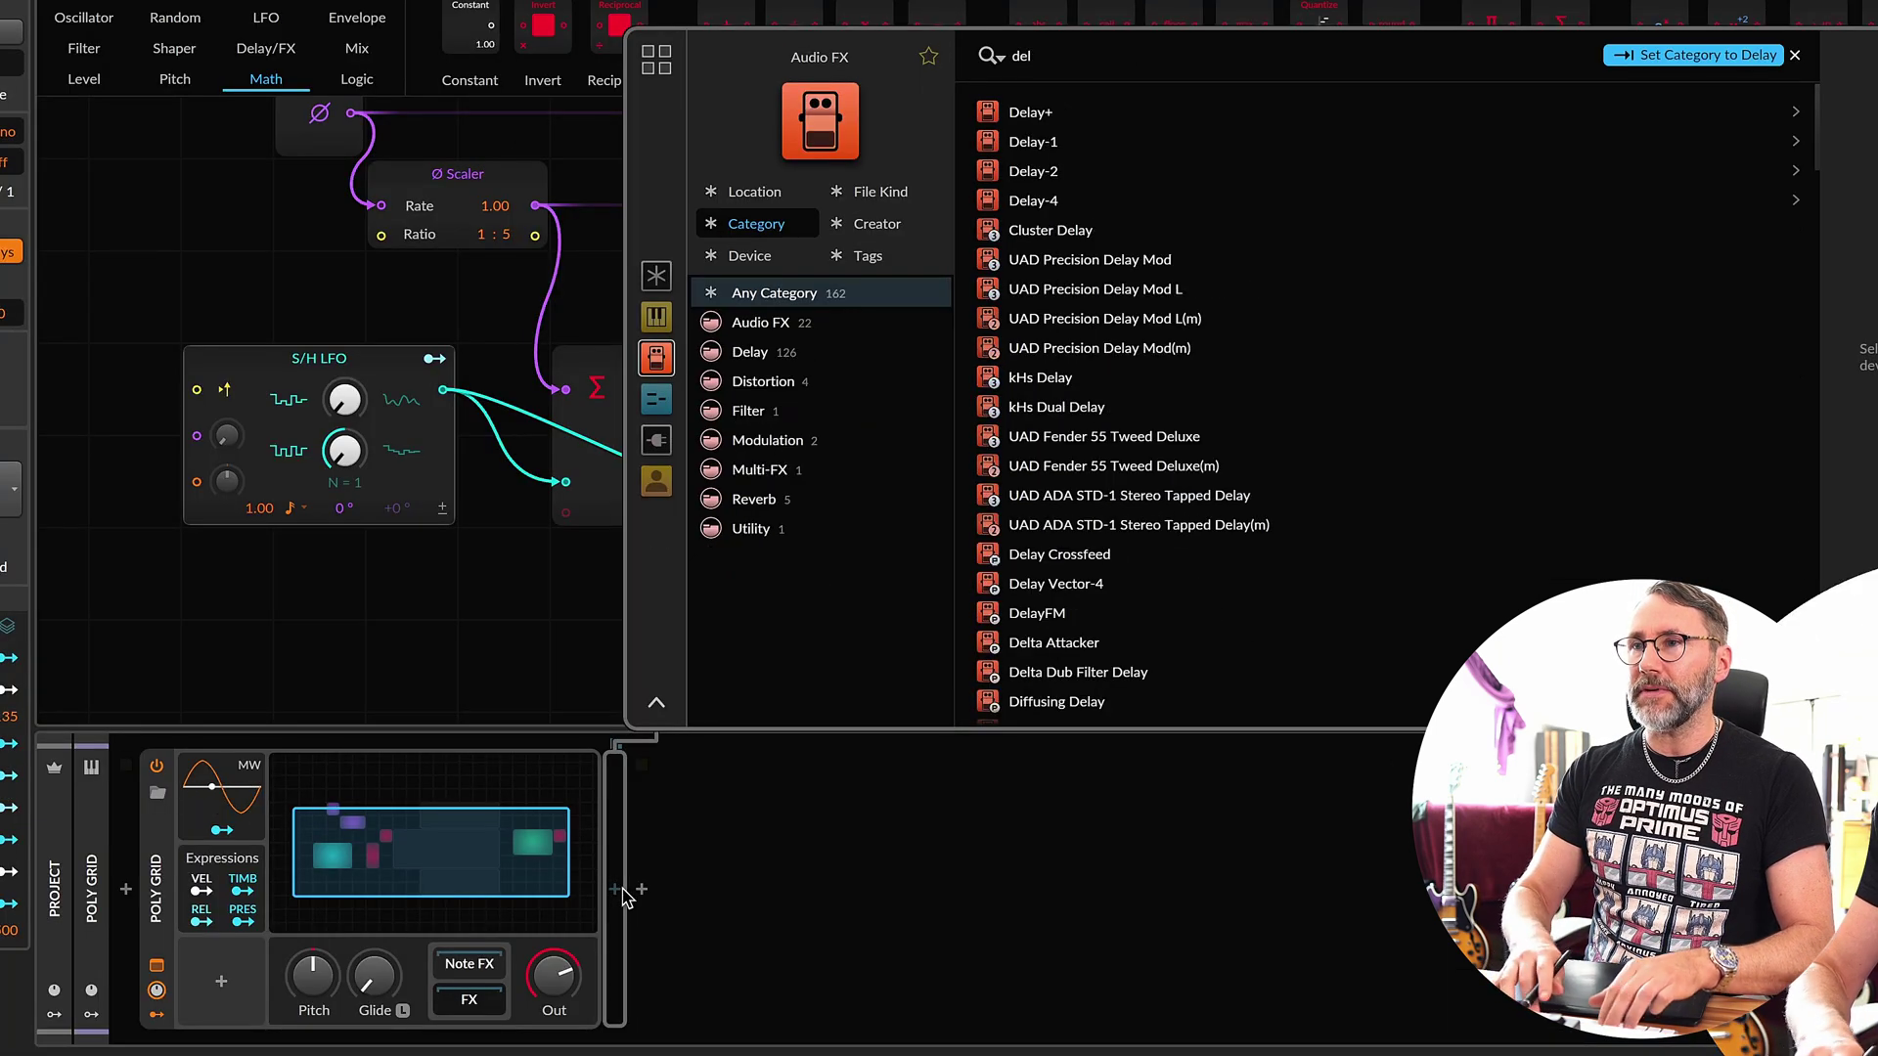
{"action": "key", "text": "Return"}
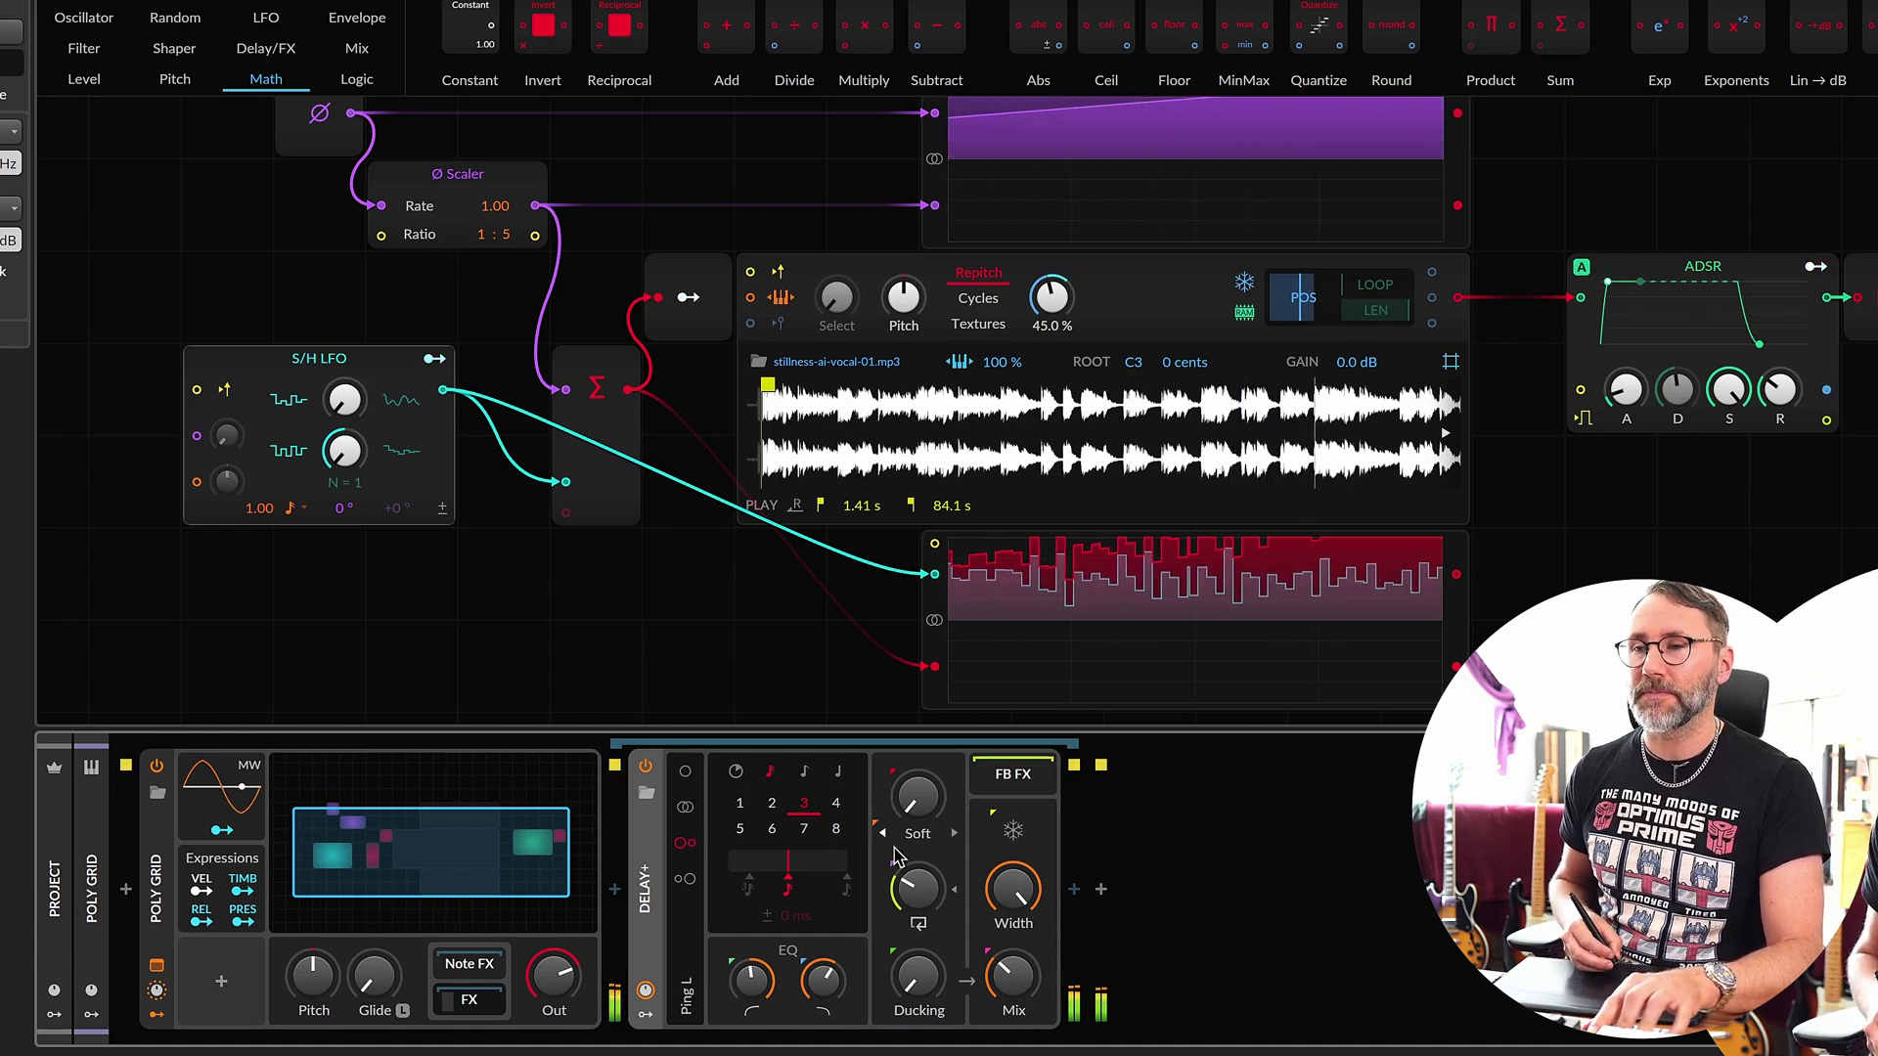
{"action": "left_click_drag", "start_coordinate": [554, 976], "coordinate": [554, 957]}
- Move Audio Out away from the ADSR, insert a Heat shaper between them, and set its drive to +10.2 dB
{"action": "left_click_drag", "start_coordinate": [1542, 374], "coordinate": [1316, 385]}
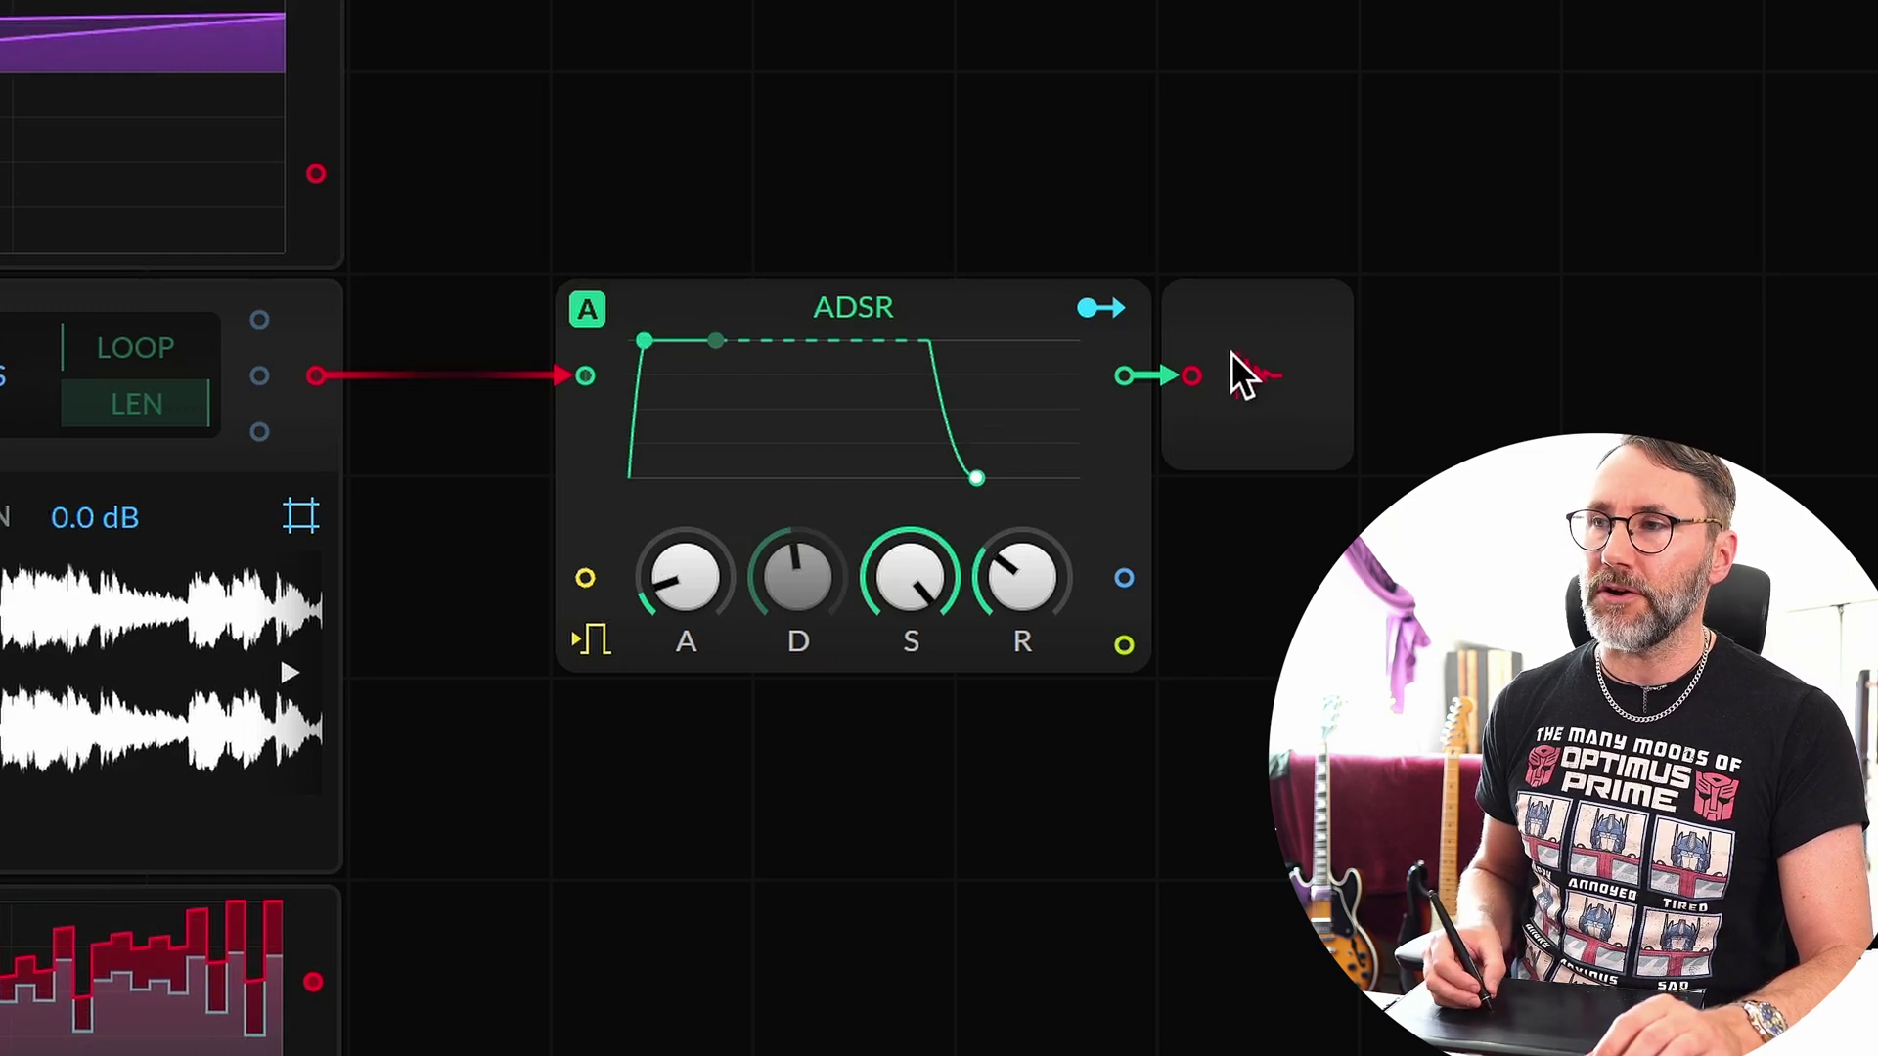
{"action": "left_click_drag", "start_coordinate": [1234, 354], "coordinate": [1425, 378]}
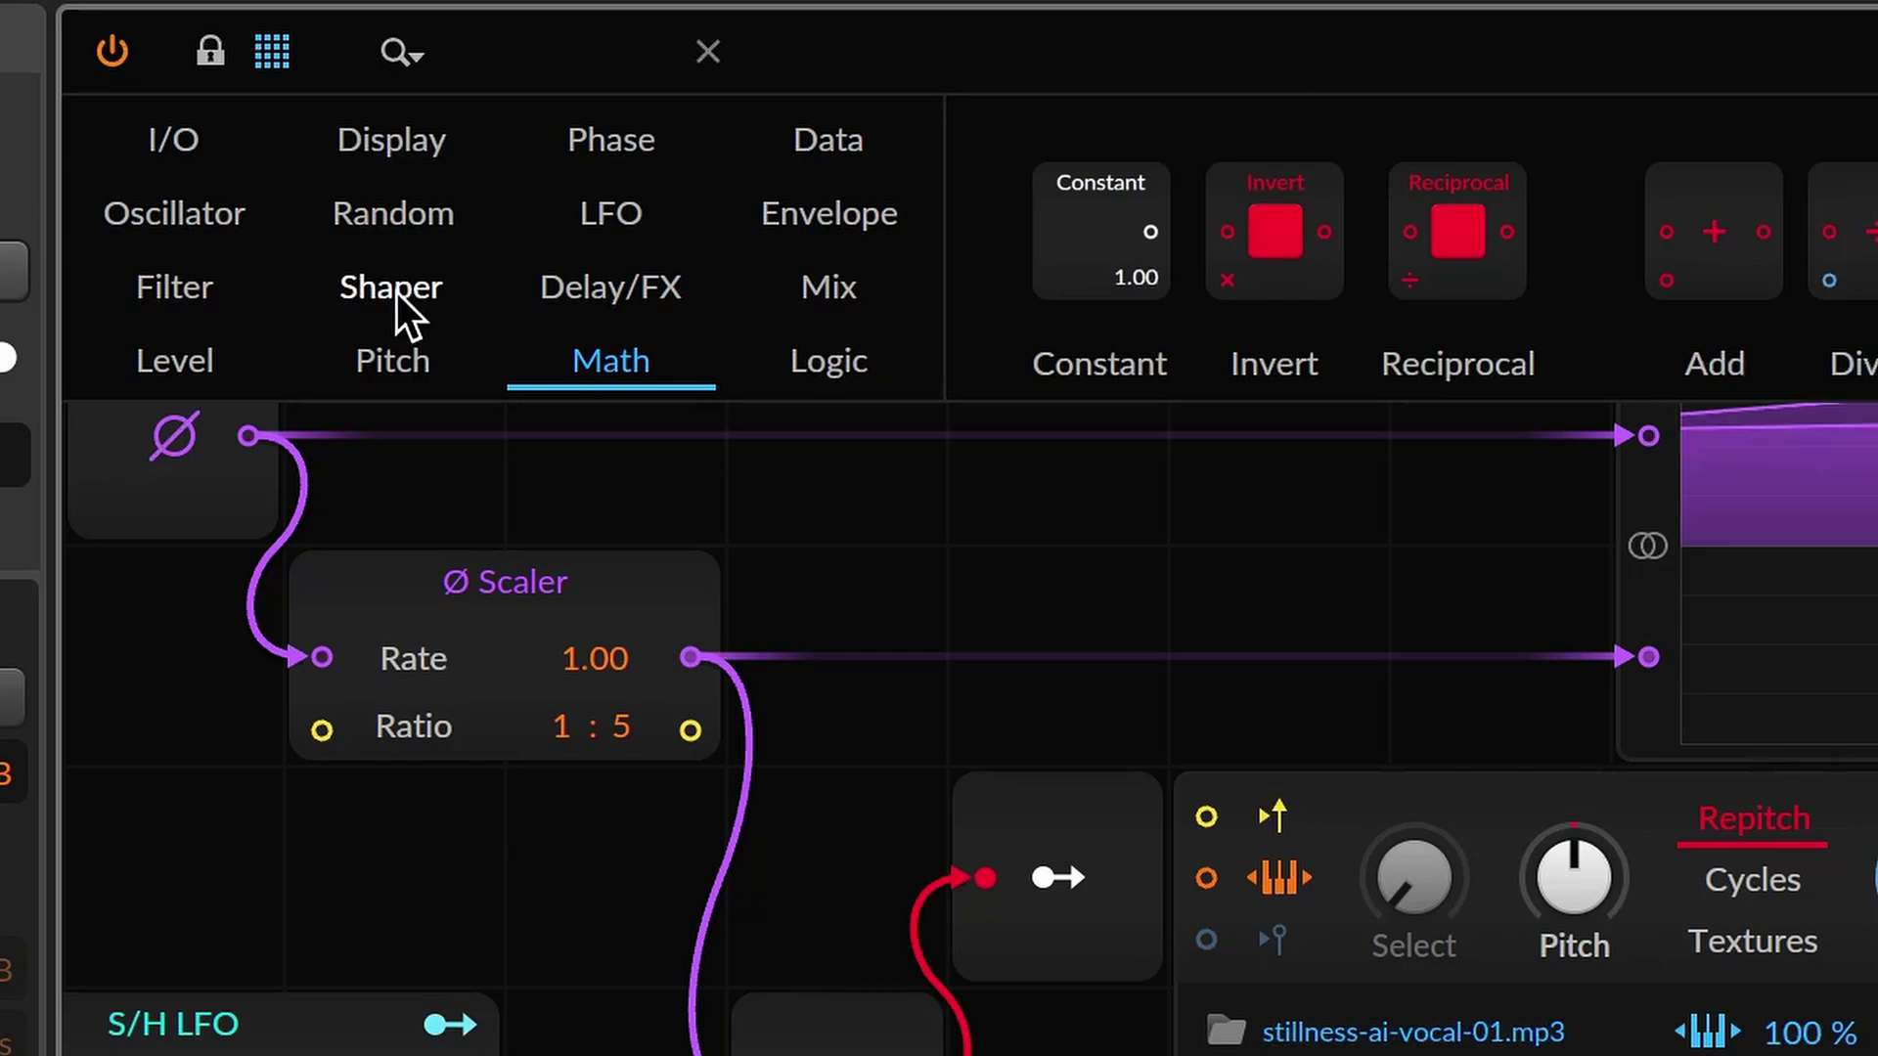
{"action": "left_click", "coordinate": [394, 293]}
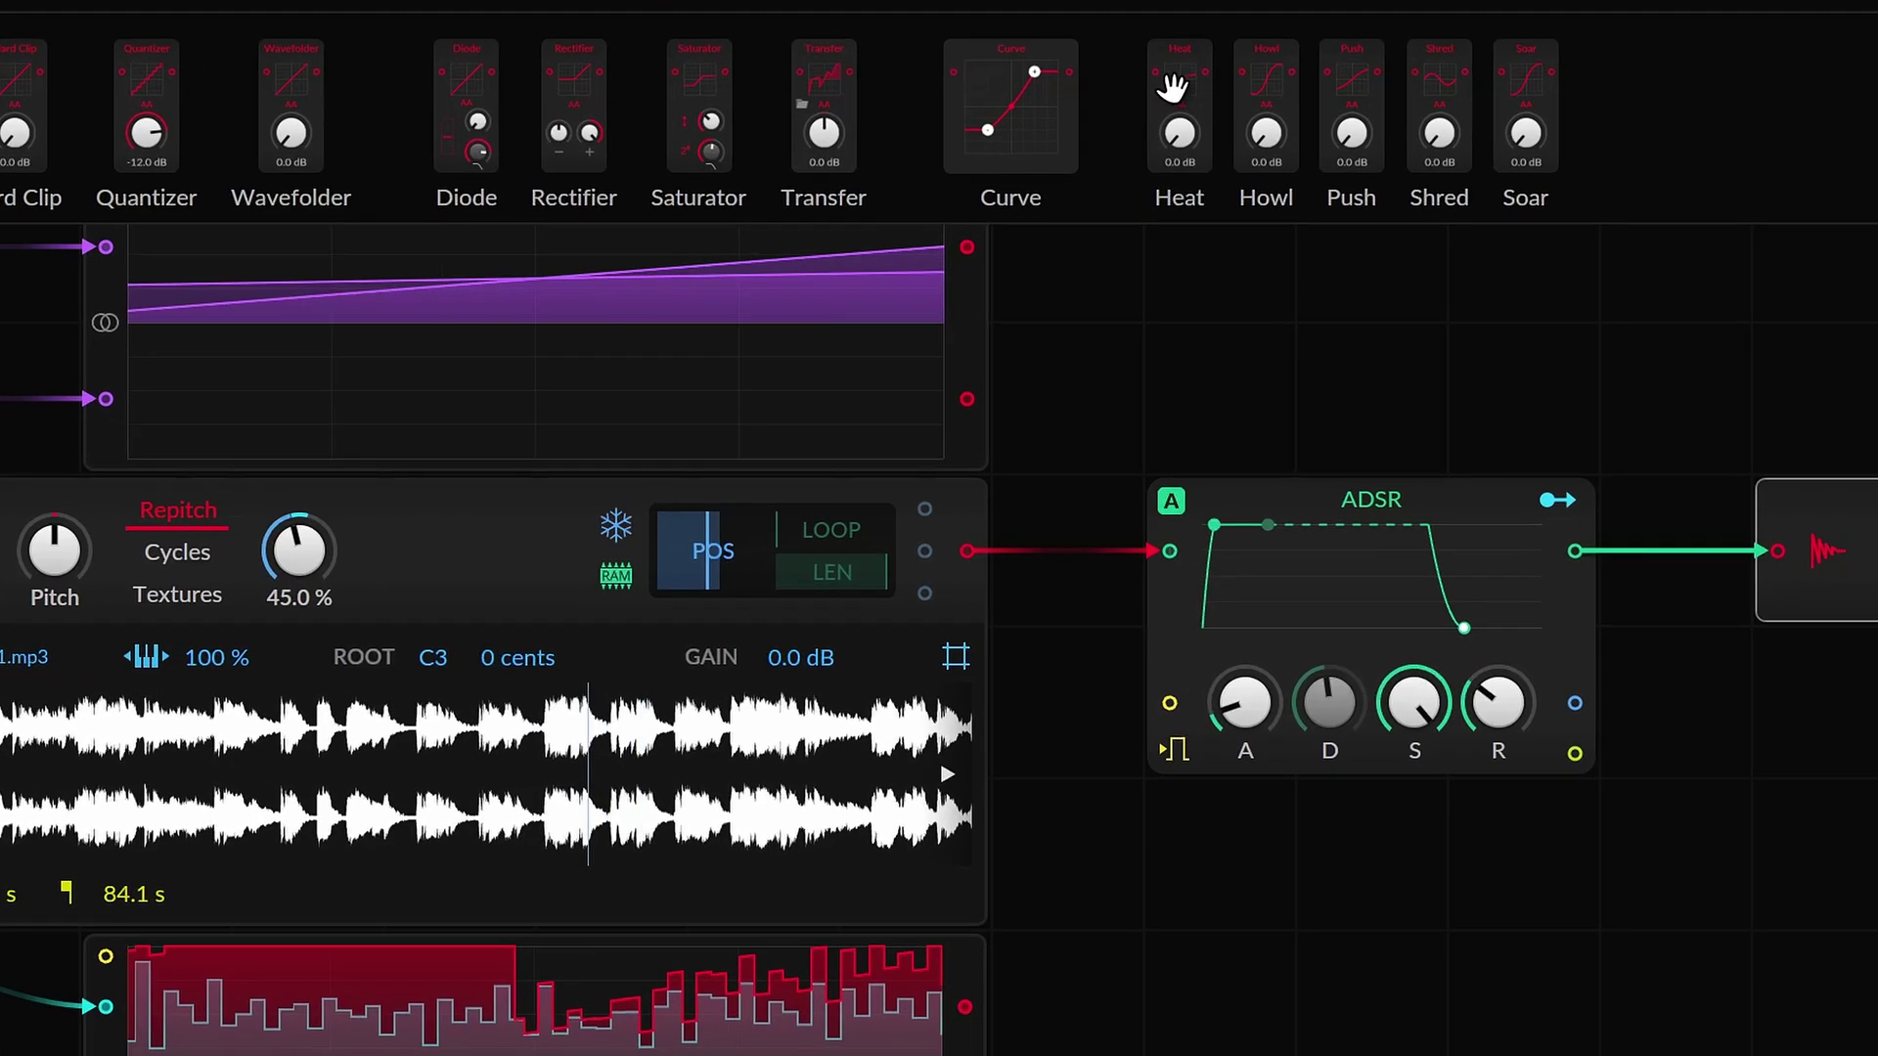
{"action": "left_click_drag", "start_coordinate": [1359, 114], "coordinate": [1802, 470]}
{"action": "left_click_drag", "start_coordinate": [1369, 454], "coordinate": [1304, 537]}
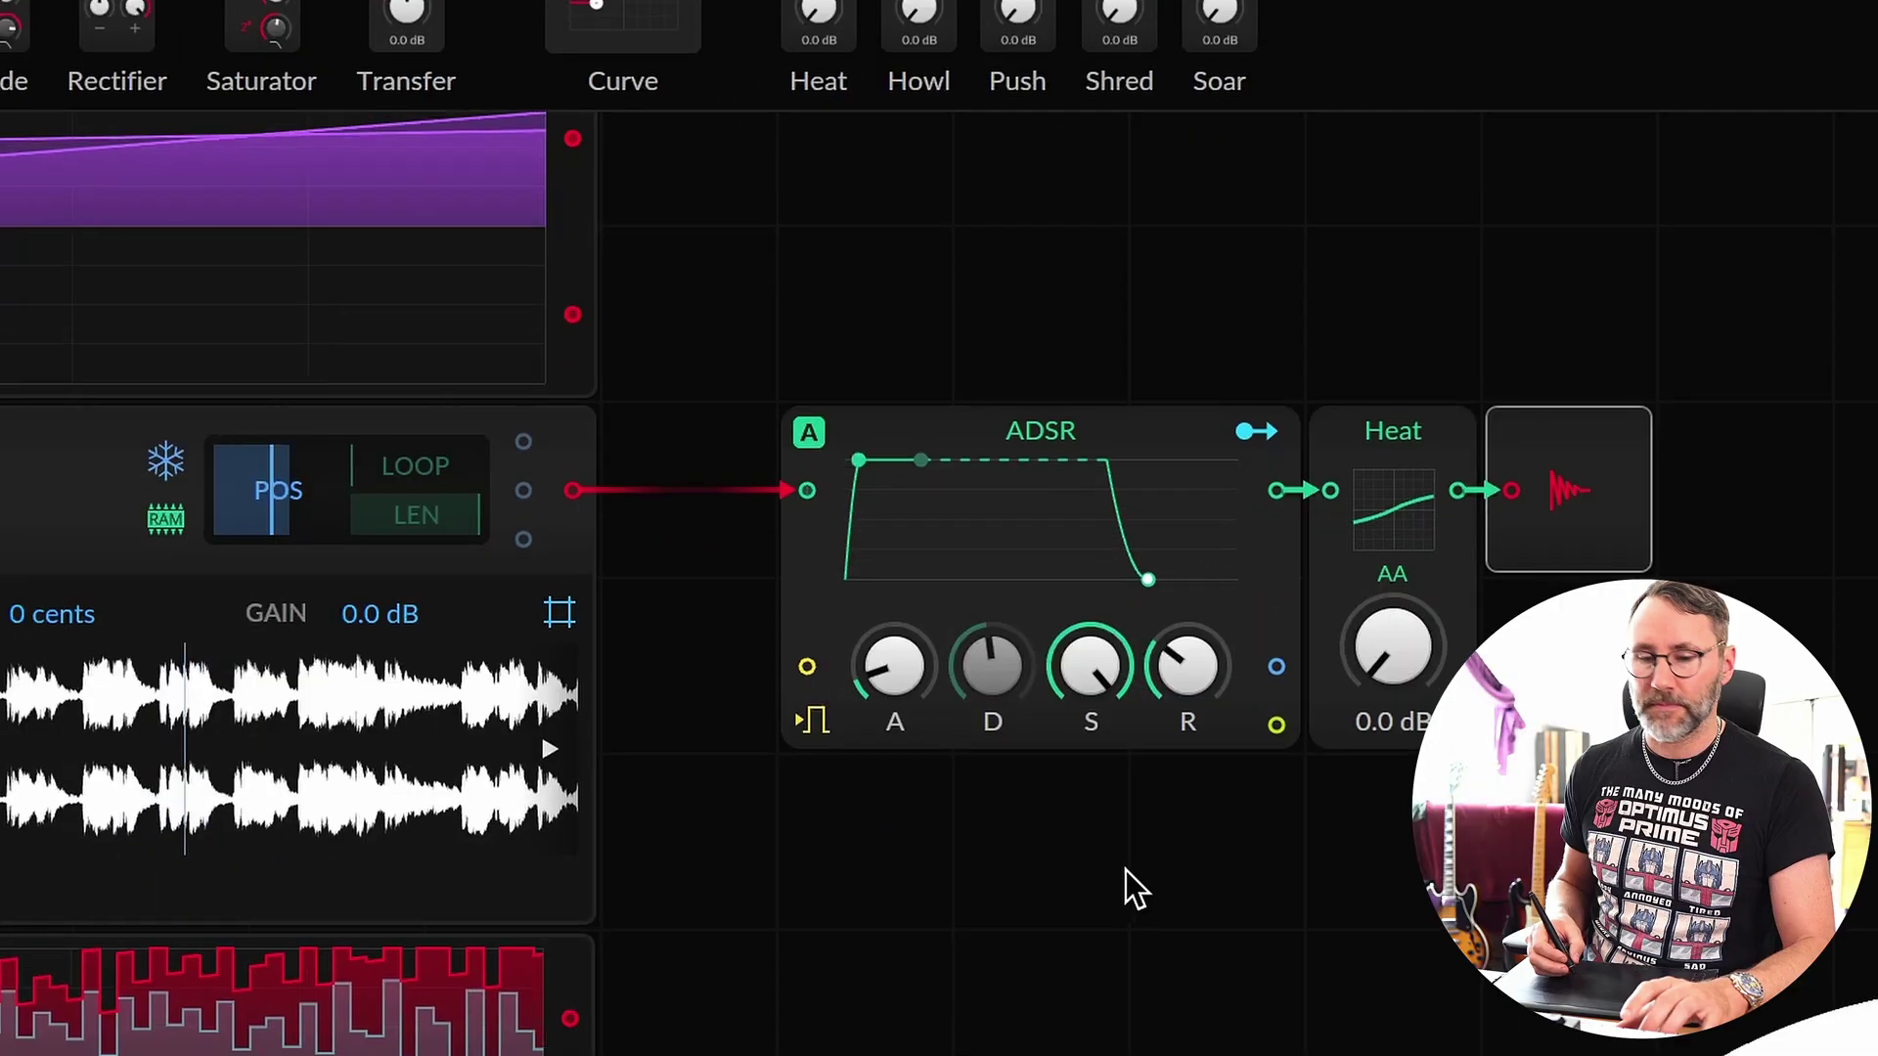
{"action": "left_click_drag", "start_coordinate": [1399, 636], "coordinate": [1398, 506]}
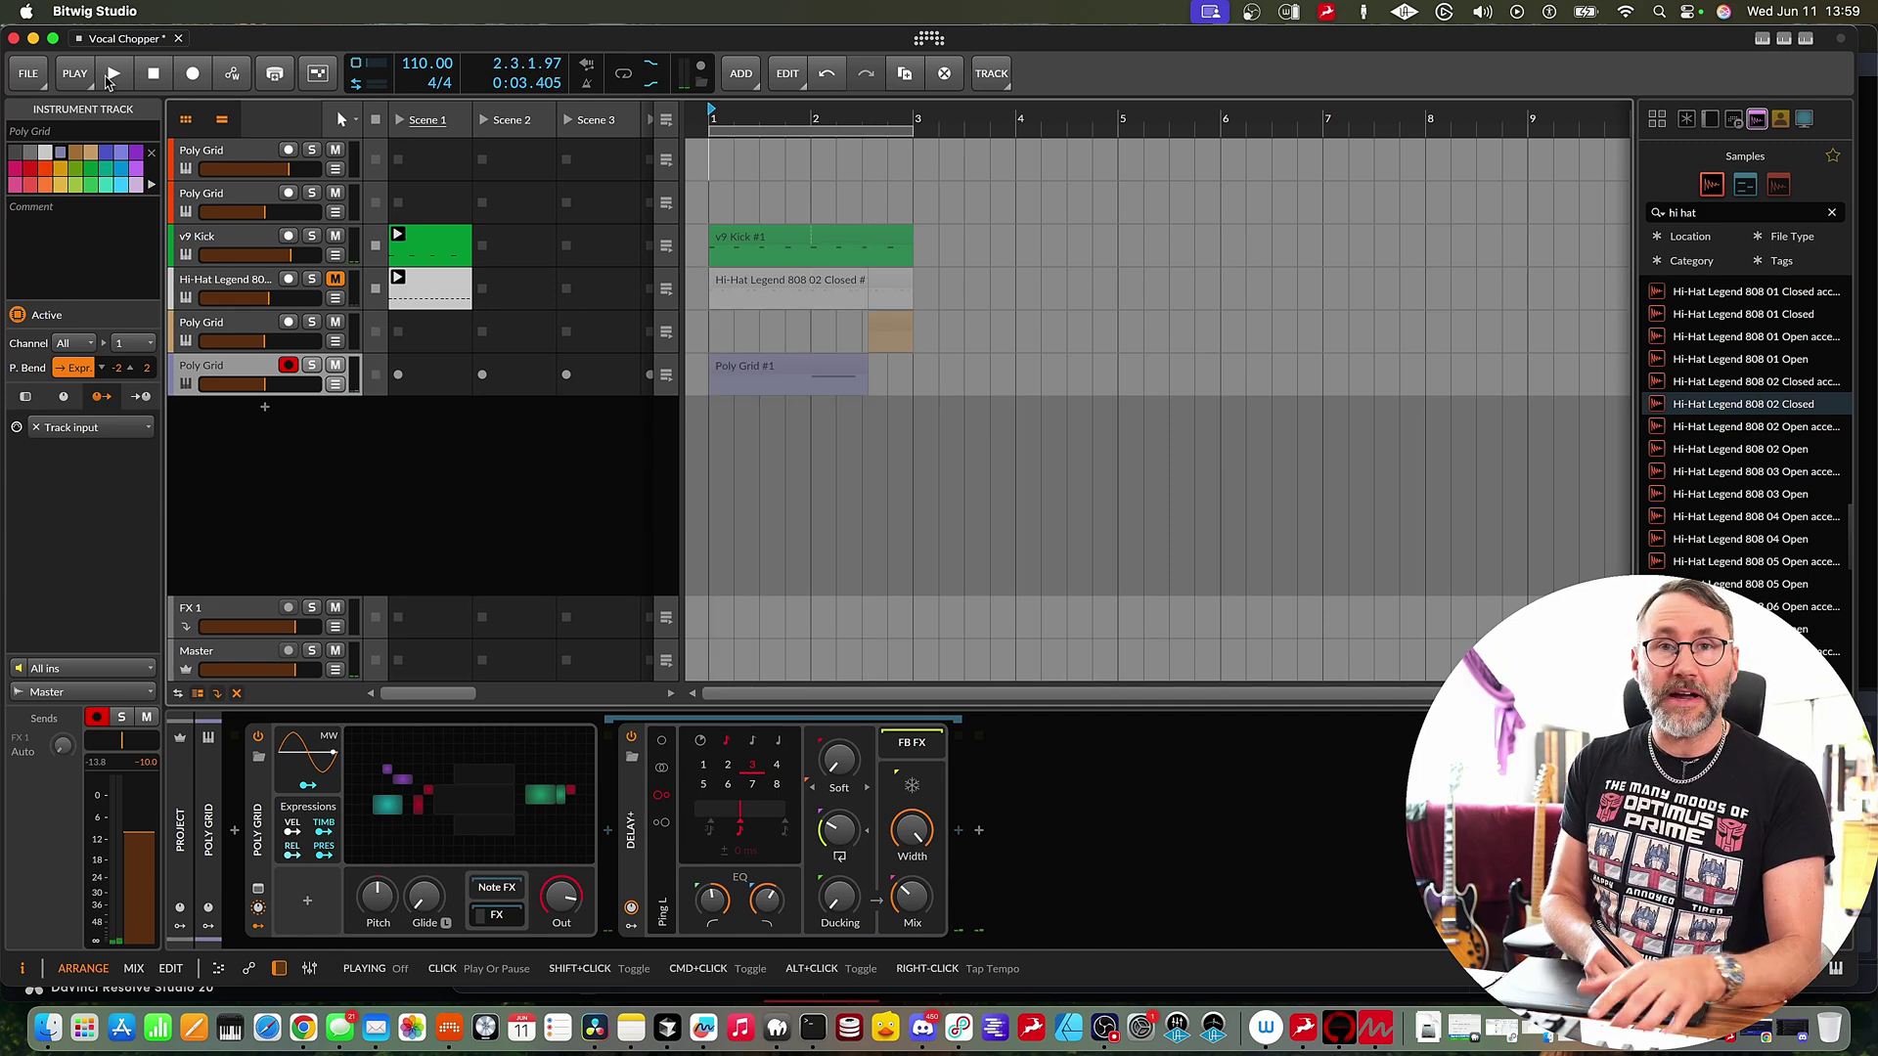
- Start playback, unmute the hi-hat track with its volume fully down, and check the Poly Grid patch while it plays
{"action": "left_click", "coordinate": [108, 77]}
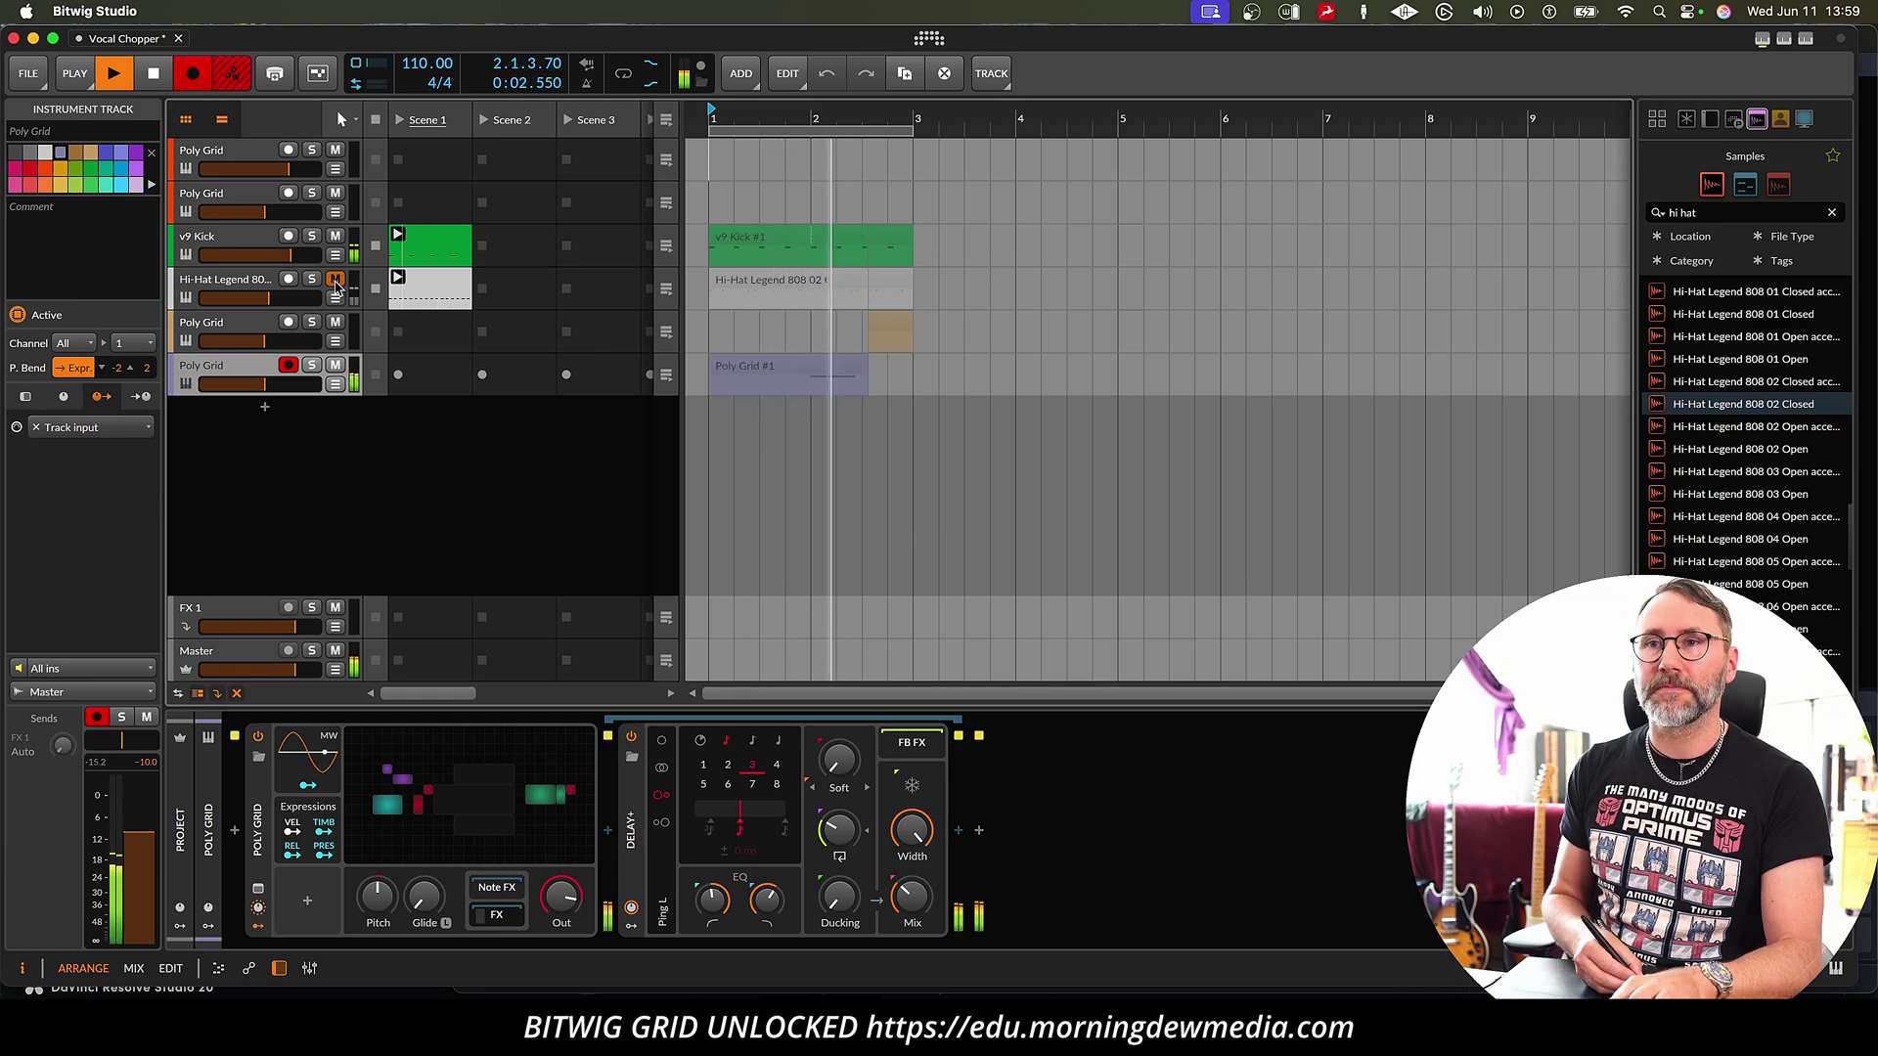
{"action": "left_click_drag", "start_coordinate": [253, 307], "coordinate": [202, 307]}
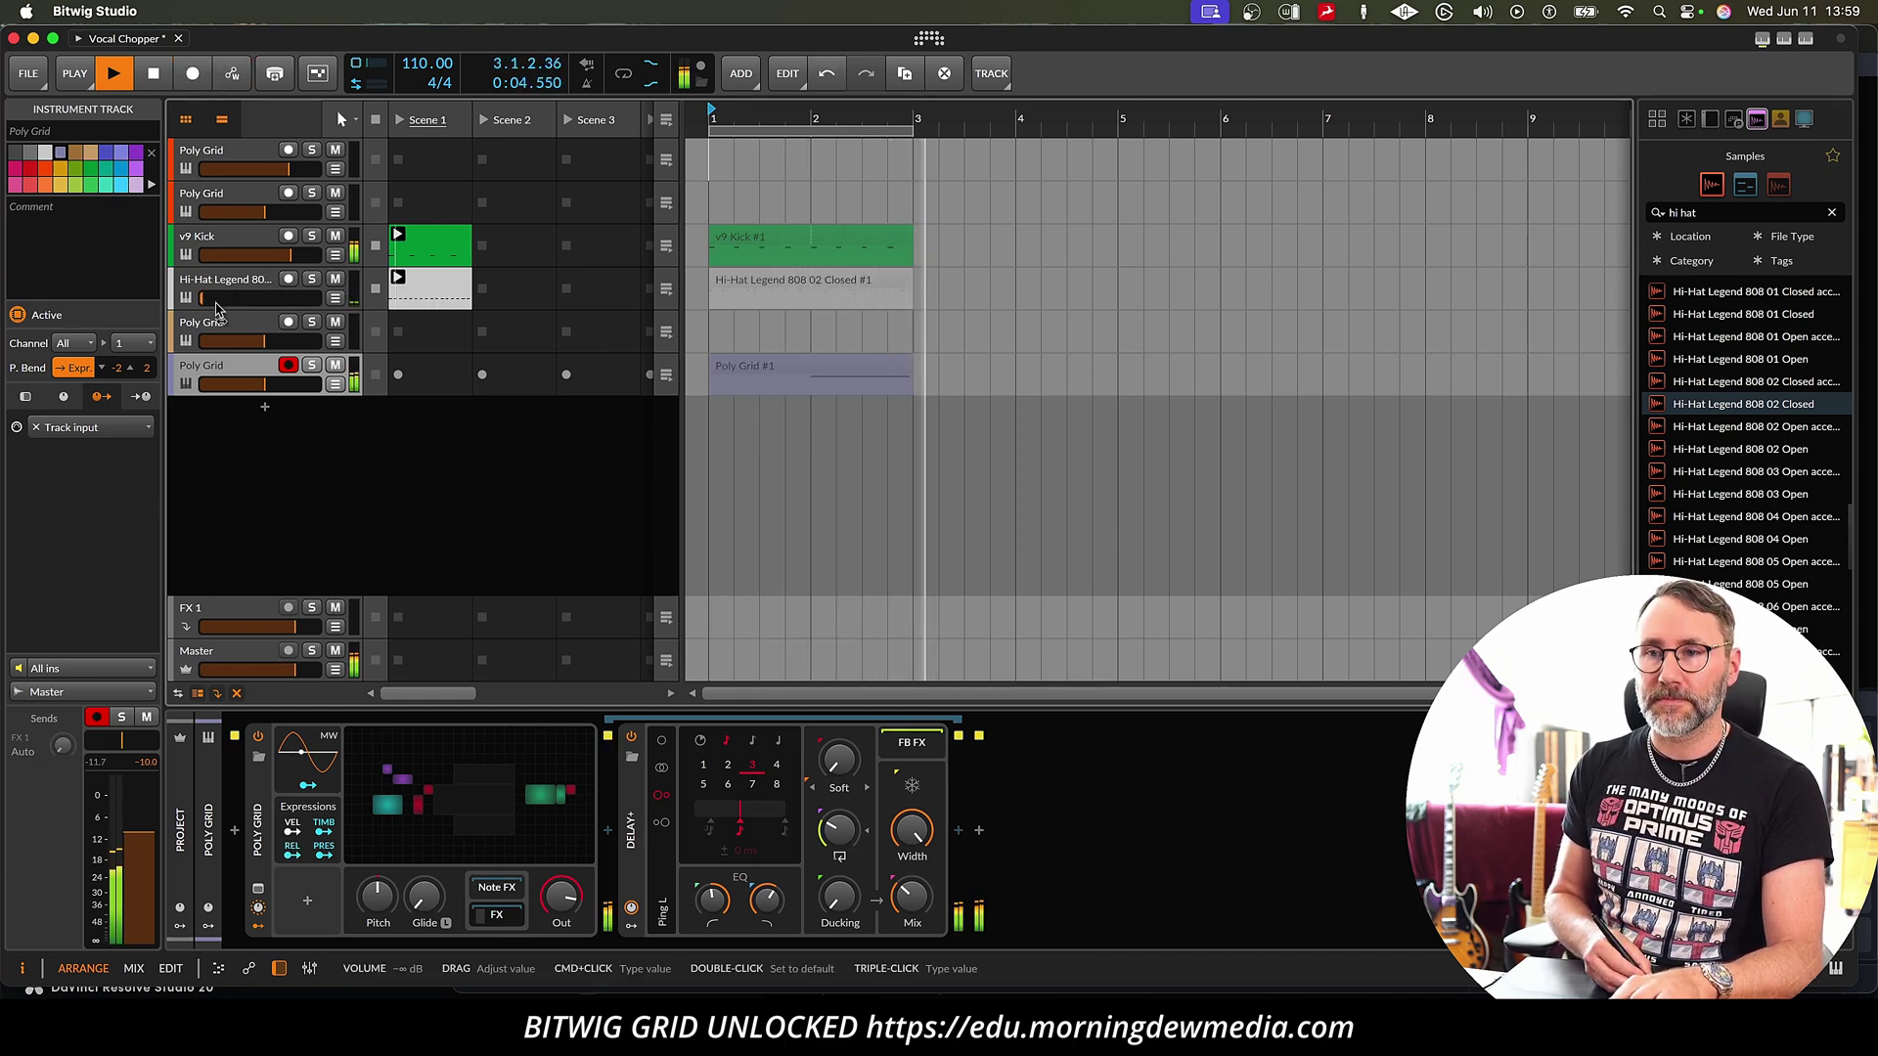
{"action": "left_click", "coordinate": [489, 758]}
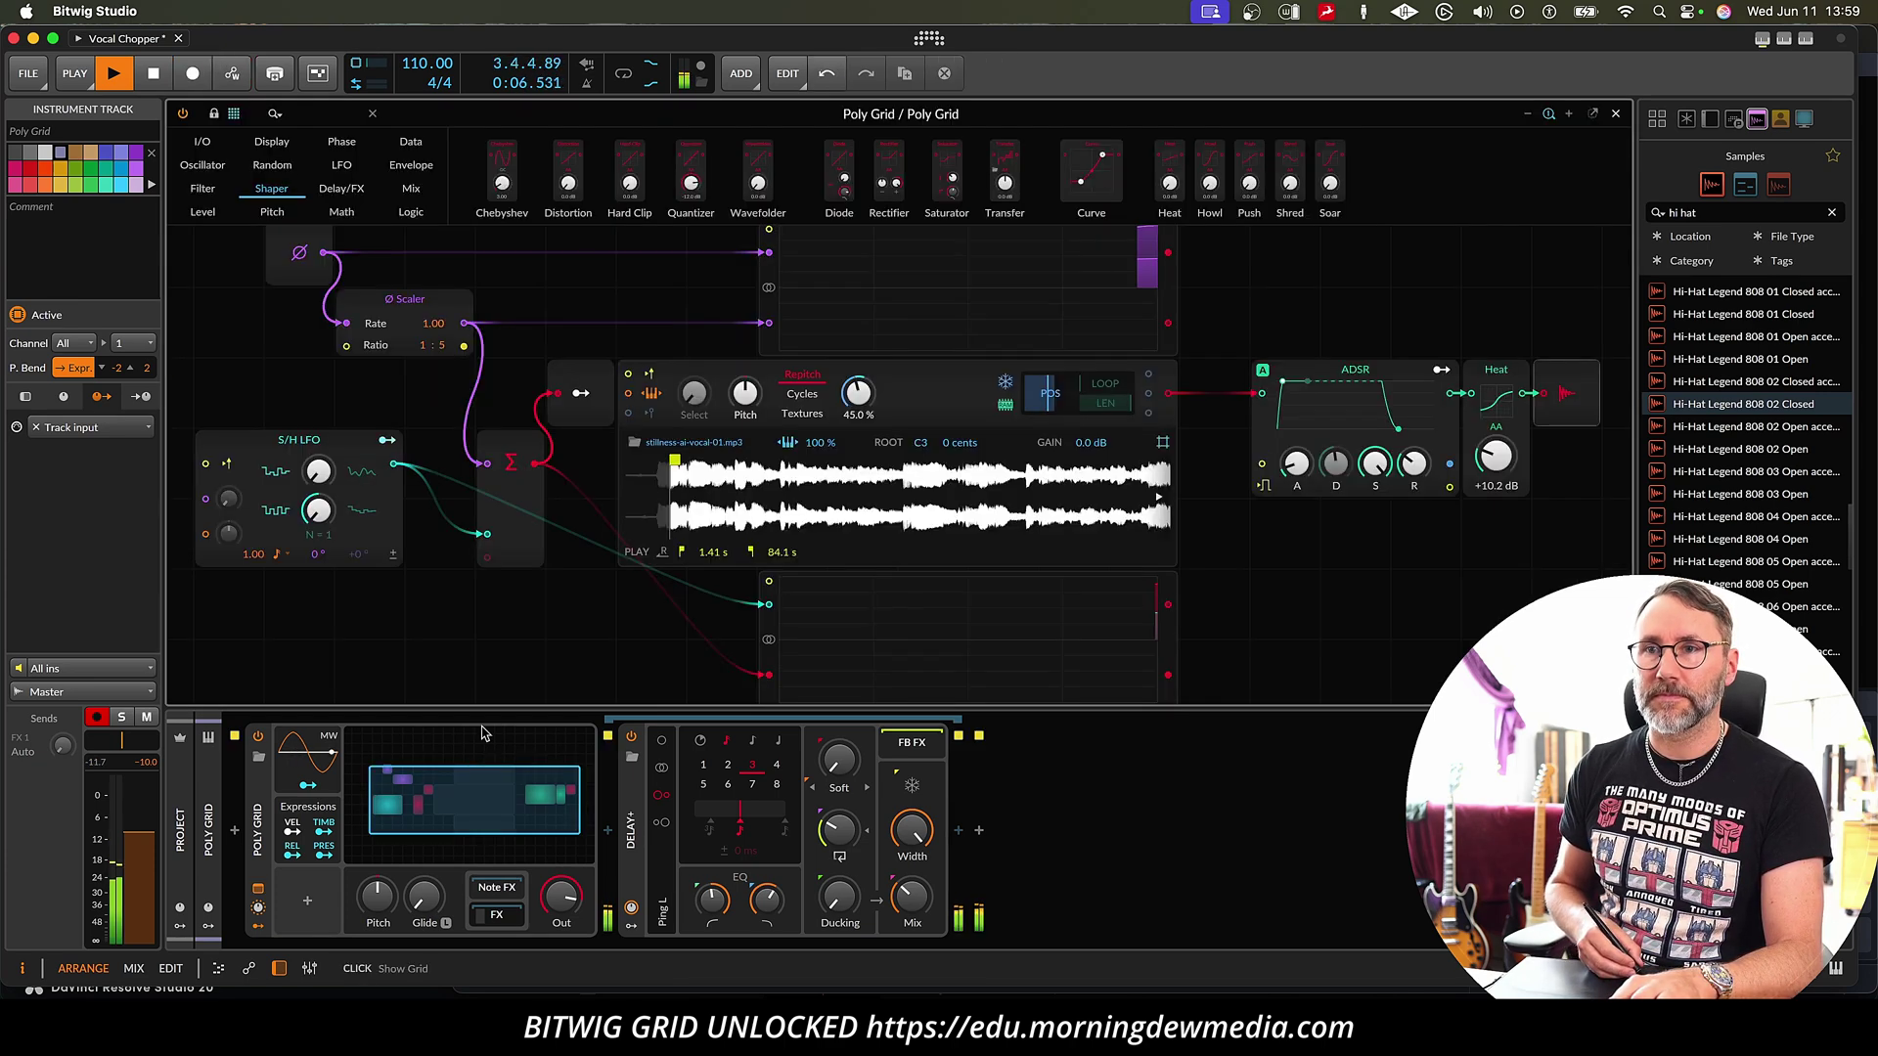
{"action": "mouse_move", "coordinate": [318, 471]}
{"action": "left_mouse_down"}
{"action": "mouse_move", "coordinate": [318, 451]}
{"action": "mouse_move", "coordinate": [318, 471]}
{"action": "left_mouse_up"}
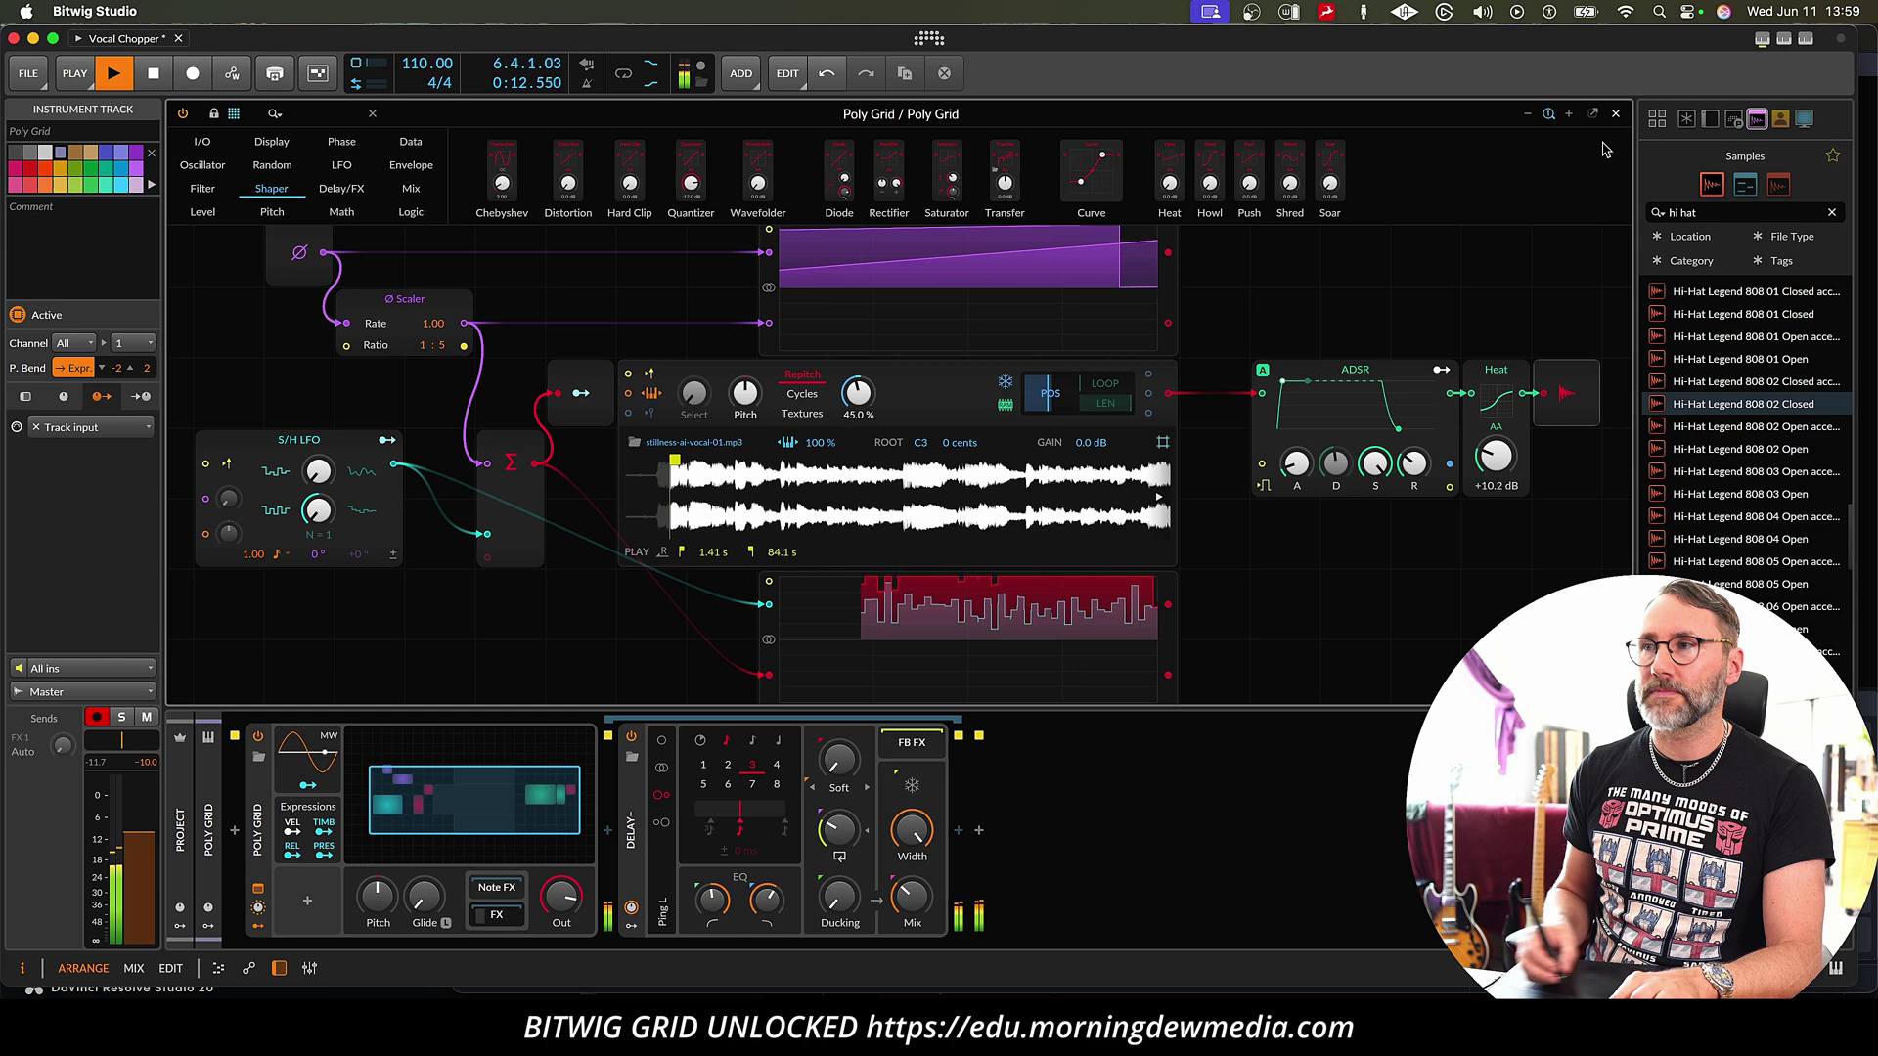
{"action": "left_click", "coordinate": [1616, 114]}
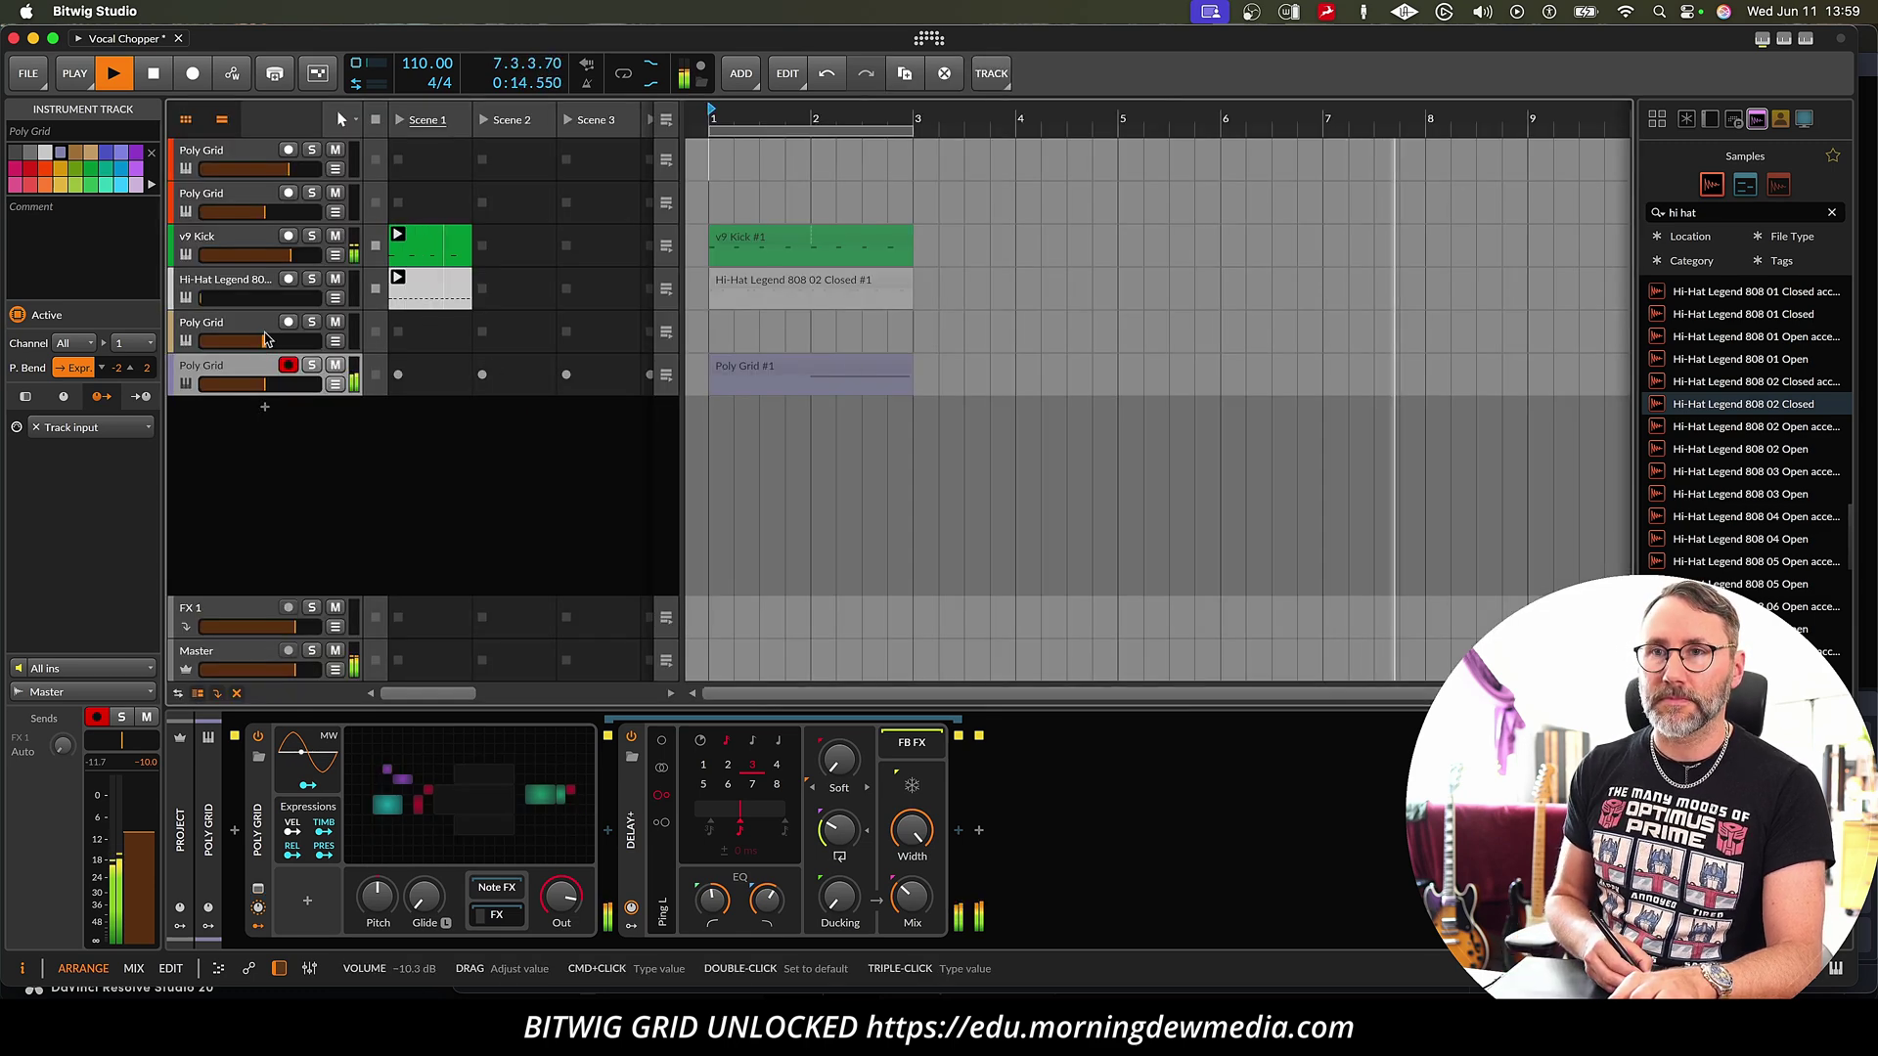
- Fade the hi-hat track's volume back up during playback and reopen the Poly Grid patch
{"action": "left_click_drag", "start_coordinate": [207, 298], "coordinate": [226, 298]}
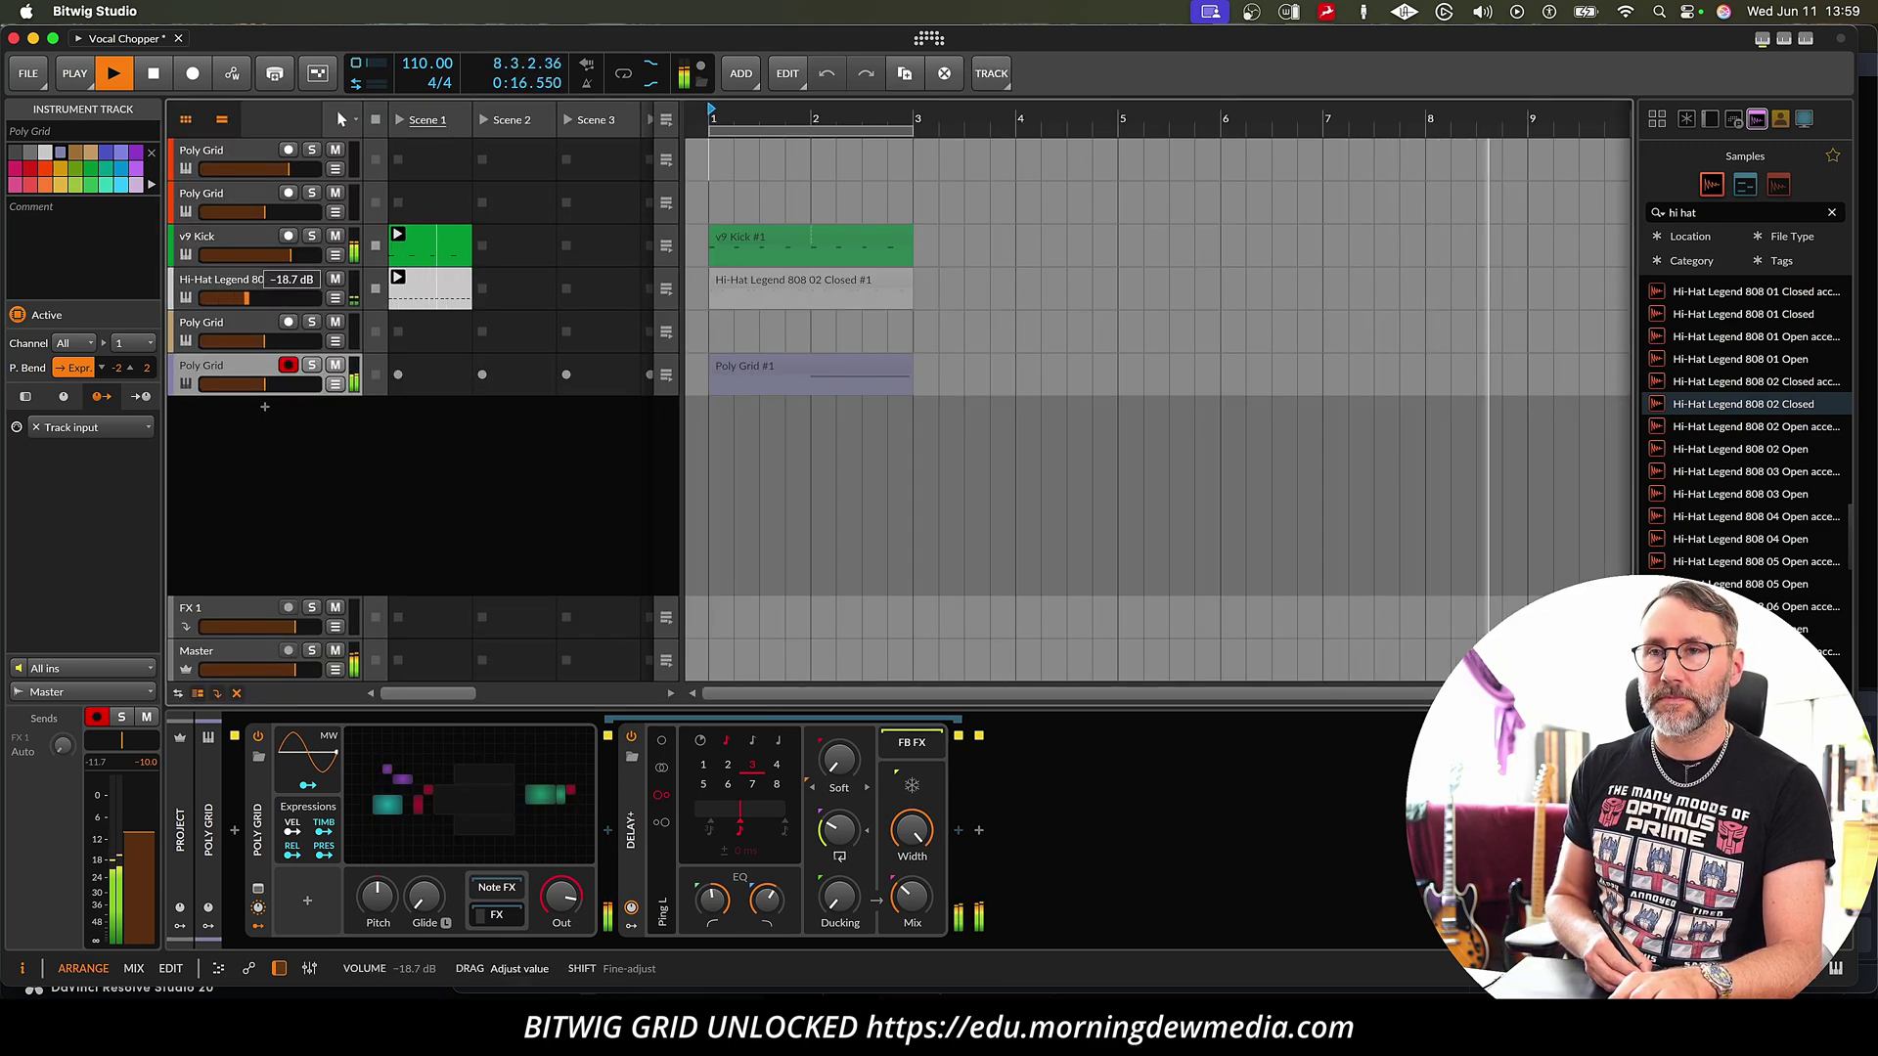
{"action": "left_click_drag", "start_coordinate": [283, 298], "coordinate": [285, 299]}
{"action": "left_click", "coordinate": [503, 783]}
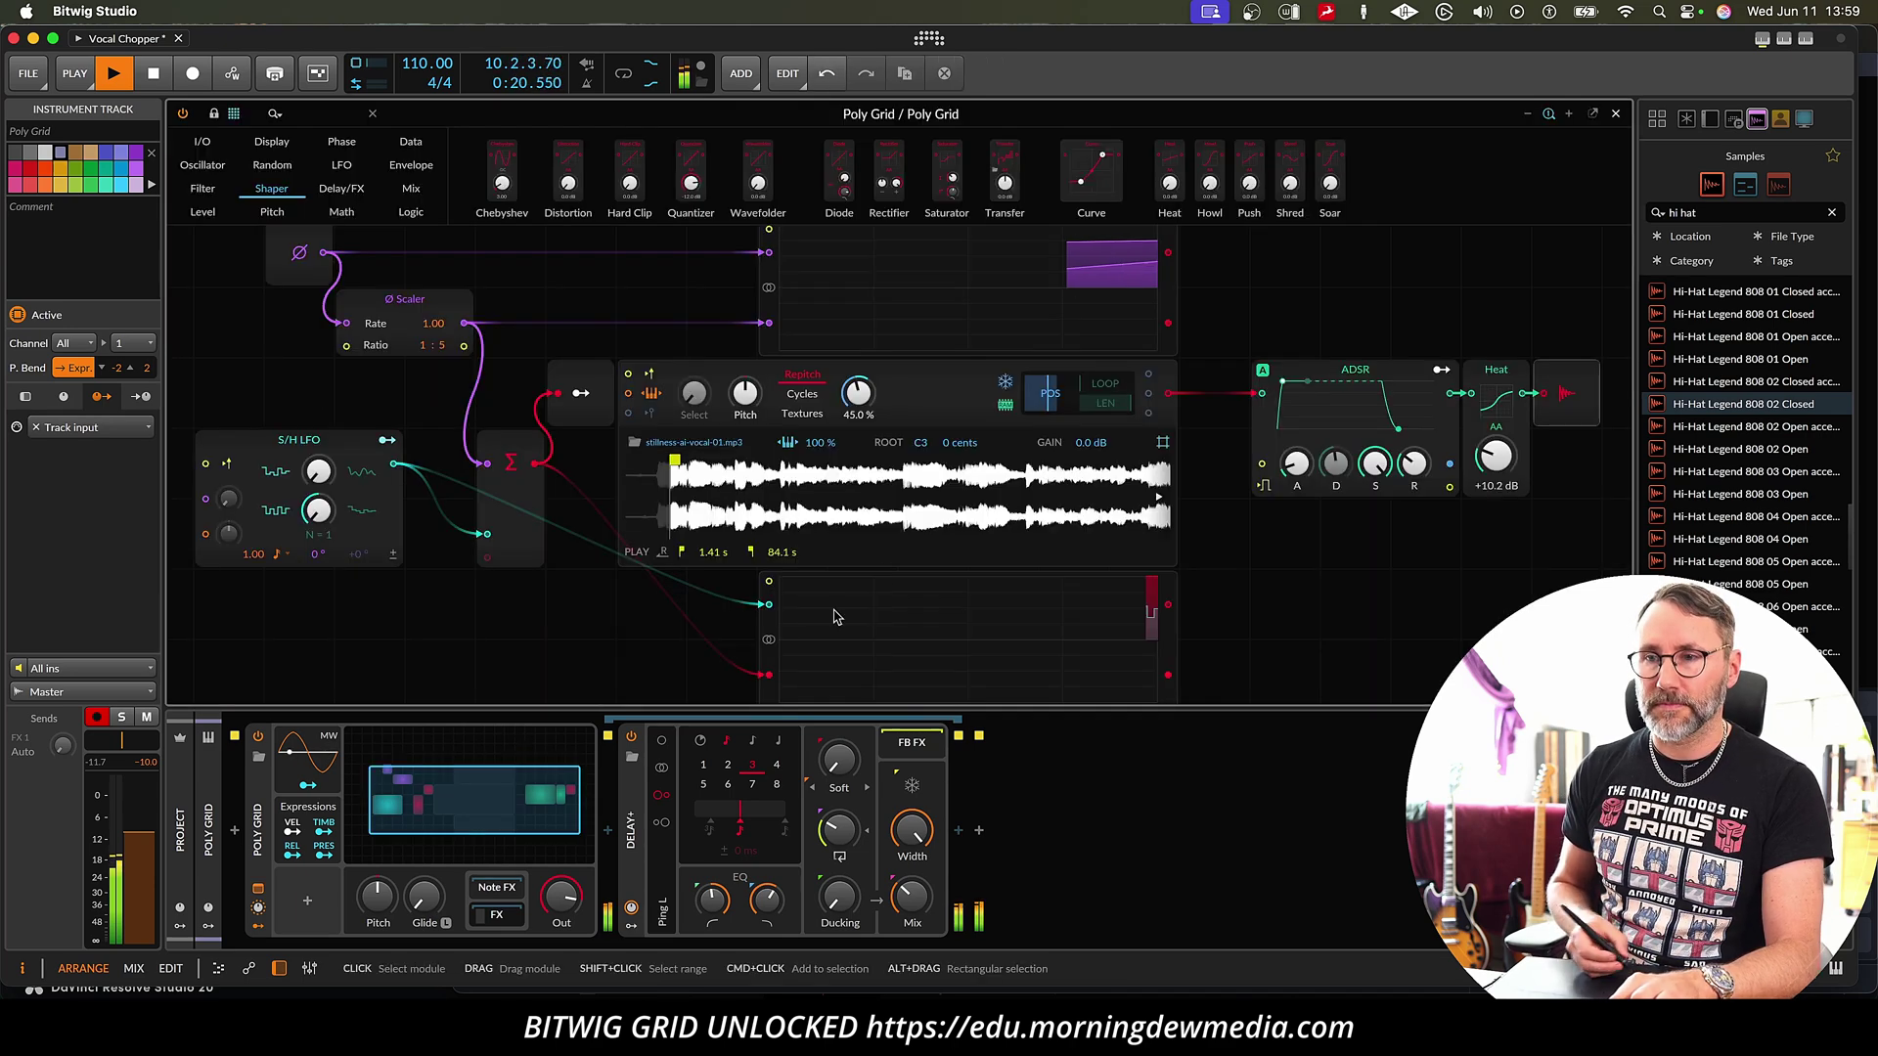